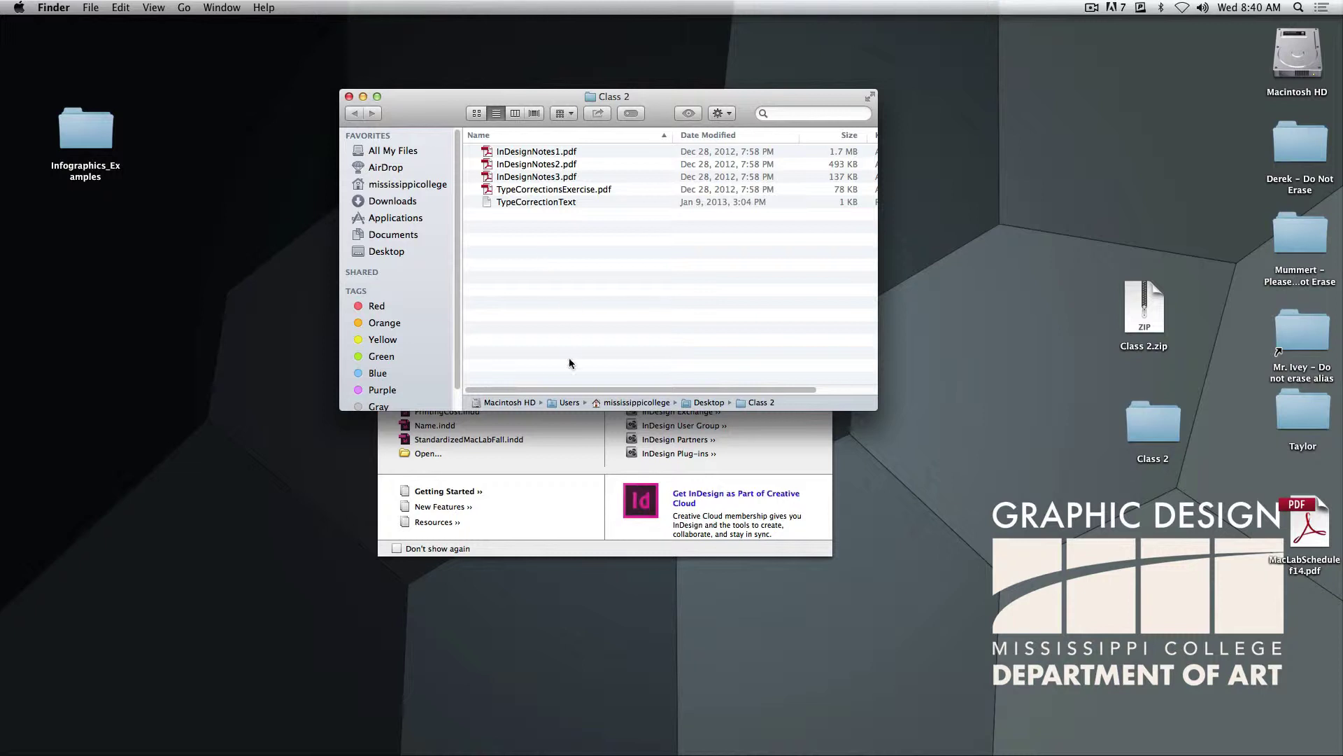
# Preview the exercise instructions in TypeCorrectionsExercise.pdf from the Class 2 folder.
pyautogui.click(564, 423)
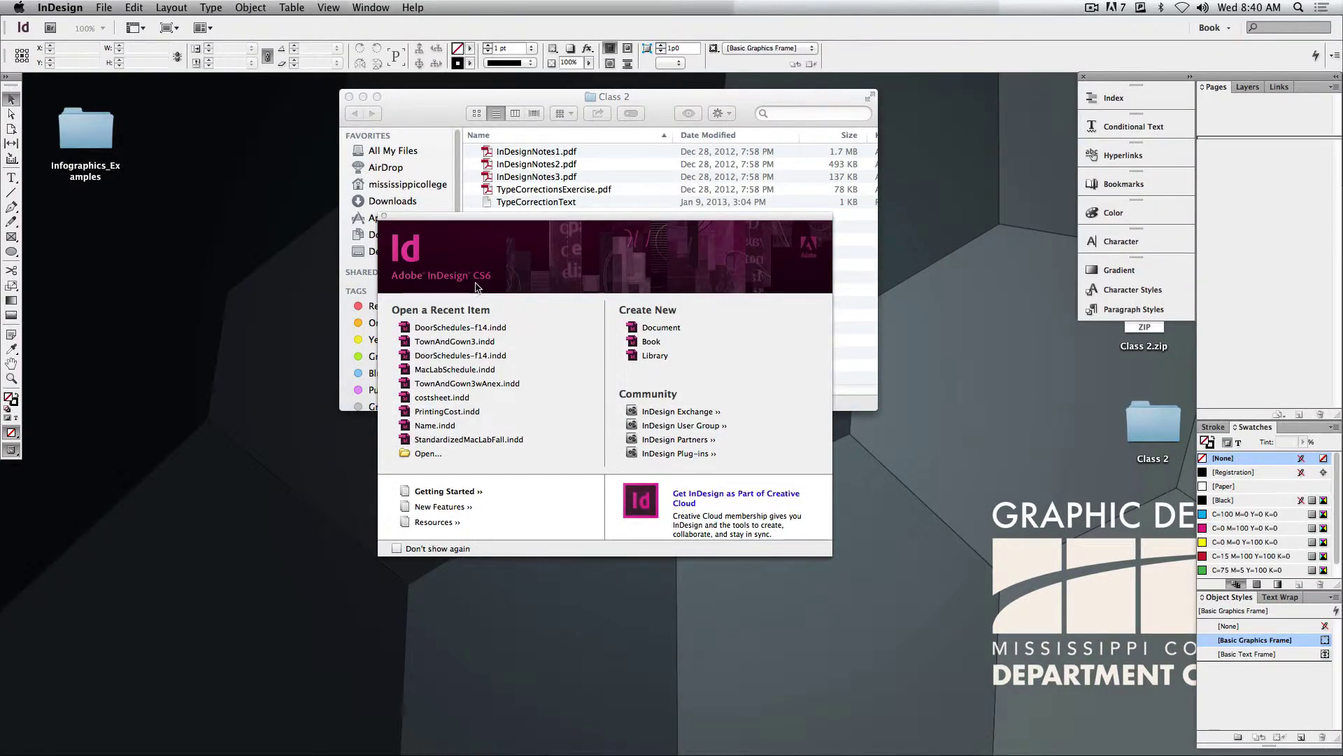
pyautogui.click(606, 201)
pyautogui.click(604, 189)
pyautogui.press('space')
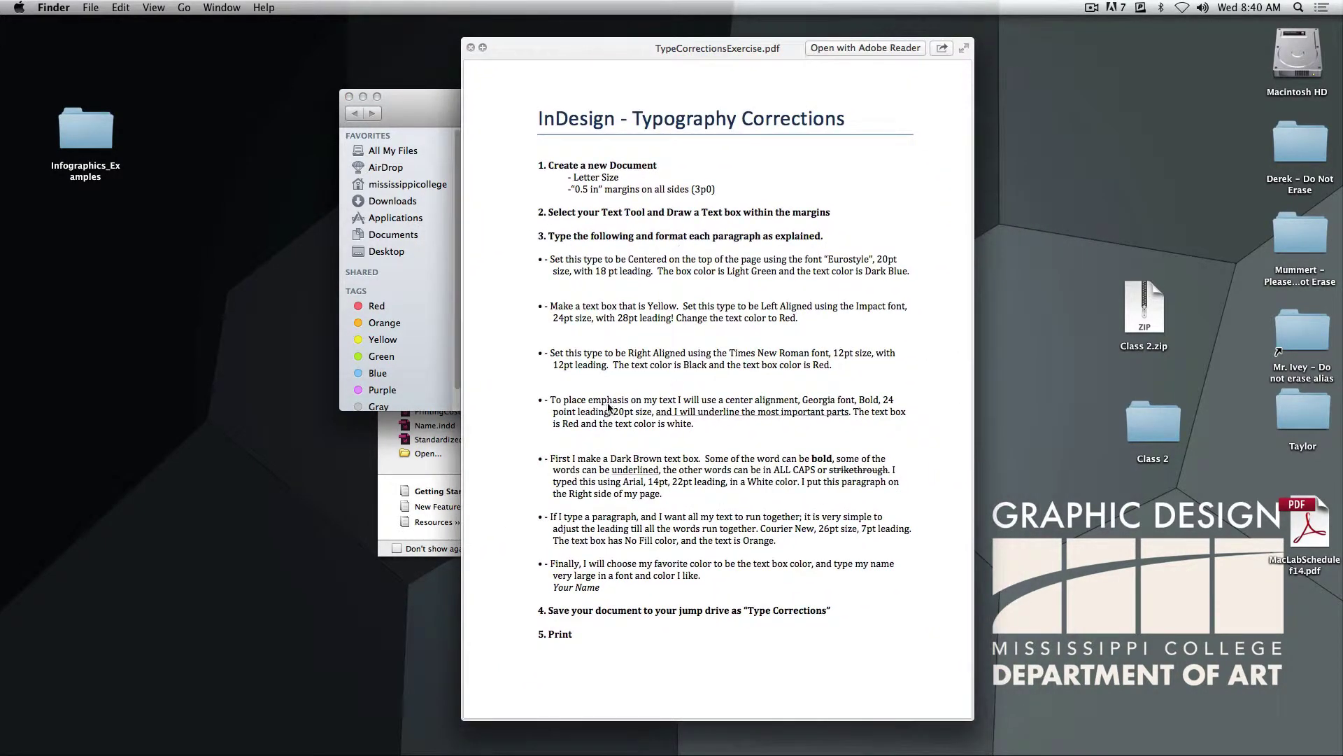
pyautogui.press('space')
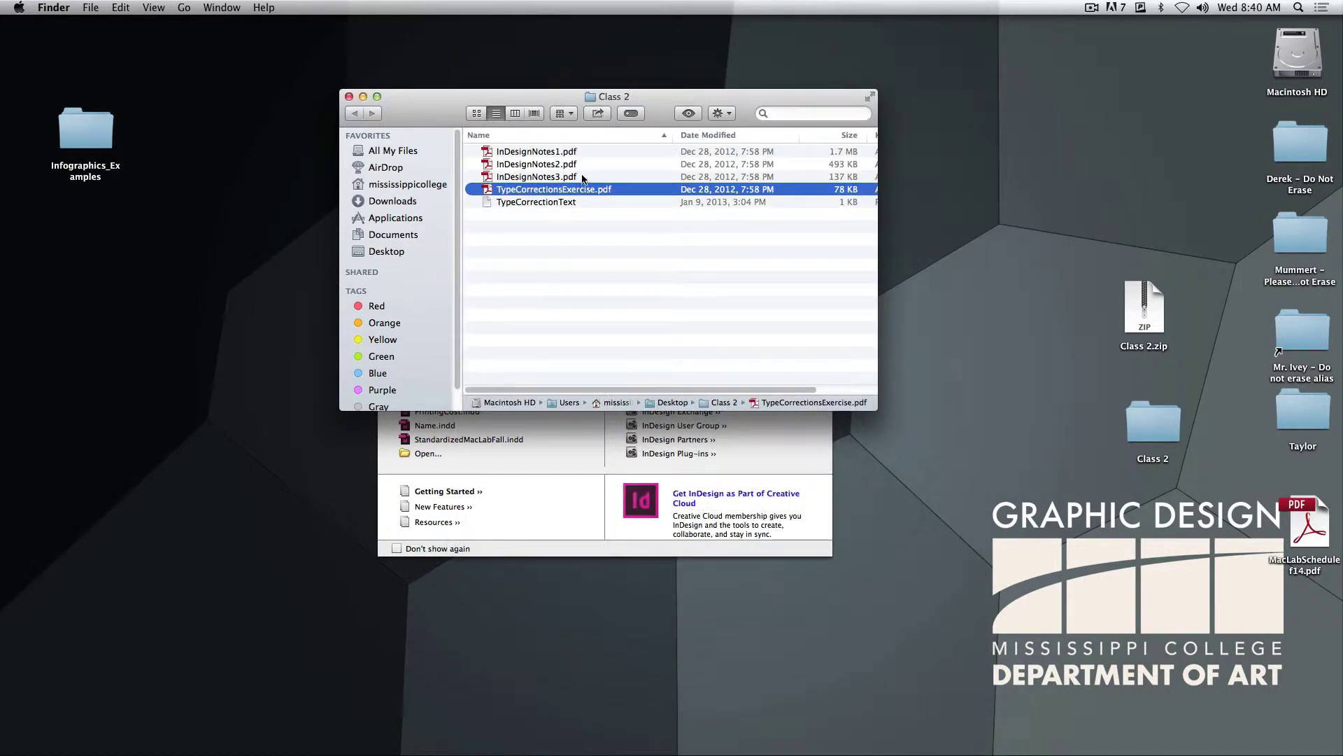
# Preview the class notes in InDesignNotes1.pdf and InDesignNotes2.pdf.
pyautogui.click(571, 153)
pyautogui.press('space')
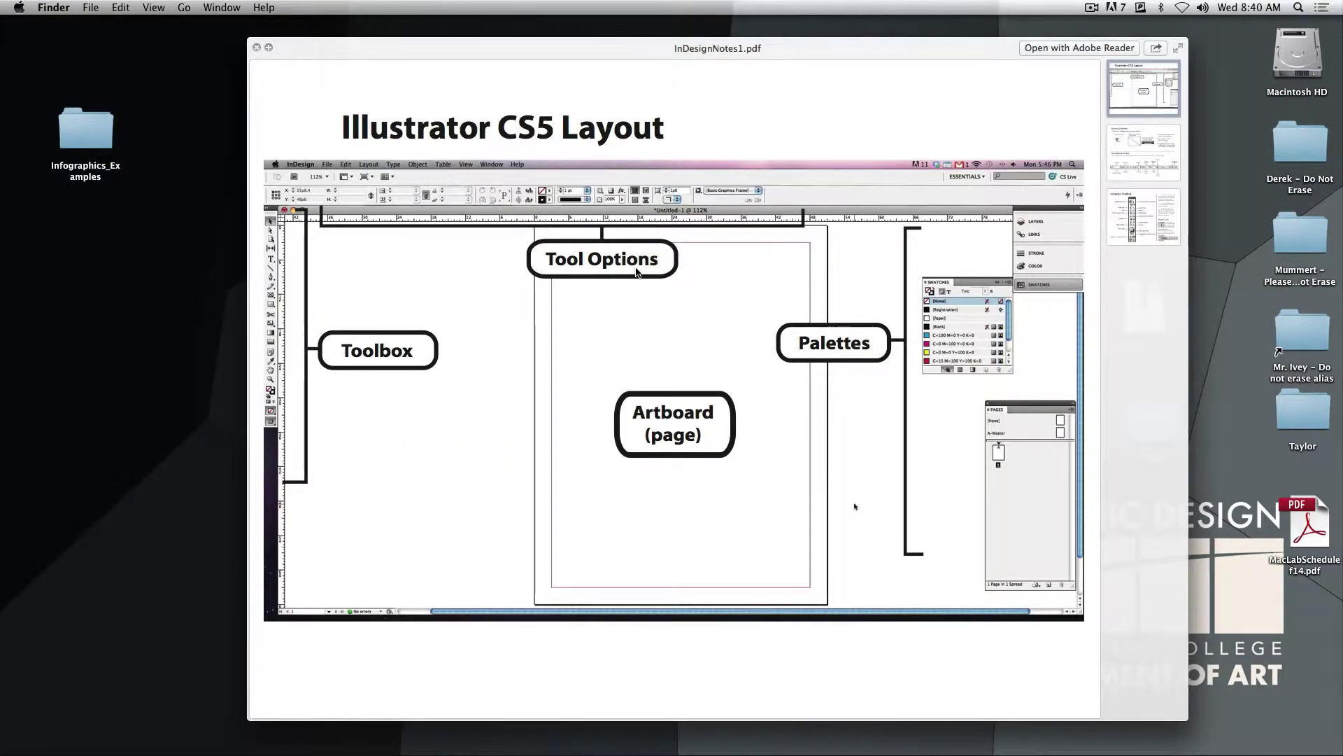
pyautogui.scroll(-10, 636, 269)
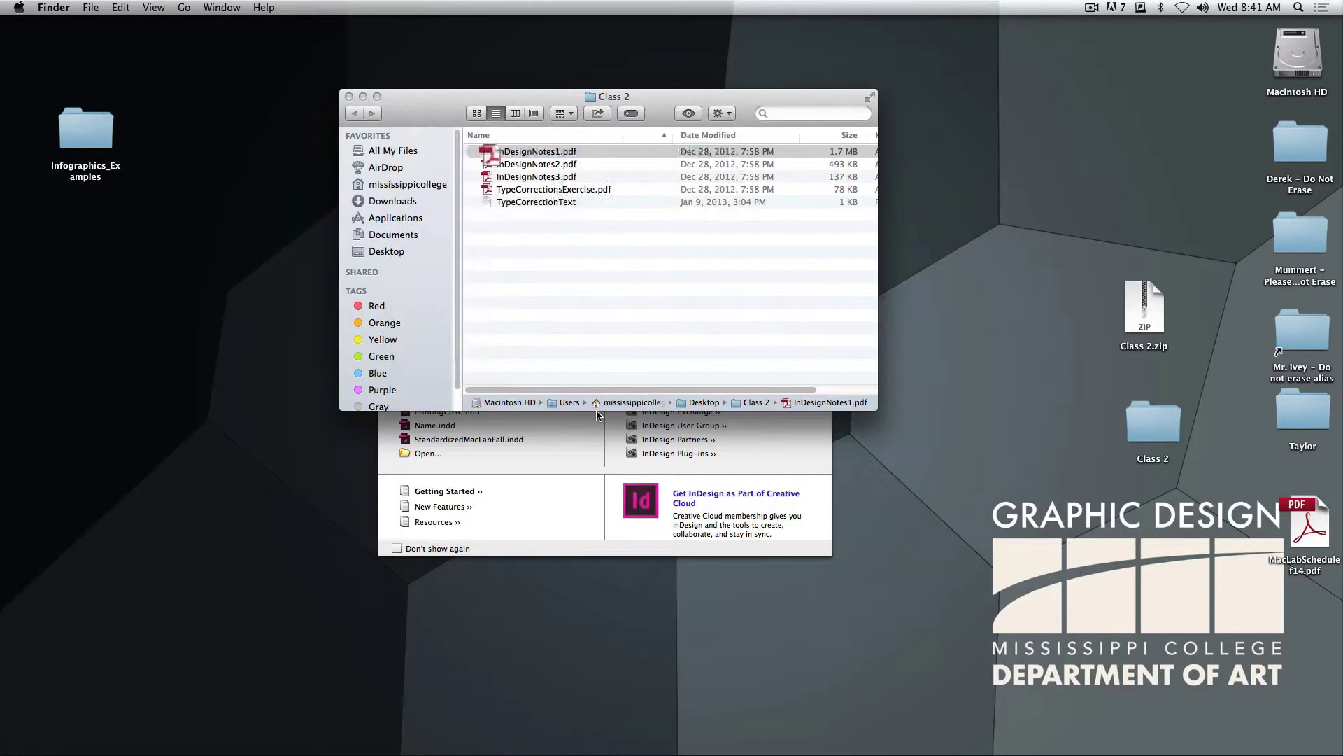
pyautogui.press('space')
pyautogui.press('Down')
pyautogui.press('space')
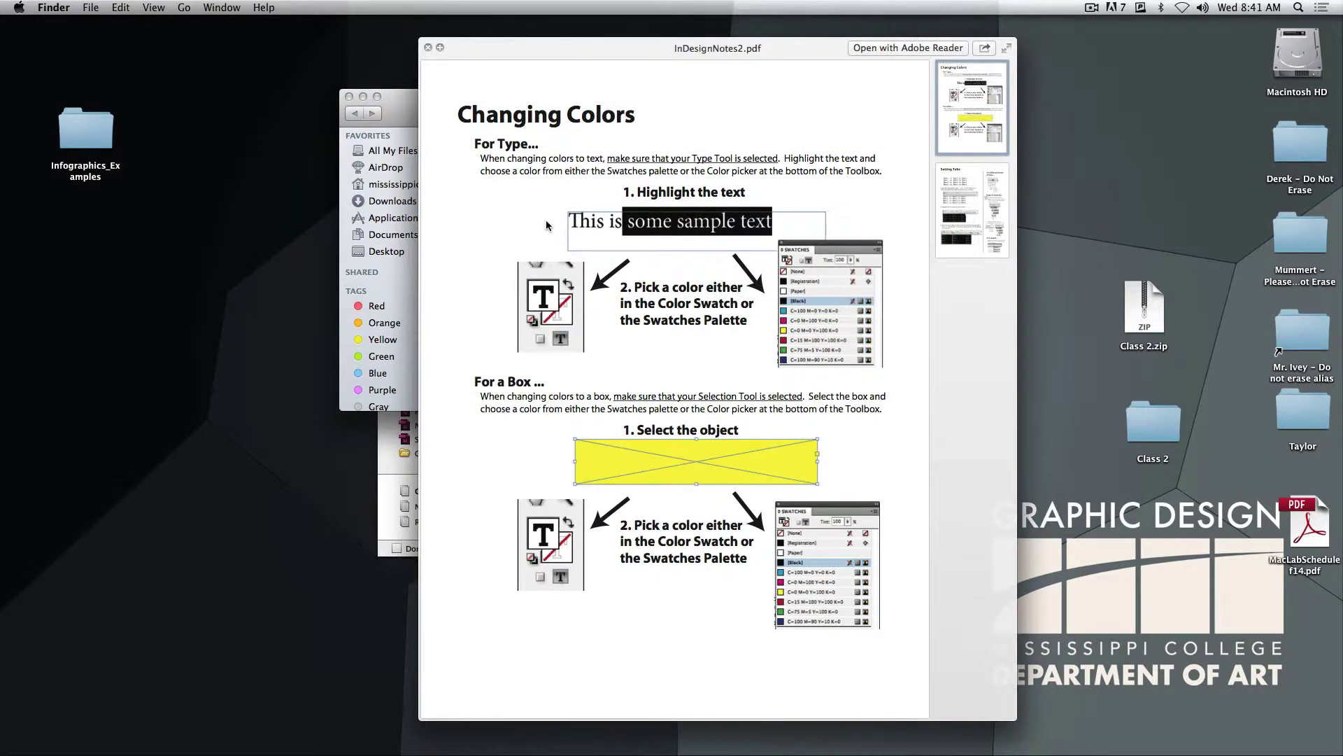
pyautogui.press('space')
pyautogui.press('Down')
pyautogui.press('Down')
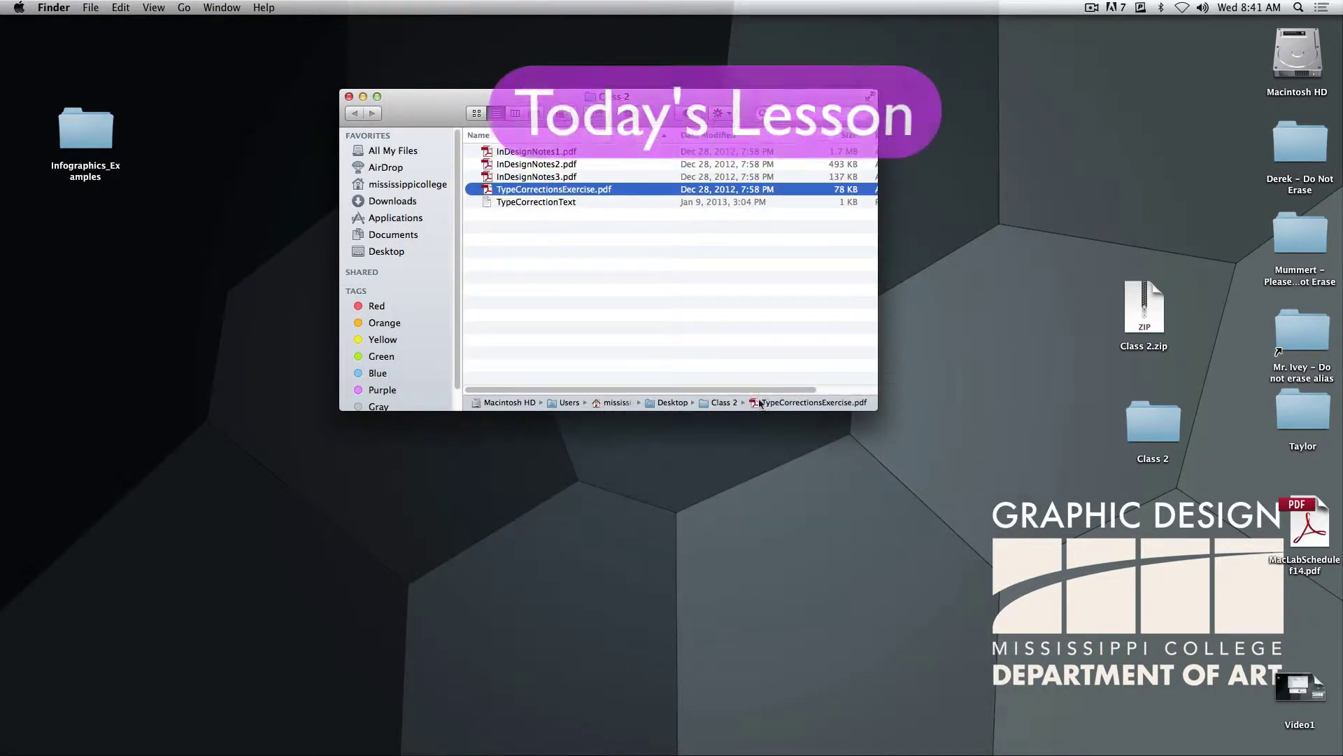
# Launch Adobe InDesign CS6 and start setting up a new document.
pyautogui.moveTo(586, 754)
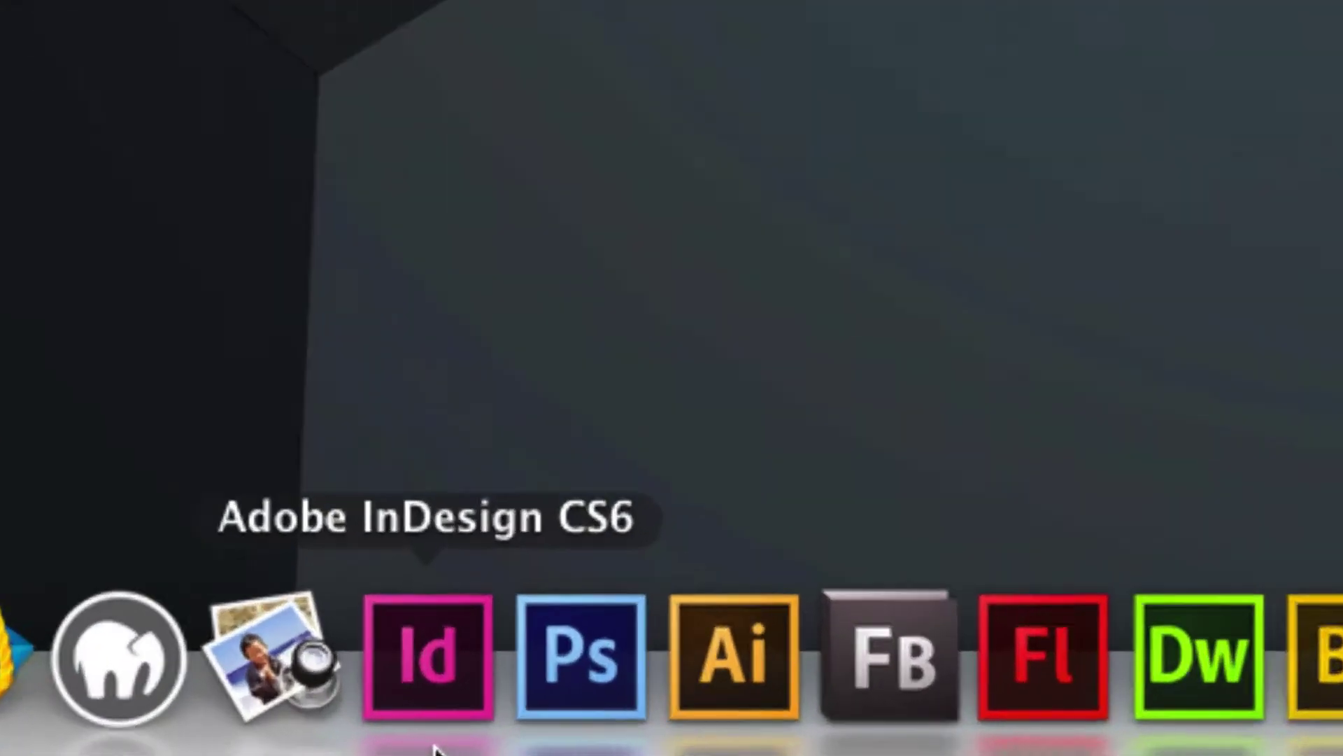
pyautogui.click(425, 661)
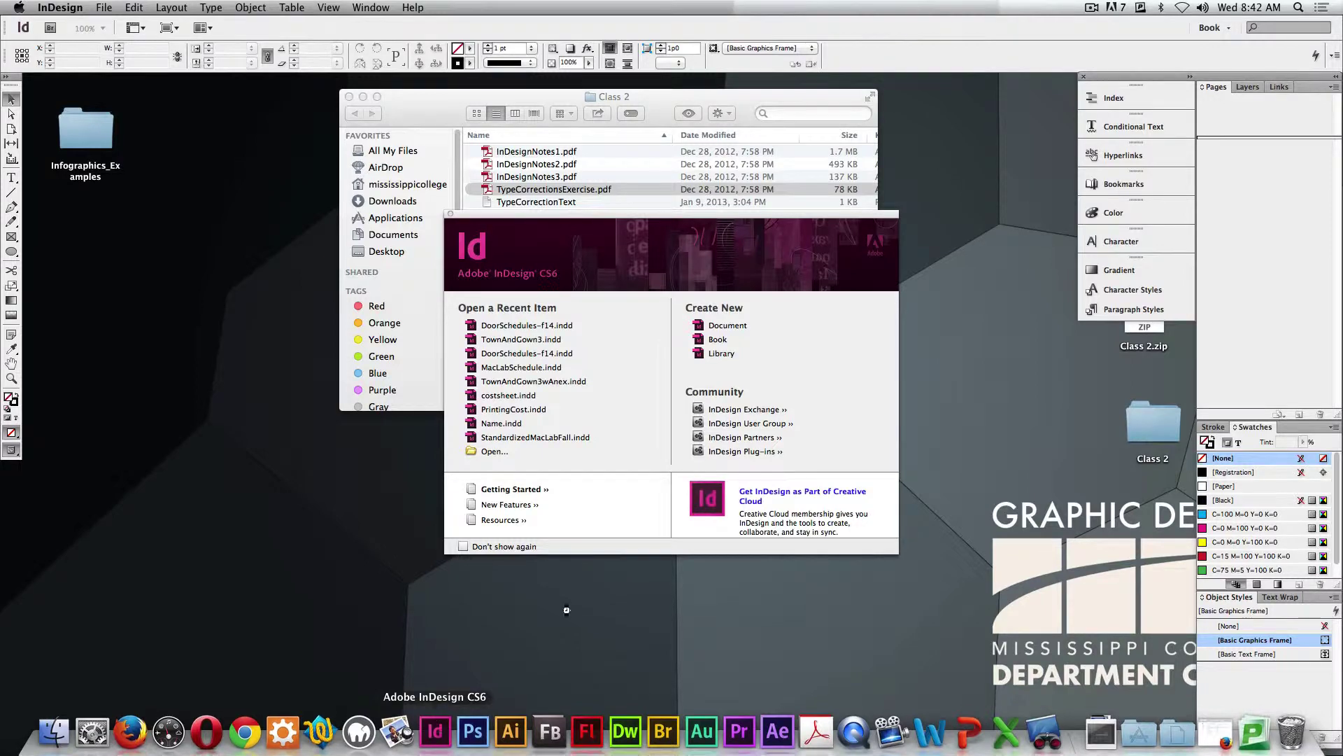
pyautogui.moveTo(658, 216); pyautogui.dragTo(634, 194)
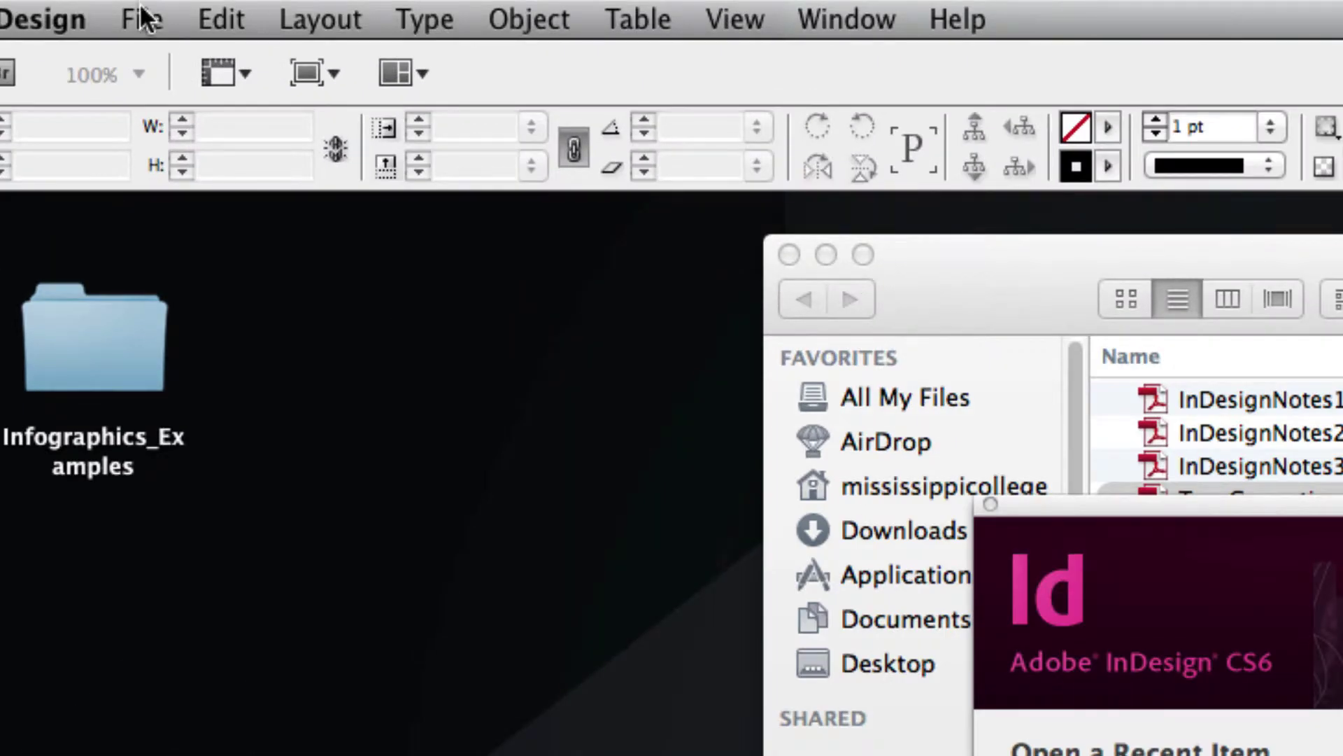
pyautogui.click(139, 19)
pyautogui.moveTo(145, 60)
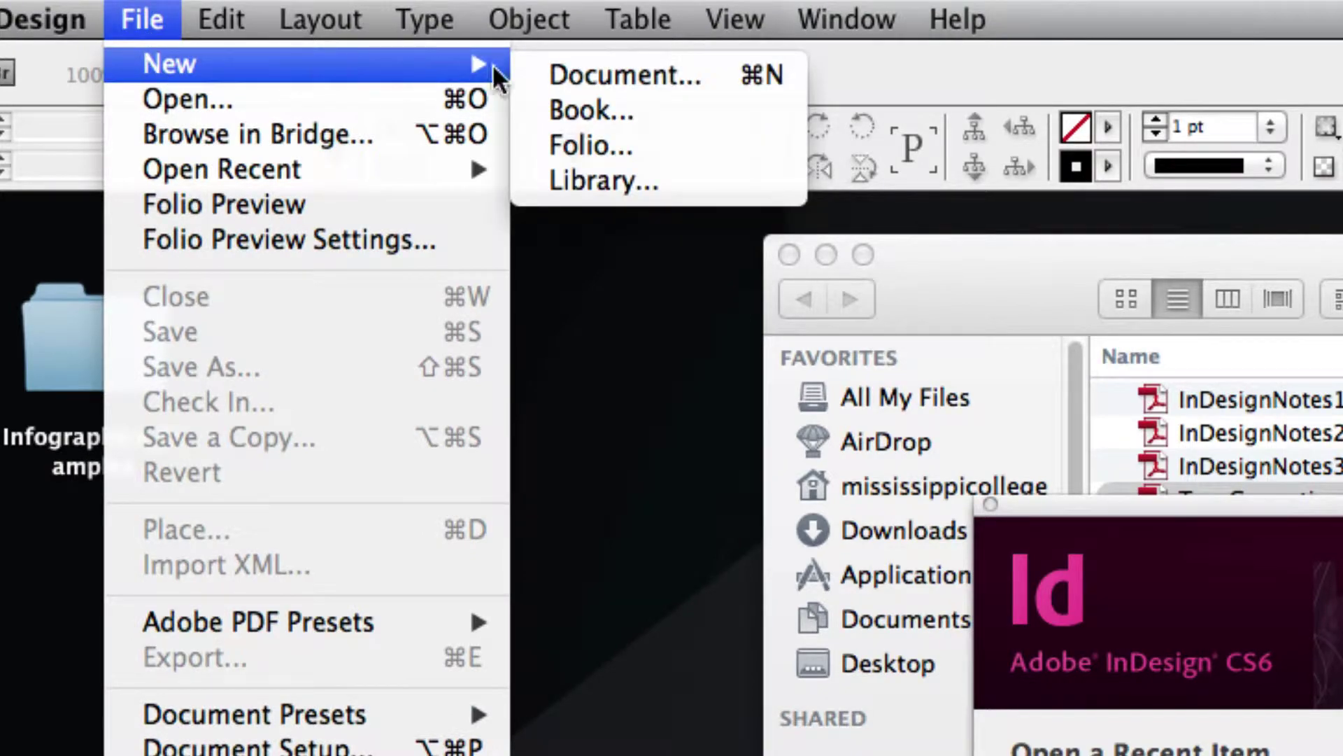
pyautogui.click(642, 73)
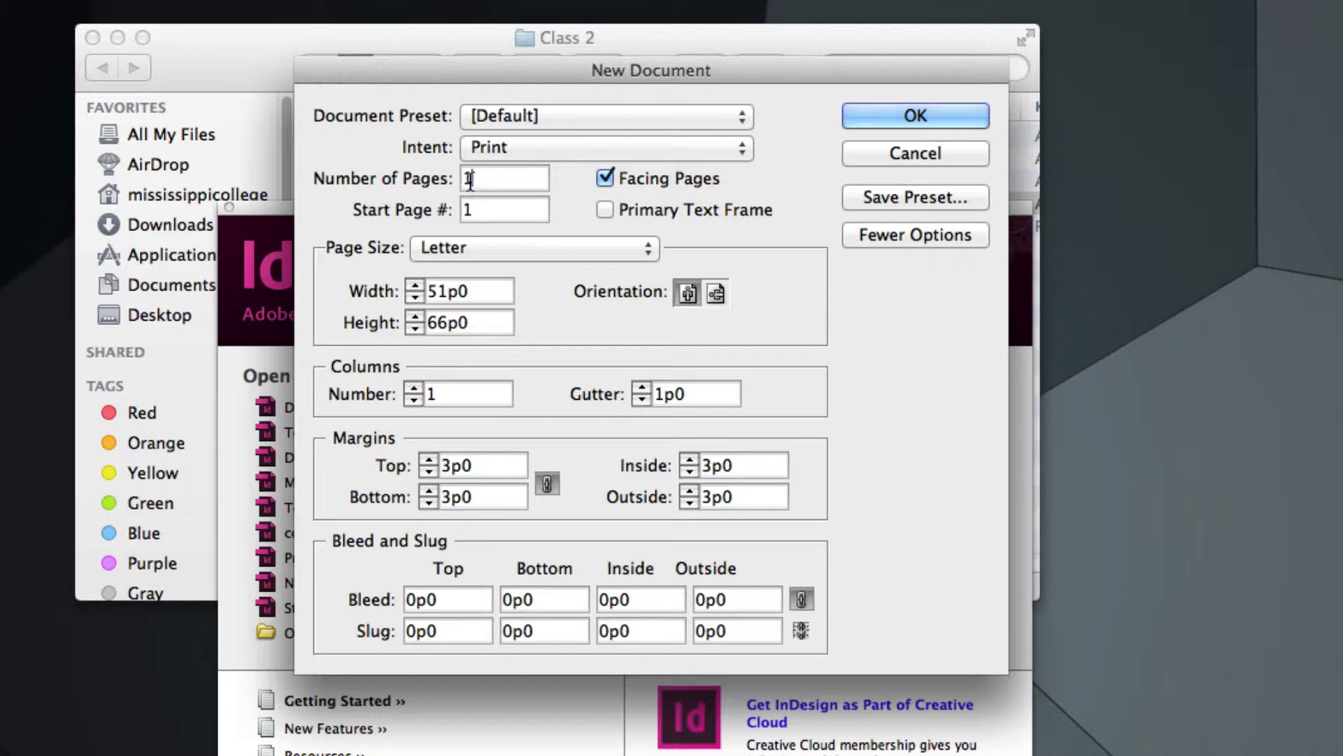
# Set the new document's page size to Letter with a width of 8.5 in.
pyautogui.click(430, 245)
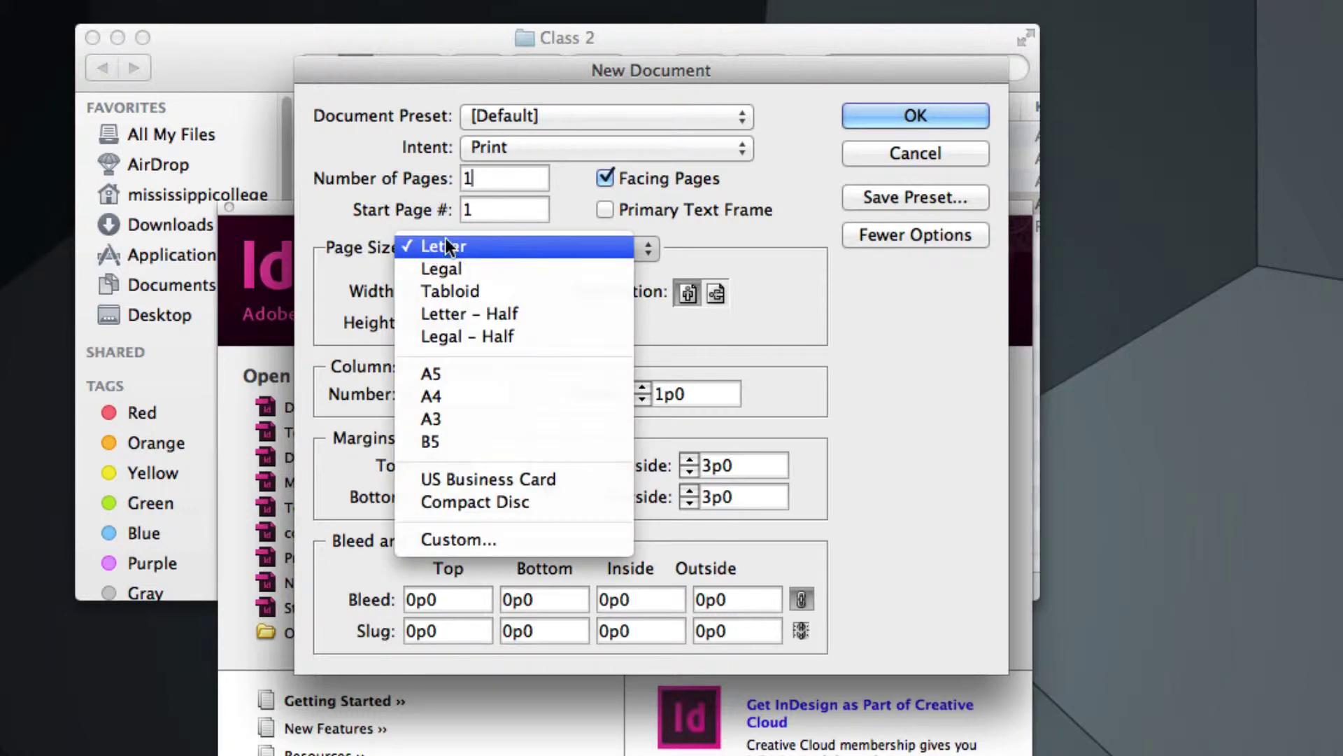
pyautogui.click(470, 251)
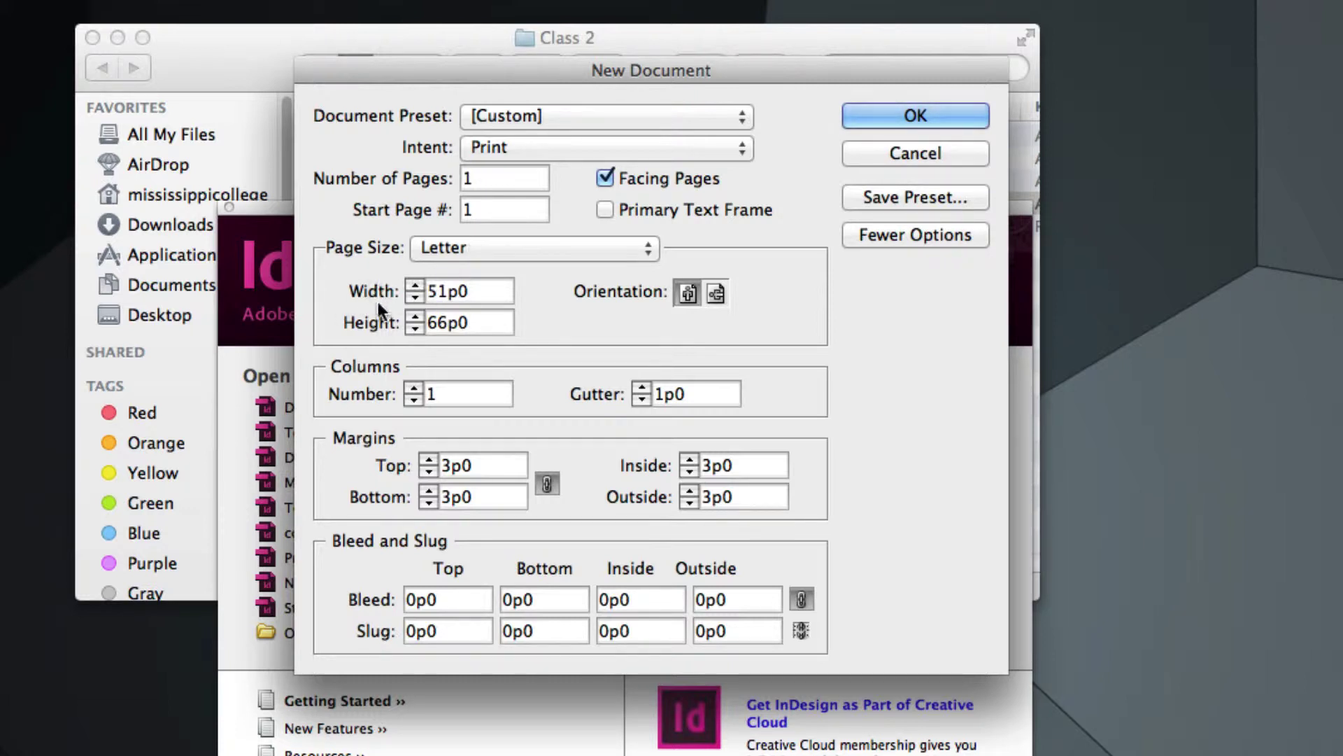
pyautogui.click(462, 325)
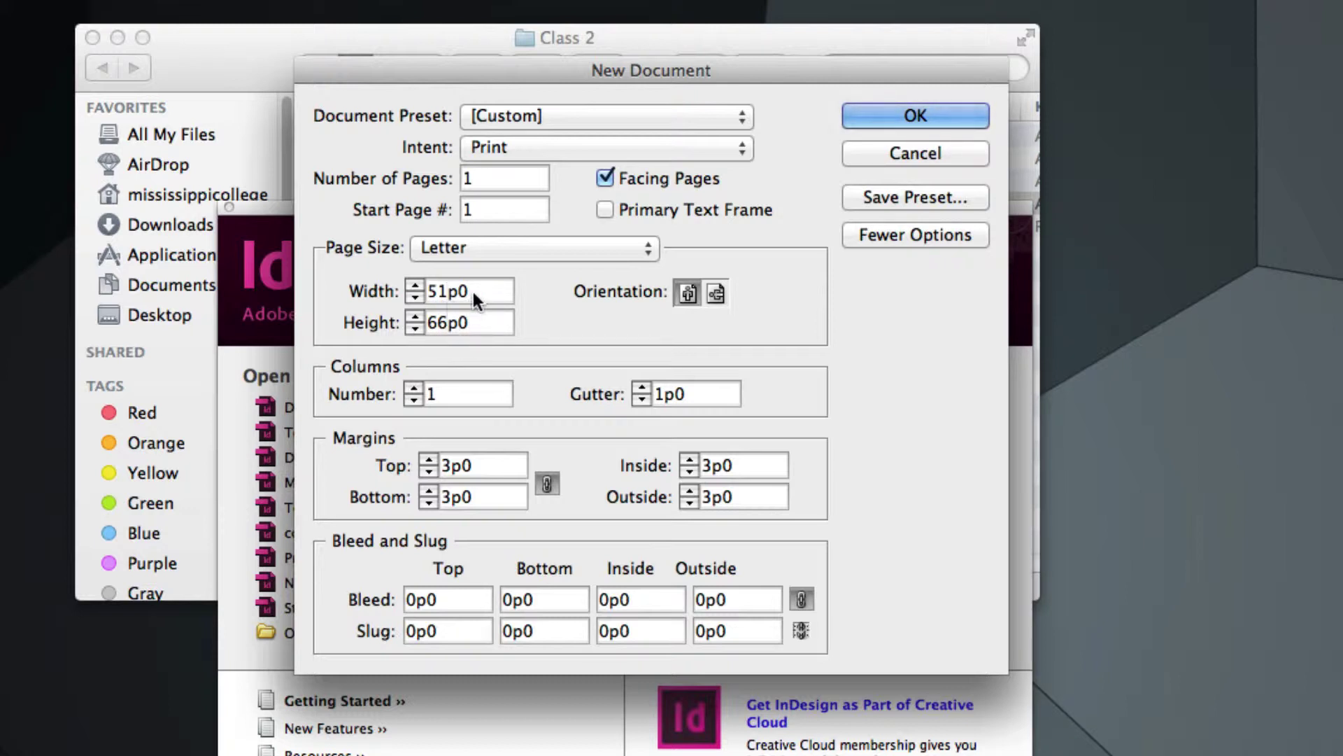
pyautogui.moveTo(468, 292); pyautogui.dragTo(427, 291)
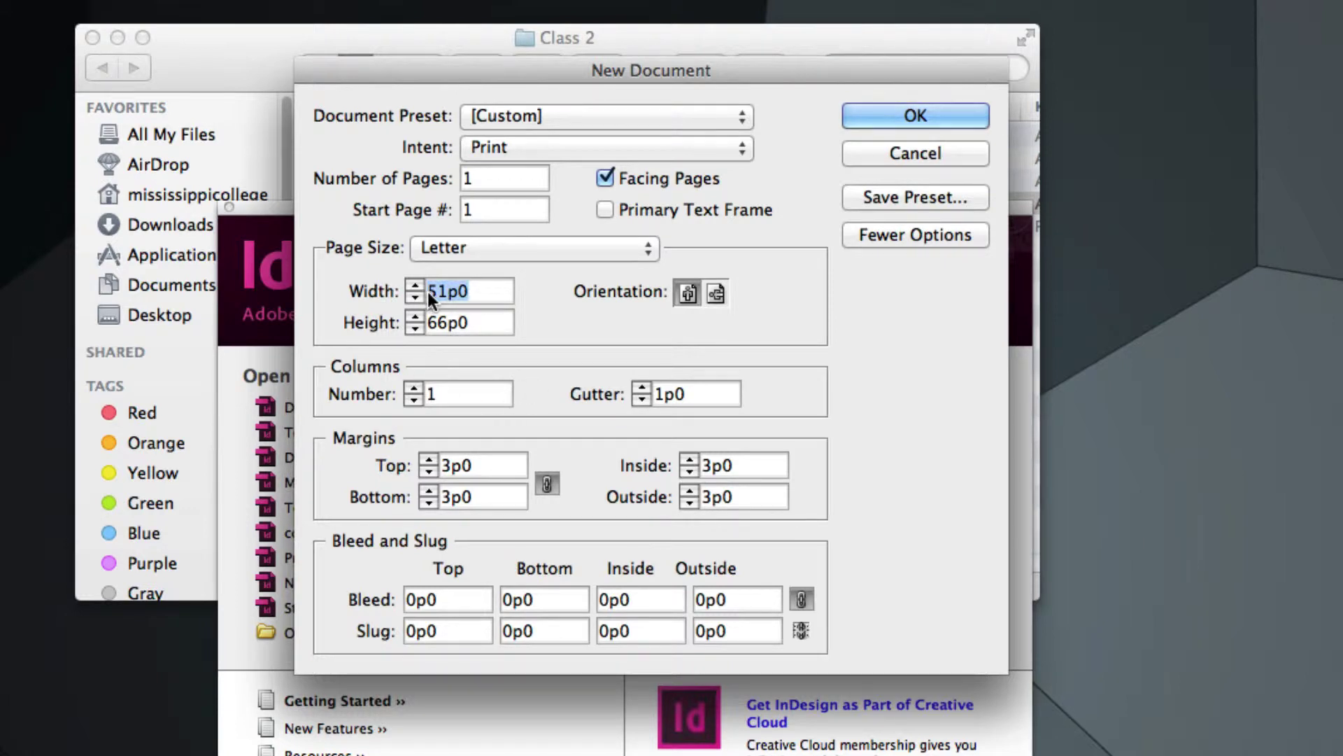
pyautogui.write('8.5 in')
pyautogui.click(482, 323)
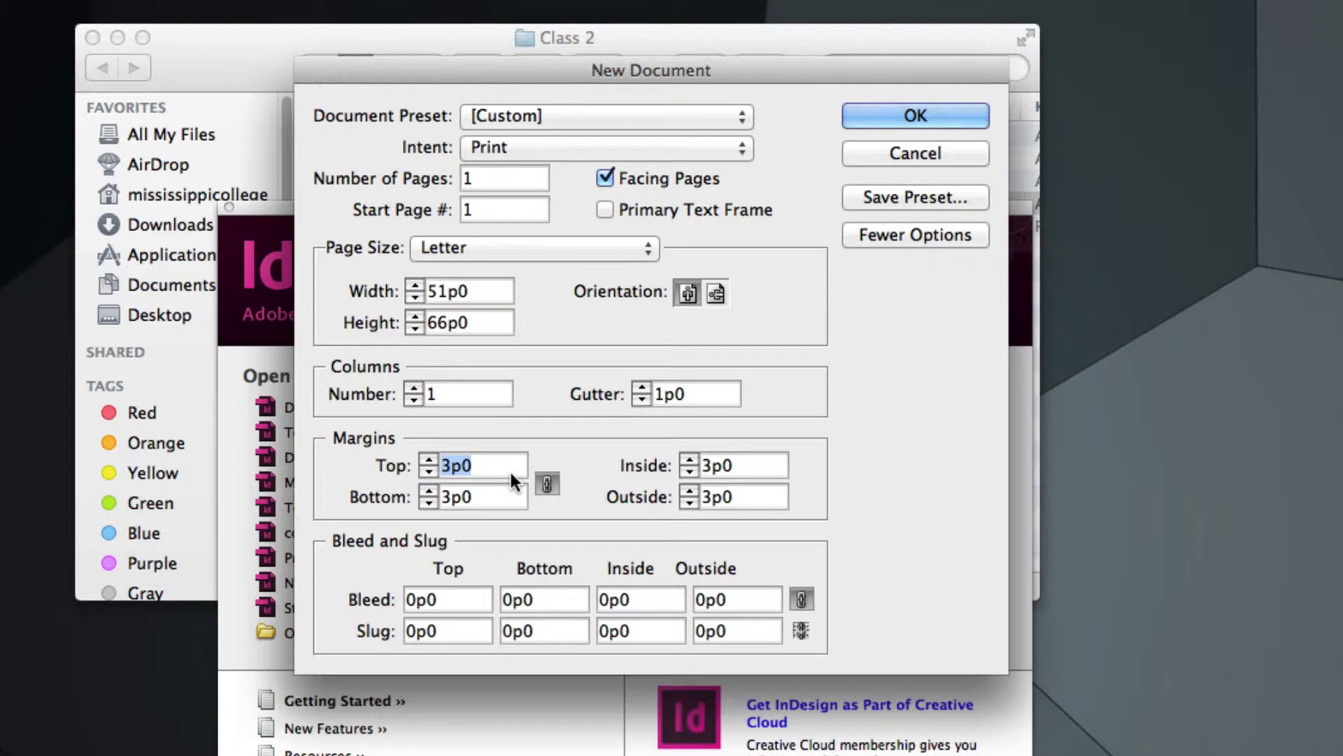
# Set the margins to 0.5 in on all sides and create the document.
pyautogui.write('0.5 in')
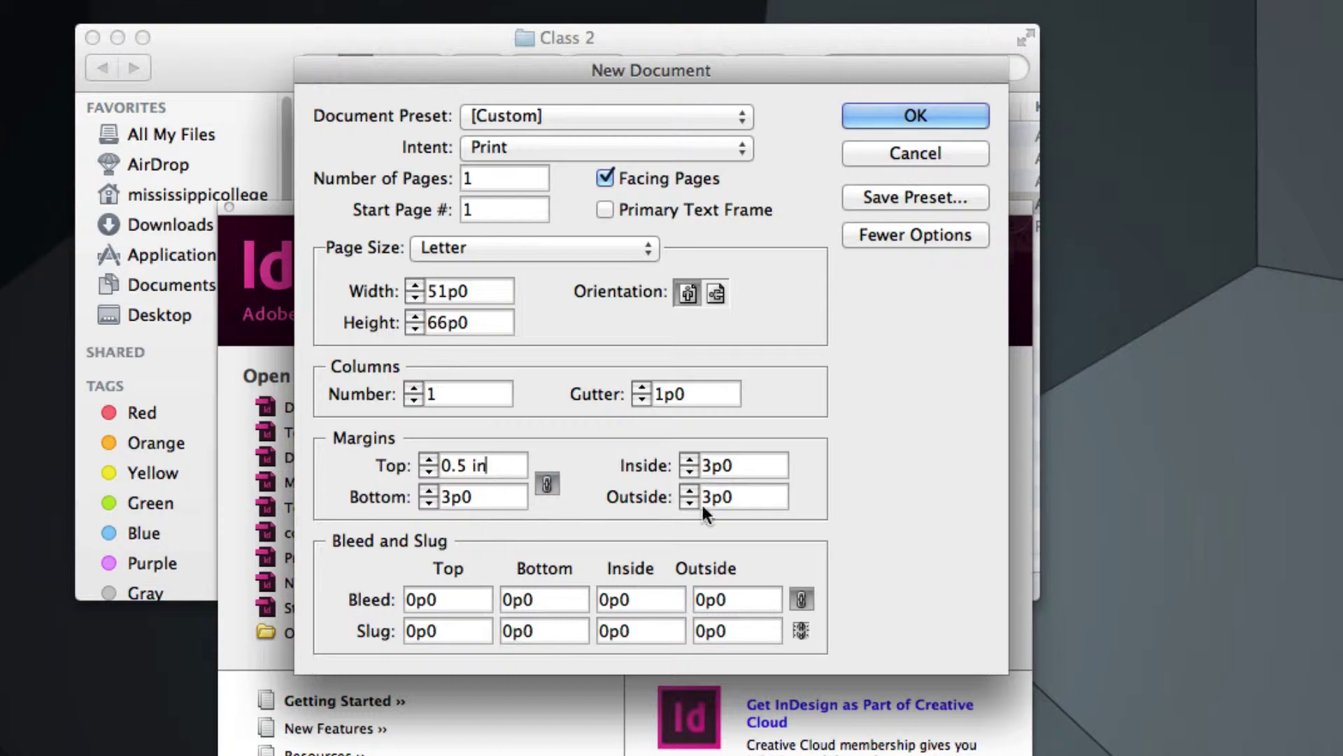
pyautogui.click(488, 497)
pyautogui.click(875, 118)
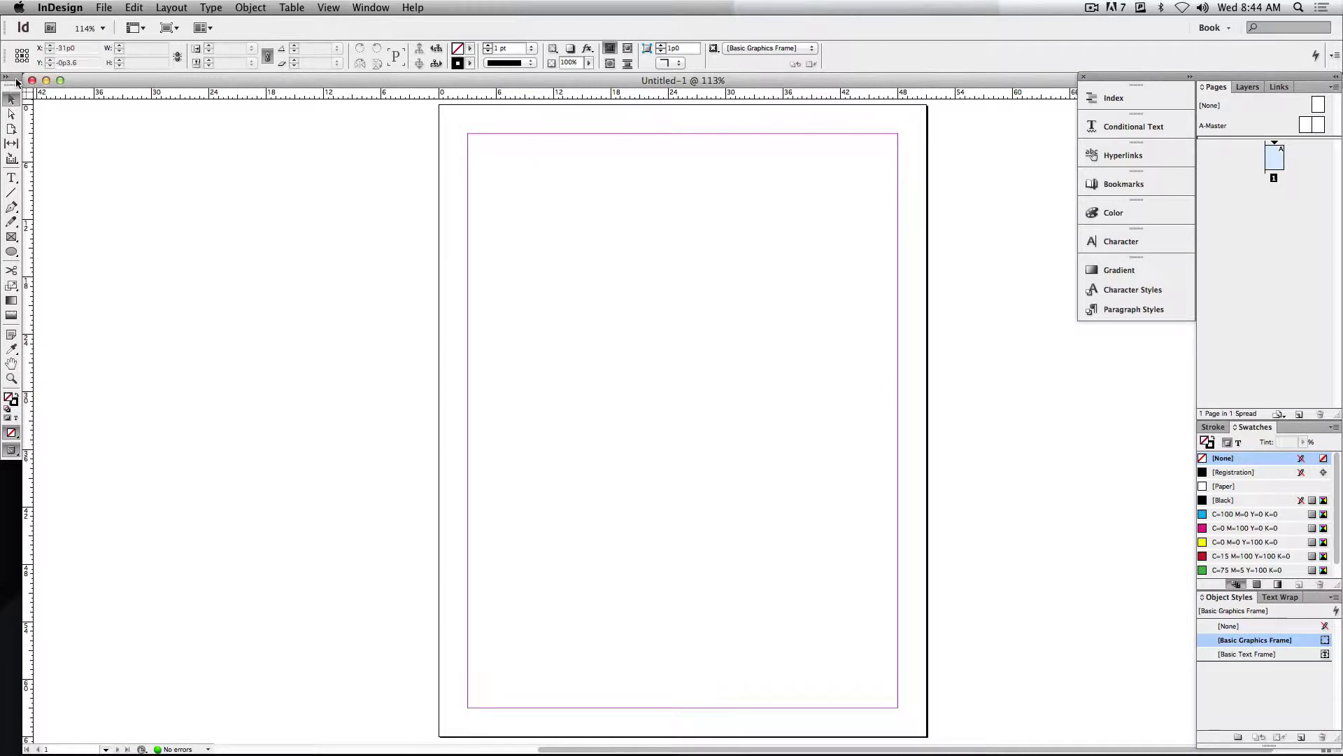
# Detach the toolbox from the window edge and expand it to two columns.
pyautogui.moveTo(16, 83); pyautogui.dragTo(69, 112)
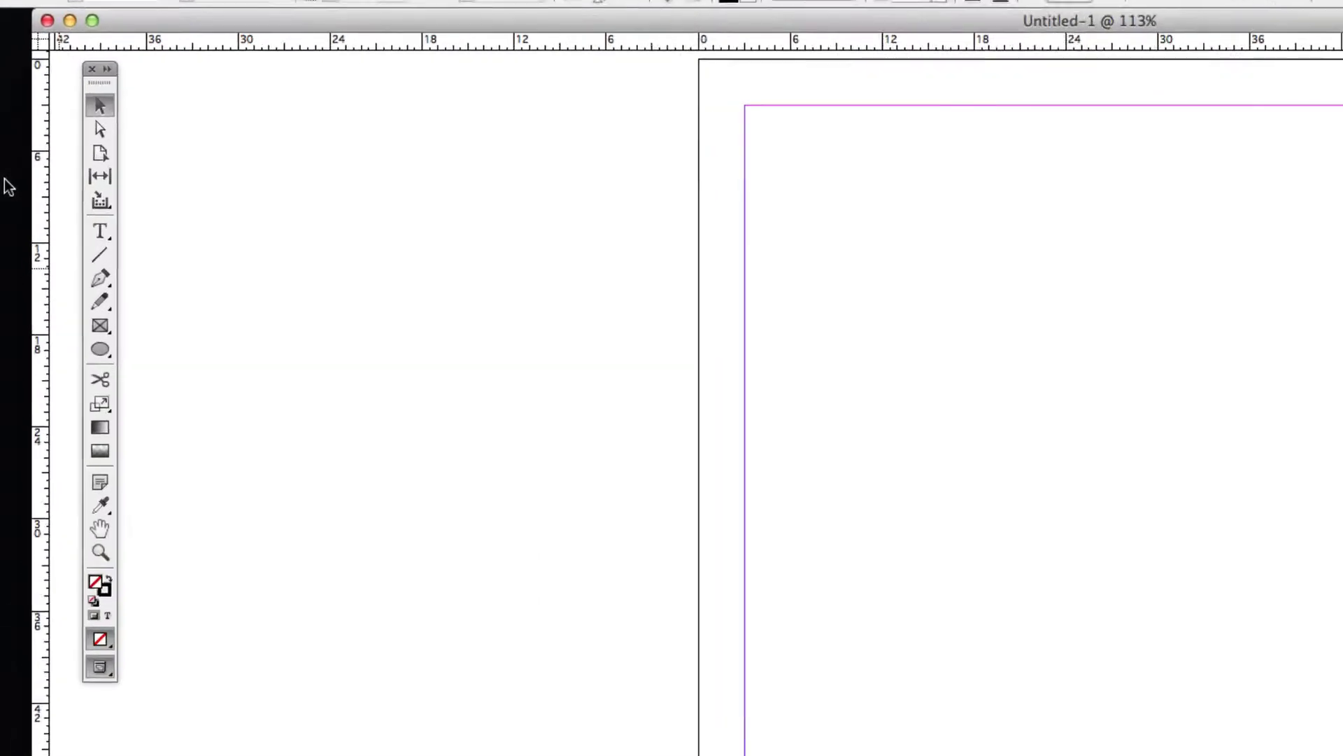
pyautogui.click(112, 66)
pyautogui.click(95, 85)
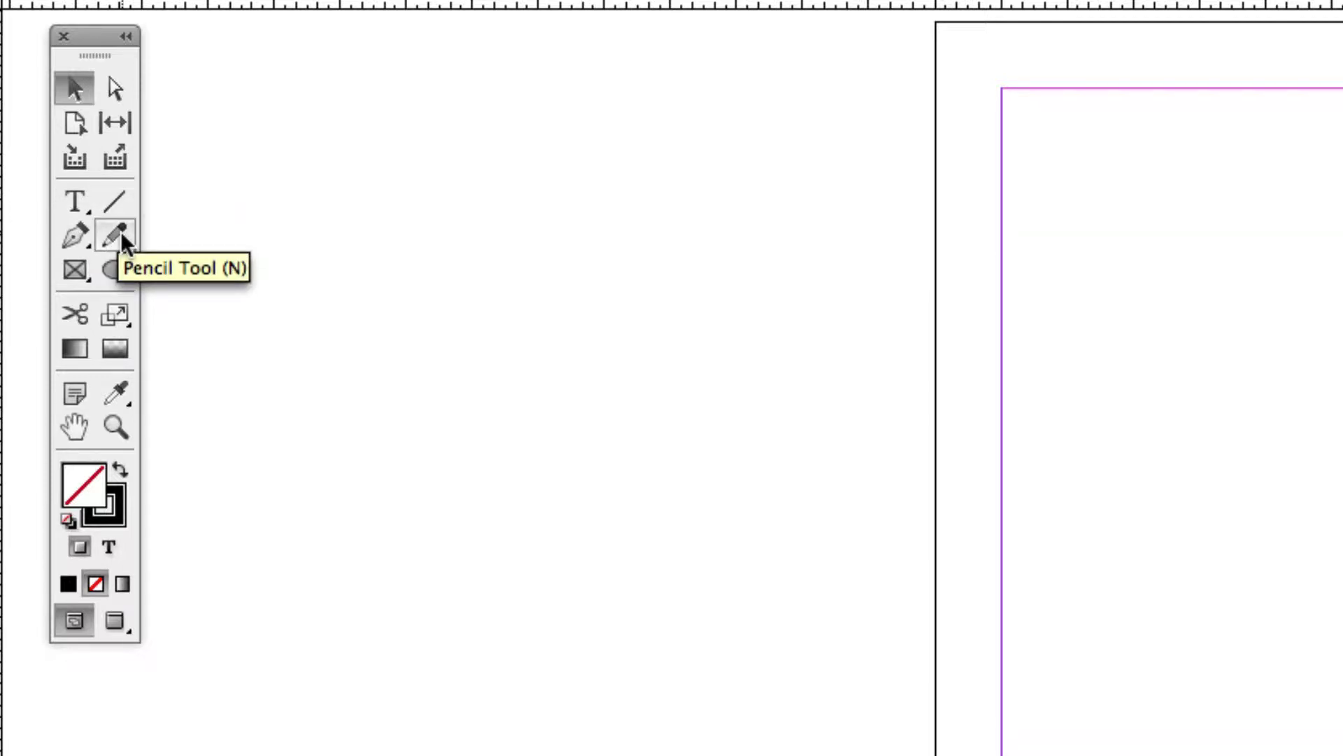
# Activate the Type tool, look through the available fonts and font sizes, and return to the Selection tool.
pyautogui.click(76, 198)
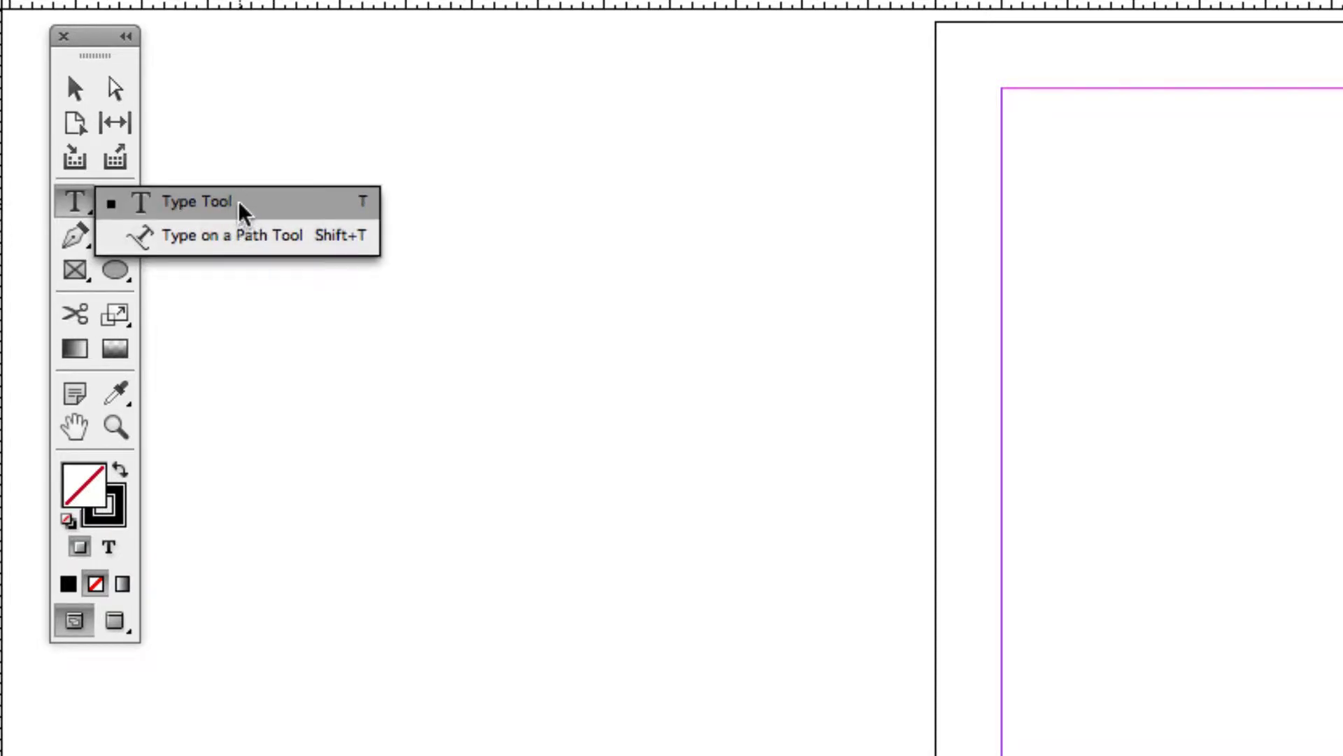
pyautogui.click(214, 212)
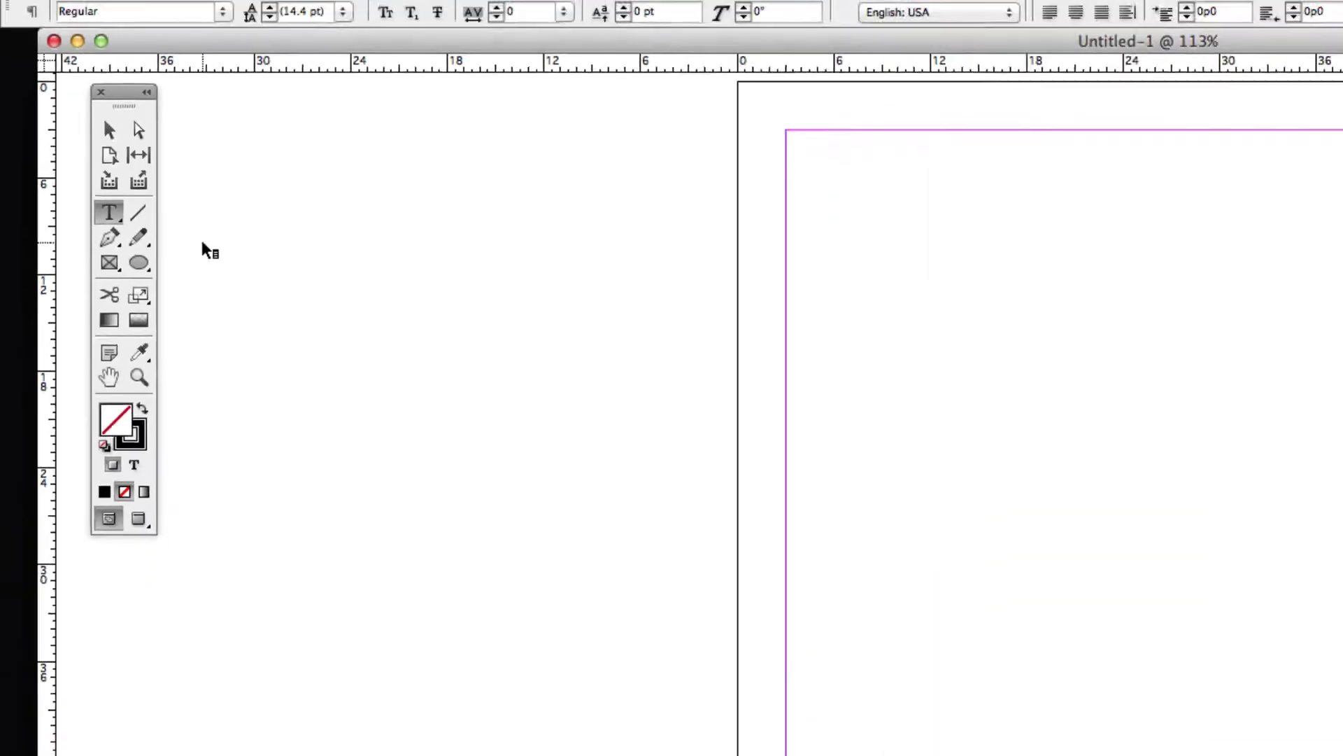
pyautogui.scroll(-3, 160, 240)
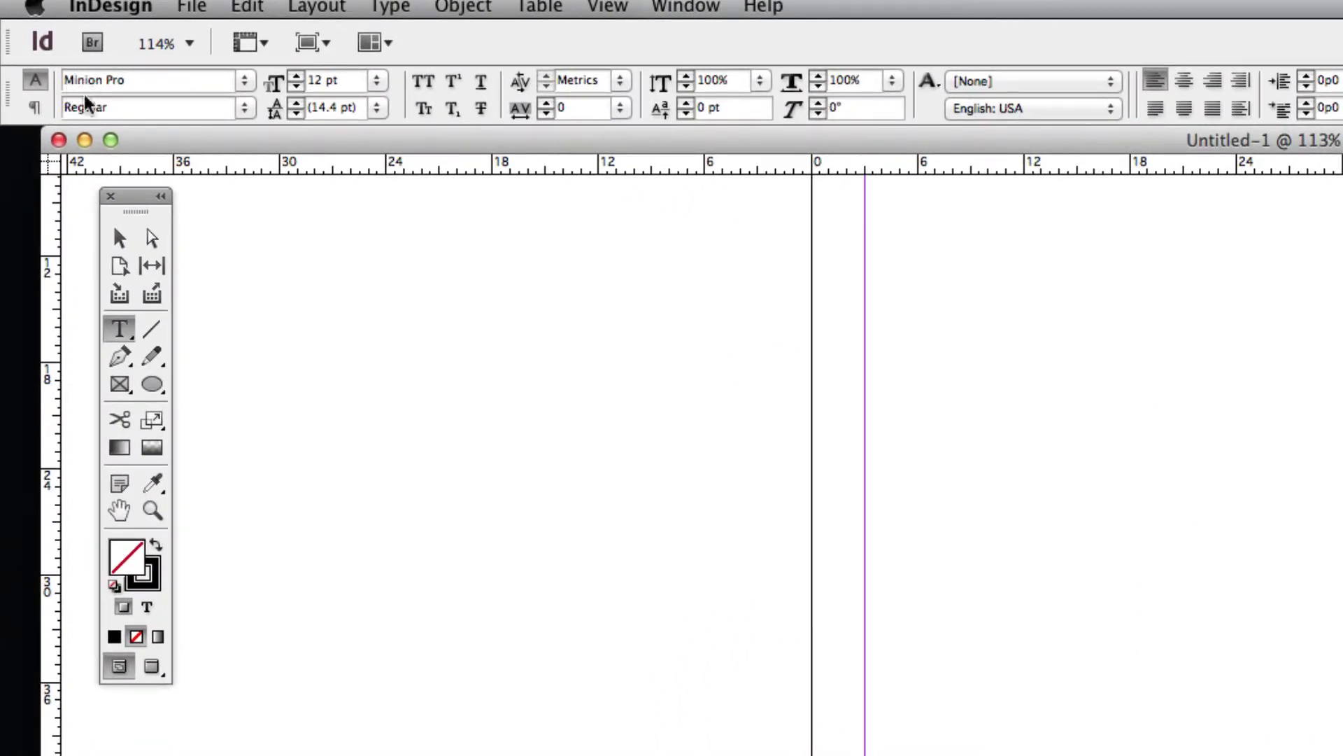
pyautogui.click(245, 79)
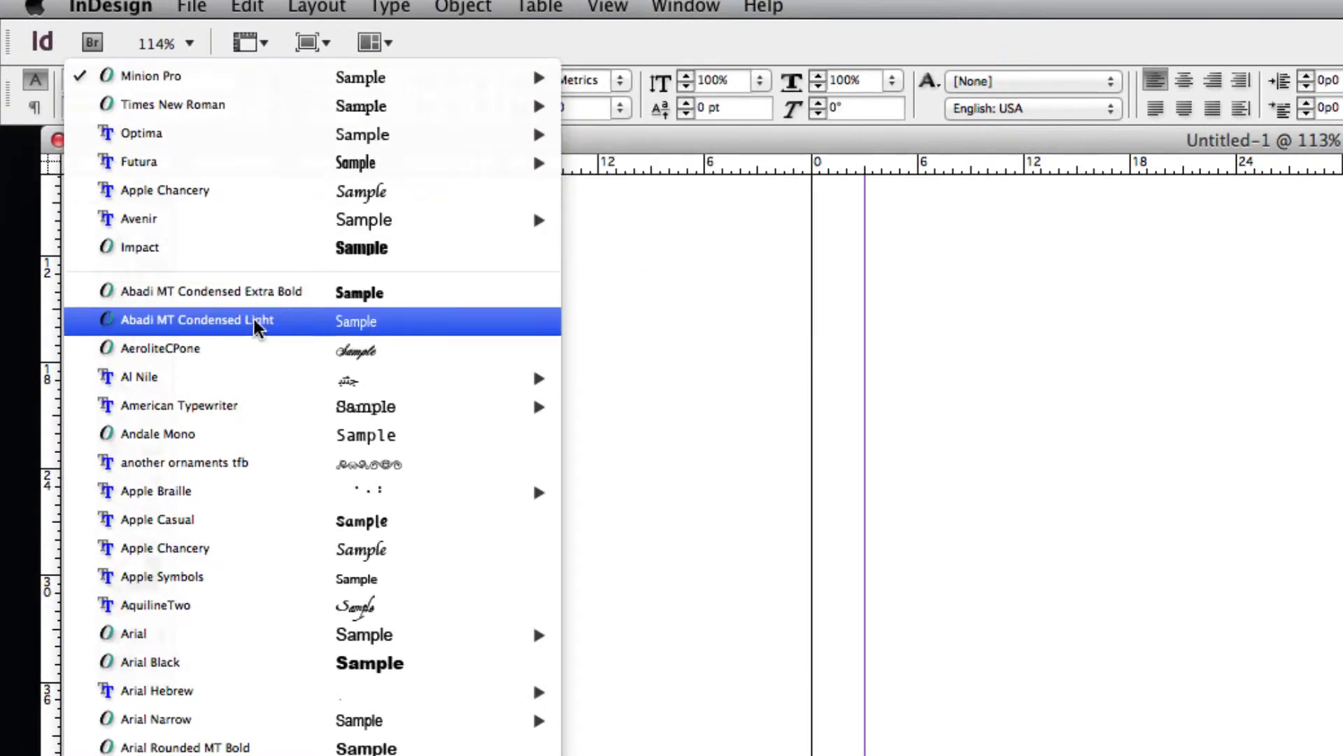
pyautogui.scroll(-10, 254, 320)
pyautogui.scroll(10, 253, 333)
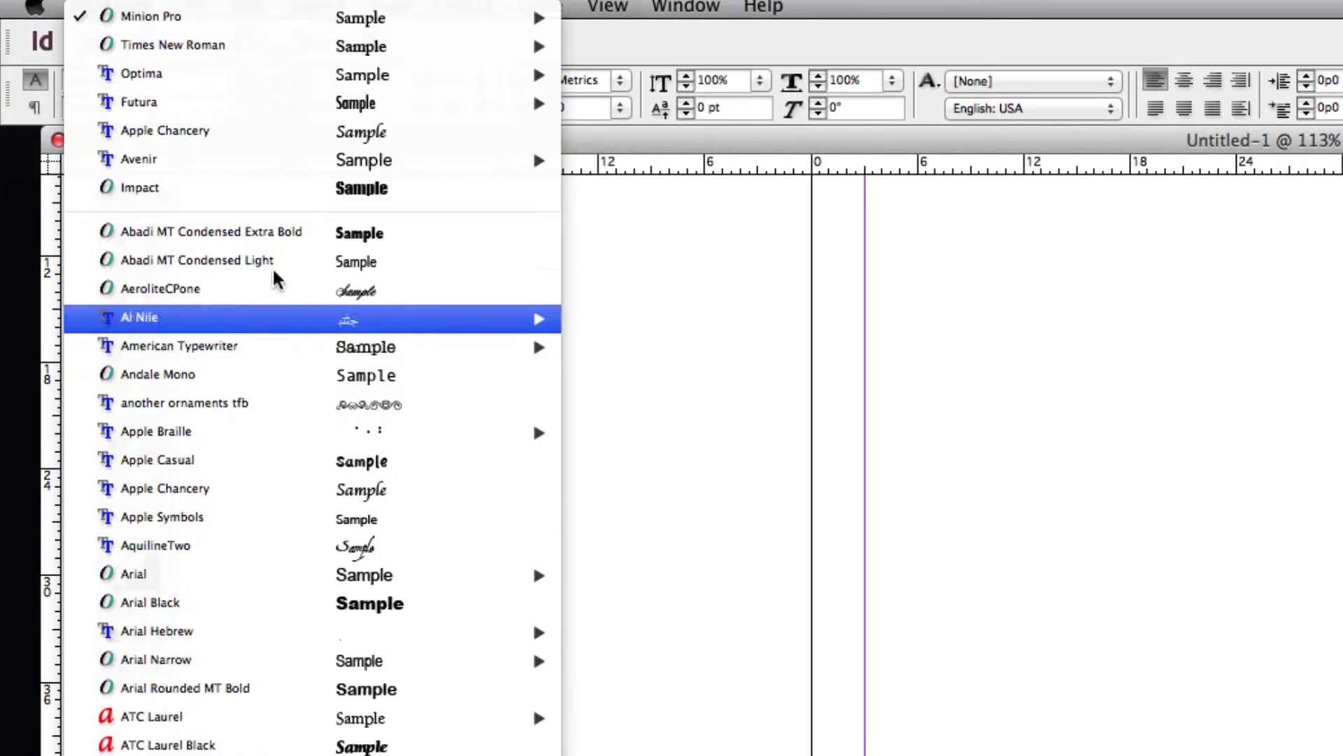
pyautogui.click(263, 10)
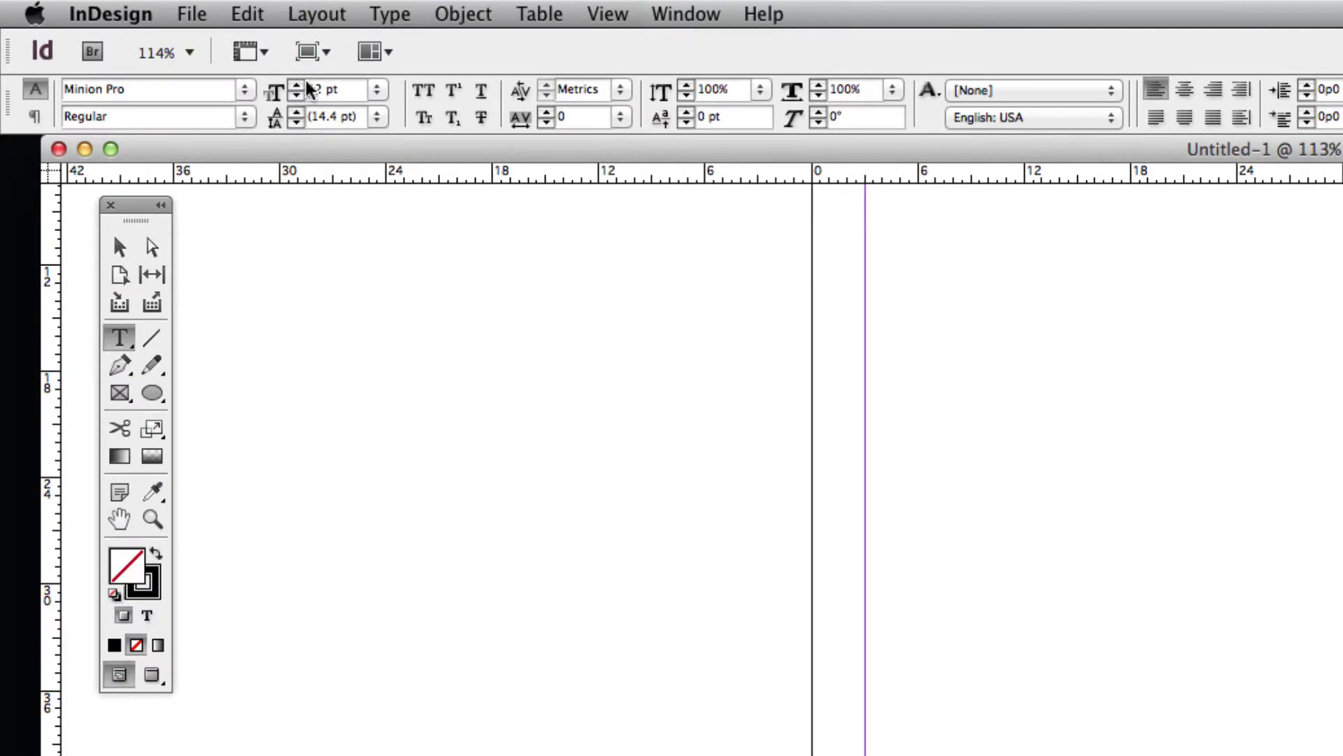
pyautogui.click(378, 90)
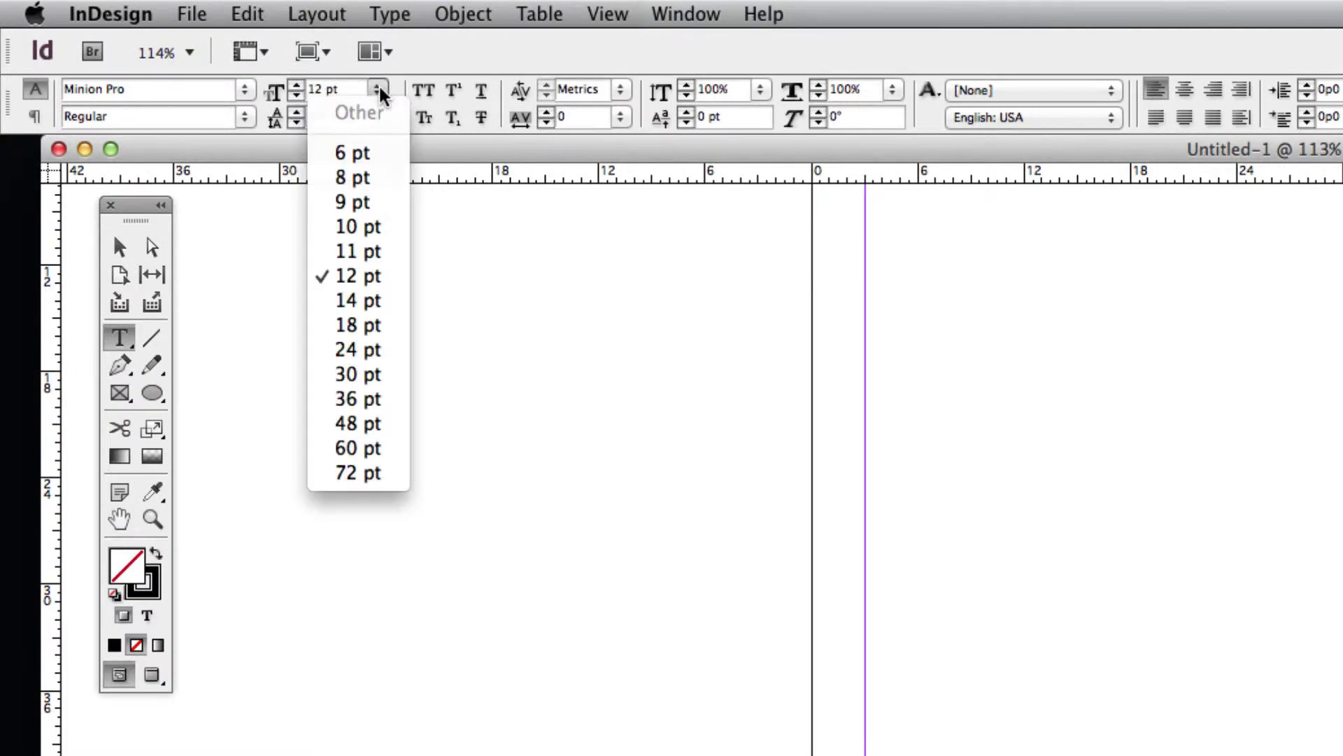
pyautogui.click(379, 91)
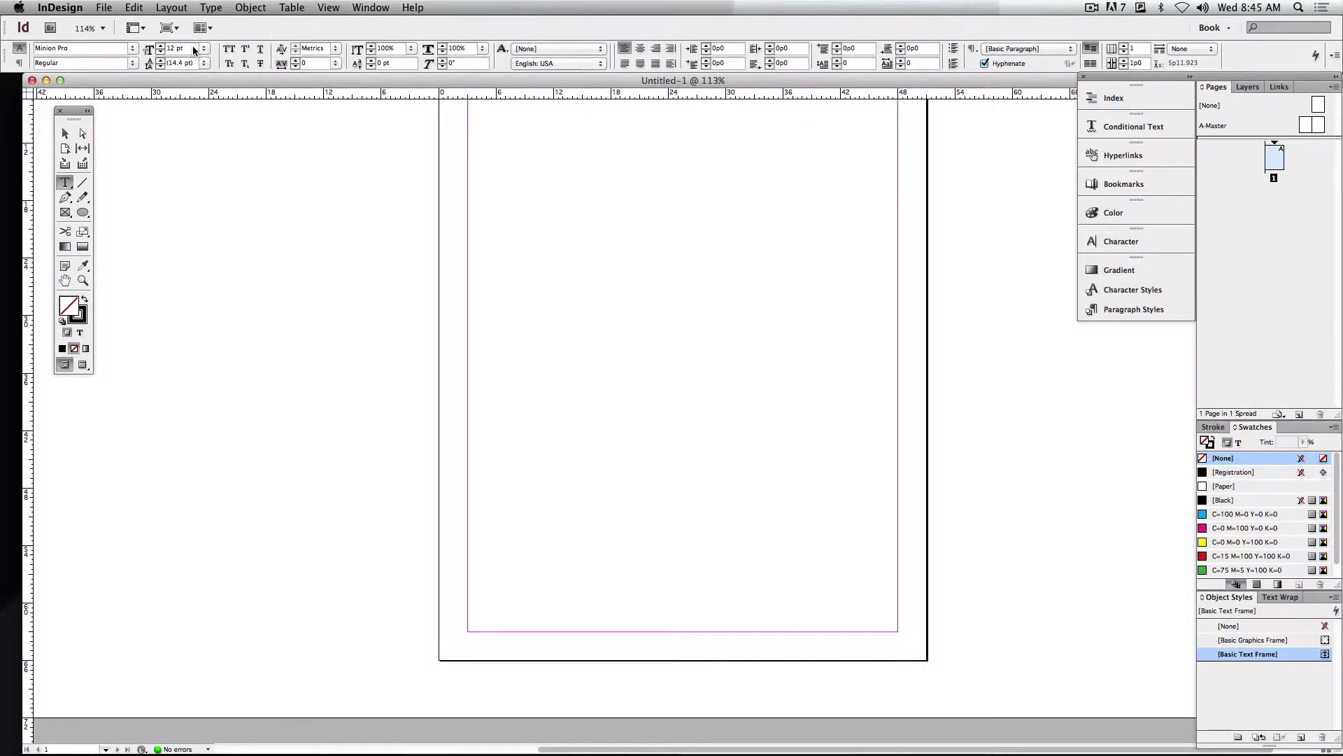
pyautogui.click(66, 133)
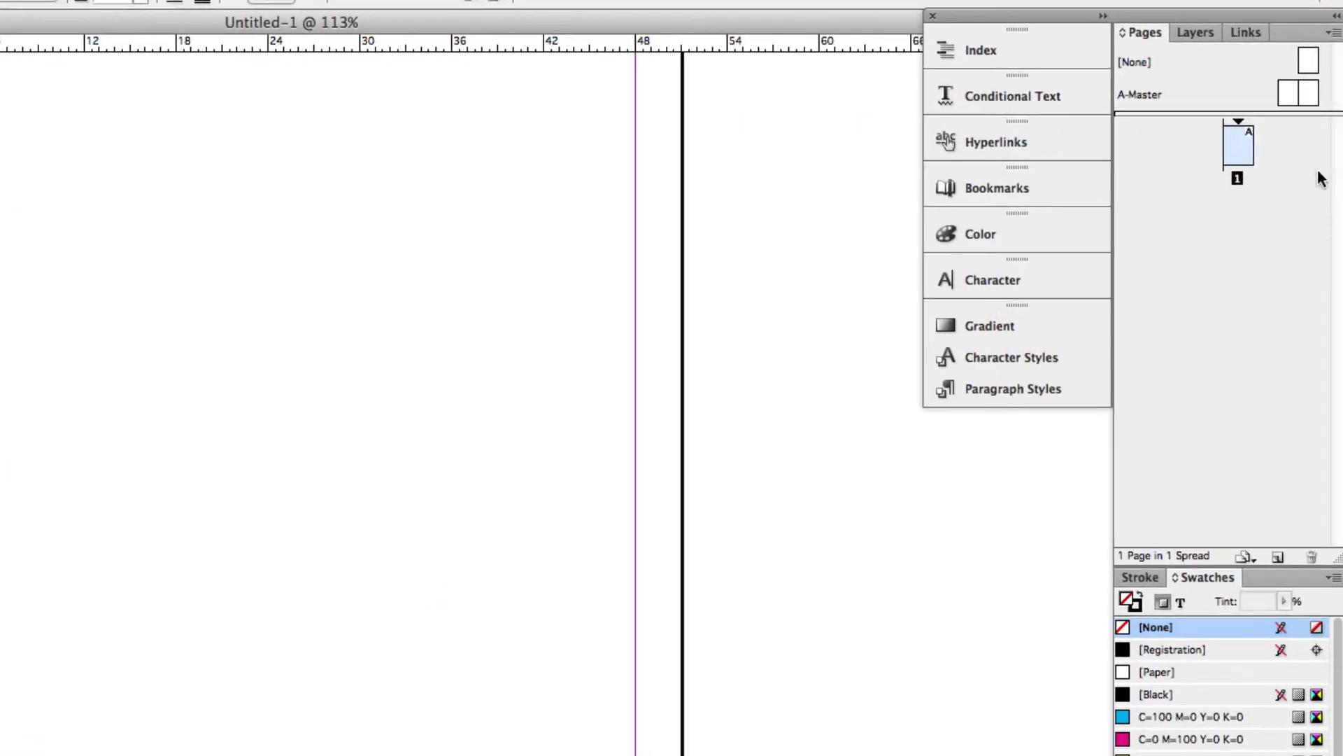
# Examine the document's layers, links, pages, colour swatches and stroke options.
pyautogui.click(1190, 35)
pyautogui.click(1242, 37)
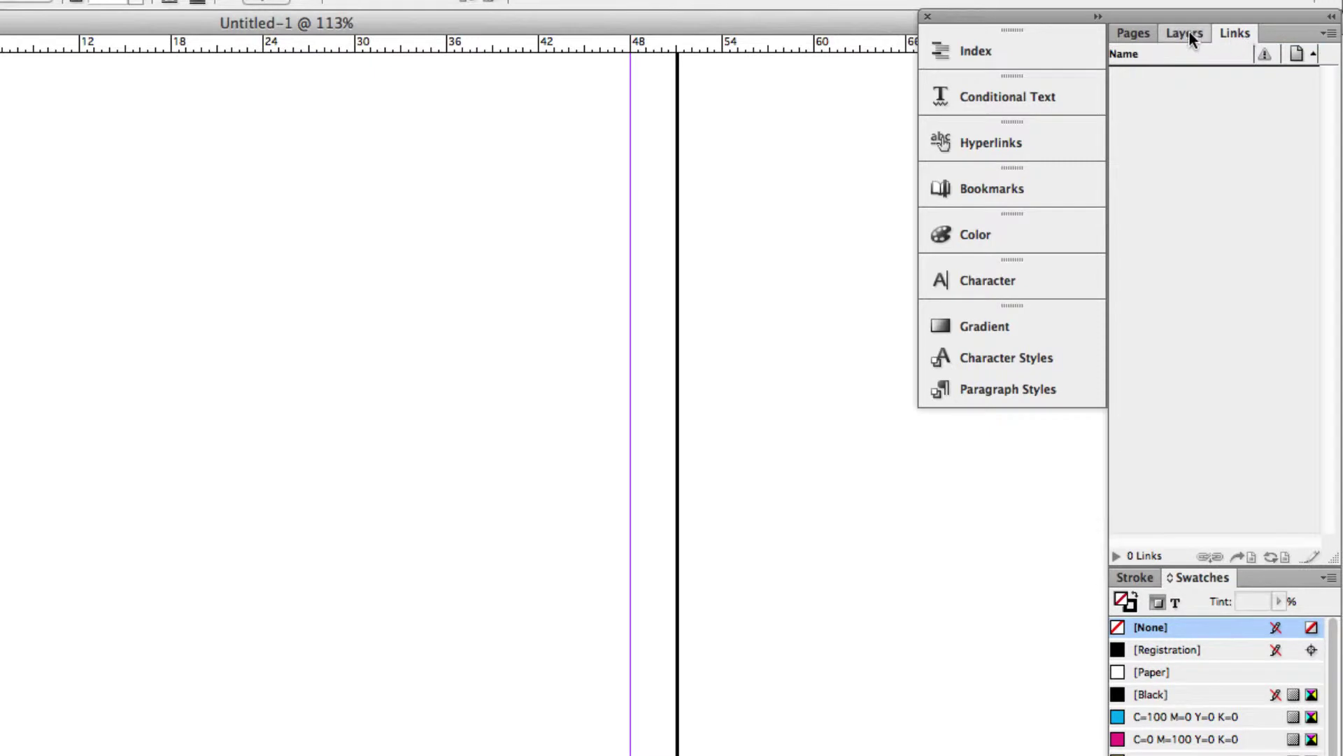
pyautogui.click(1143, 35)
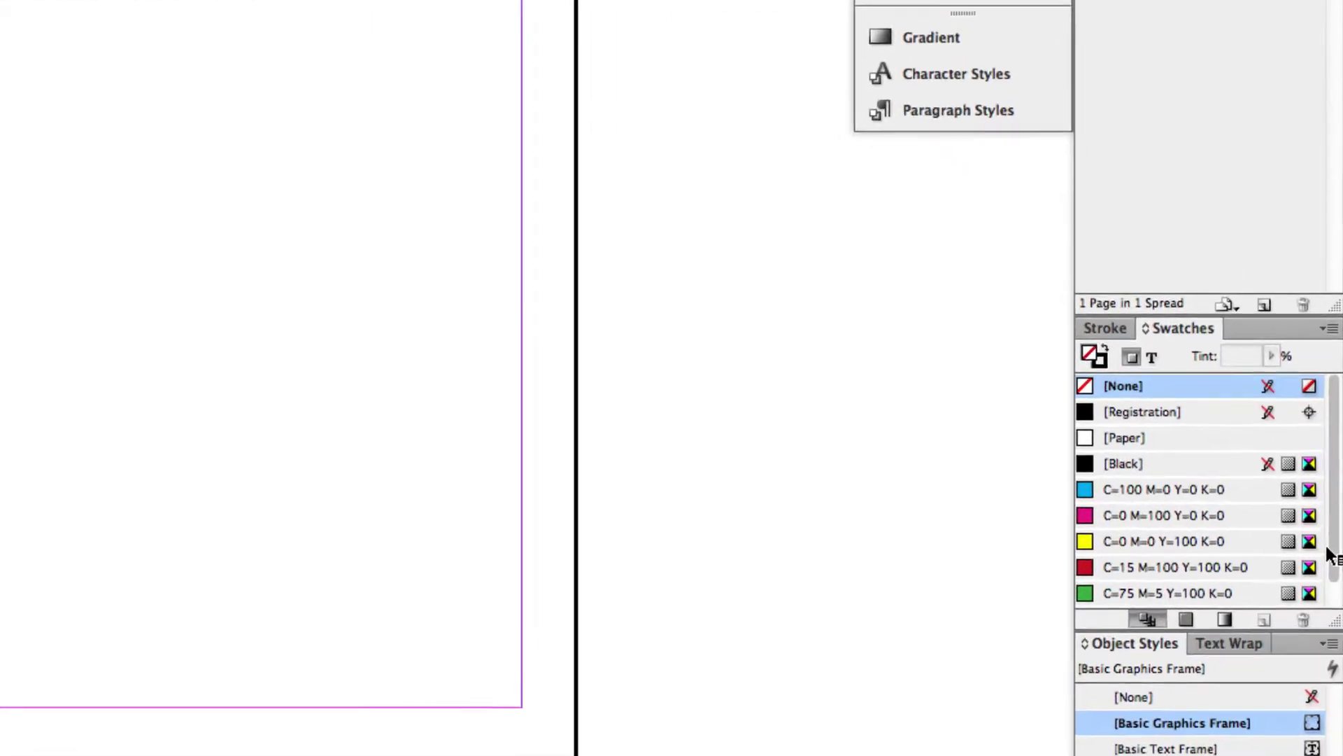
pyautogui.scroll(-1, 1137, 494)
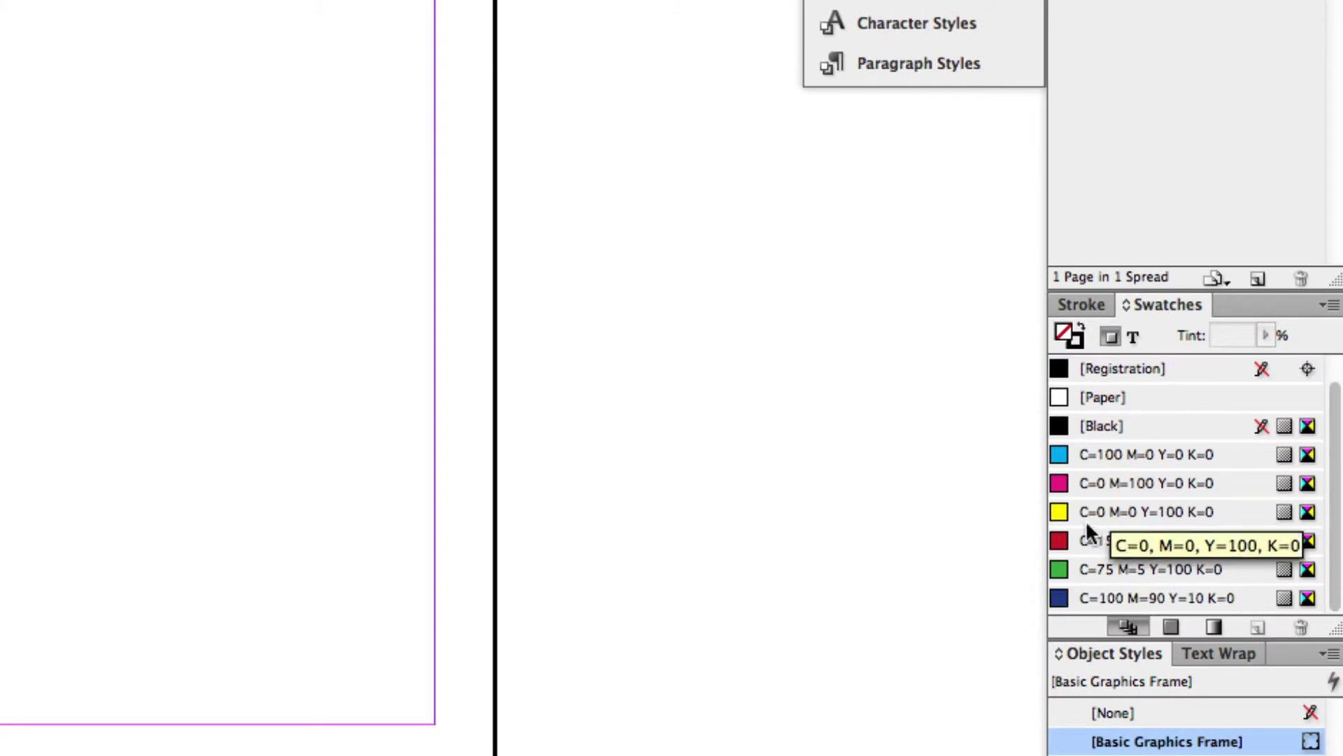
pyautogui.click(1081, 306)
pyautogui.click(1158, 303)
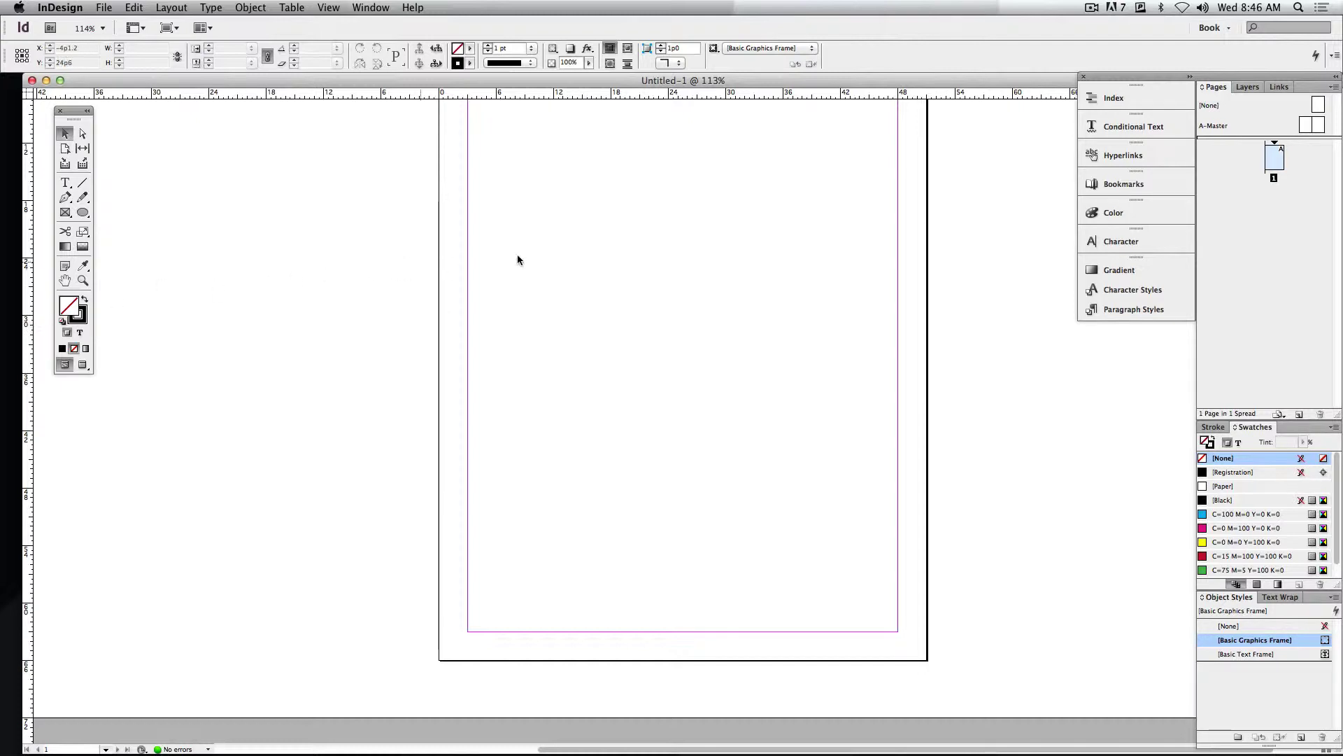
pyautogui.scroll(2, 1008, 308)
pyautogui.scroll(2, 1008, 308)
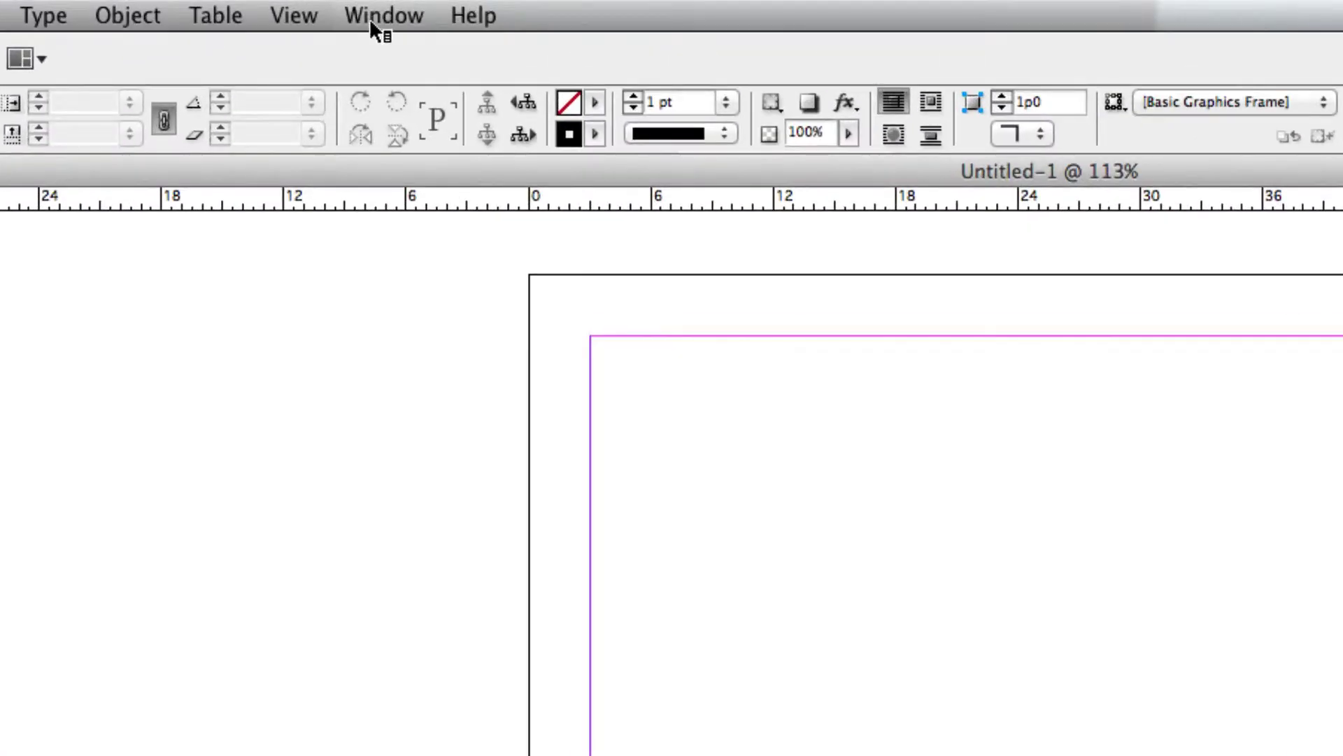
# Display the document's Links panel.
pyautogui.click(368, 14)
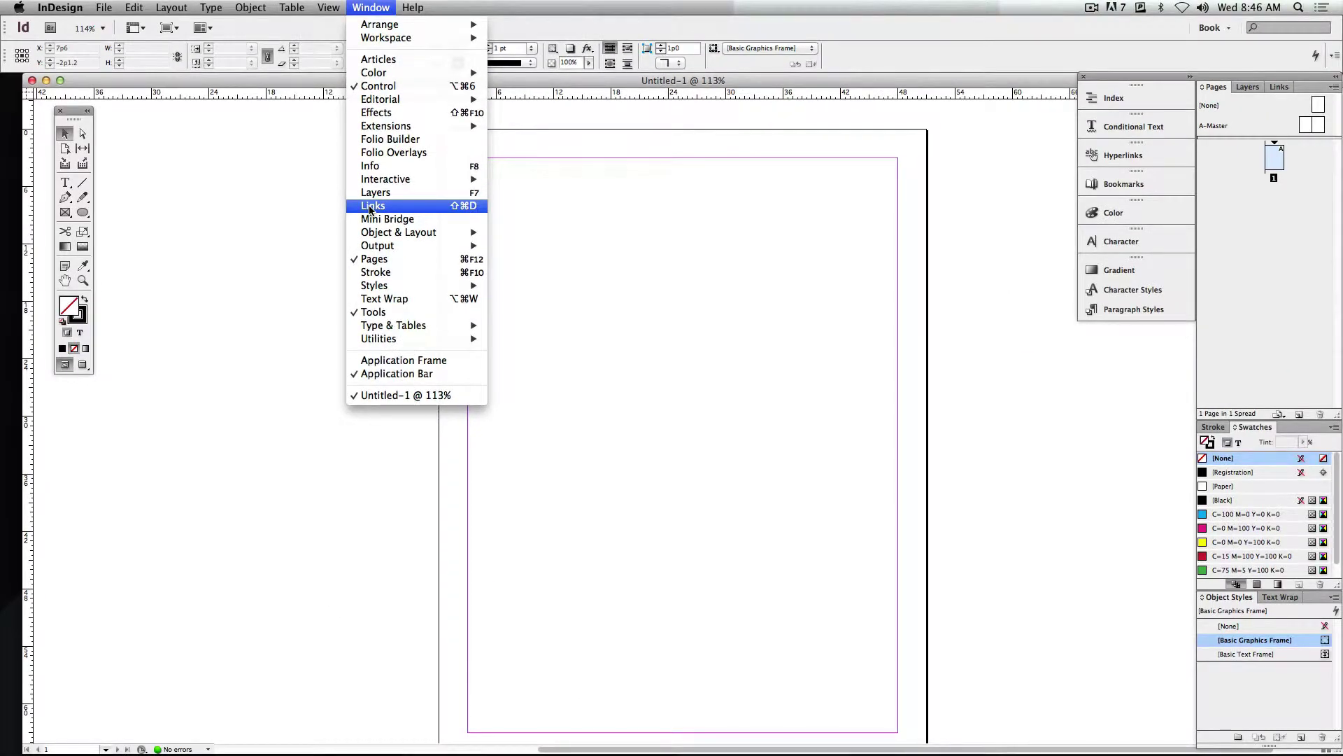
pyautogui.click(369, 208)
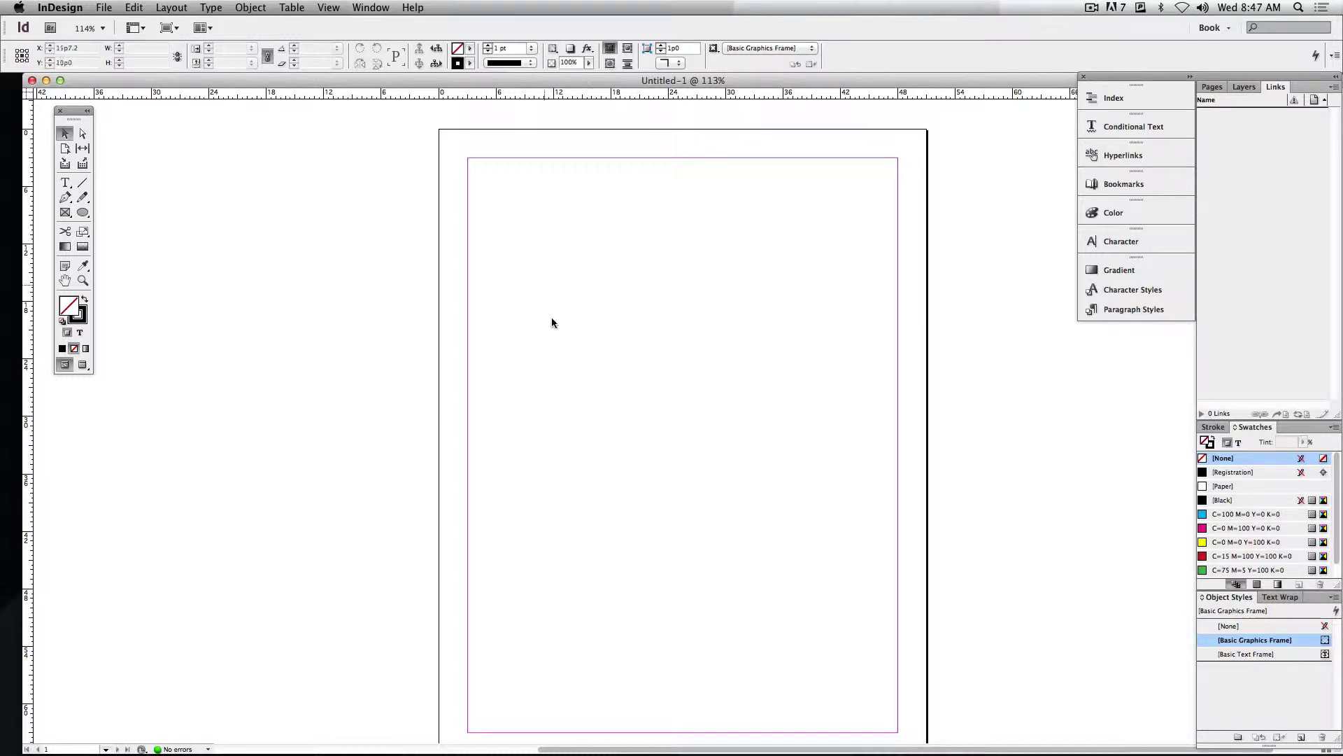
# Draw a text frame about 37p4 wide and 17p0 high inside the margins near the top of the page.
pyautogui.hscroll(2, 681, 351)
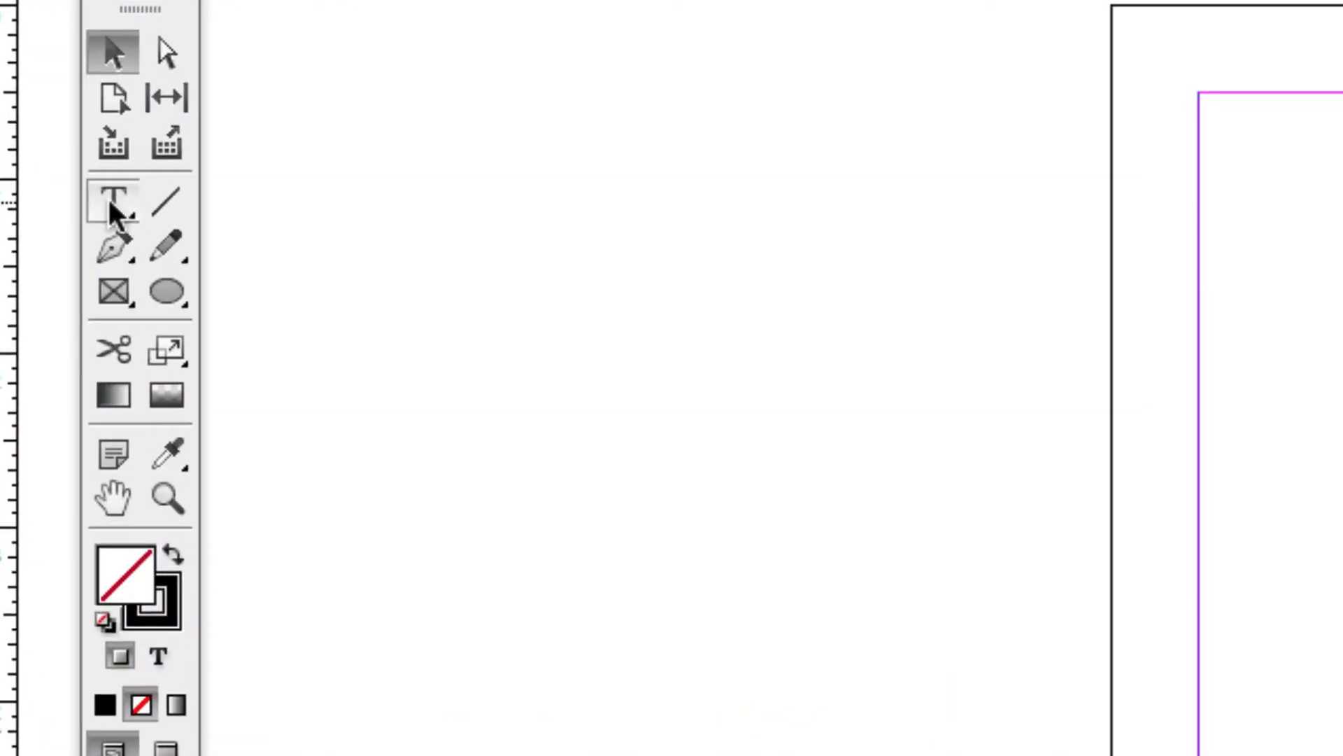
pyautogui.click(64, 183)
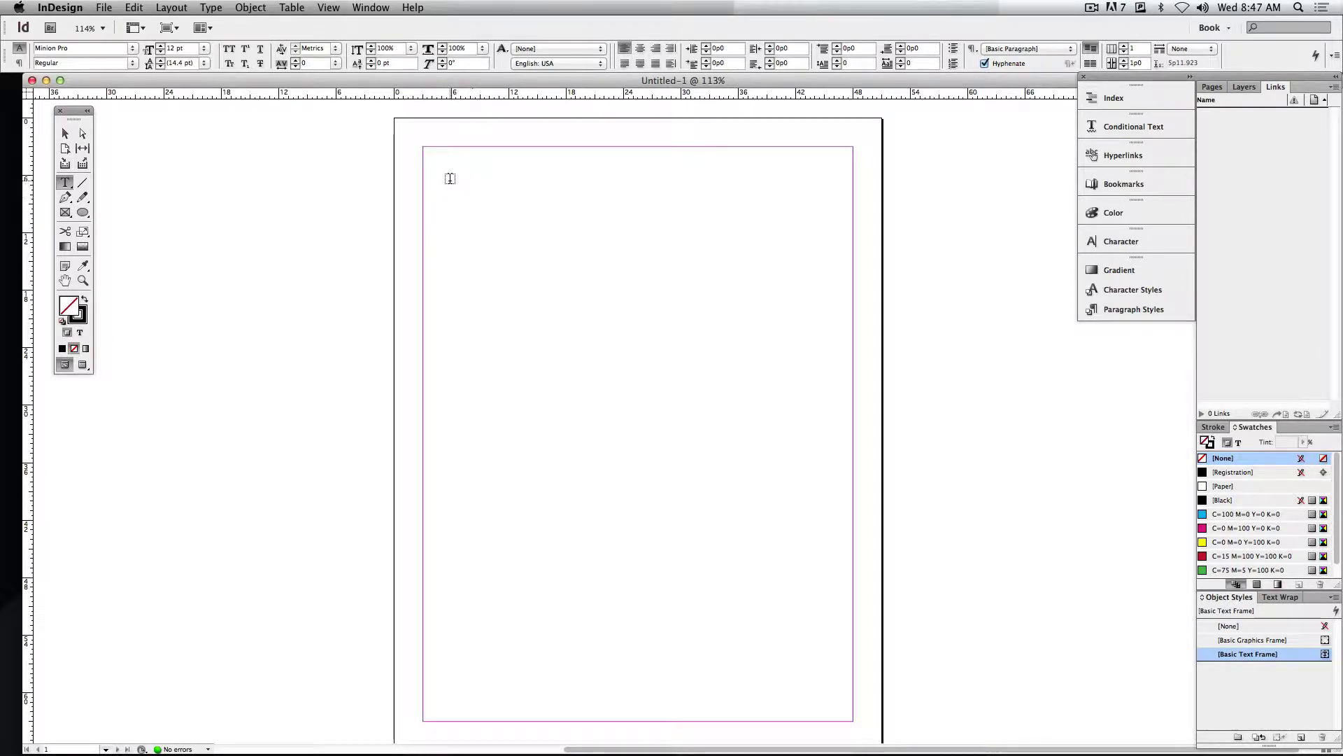
pyautogui.moveTo(449, 177); pyautogui.dragTo(465, 285)
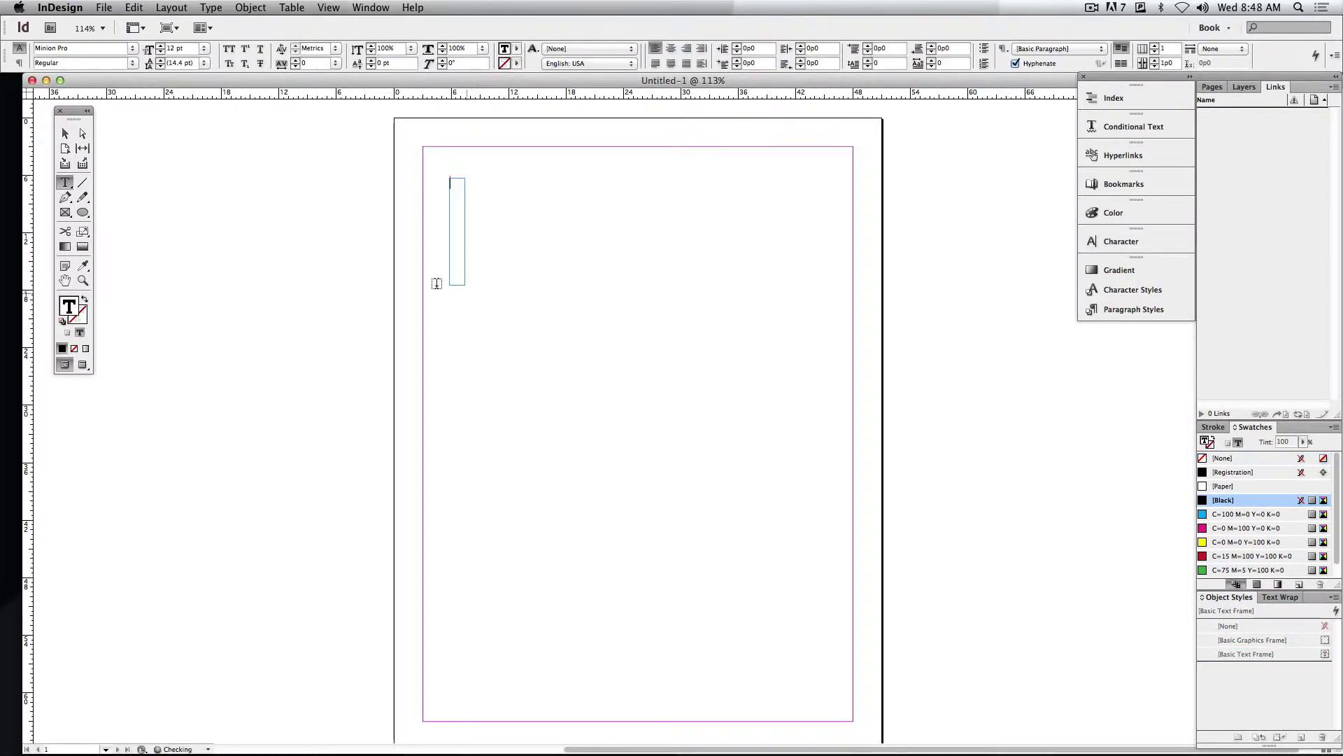
pyautogui.press('super+z')
pyautogui.moveTo(446, 184); pyautogui.dragTo(770, 351)
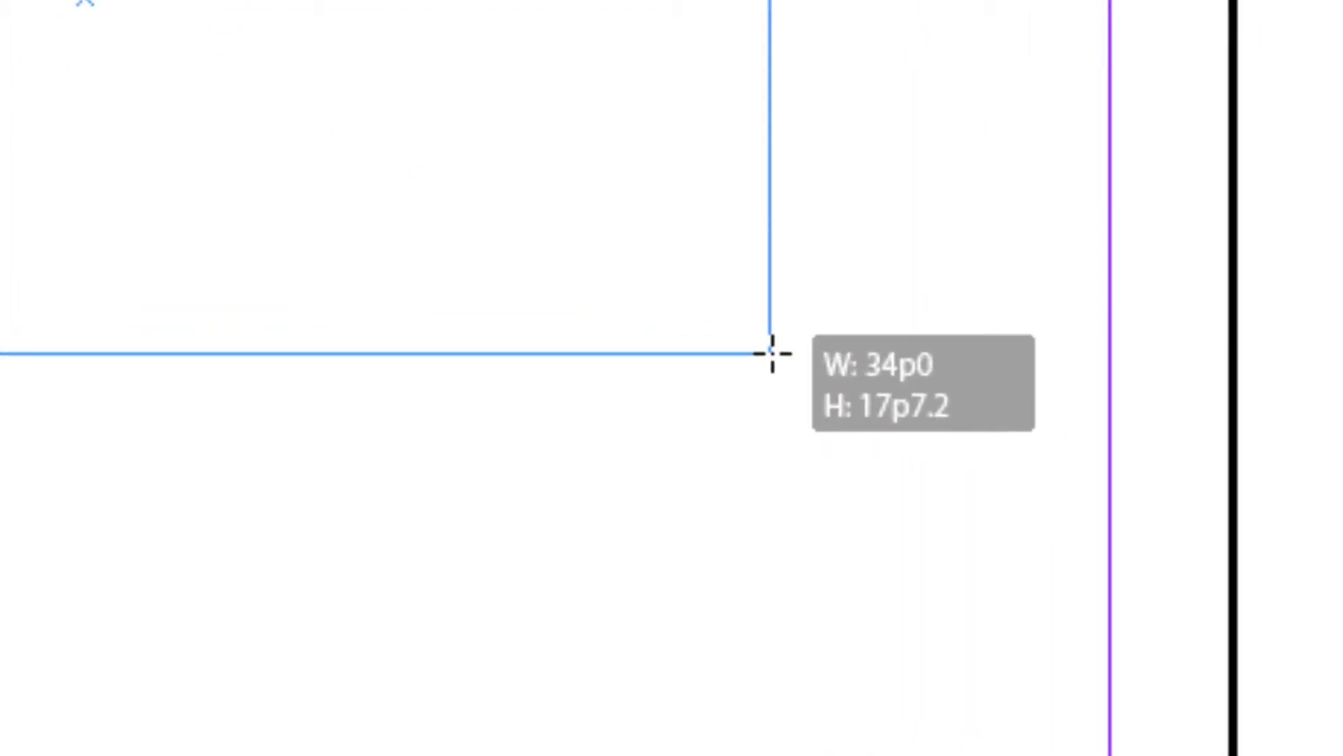
pyautogui.moveTo(772, 353); pyautogui.dragTo(803, 347)
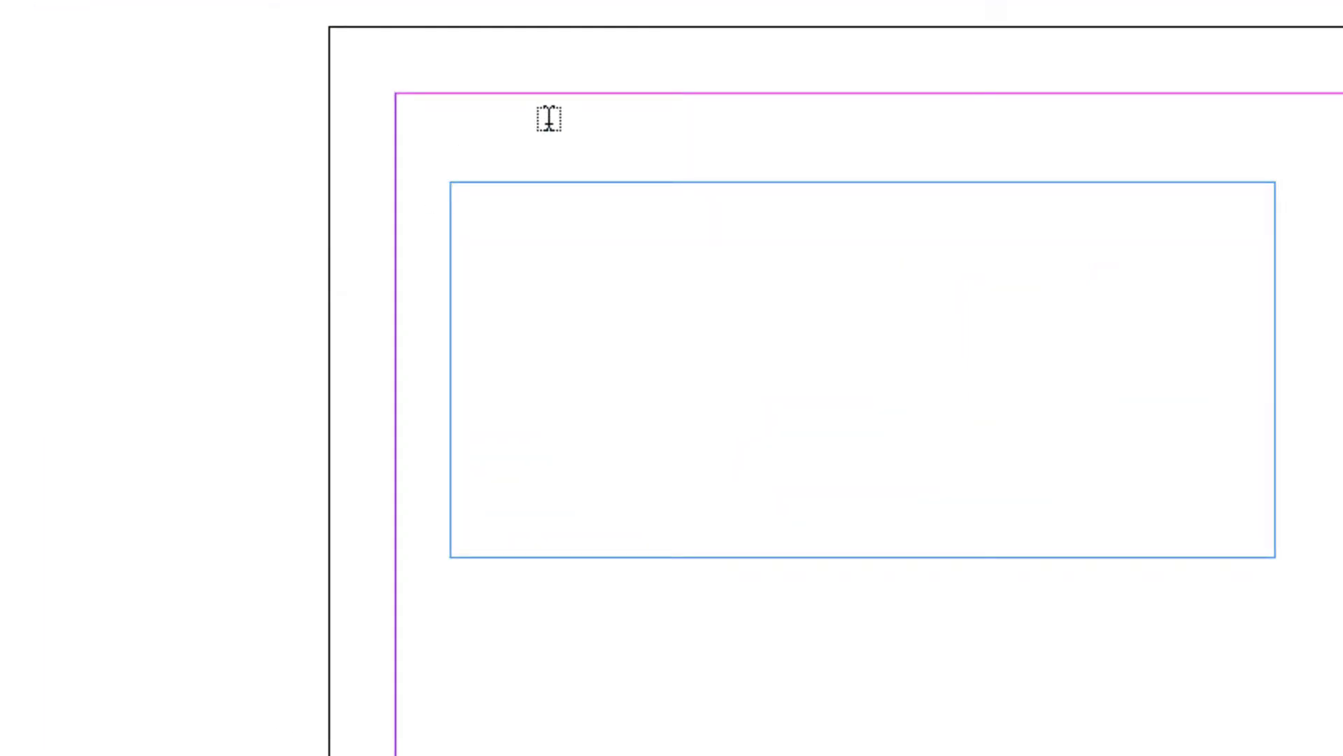
pyautogui.write('aslkjdf;lakjsd ;lkj ;lkxv;l kajsd; fl')
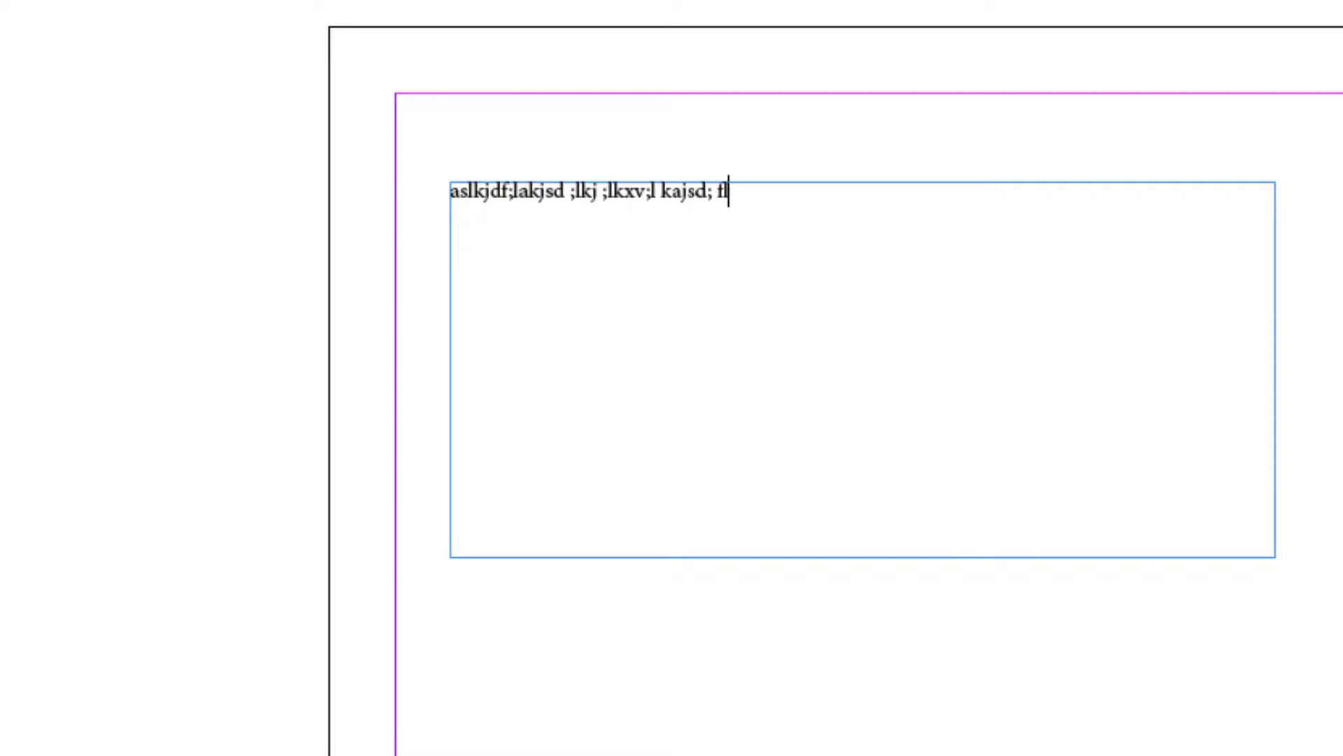
pyautogui.write('aiusd ;lek j;alk')
pyautogui.hotkey('ctrl', 'a')
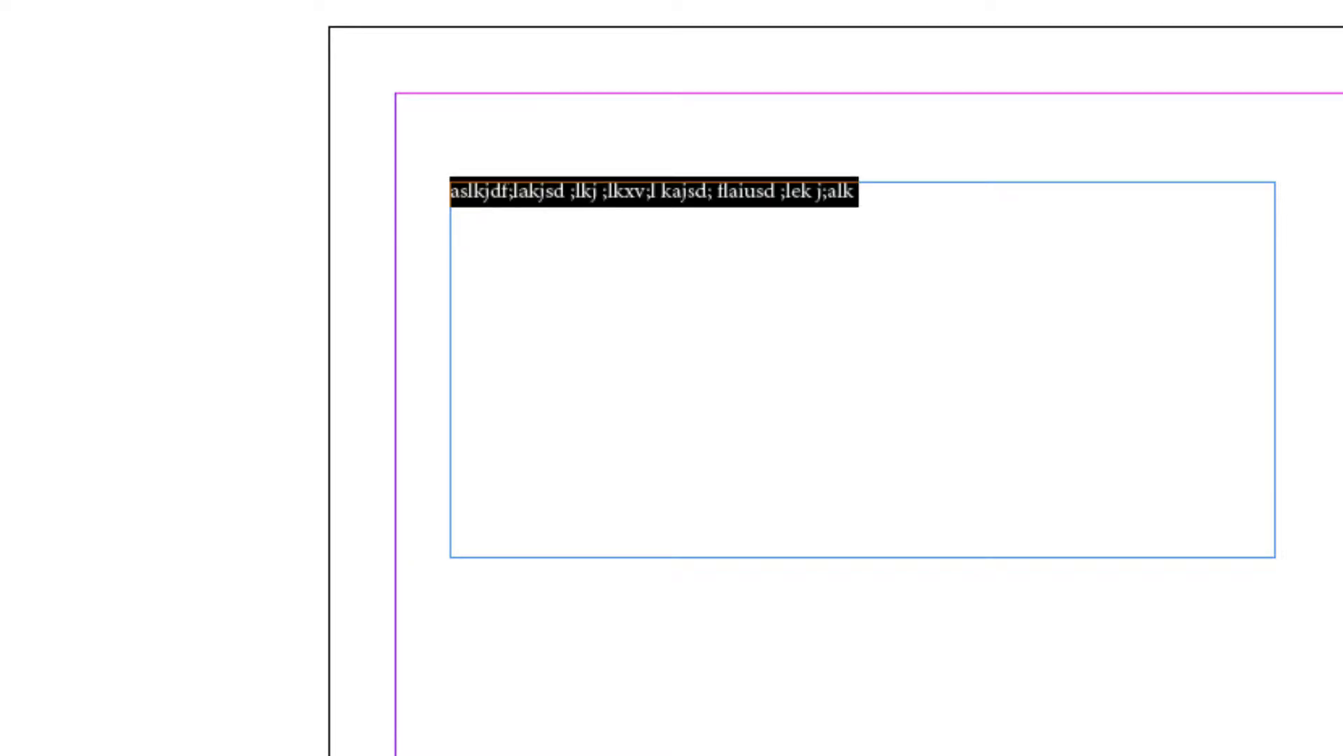
# Enter the sentence "The quick brown fox jumped over the lazy dog." in the text frame.
pyautogui.write('The quick b')
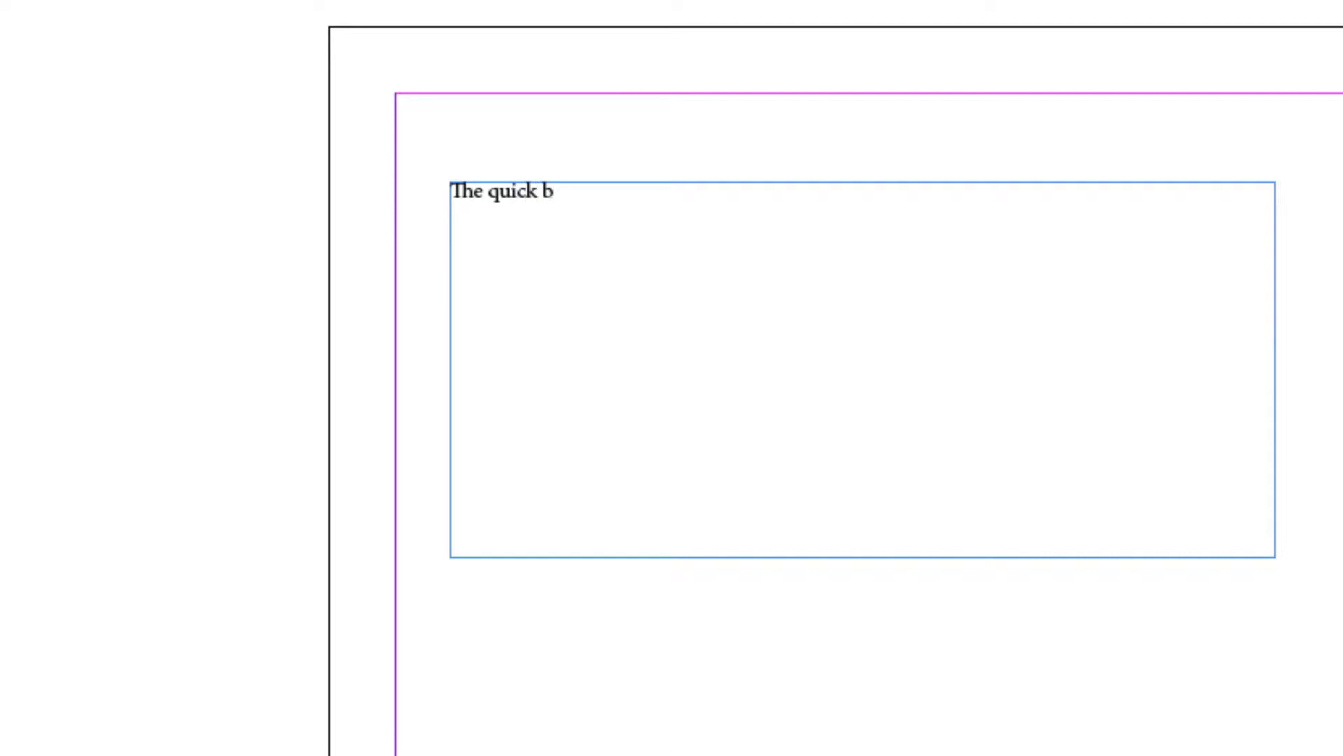
pyautogui.write('rown fox jumpe')
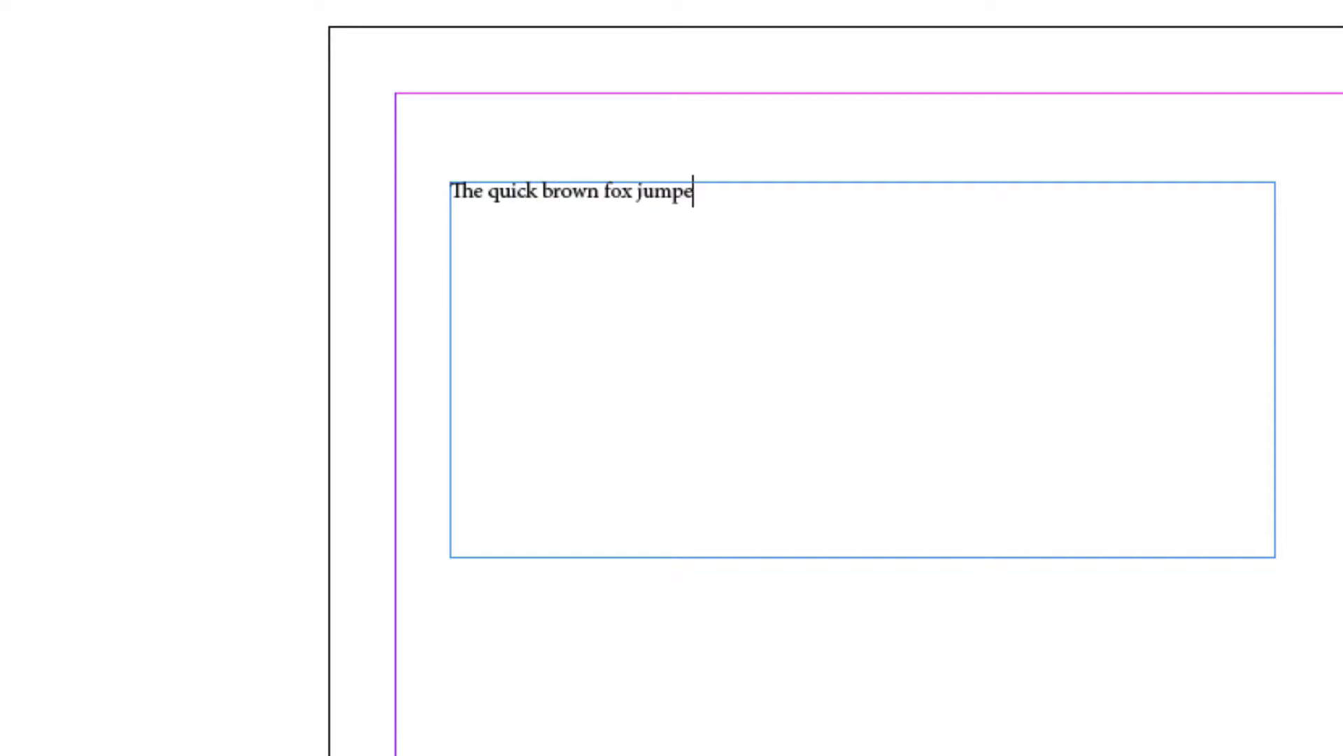
pyautogui.write('d over the lazy dob')
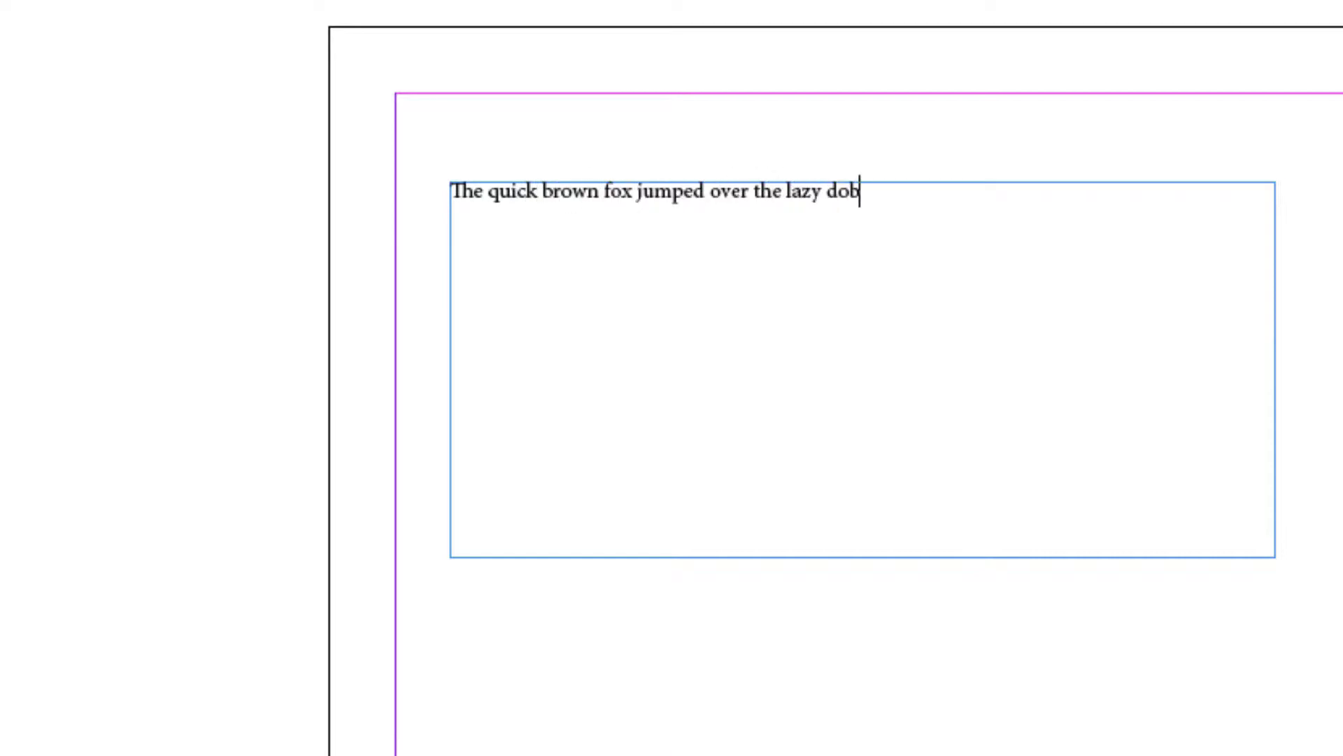
pyautogui.press('BackSpace')
pyautogui.write('g.')
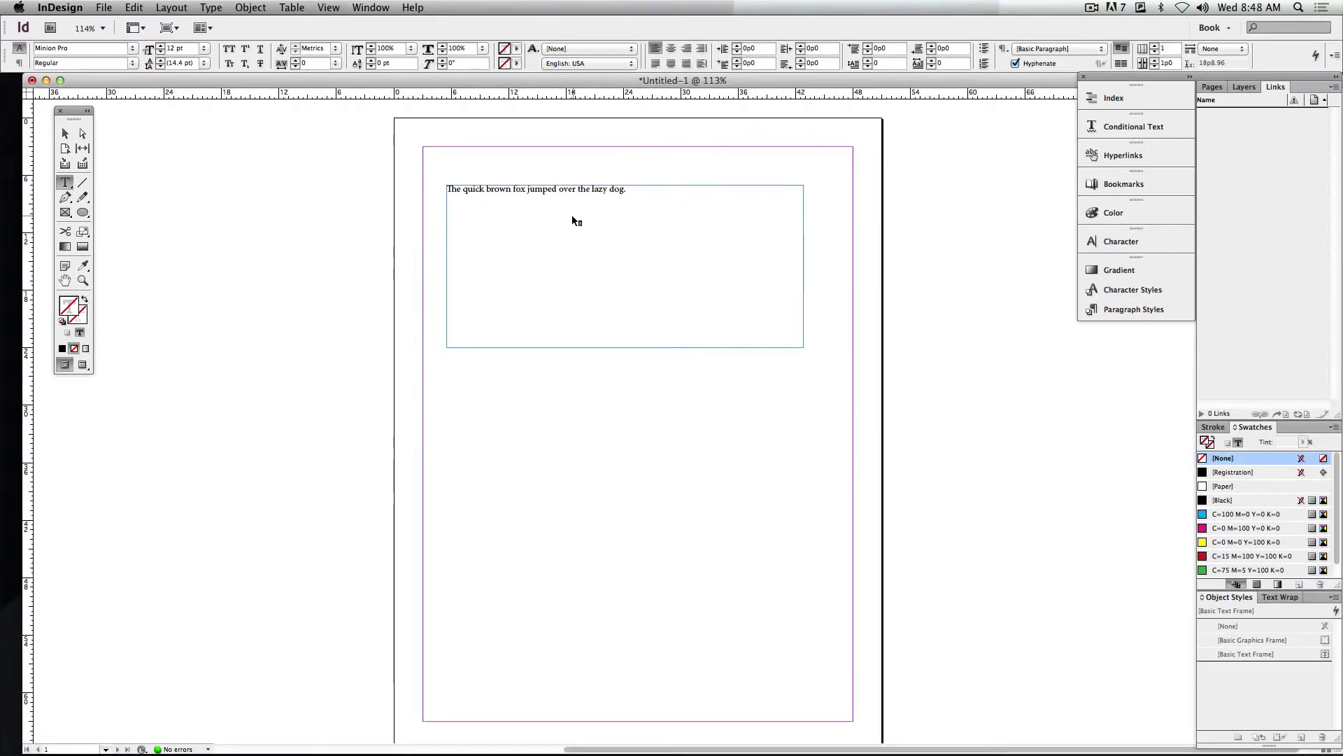
# Select the whole sentence and set its font to ATC Pine Heavy.
pyautogui.moveTo(633, 189); pyautogui.dragTo(431, 198)
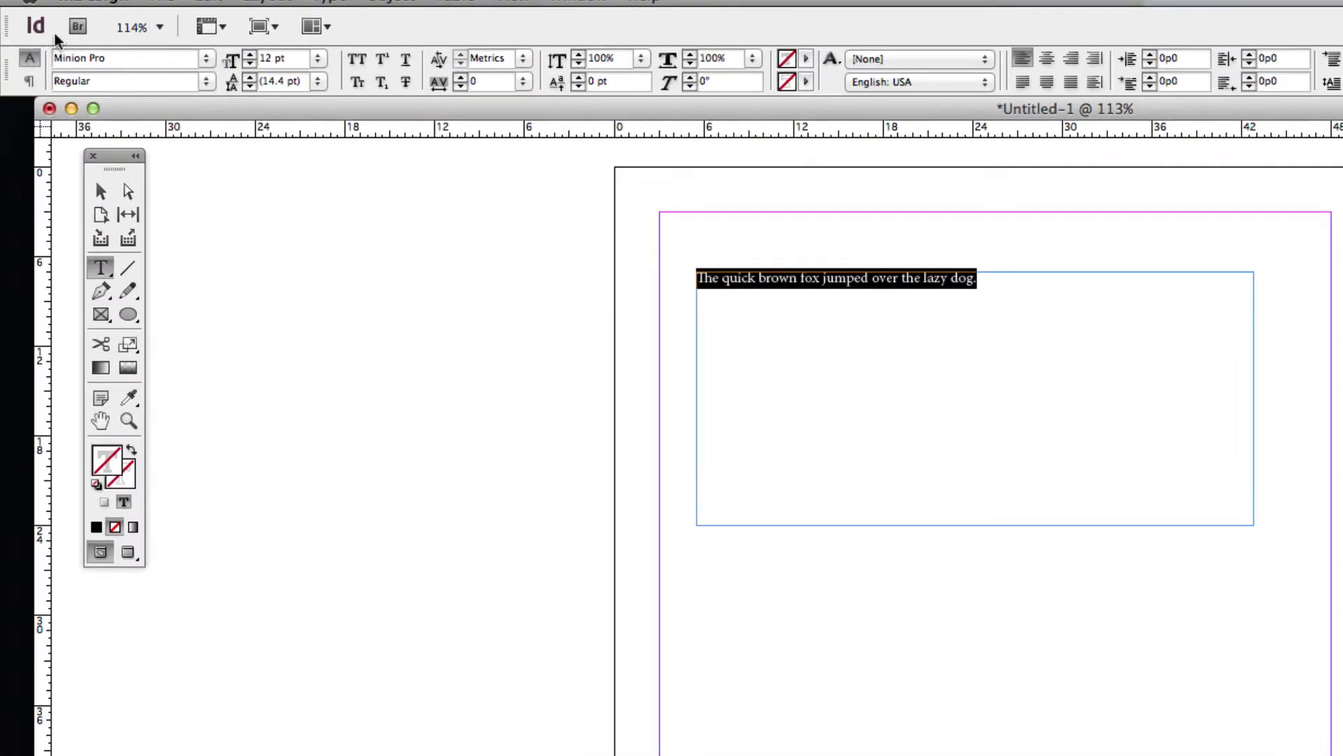
pyautogui.click(208, 58)
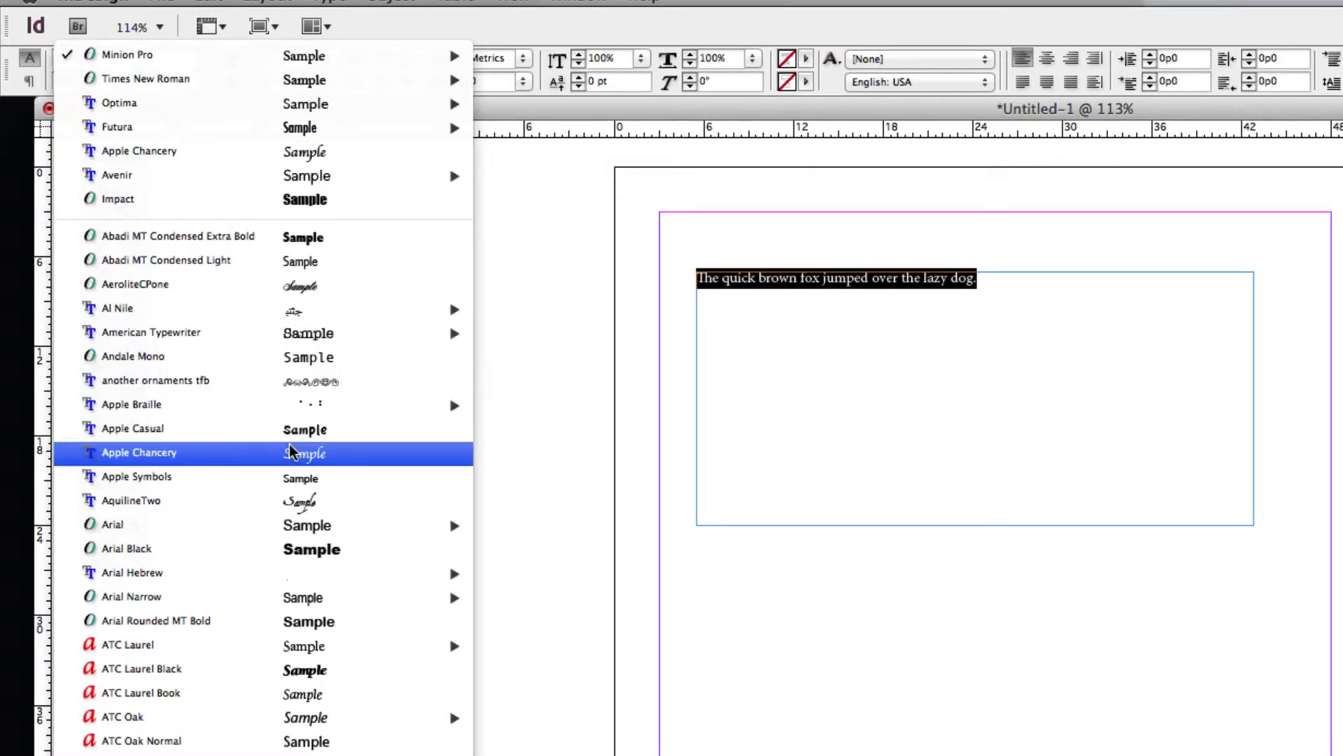
pyautogui.scroll(-5, 306, 442)
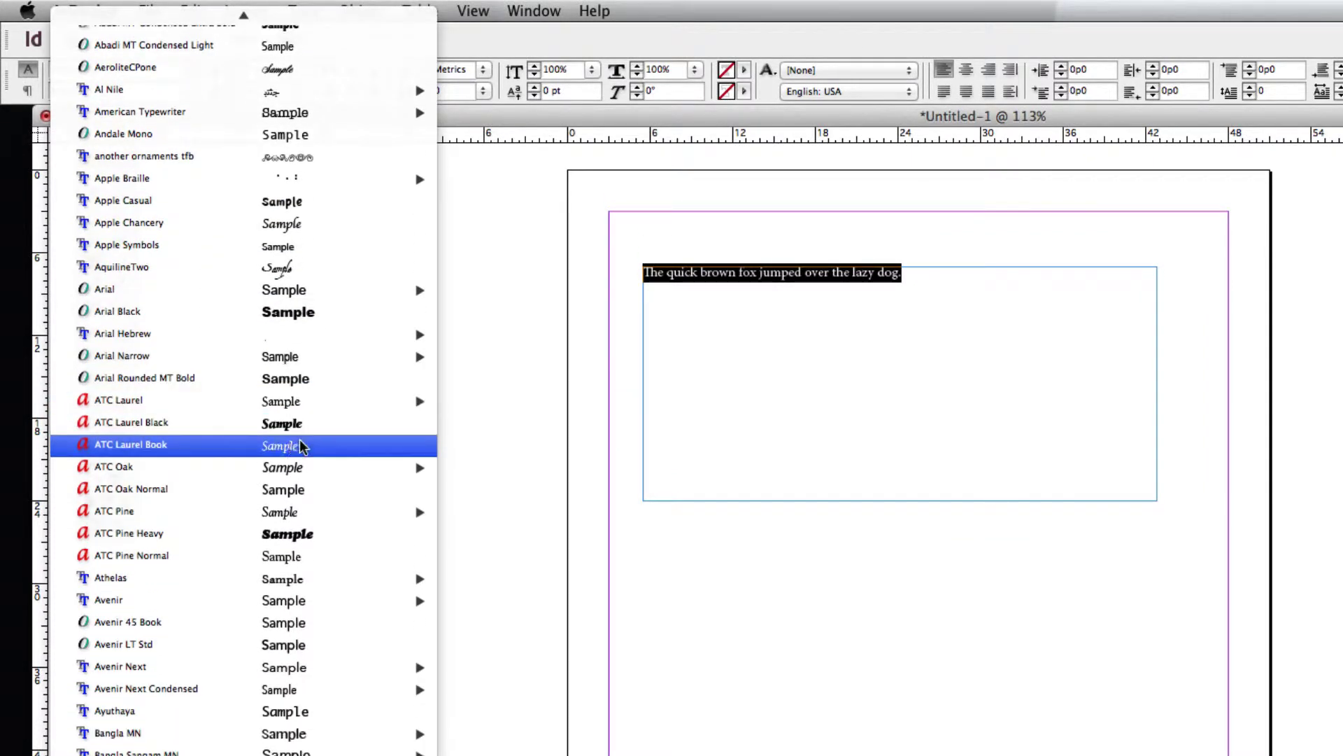
pyautogui.scroll(-5, 300, 440)
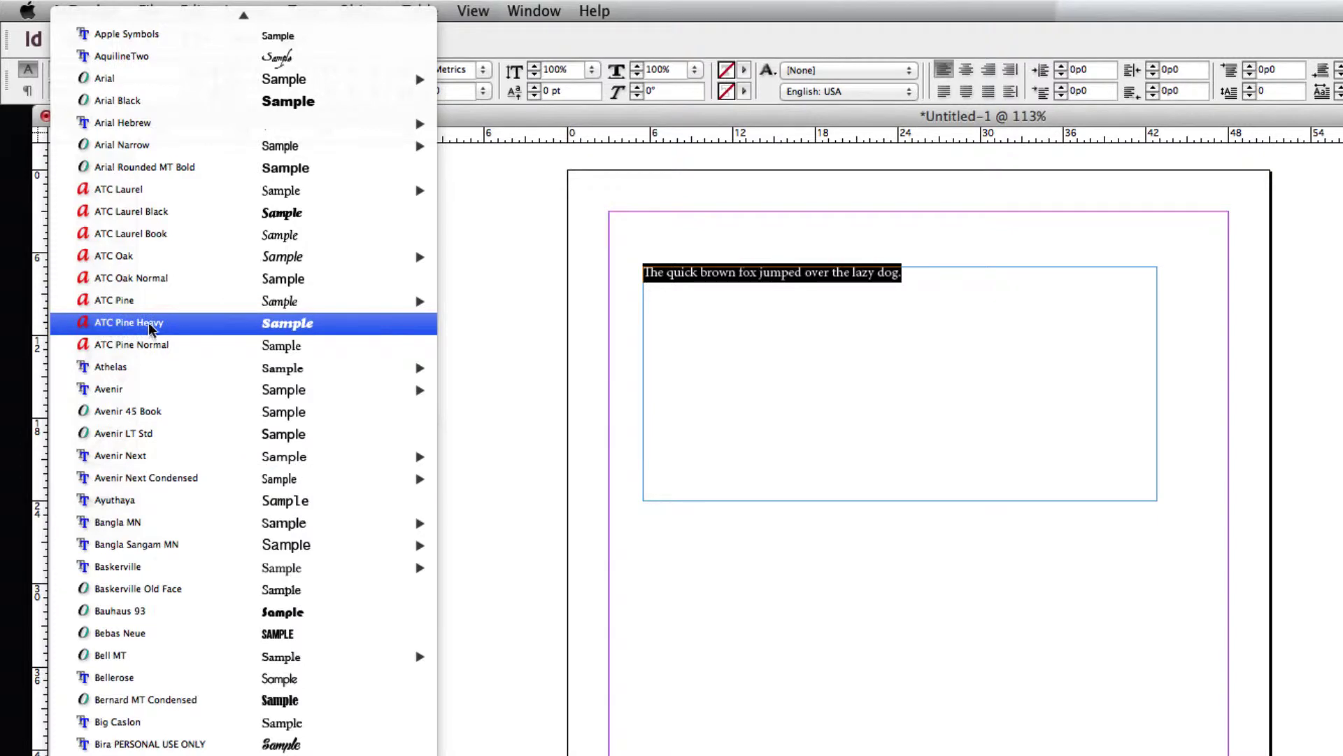
pyautogui.click(306, 329)
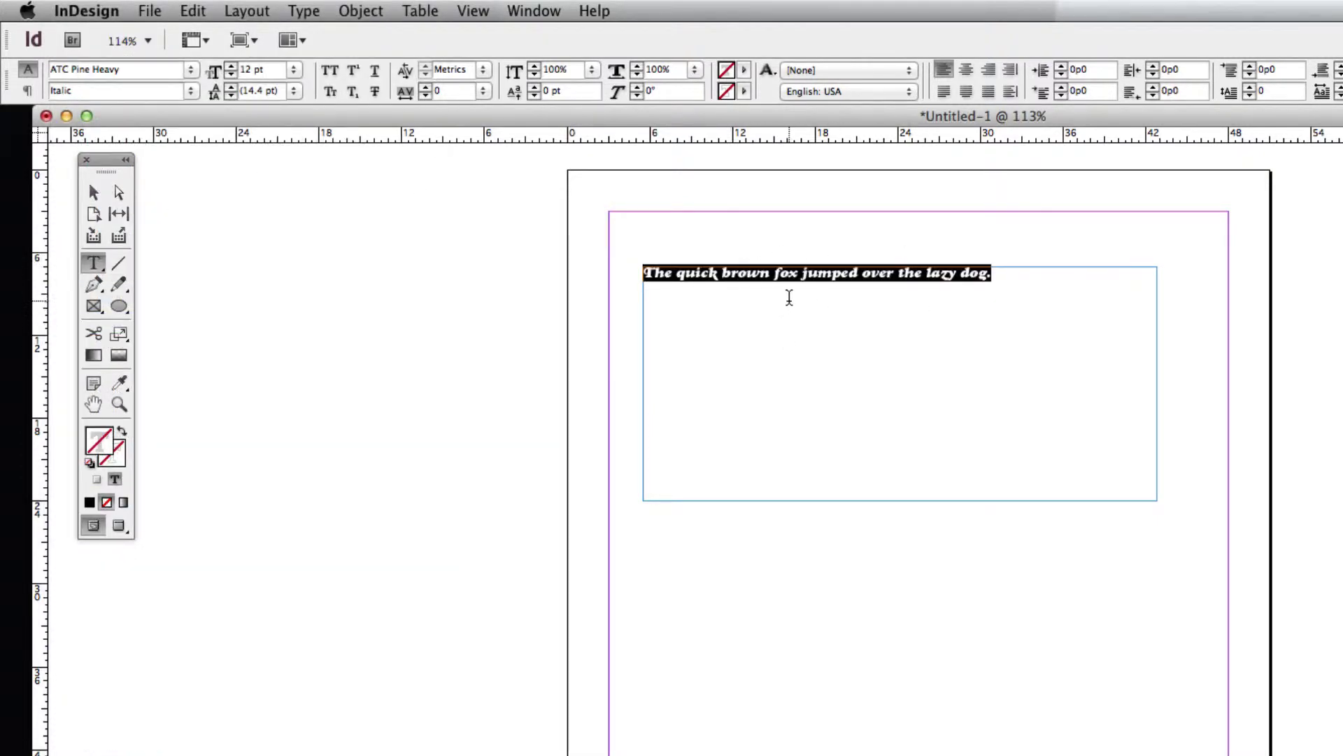
# Set the sentence's font to Times New Roman in the Regular style.
pyautogui.click(191, 70)
pyautogui.moveTo(390, 89)
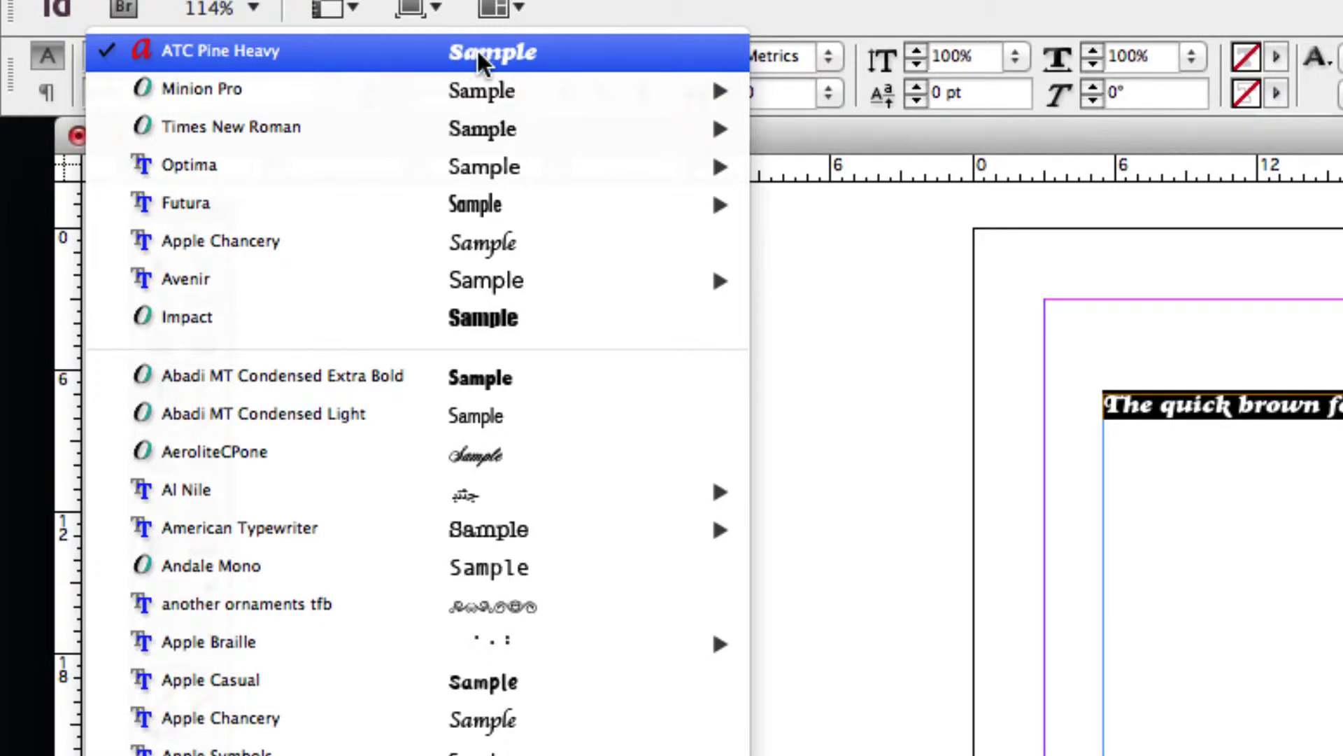
pyautogui.moveTo(221, 124)
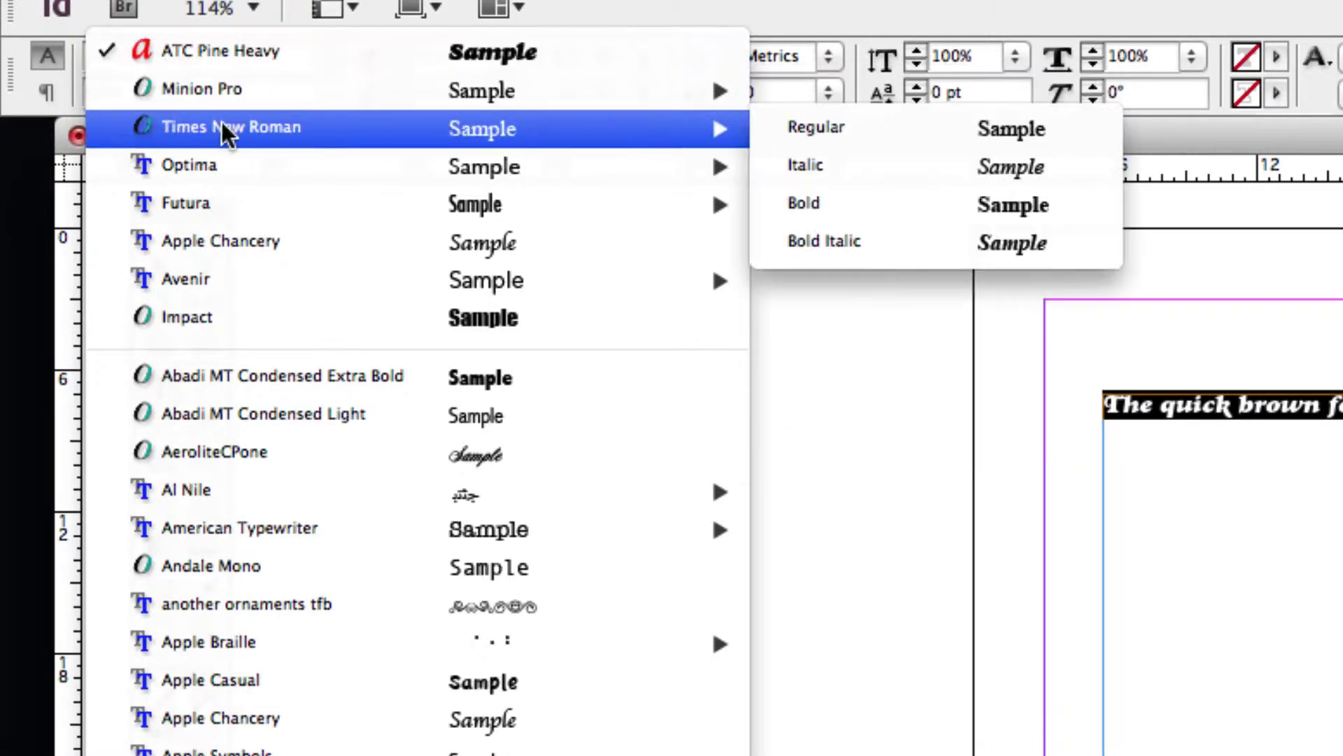
pyautogui.click(846, 128)
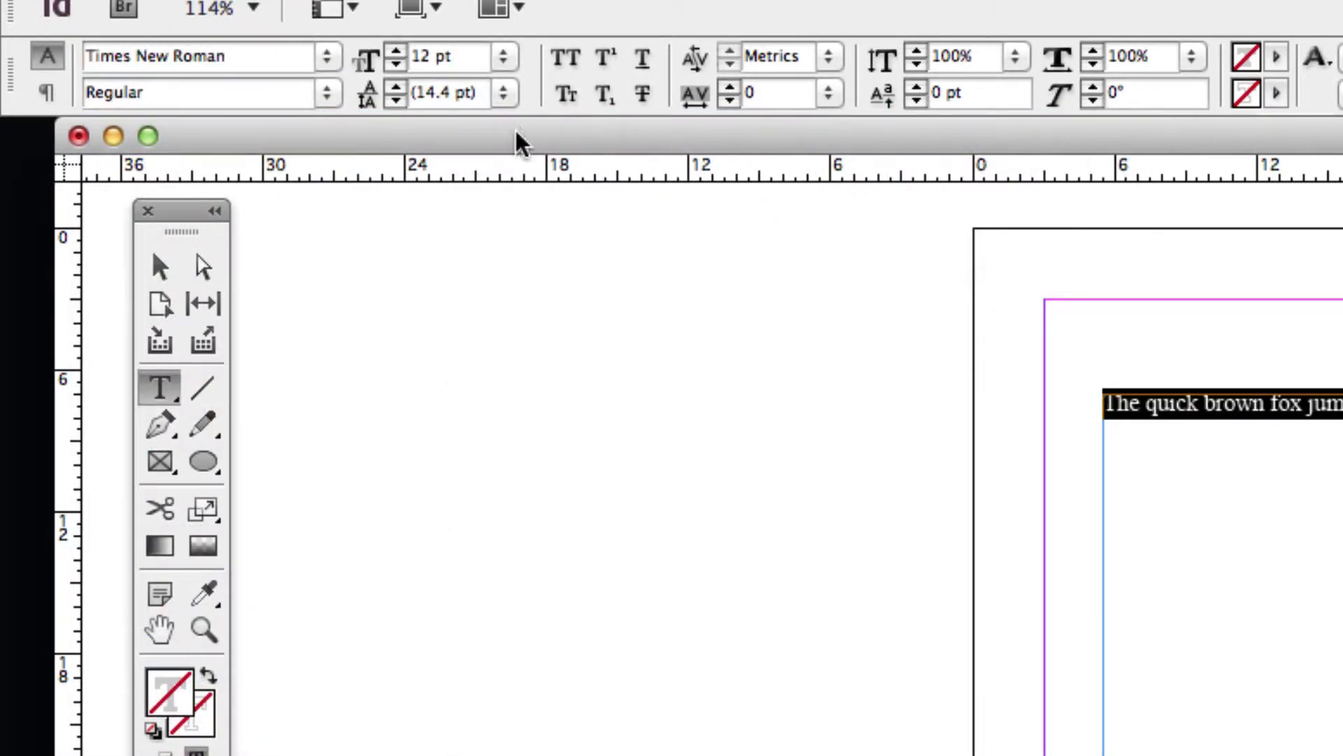
pyautogui.click(327, 93)
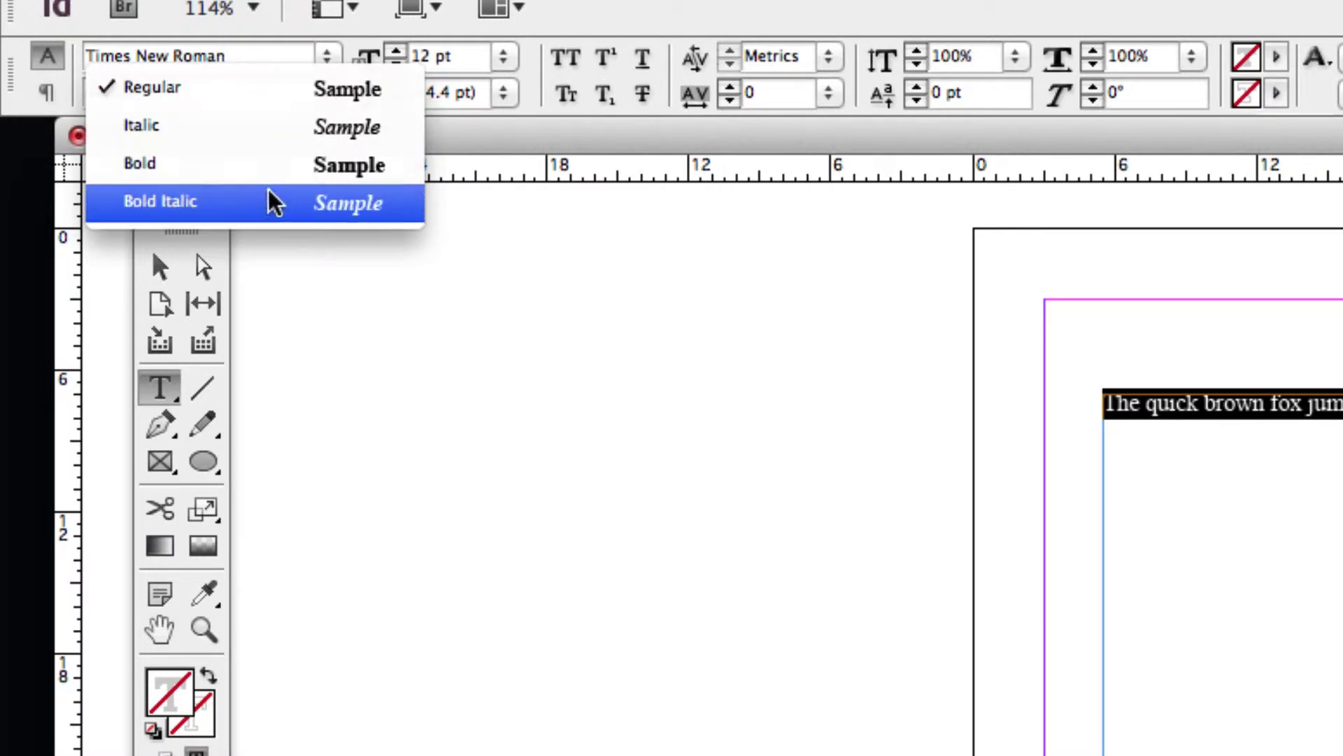
pyautogui.click(287, 91)
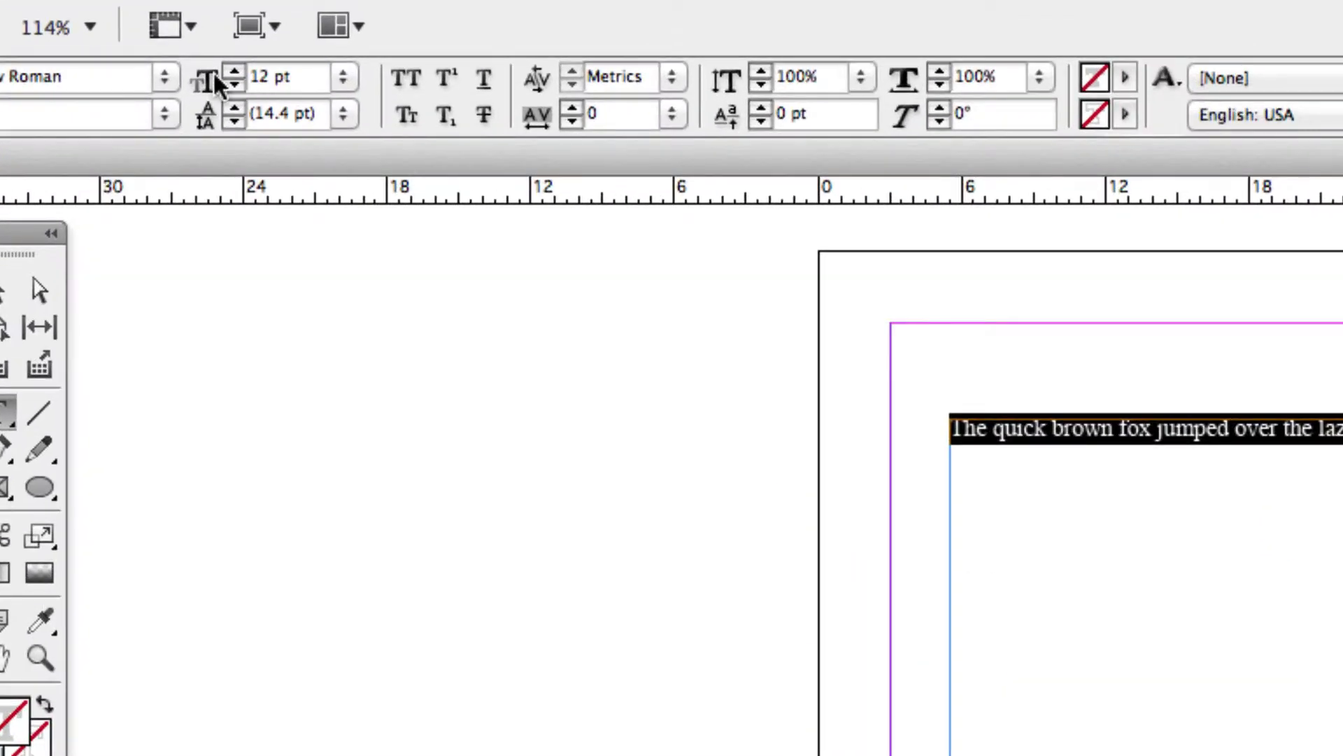
# Try different font sizes on the sentence, stepping it up and down by 1 pt and ending with the 60 pt preset.
pyautogui.click(234, 72)
pyautogui.click(234, 71)
pyautogui.click(234, 71)
pyautogui.click(234, 71)
pyautogui.click(234, 87)
pyautogui.click(234, 87)
pyautogui.click(234, 87)
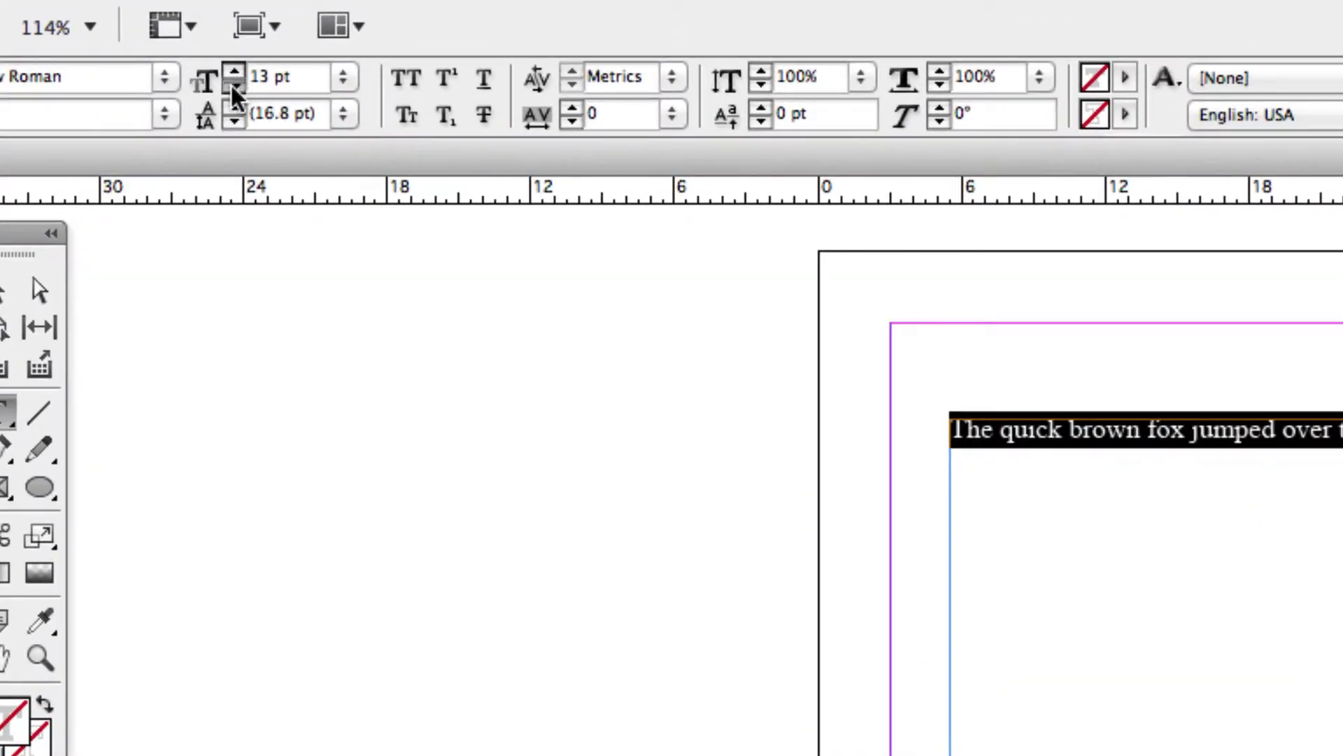
pyautogui.click(235, 87)
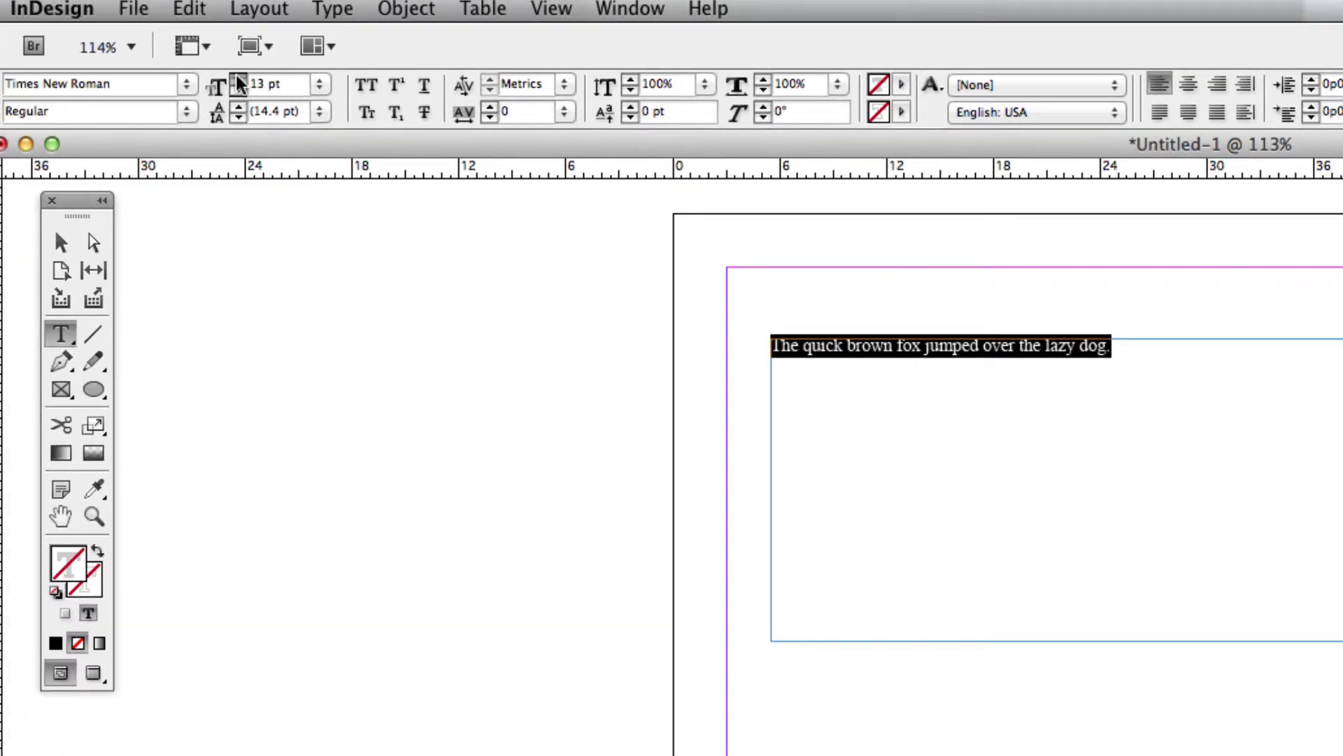
pyautogui.click(239, 79)
pyautogui.click(239, 79)
pyautogui.click(322, 85)
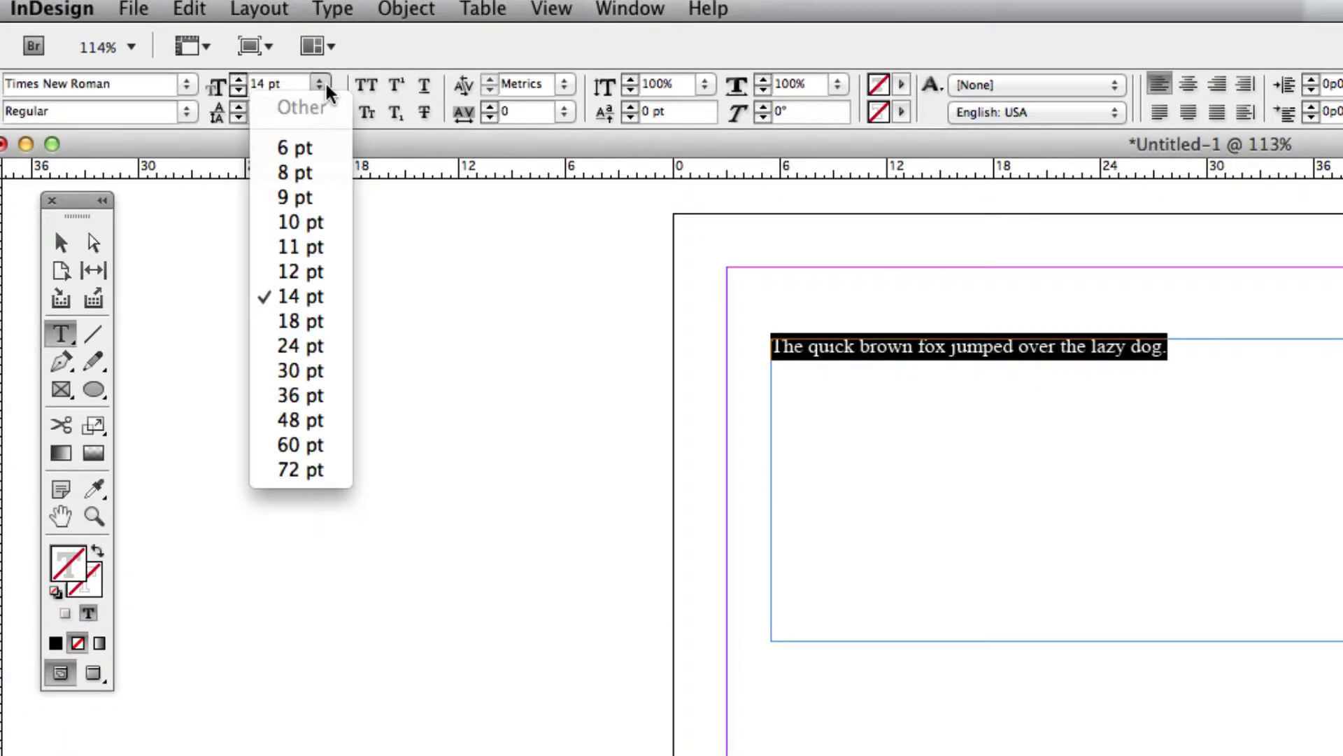
pyautogui.click(311, 445)
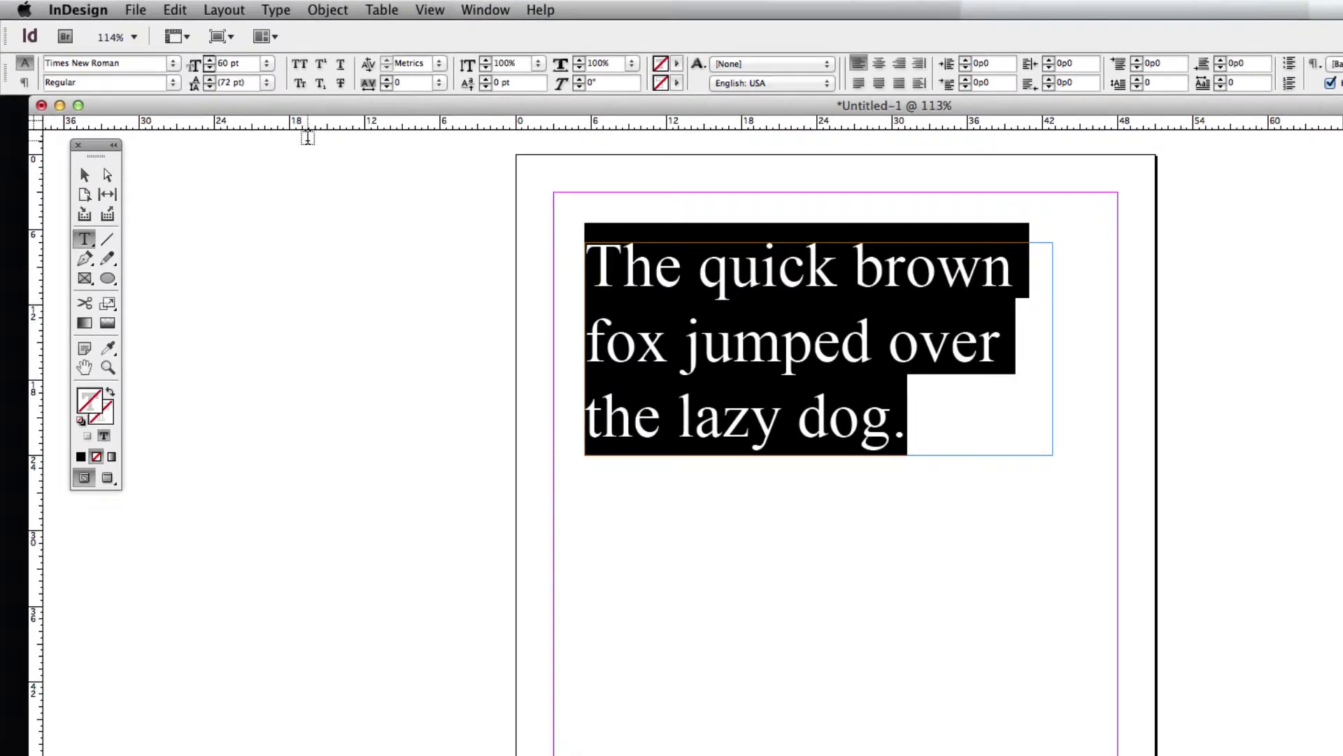
# Set the sentence's font size to a custom 55 pt and deselect the text.
pyautogui.click(244, 62)
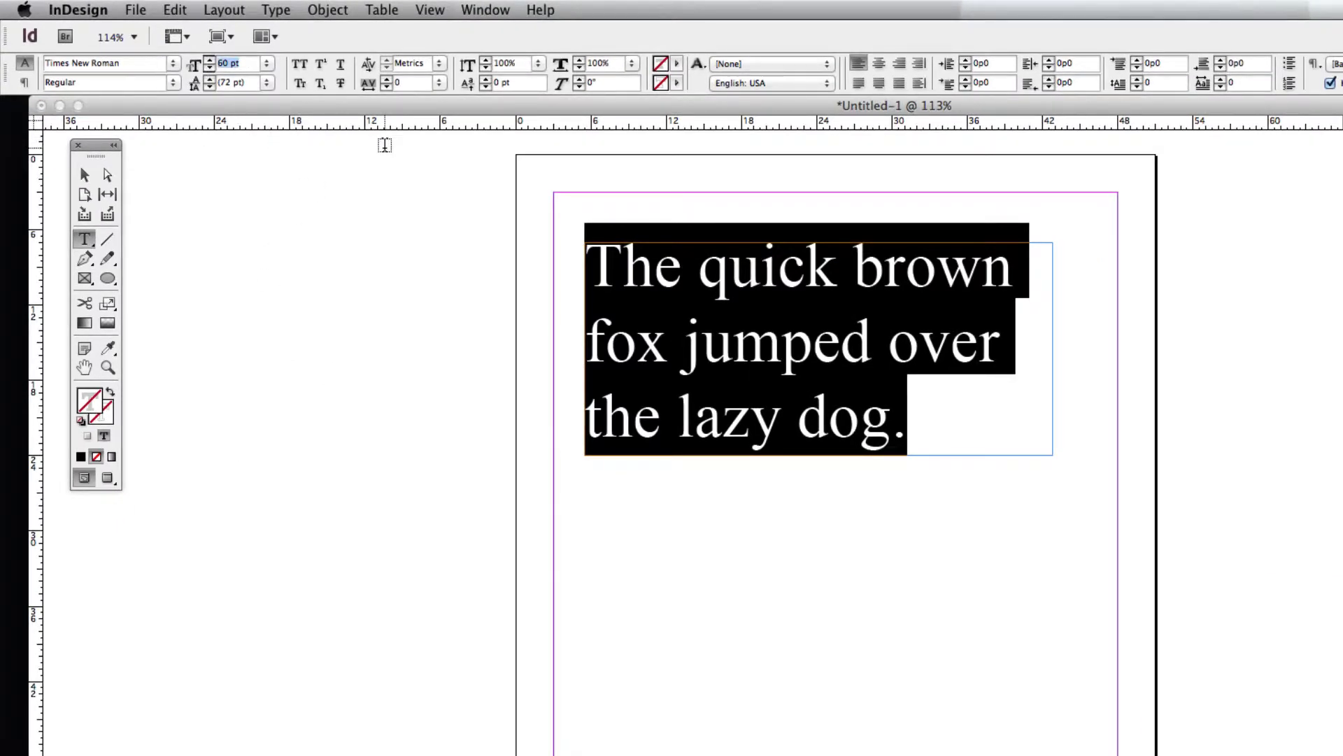
pyautogui.write('55')
pyautogui.press('Return')
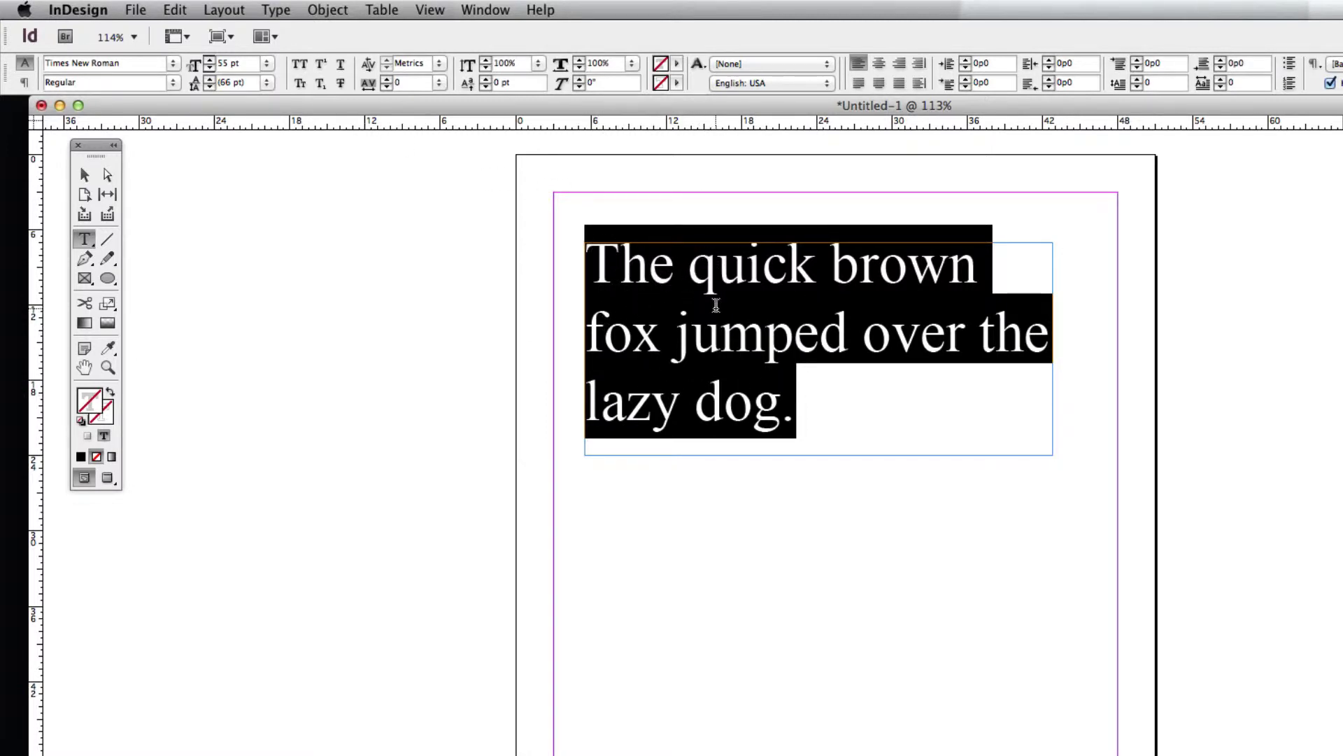
pyautogui.click(718, 306)
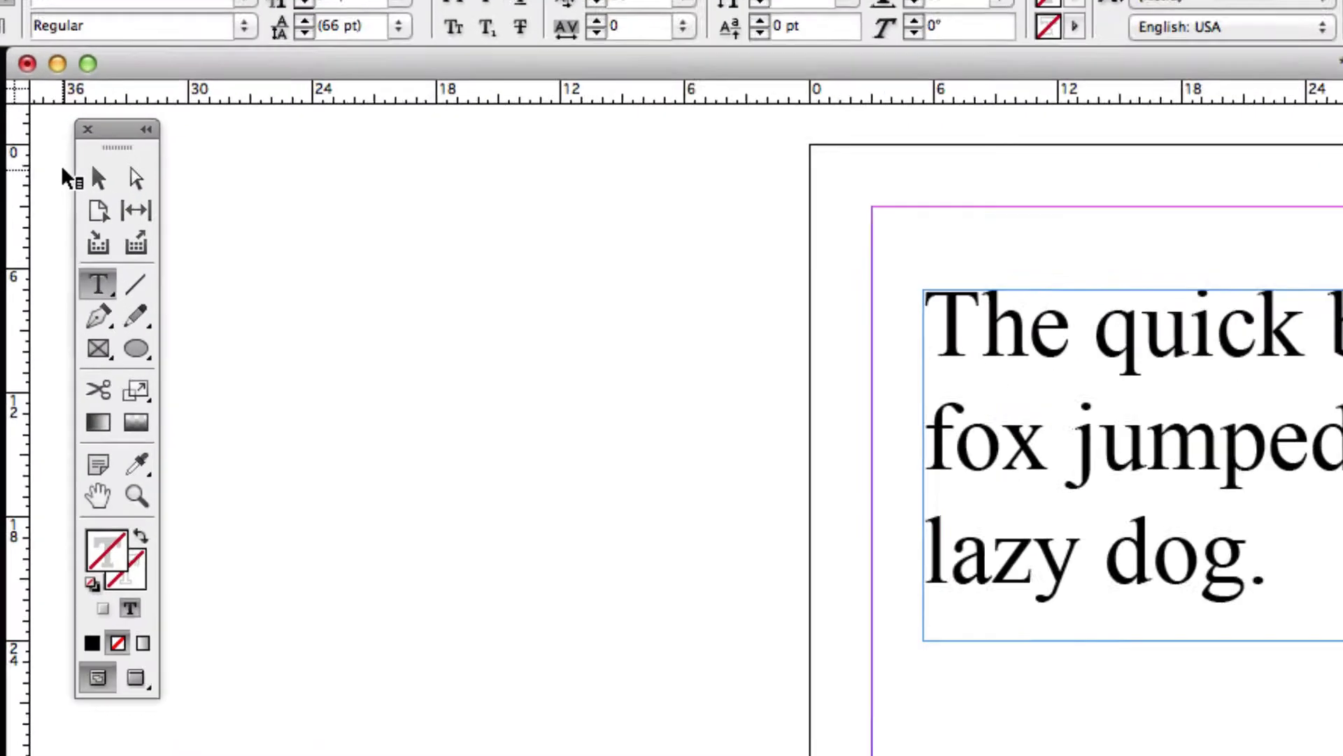
# Move the text frame up toward the top margin and reshape it to about 20 picas wide and 33 picas high.
pyautogui.click(99, 179)
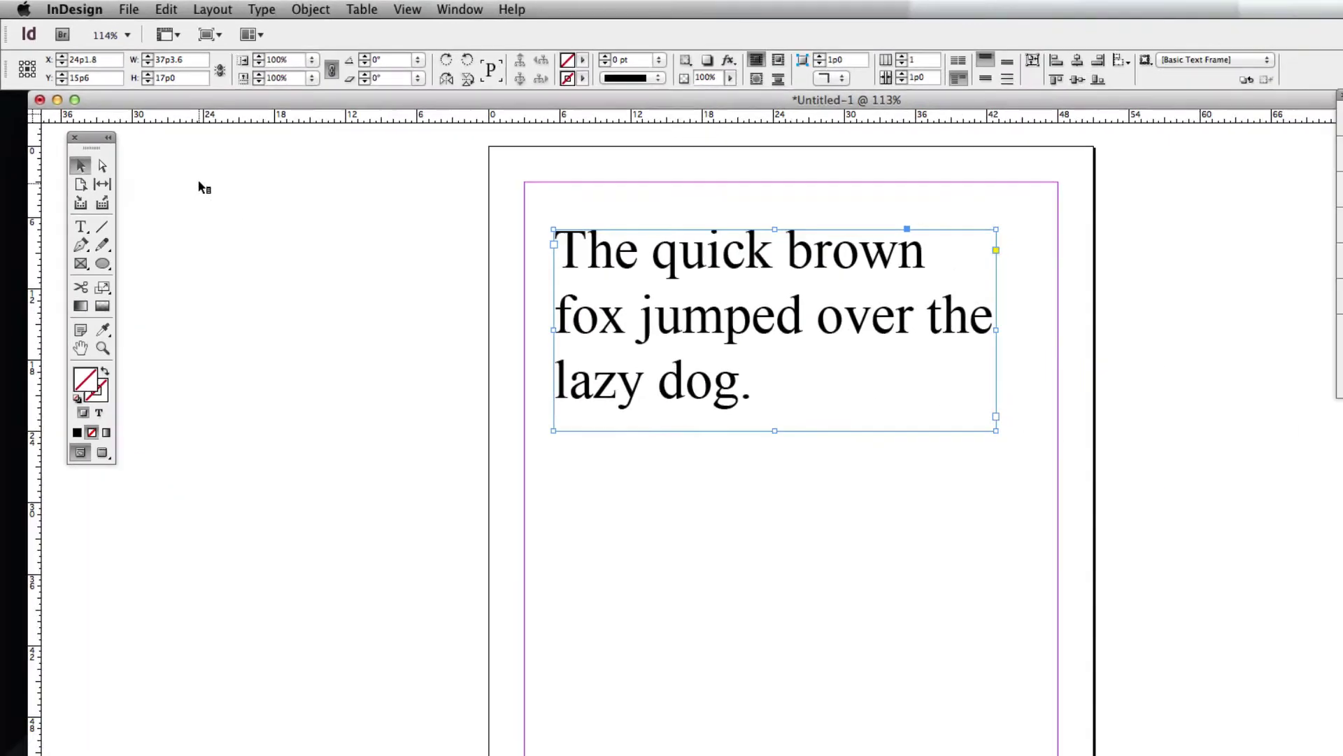
pyautogui.moveTo(721, 378); pyautogui.dragTo(721, 288)
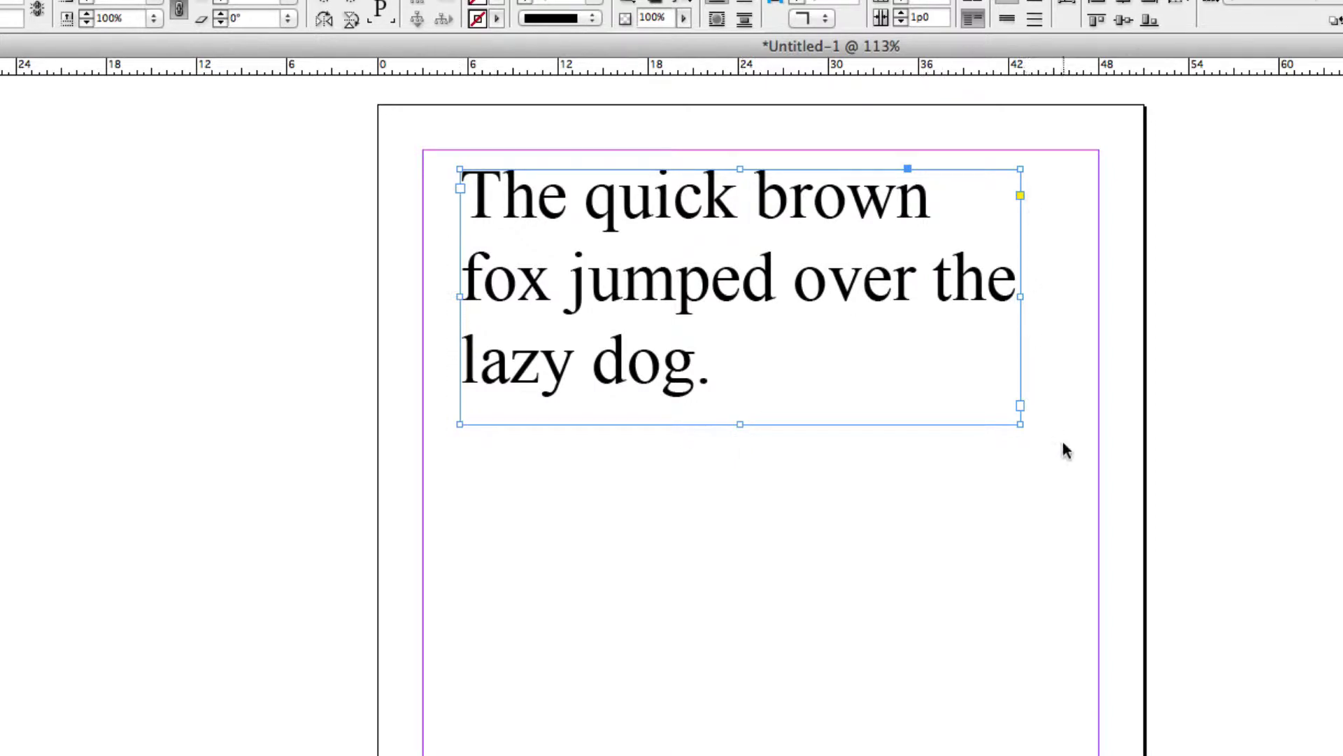
pyautogui.moveTo(1019, 422); pyautogui.dragTo(754, 664)
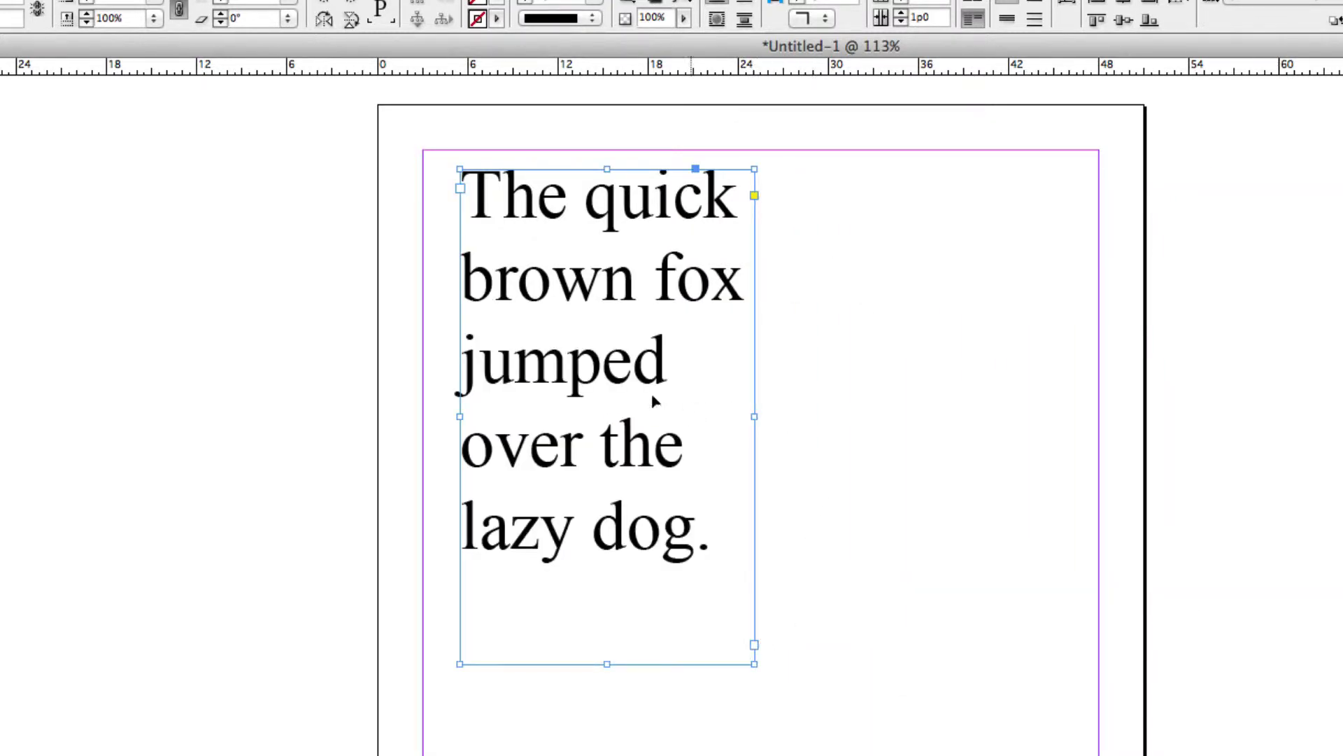
pyautogui.click(897, 393)
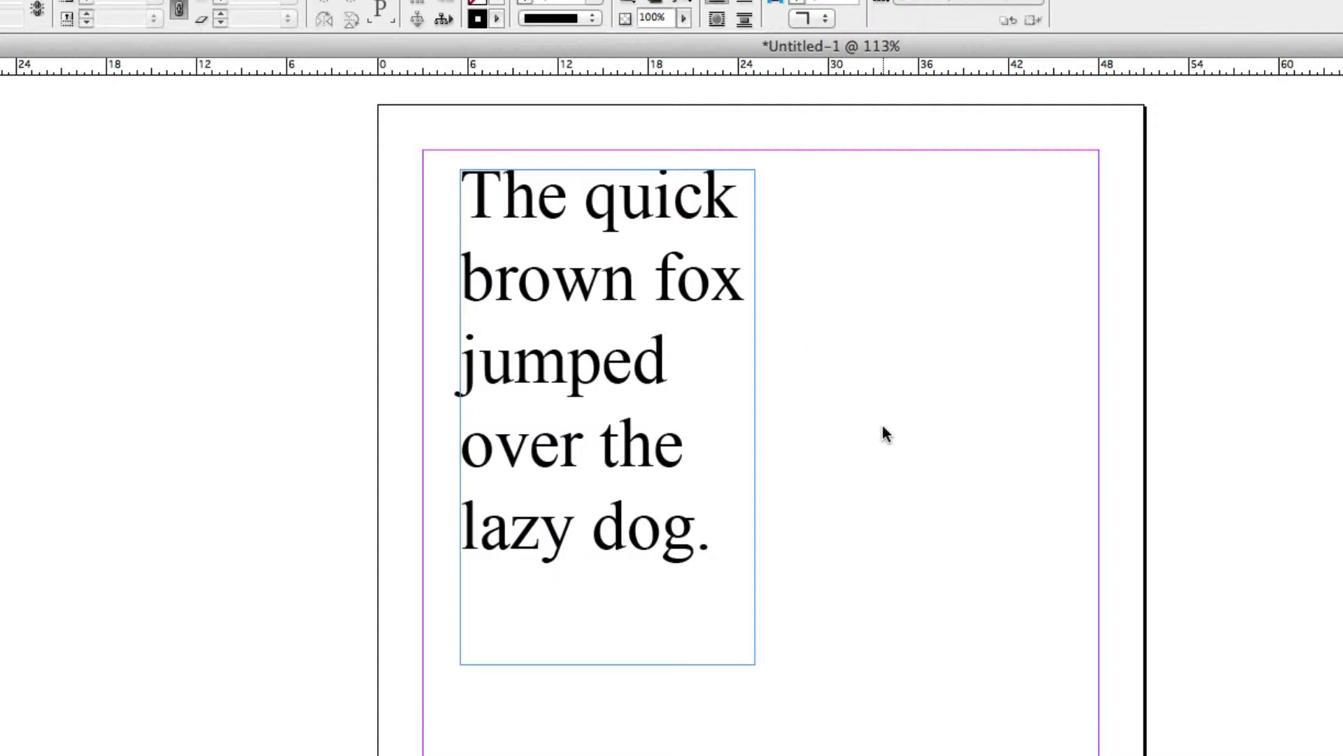
pyautogui.click(723, 384)
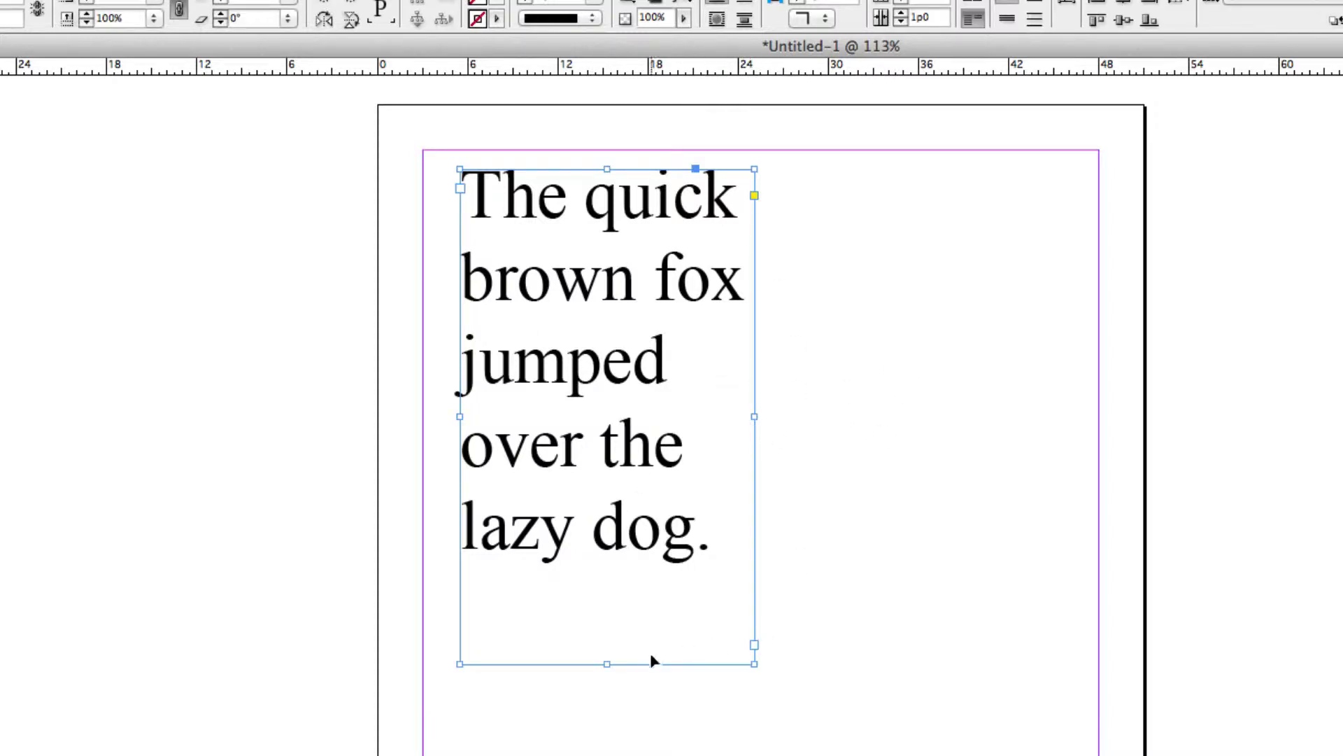
# Shorten the text frame until part of the sentence is cut off and enlarge it to about 26p6 wide and 29p4 high.
pyautogui.moveTo(607, 664); pyautogui.dragTo(608, 399)
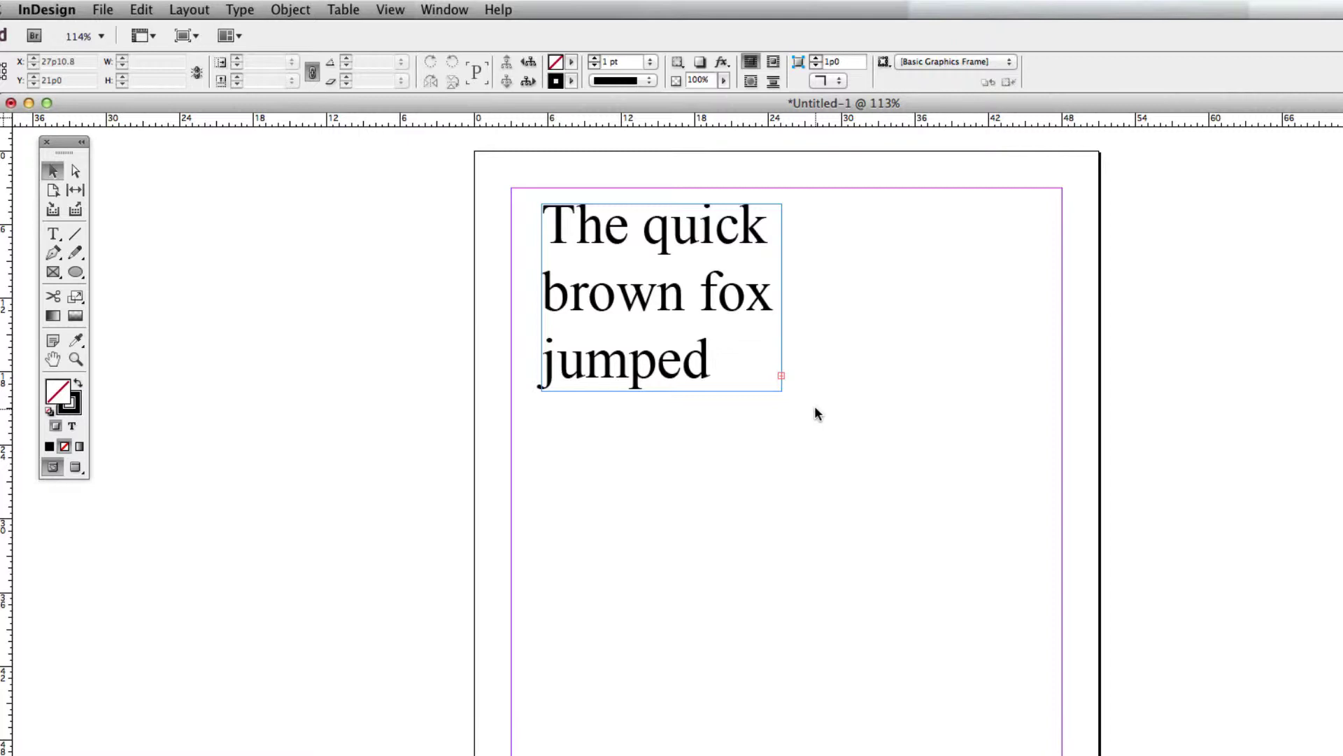
pyautogui.click(707, 340)
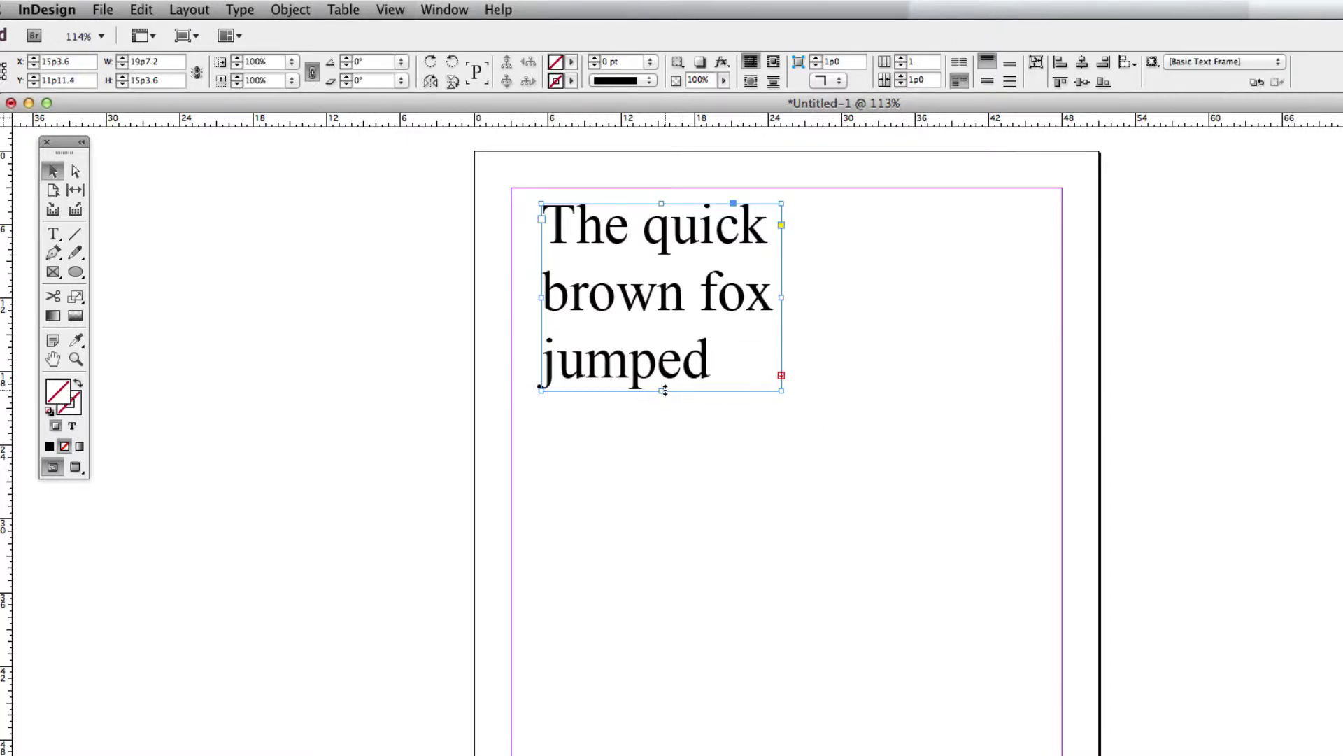
pyautogui.moveTo(661, 391); pyautogui.dragTo(661, 562)
pyautogui.moveTo(783, 383); pyautogui.dragTo(868, 384)
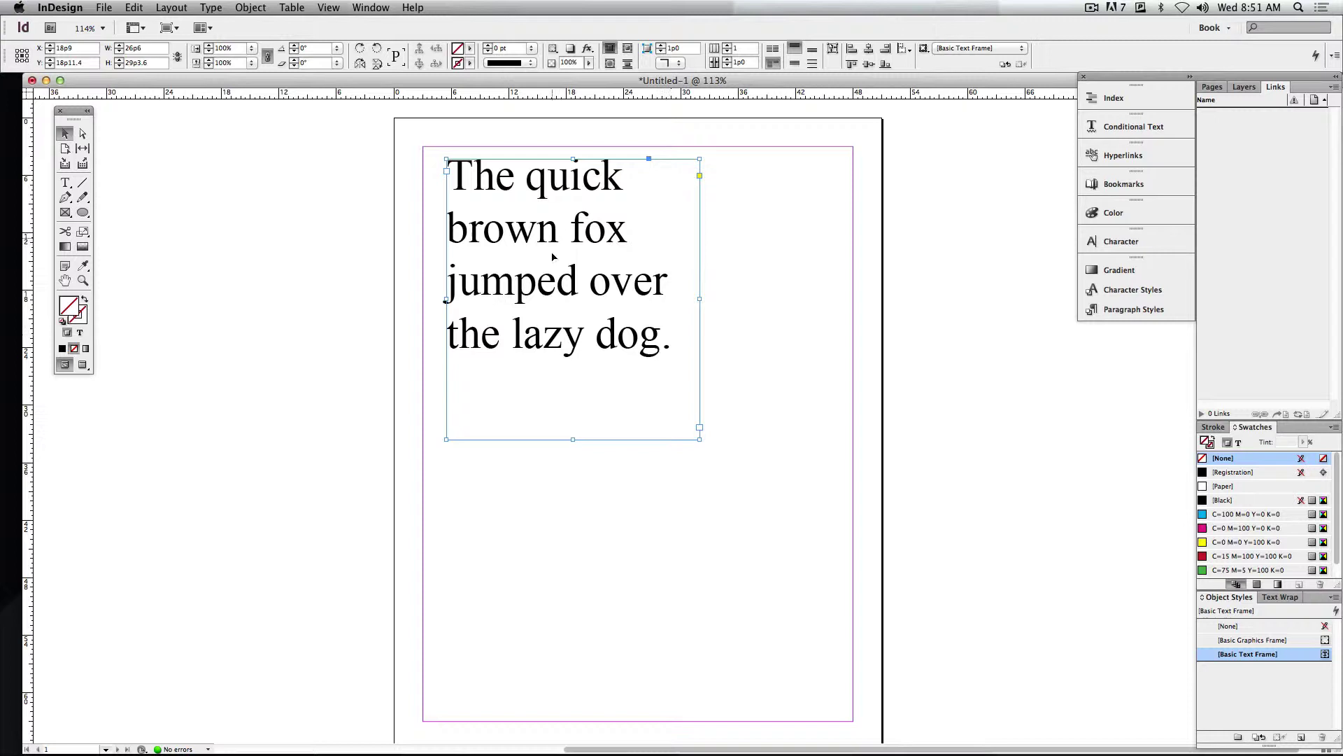
# Try the text frame against the page margins, resize it to about 37p8 wide, and place it just inside the top margin.
pyautogui.moveTo(553, 256); pyautogui.dragTo(536, 282)
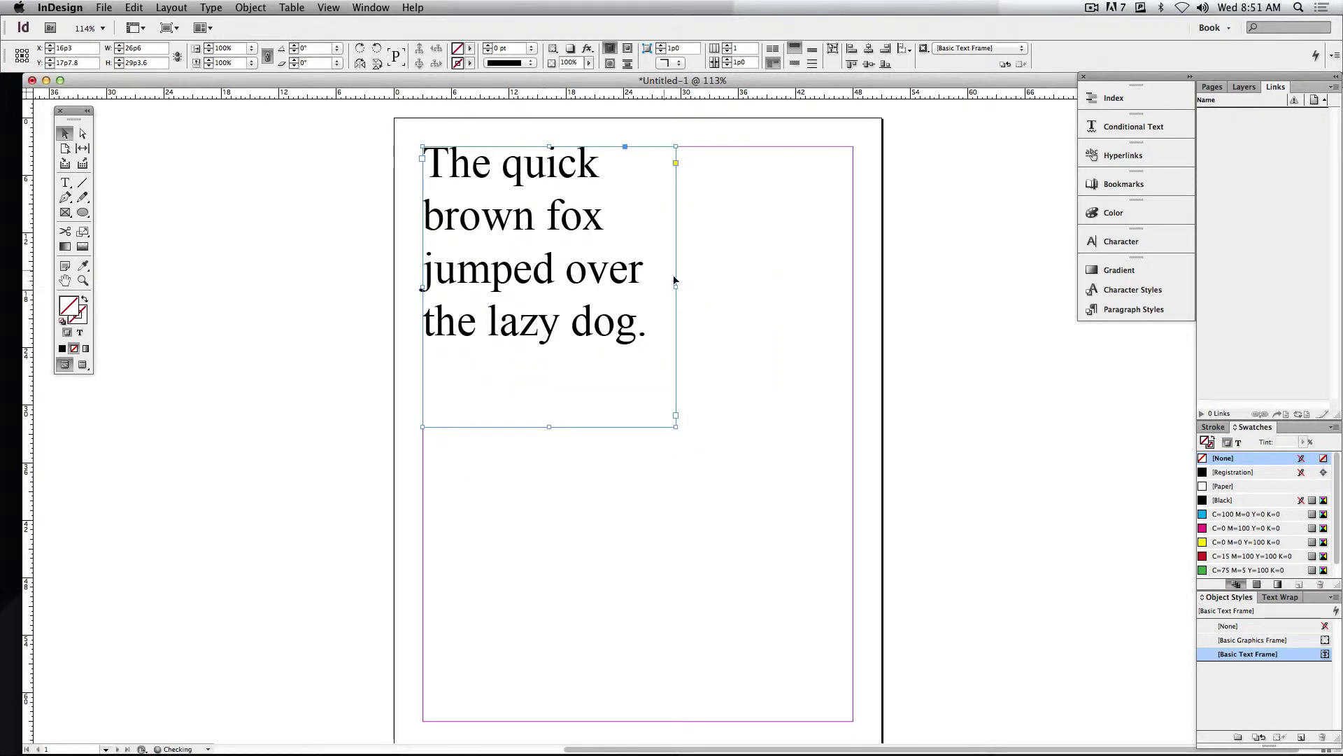
pyautogui.moveTo(677, 287); pyautogui.dragTo(855, 287)
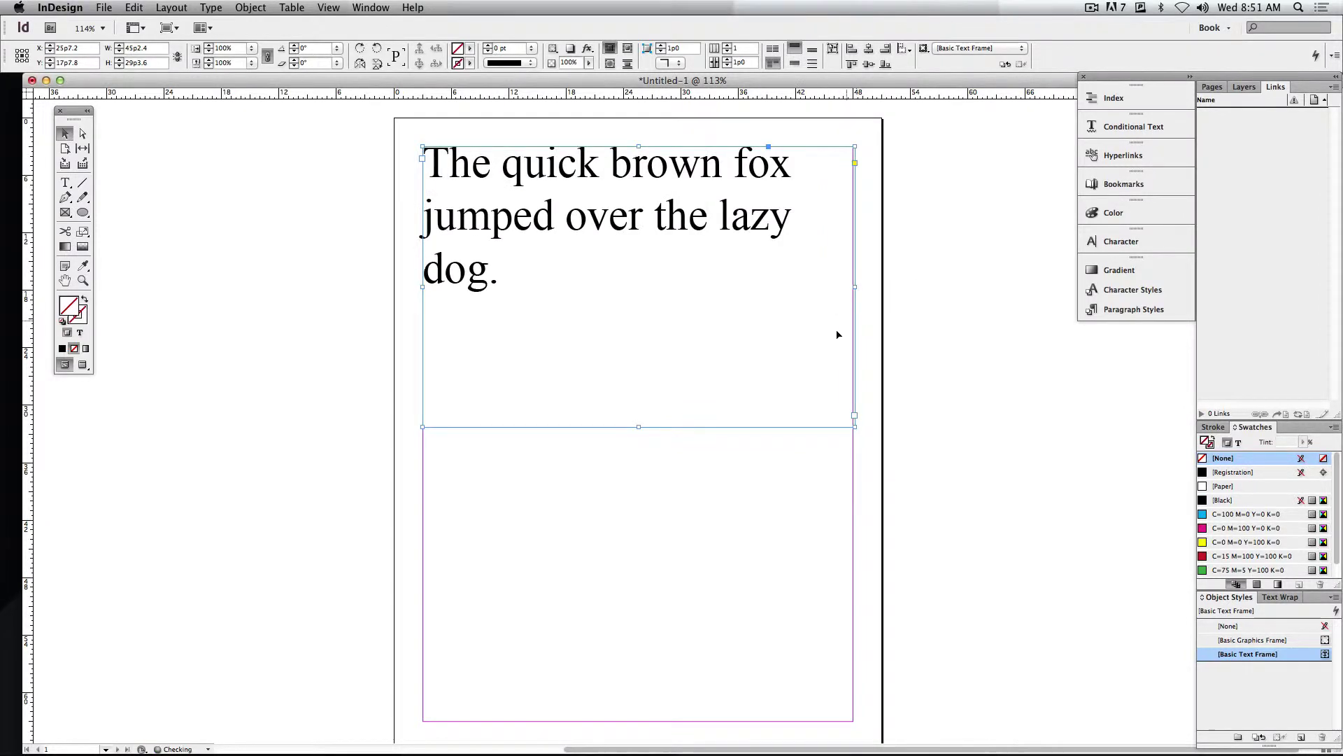
pyautogui.moveTo(784, 291); pyautogui.dragTo(783, 291)
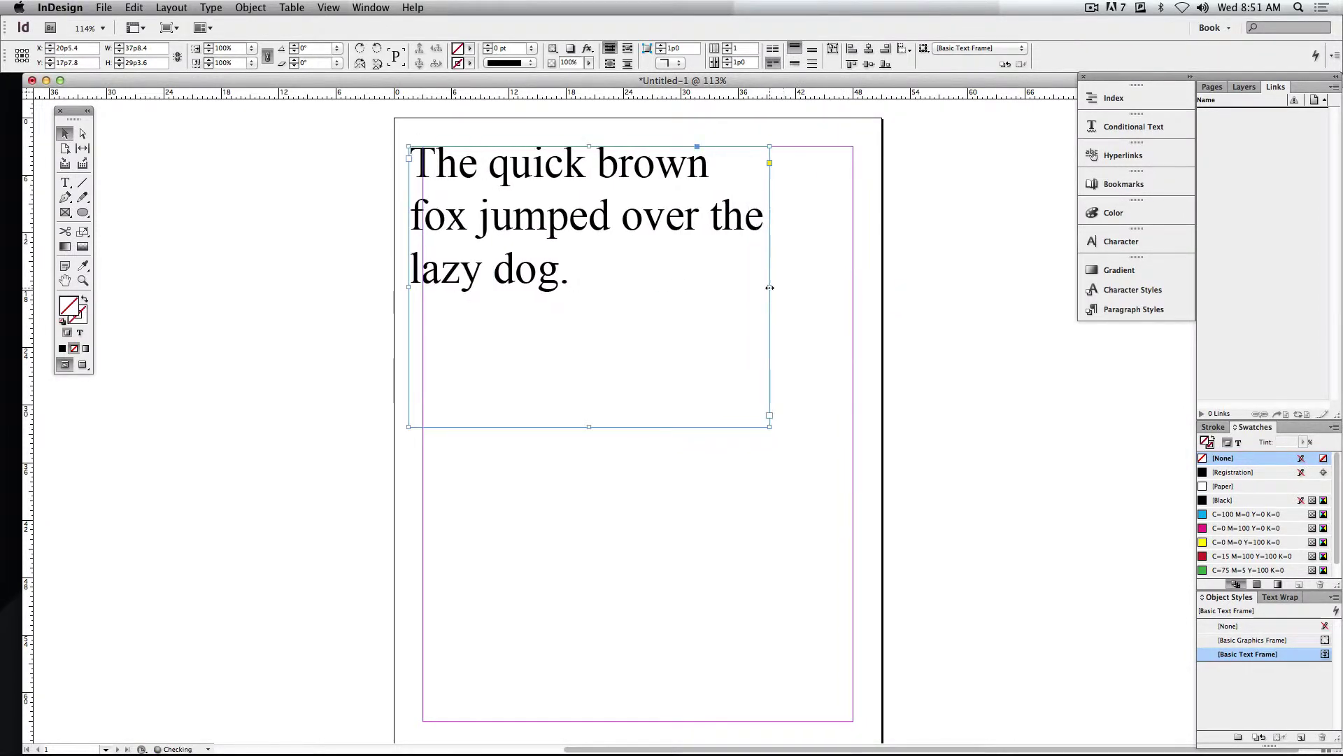
pyautogui.moveTo(618, 336); pyautogui.dragTo(653, 357)
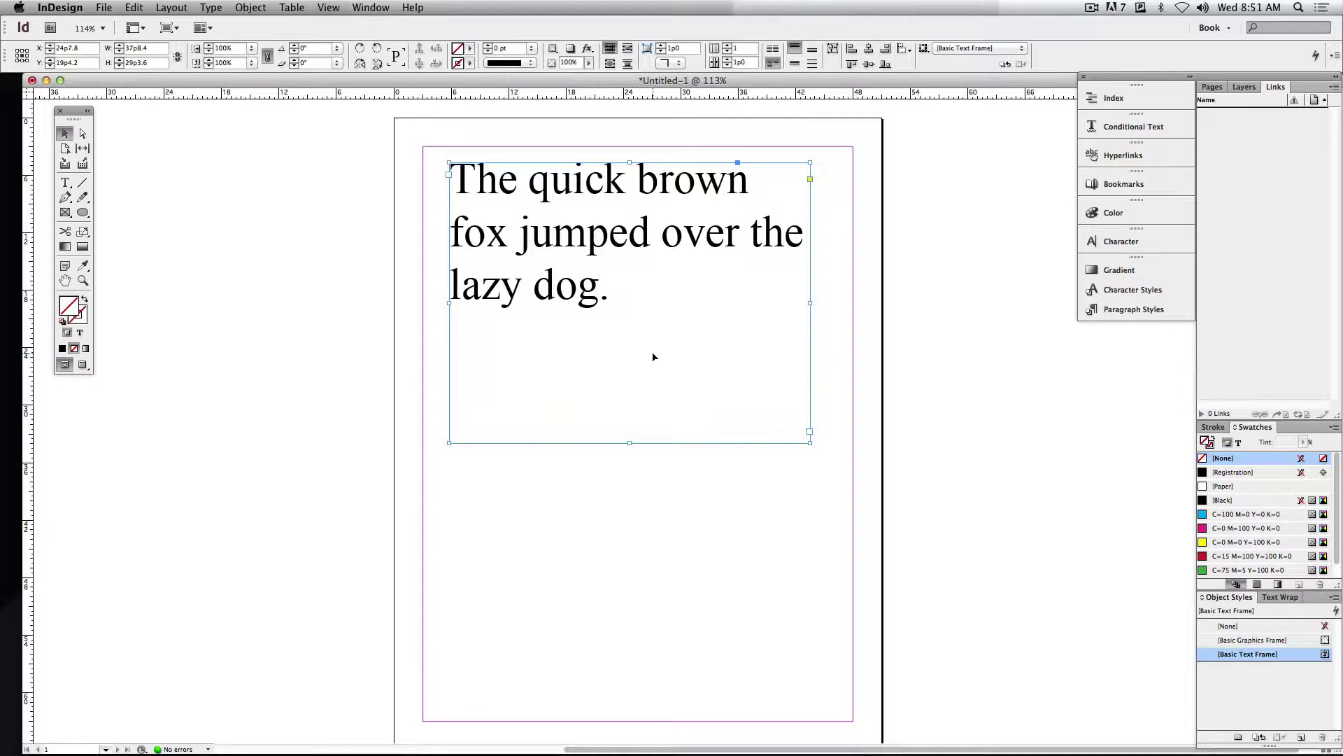
# Try All Caps, Small Caps, underline and strikethrough on the whole sentence.
pyautogui.press('t')
pyautogui.moveTo(601, 294); pyautogui.dragTo(437, 187)
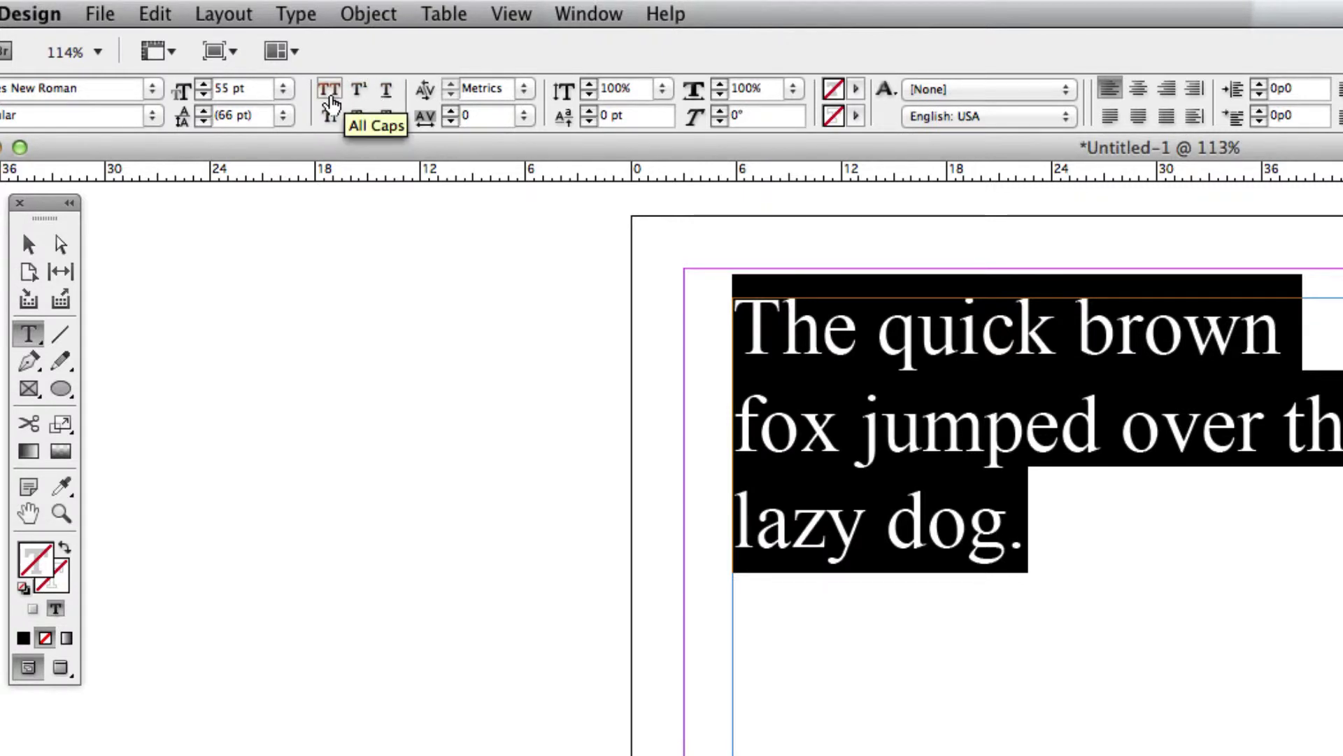
pyautogui.click(330, 94)
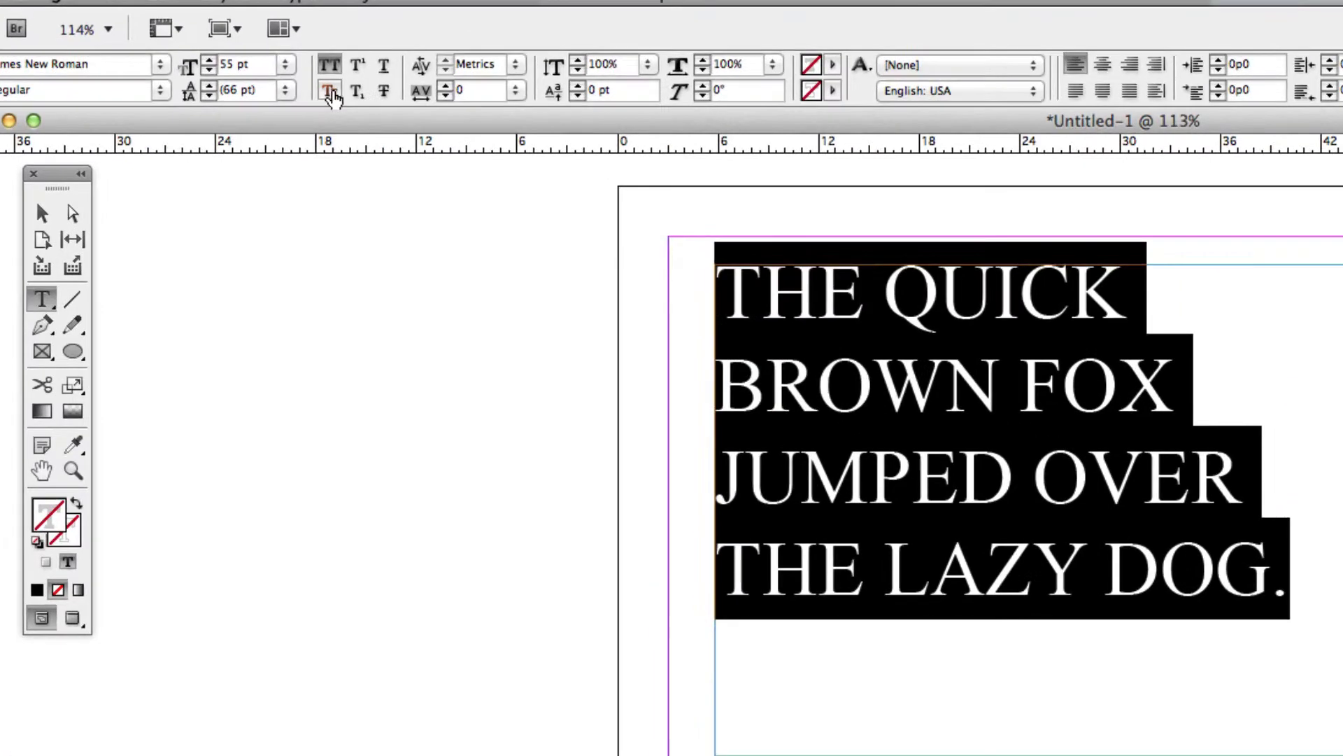
pyautogui.click(330, 93)
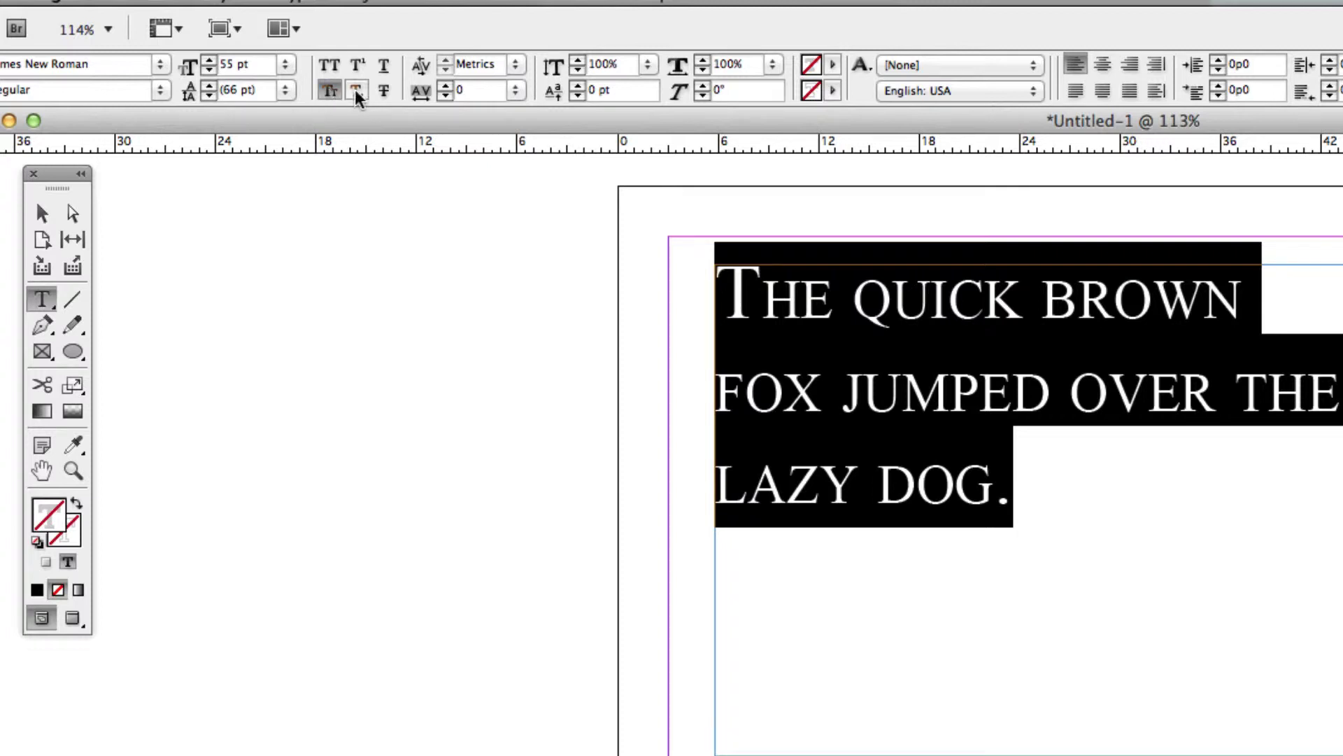
pyautogui.click(384, 65)
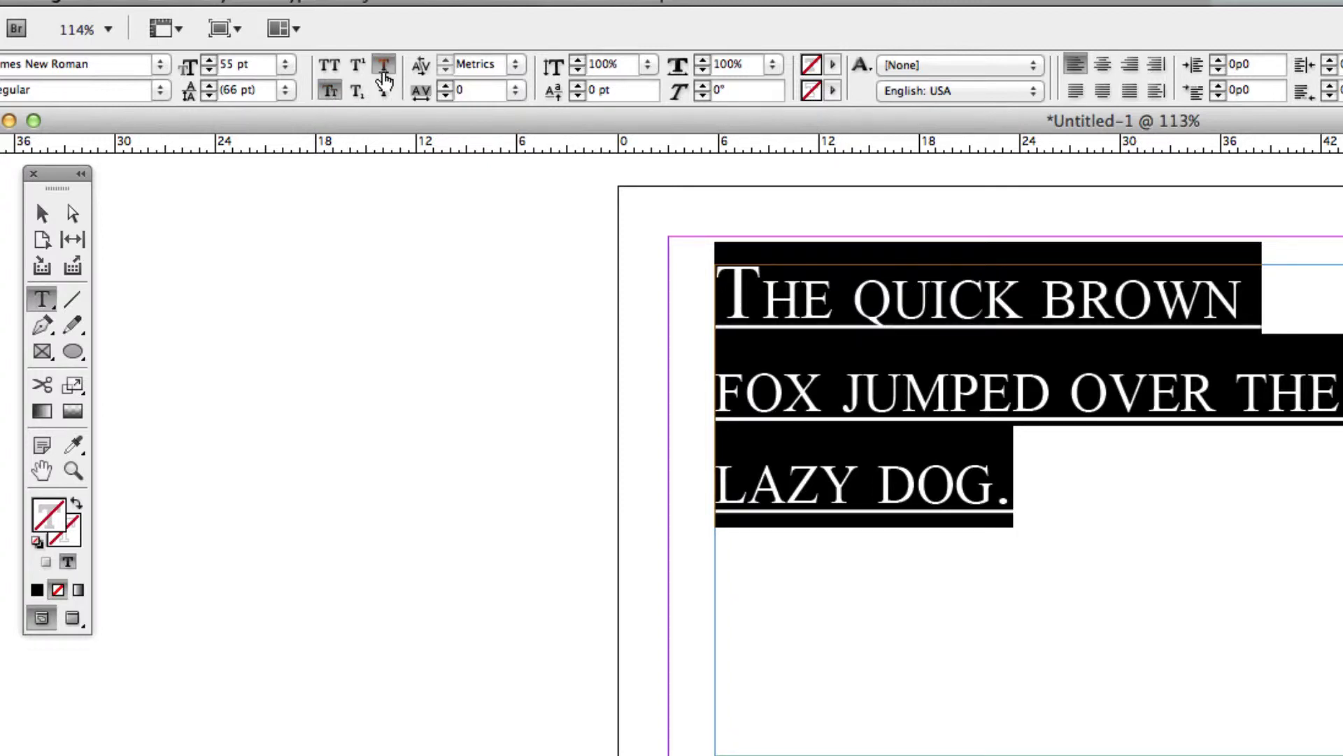
pyautogui.click(383, 89)
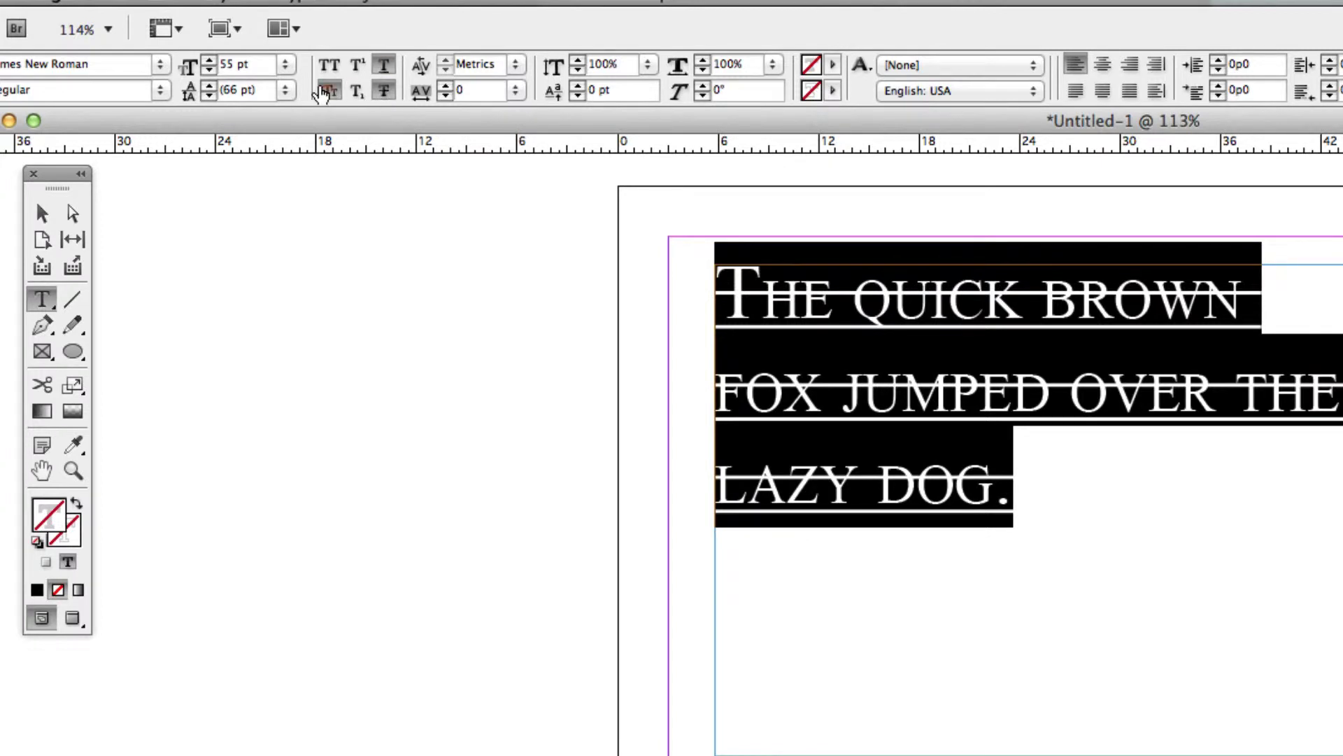
# Remove the Small Caps, underline and strikethrough formatting from the whole sentence.
pyautogui.click(329, 92)
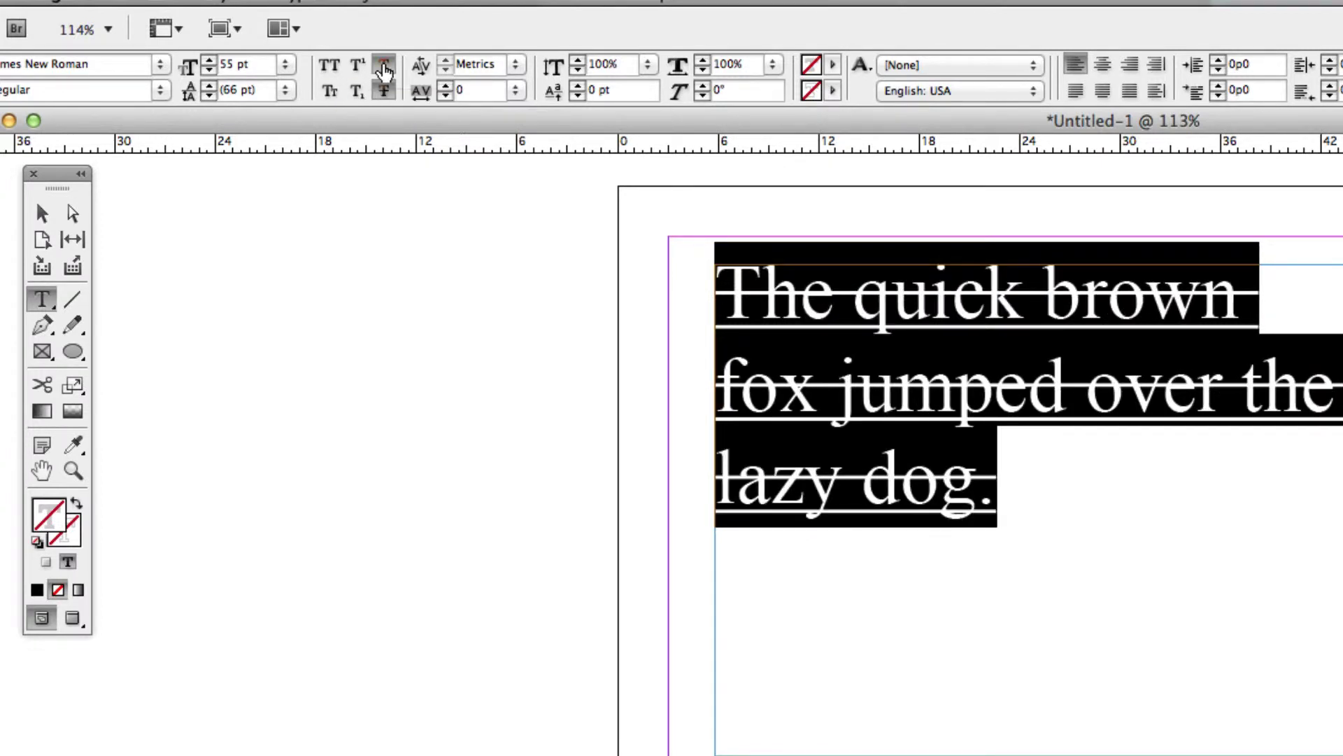
pyautogui.click(383, 65)
pyautogui.click(949, 503)
pyautogui.moveTo(1005, 490); pyautogui.dragTo(735, 308)
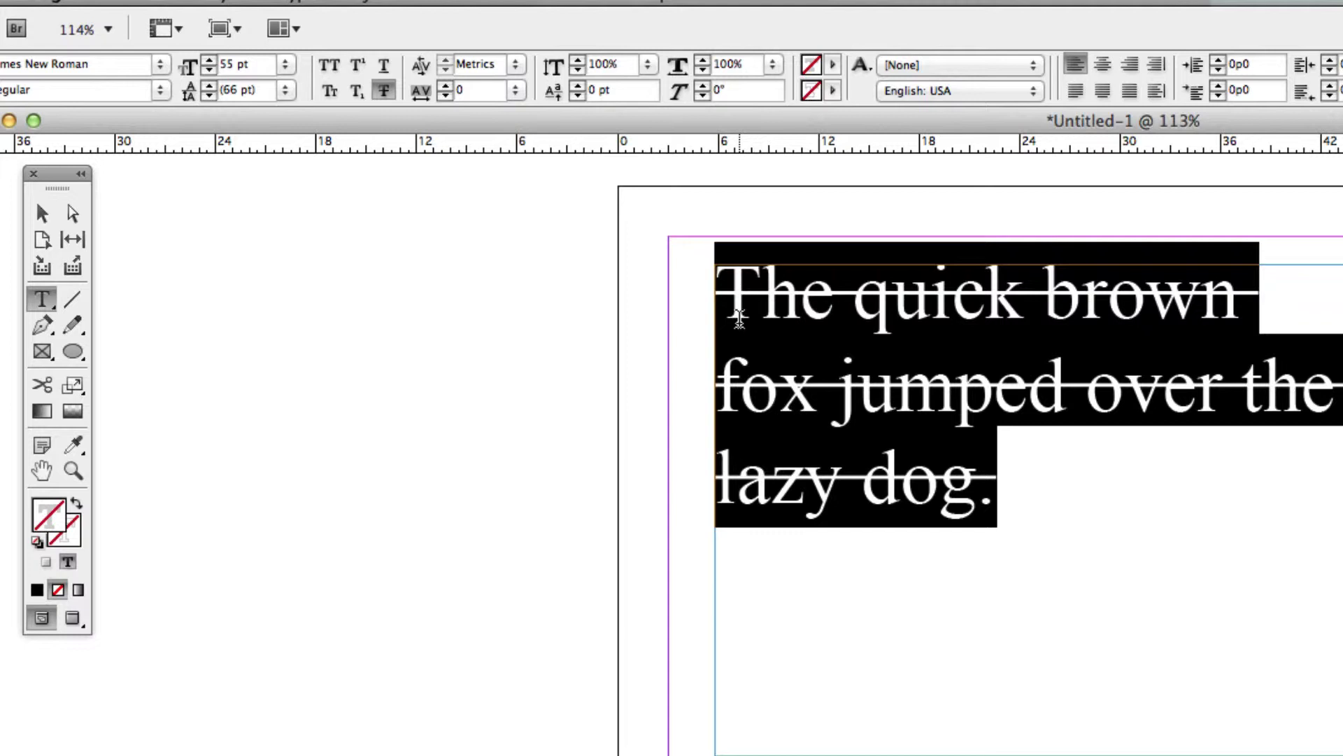
pyautogui.click(384, 90)
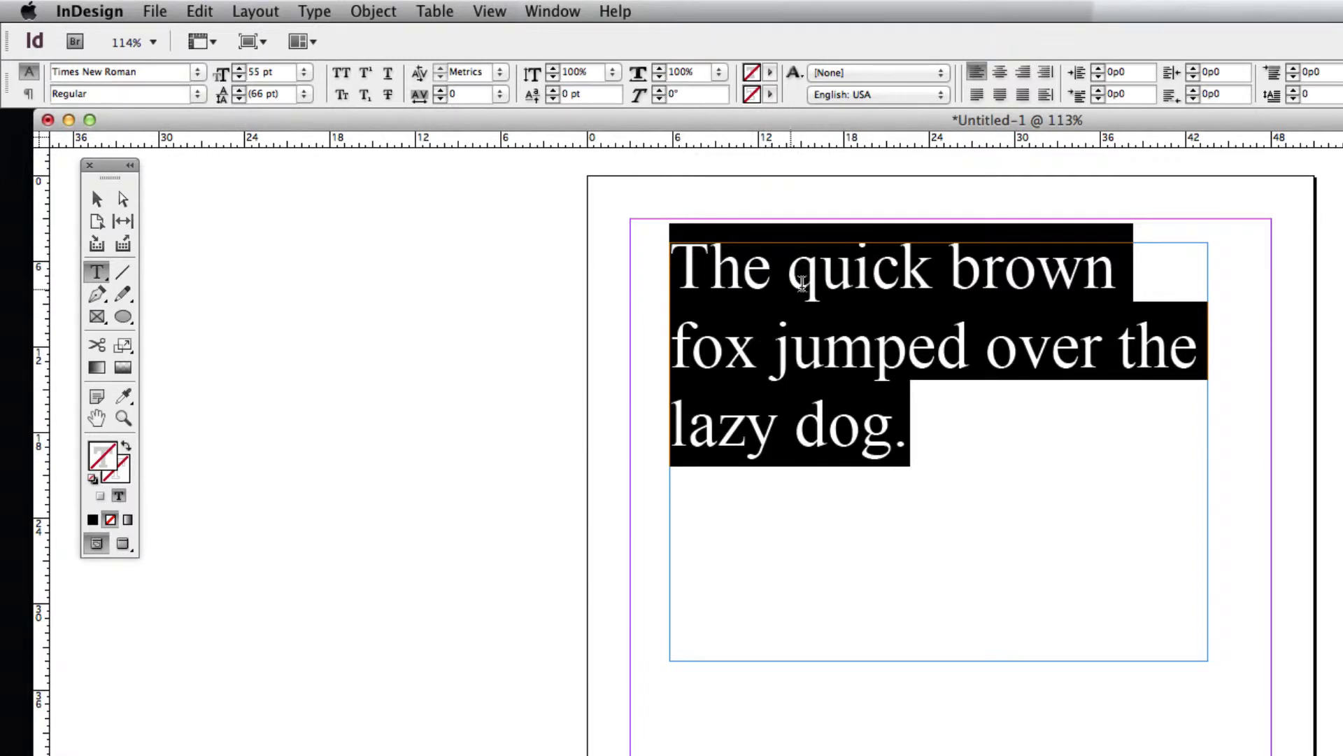
# Add random filler text after the sentence to wrap onto more lines, and delete that filler text.
pyautogui.click(763, 363)
pyautogui.click(941, 429)
pyautogui.write('al')
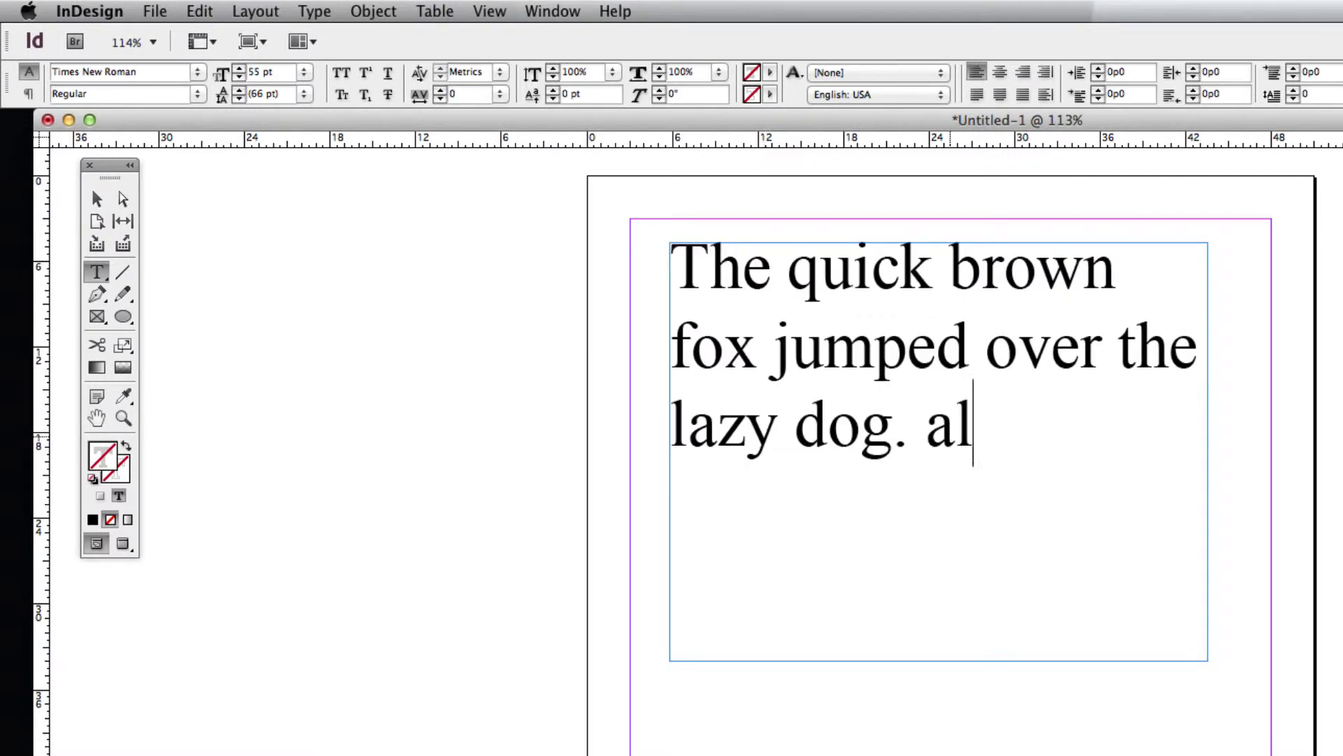
pyautogui.write('ksdjf ;laksjd f;laks jf;la ksdjf; laskj df')
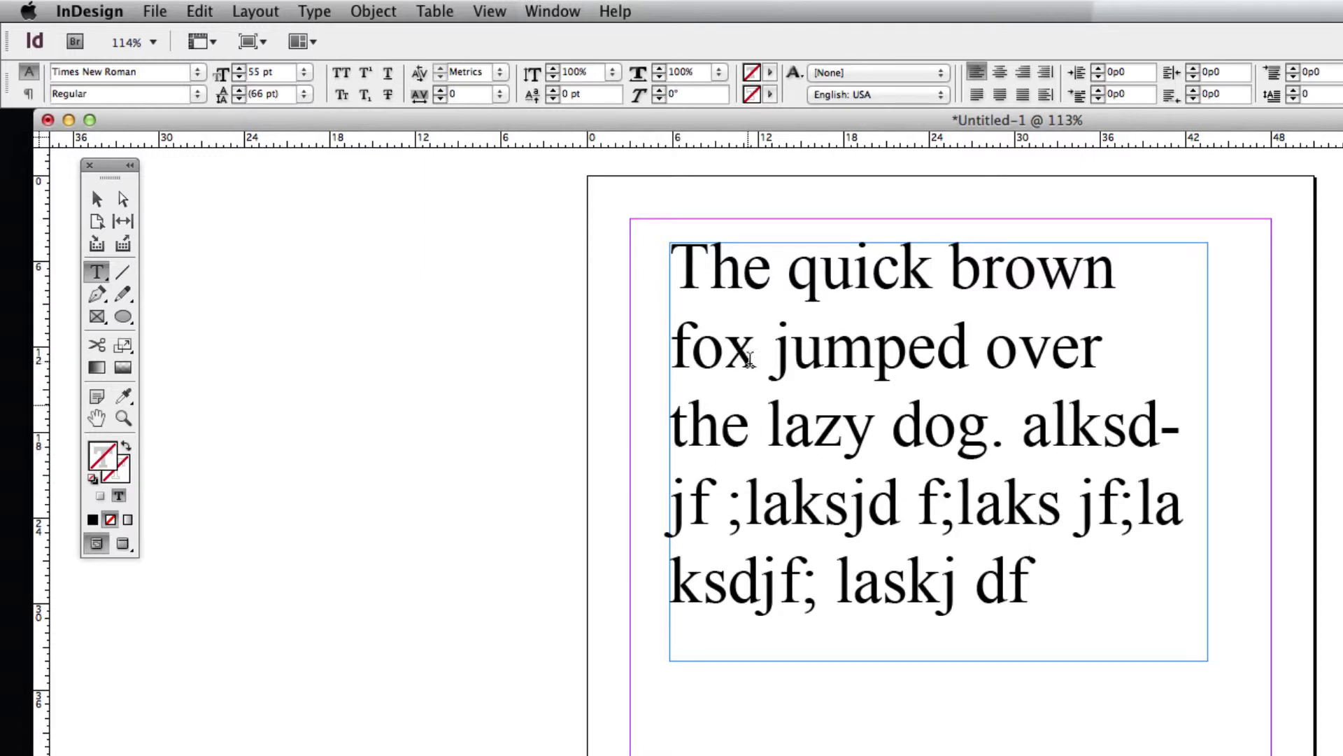
pyautogui.moveTo(1102, 615); pyautogui.dragTo(1022, 423)
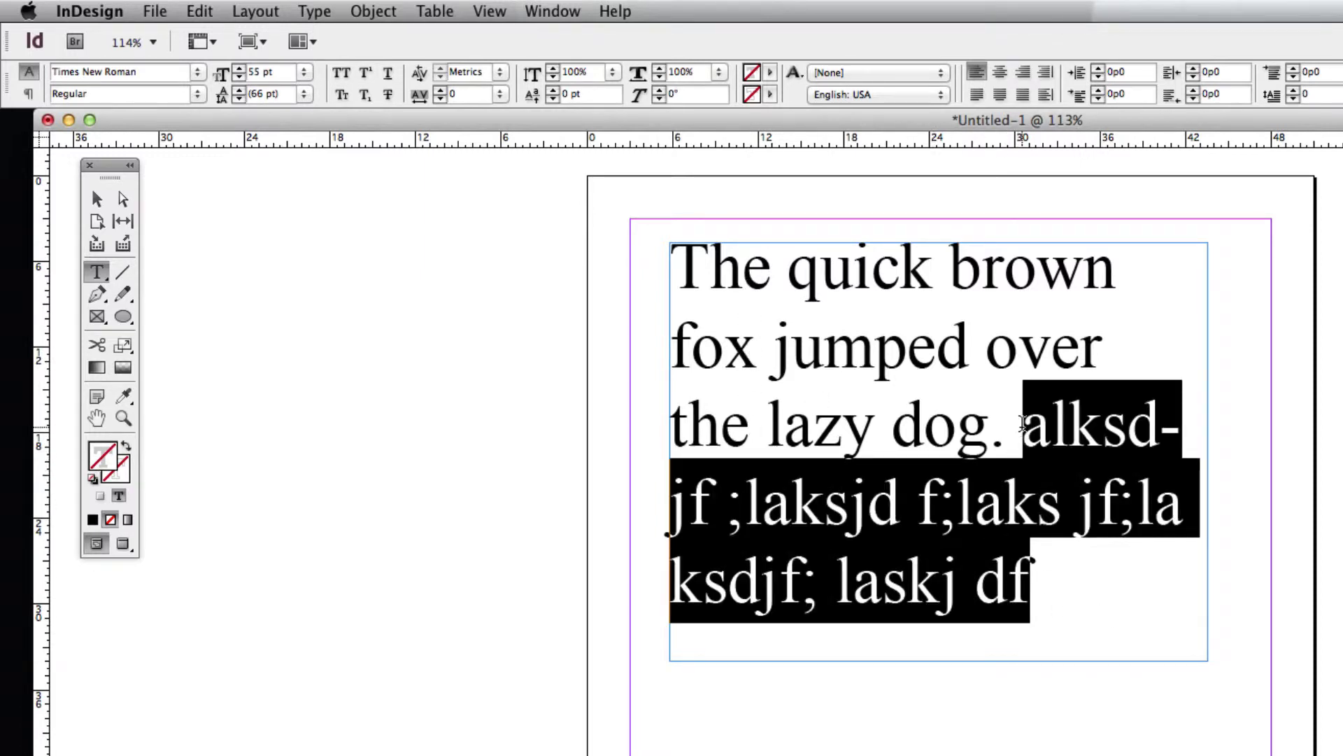
pyautogui.press('BackSpace')
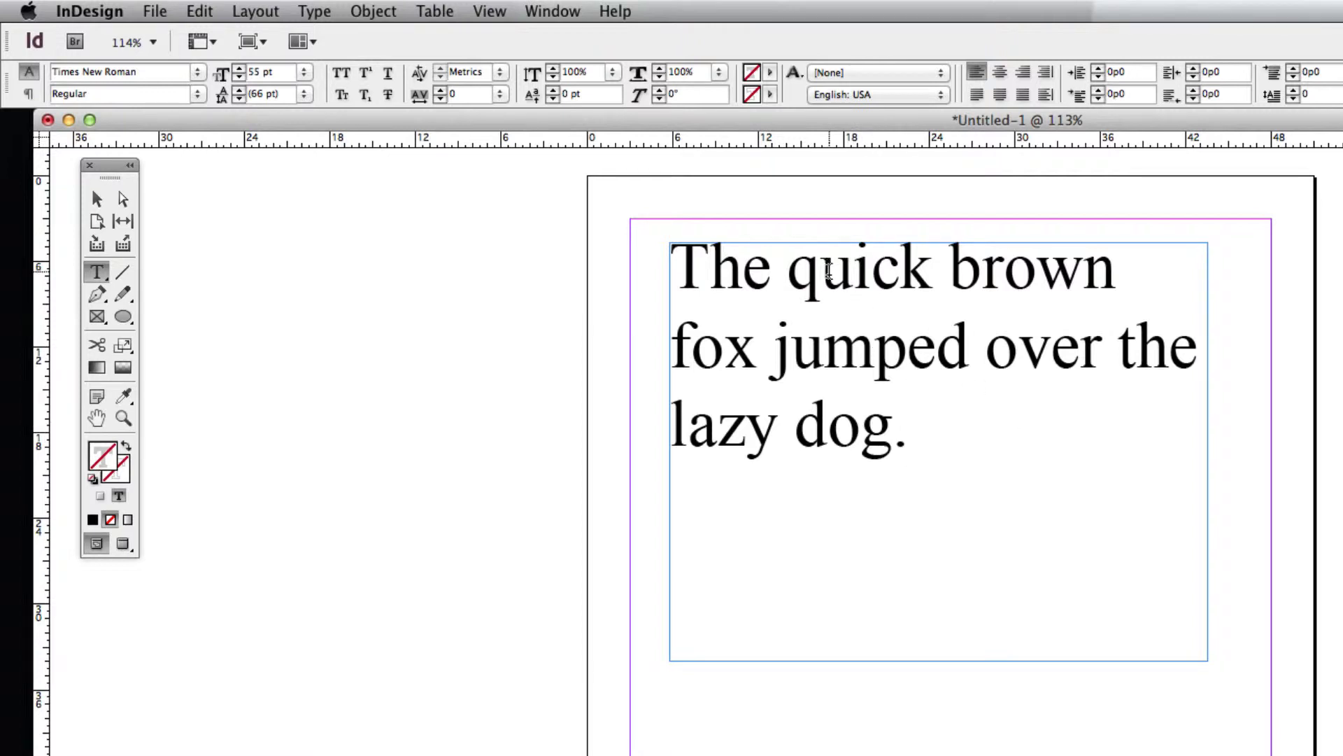
pyautogui.click(822, 353)
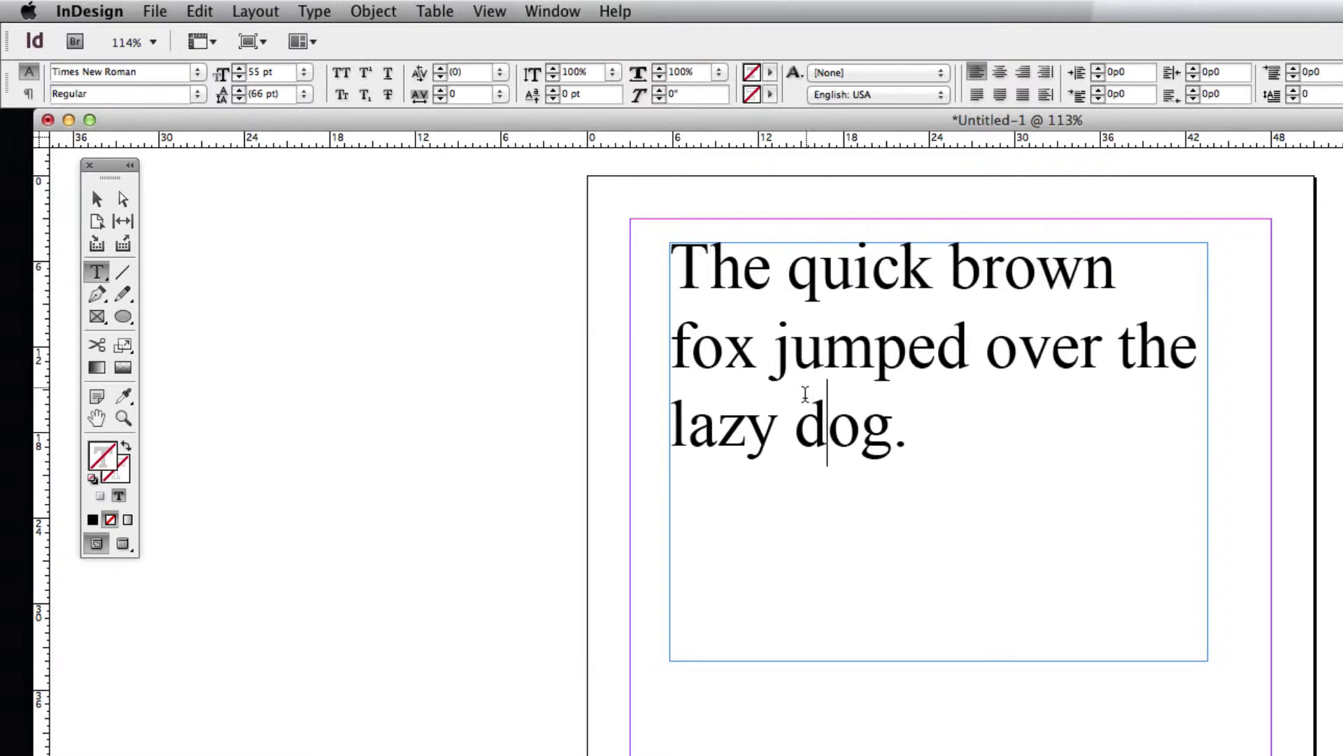
pyautogui.click(679, 265)
pyautogui.moveTo(679, 265); pyautogui.dragTo(1117, 266)
pyautogui.moveTo(692, 350); pyautogui.dragTo(1119, 354)
pyautogui.click(1021, 411)
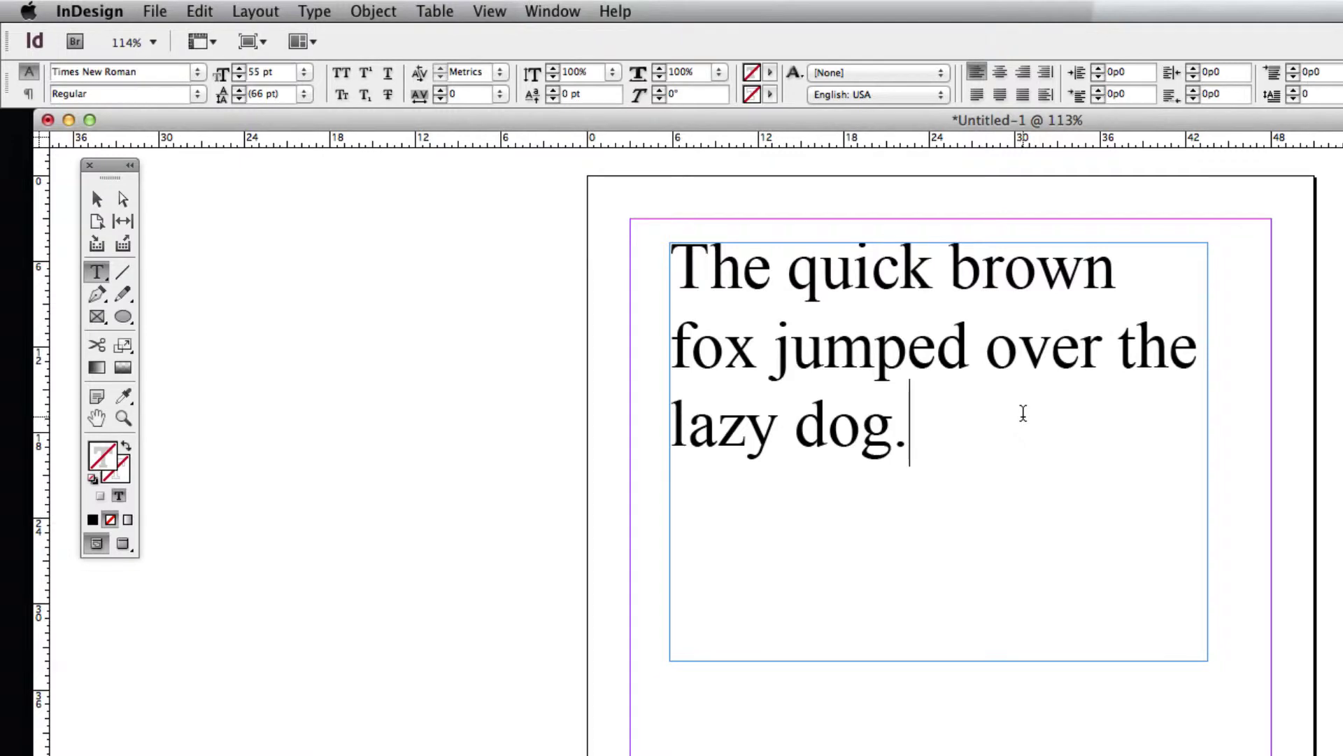
# Check the leading presets for the whole sentence and step its font size down to 49 pt and back up to 53 pt.
pyautogui.moveTo(947, 455); pyautogui.dragTo(677, 264)
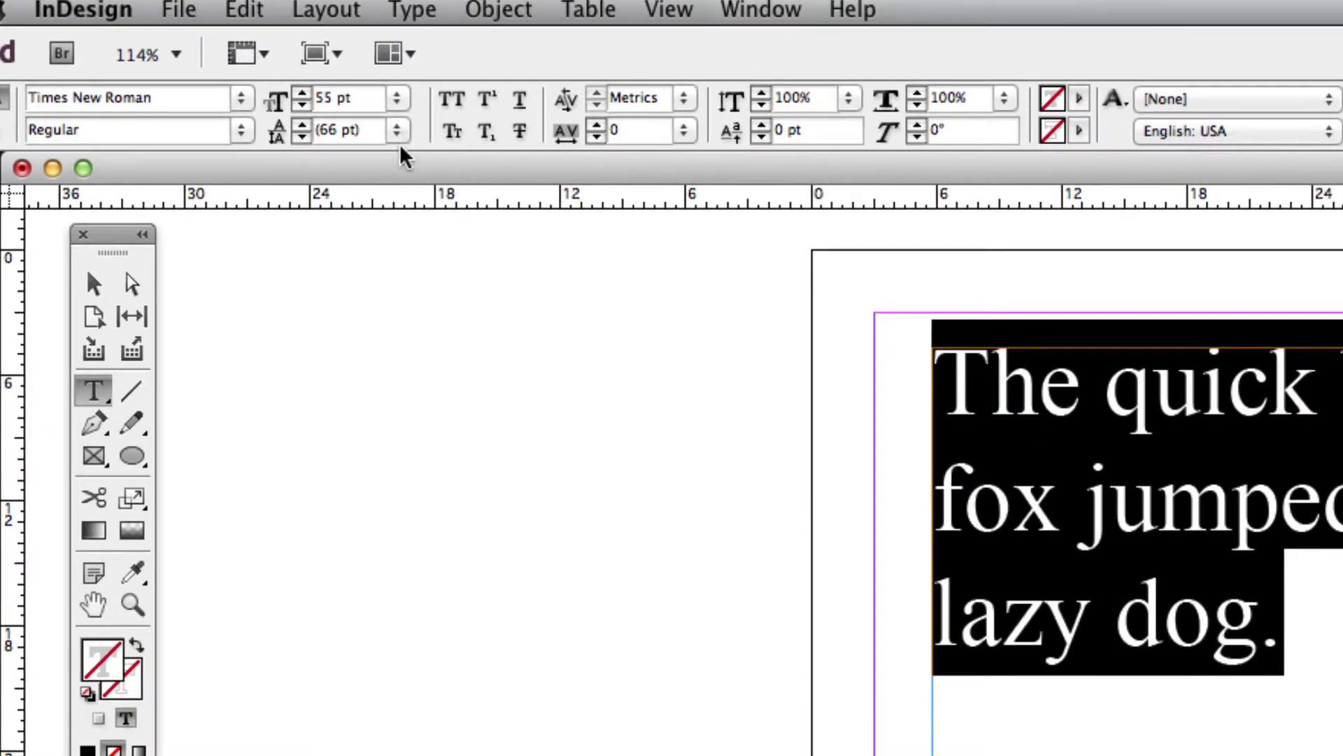
pyautogui.click(397, 130)
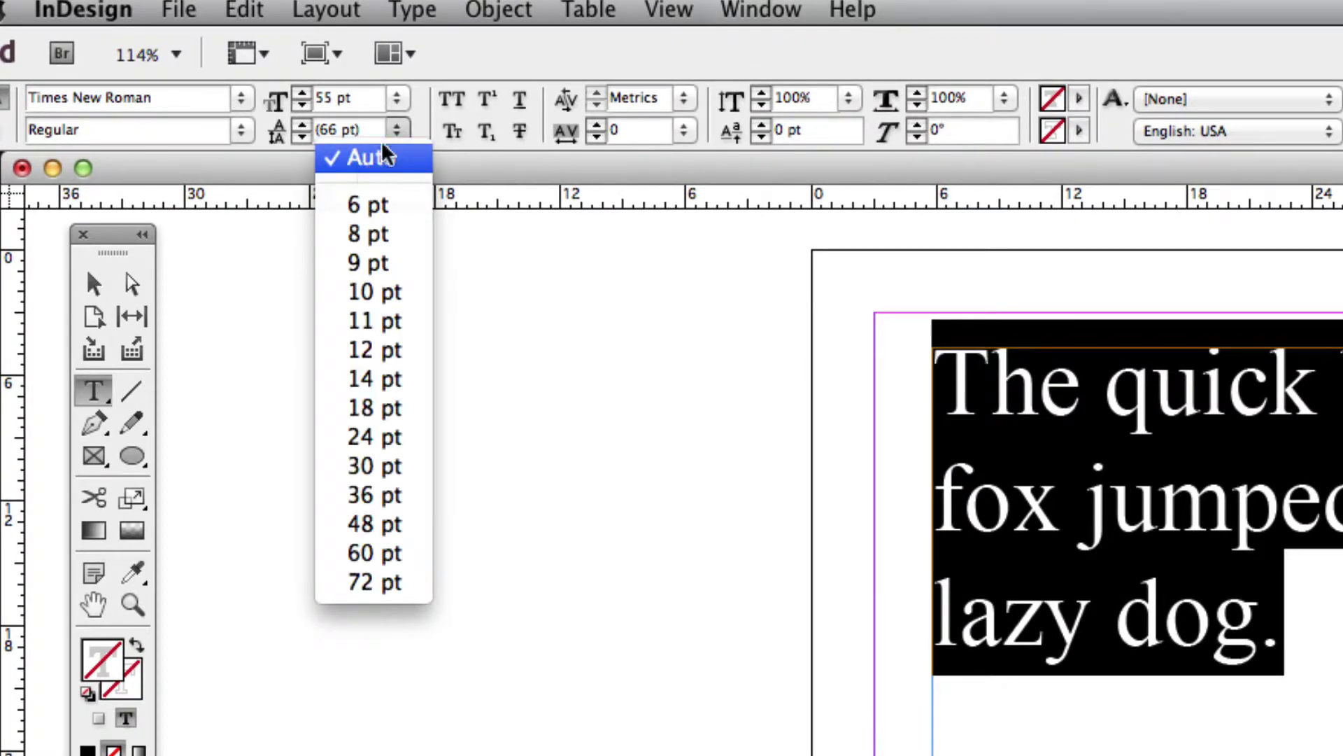
pyautogui.click(418, 128)
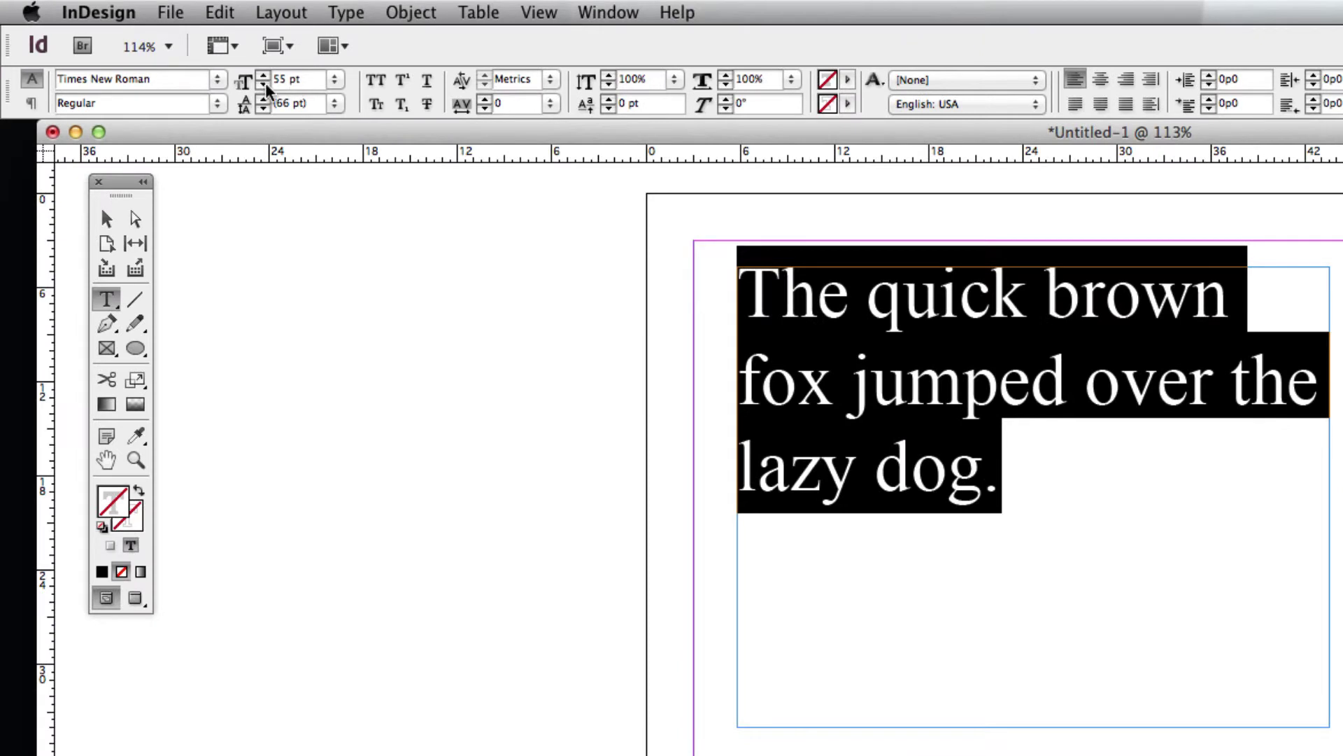
pyautogui.click(266, 82)
pyautogui.click(266, 82)
pyautogui.click(266, 82)
pyautogui.click(265, 82)
pyautogui.click(264, 82)
pyautogui.click(264, 83)
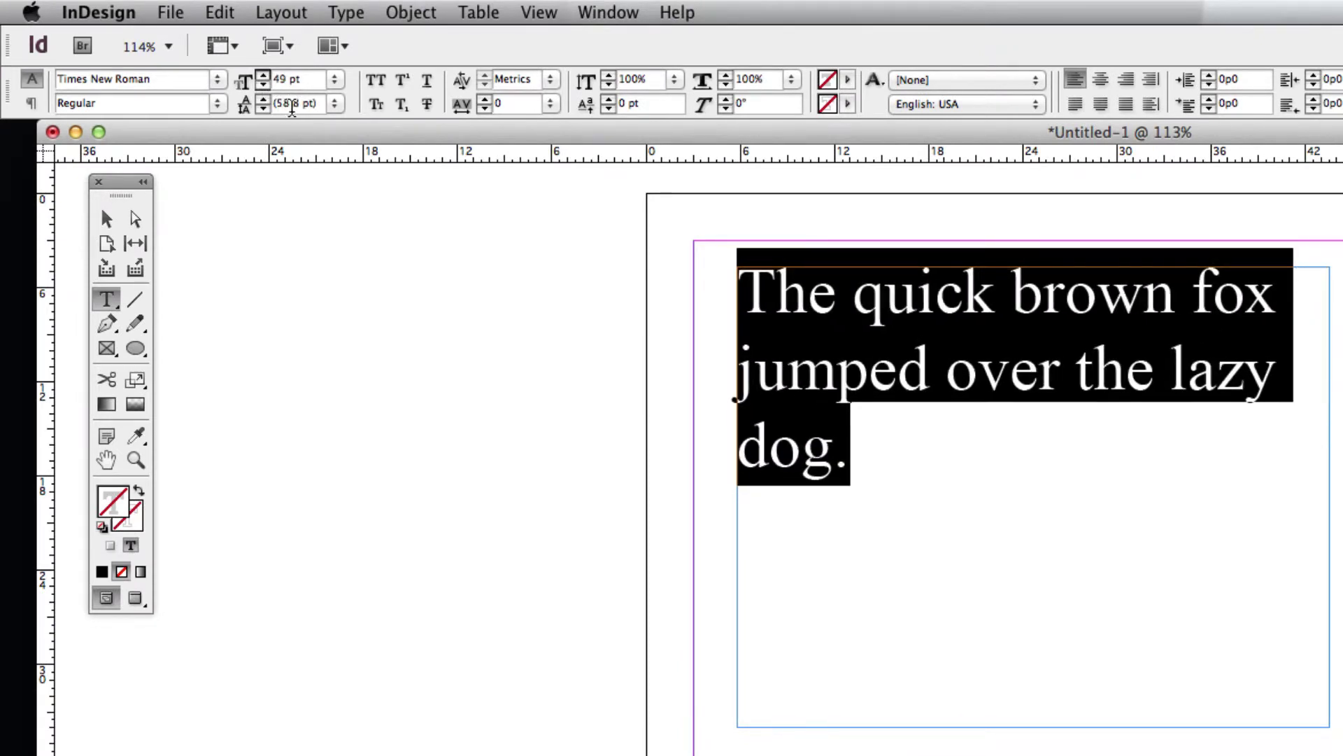
pyautogui.click(263, 74)
pyautogui.click(263, 75)
pyautogui.click(263, 74)
pyautogui.click(263, 74)
# Try looser and tighter leading on the sentence: the 72 pt preset, stepping up to 95 pt, and a custom 50 pt.
pyautogui.click(335, 104)
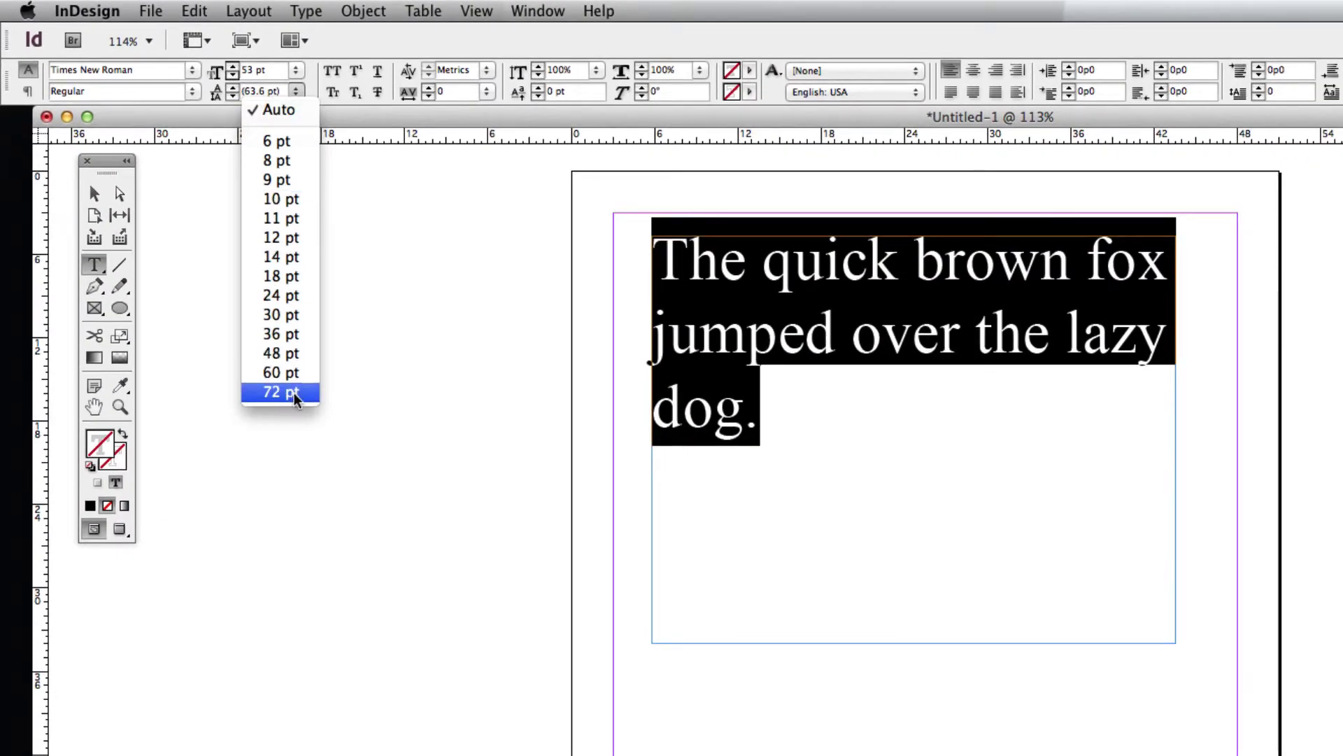
pyautogui.click(284, 392)
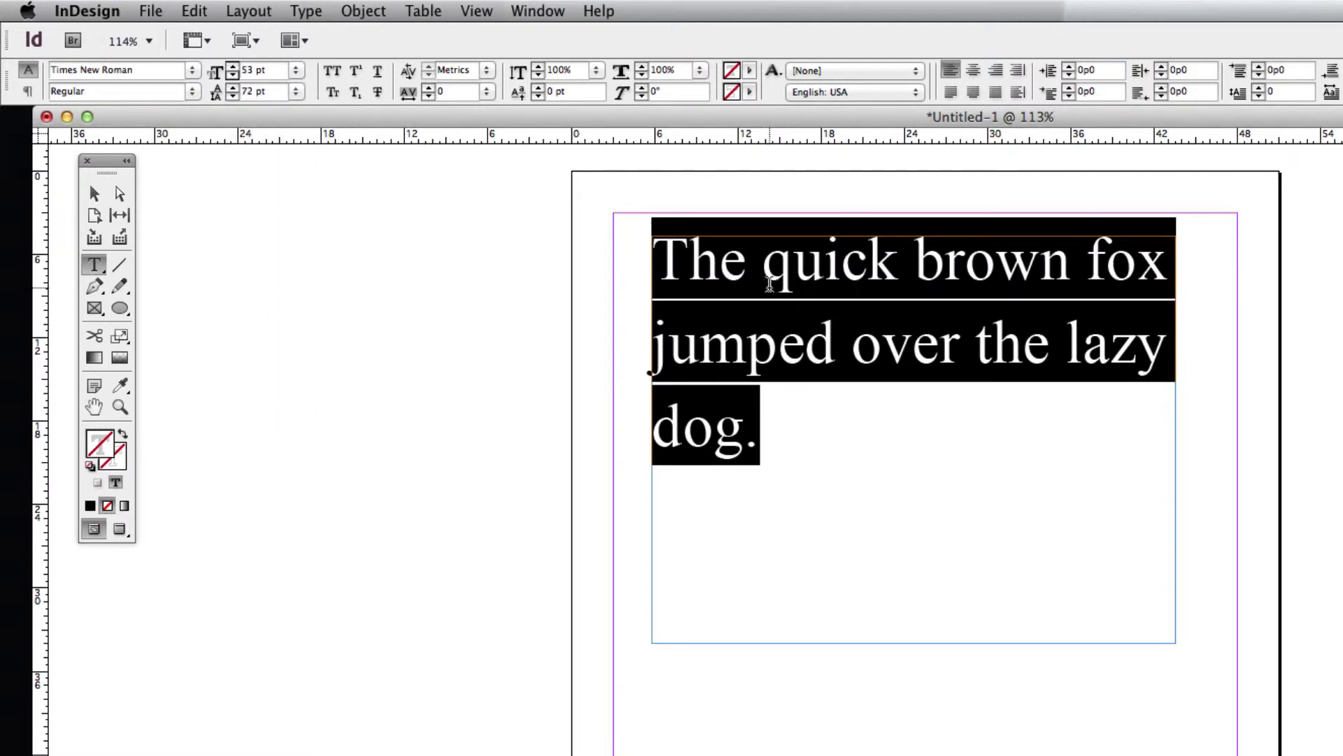
pyautogui.click(234, 88)
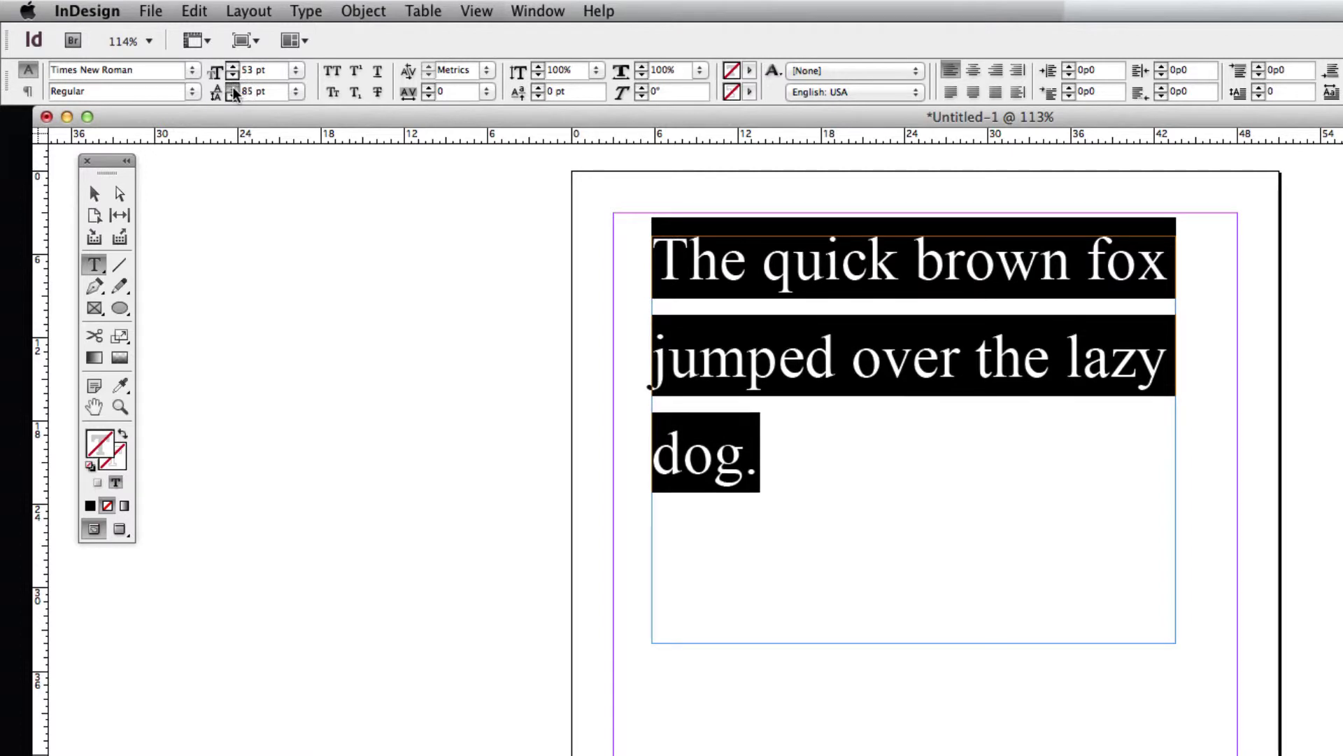
pyautogui.click(233, 88)
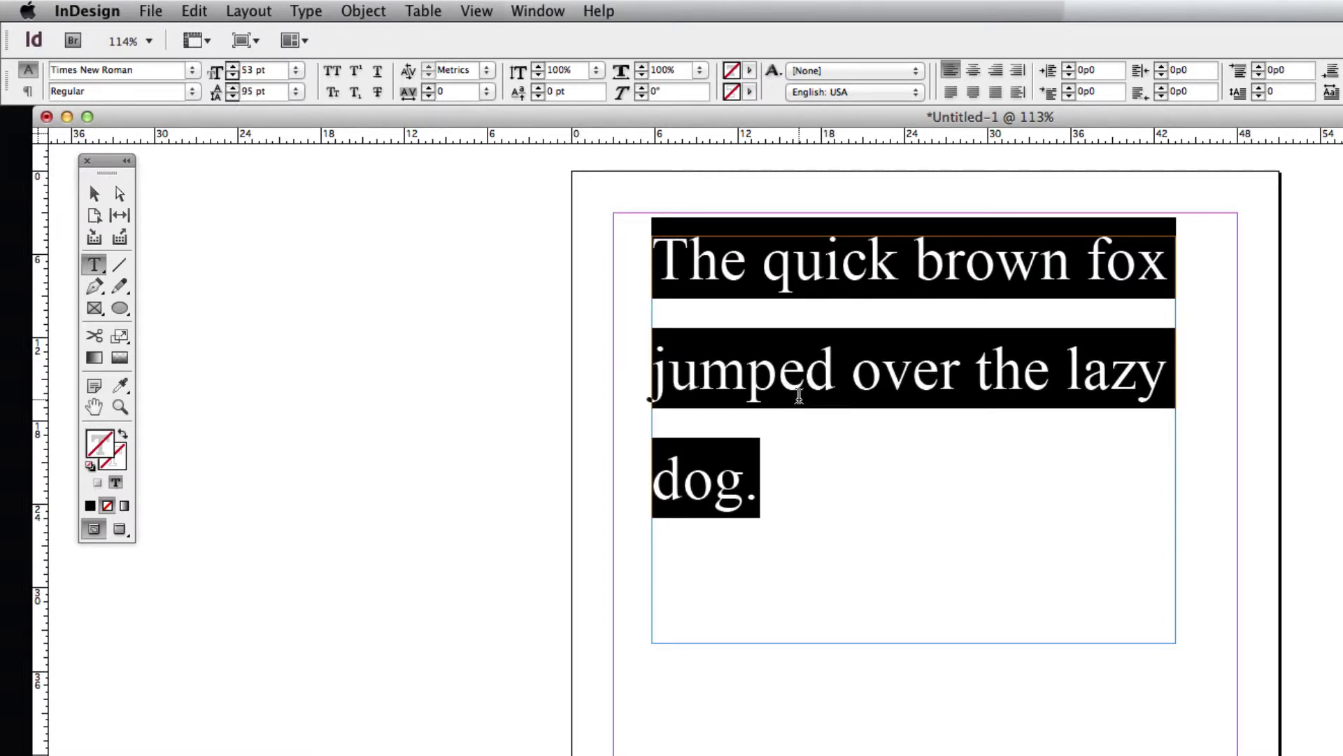
pyautogui.click(270, 91)
pyautogui.write('50')
pyautogui.press('Return')
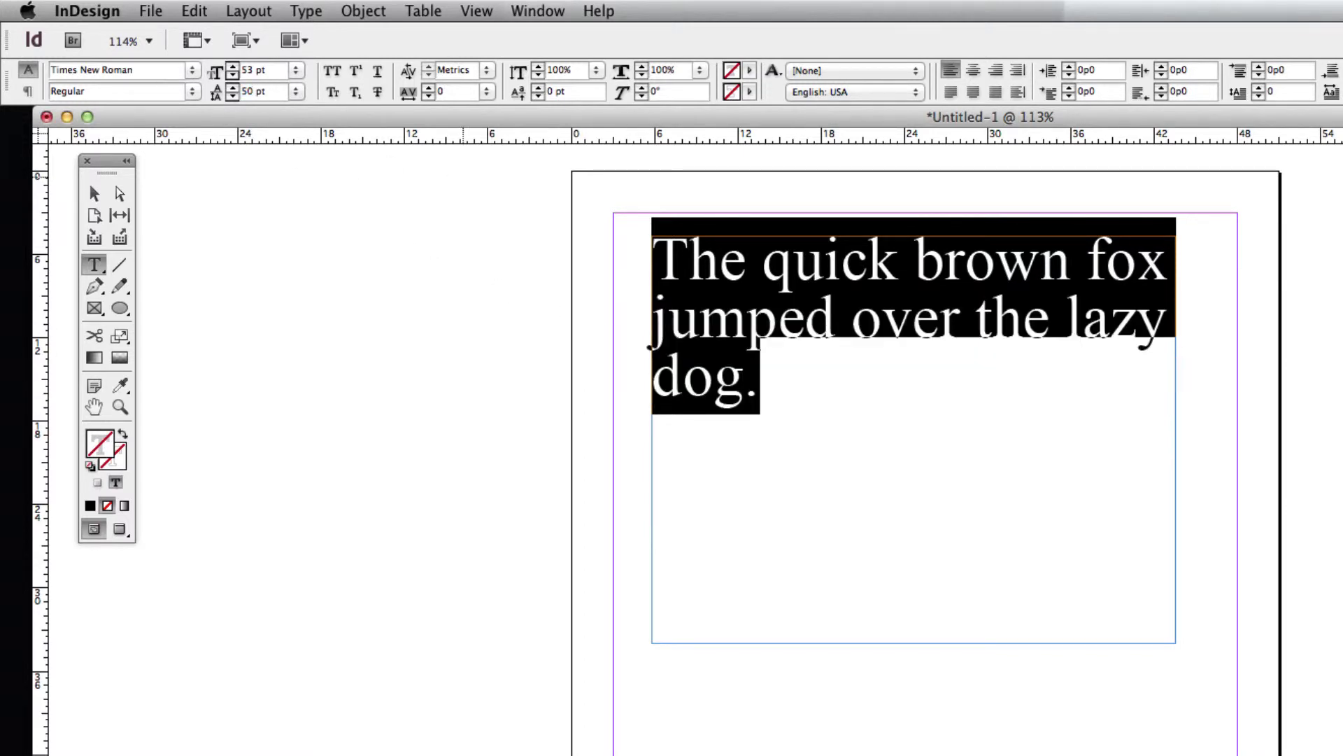
# Step the sentence's leading down to 20 pt so the lines overlap, and restore it to Auto.
pyautogui.click(267, 91)
pyautogui.press('Down')
pyautogui.press('Down')
pyautogui.press('Down')
pyautogui.press('Down')
pyautogui.press('Down')
pyautogui.press('Down')
pyautogui.press('Down')
pyautogui.press('Down')
pyautogui.press('Down')
pyautogui.press('Down')
pyautogui.press('Down')
pyautogui.press('Down')
pyautogui.press('Down')
pyautogui.press('Down')
pyautogui.press('Down')
pyautogui.press('Down')
pyautogui.press('Down')
pyautogui.press('Down')
pyautogui.press('Down')
pyautogui.press('Down')
pyautogui.press('Down')
pyautogui.press('Down')
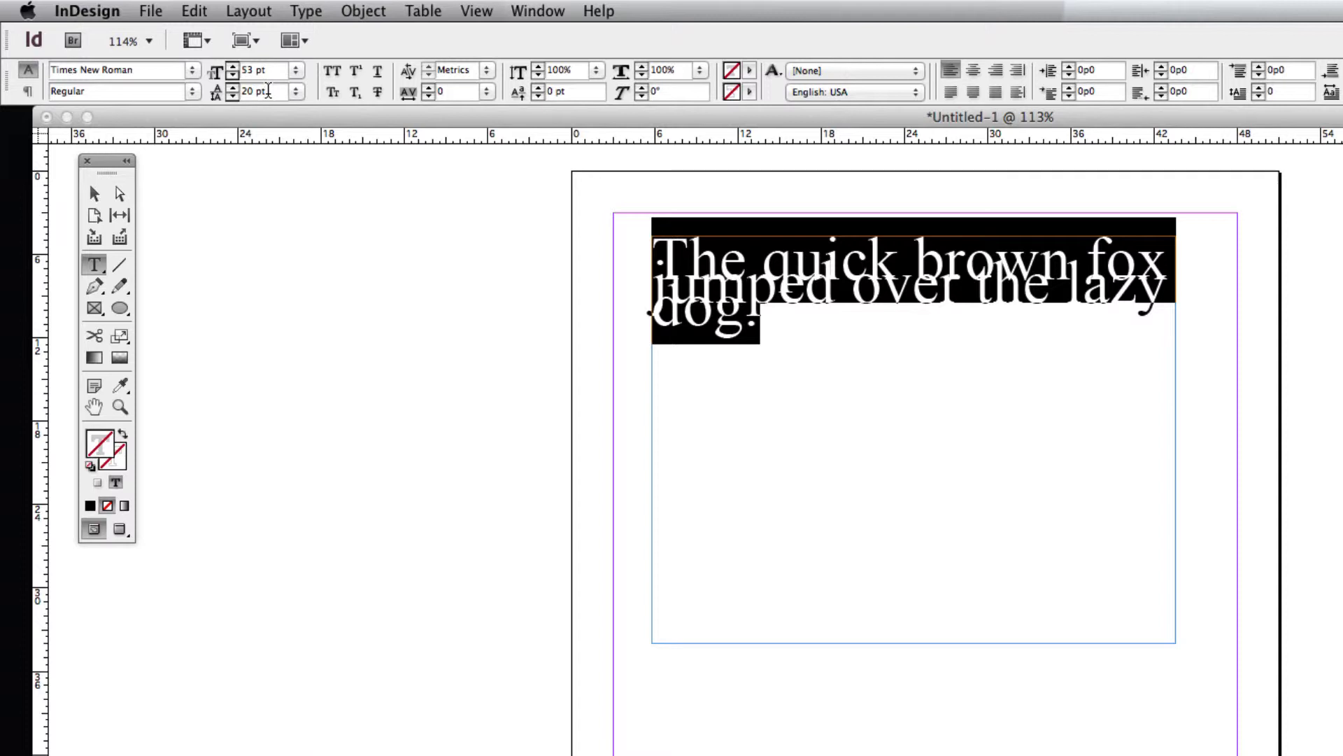
pyautogui.click(298, 92)
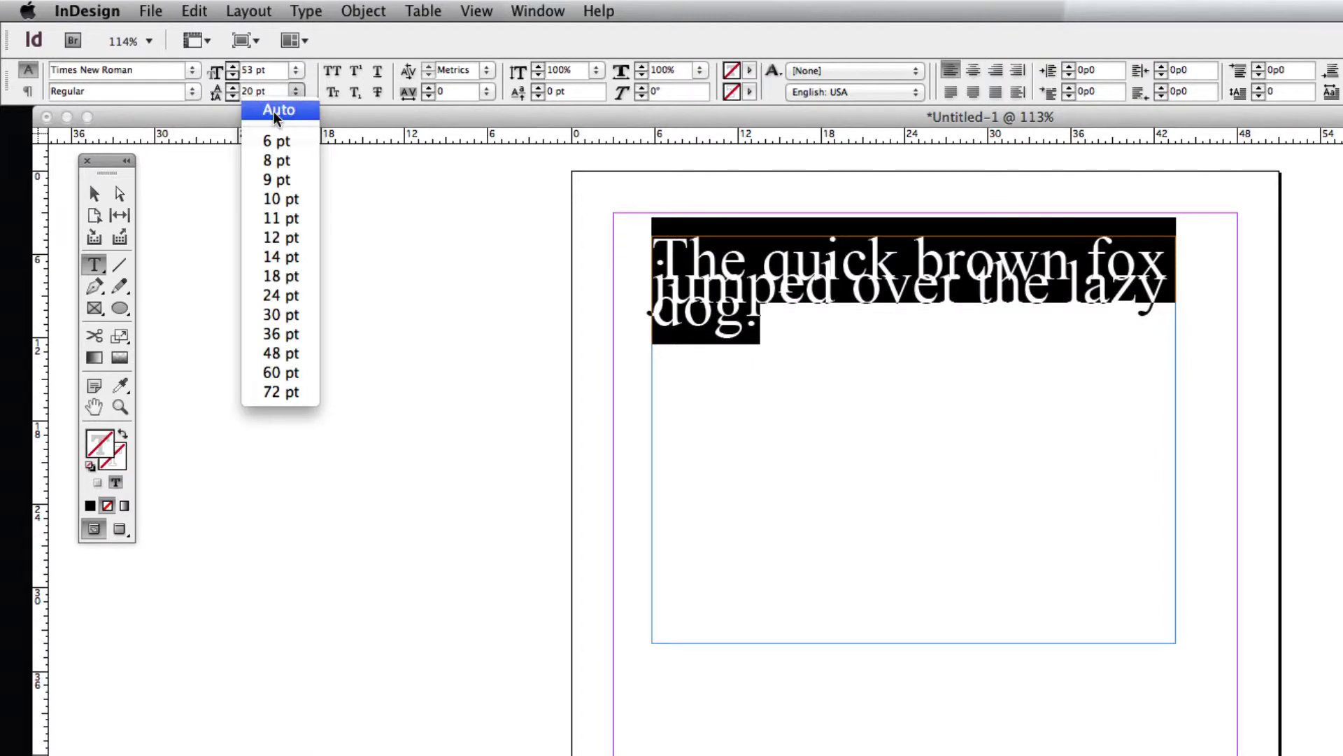
pyautogui.click(279, 112)
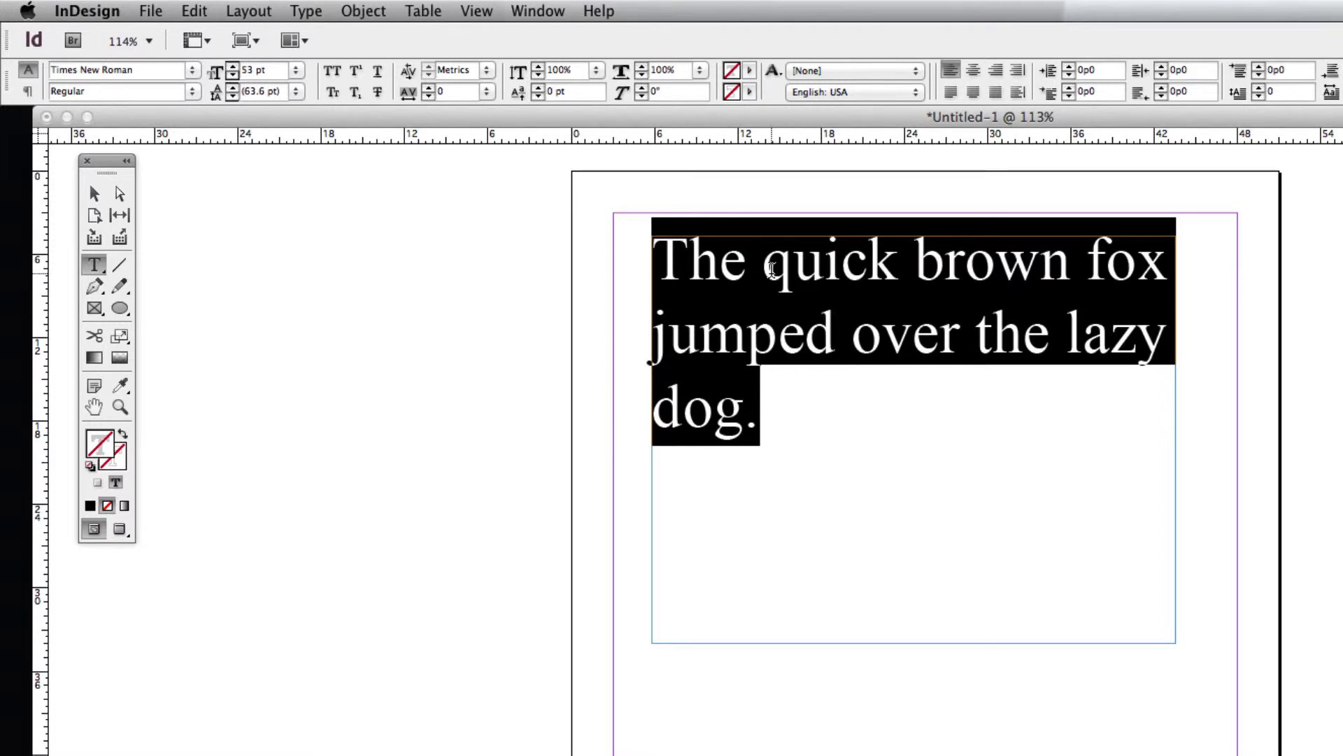
# Loosen the whole sentence's tracking with the 200 preset, and step it up to 250.
pyautogui.click(689, 268)
pyautogui.moveTo(653, 260); pyautogui.dragTo(748, 263)
pyautogui.click(670, 262)
pyautogui.moveTo(665, 263); pyautogui.dragTo(1140, 406)
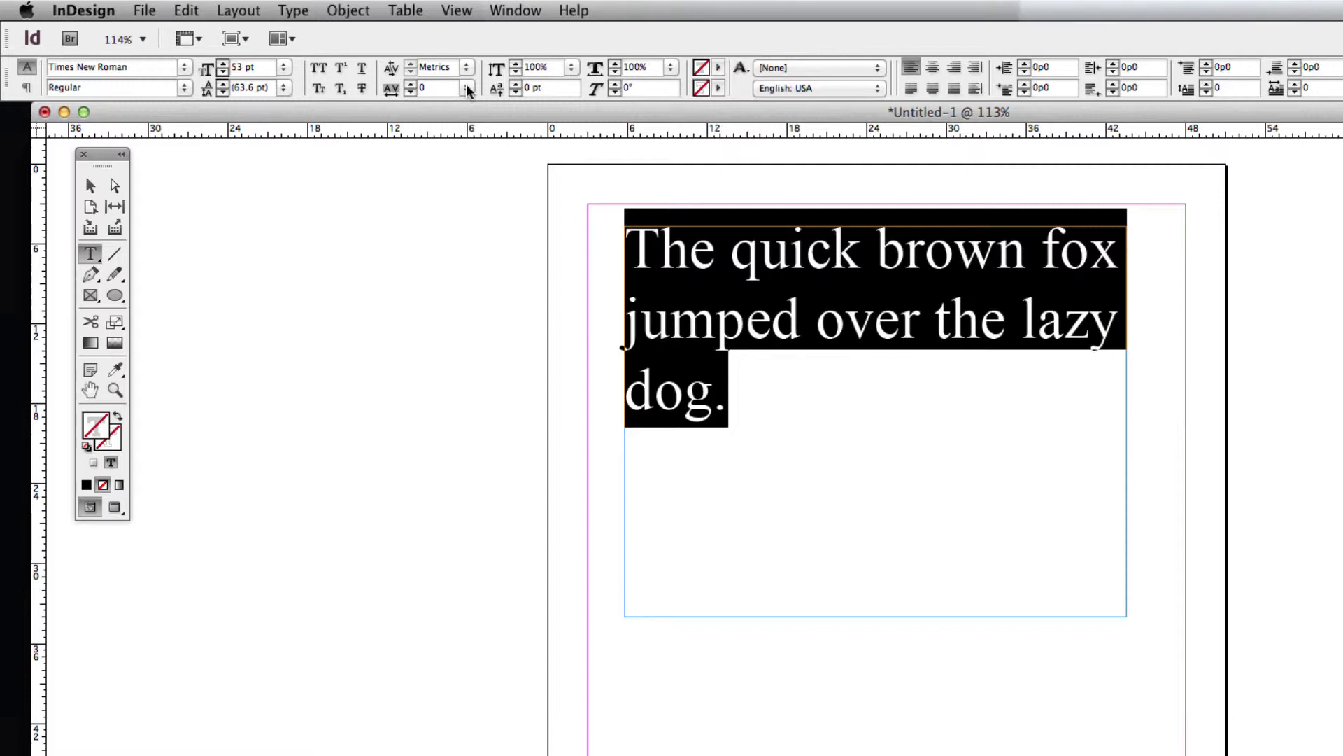
pyautogui.click(466, 86)
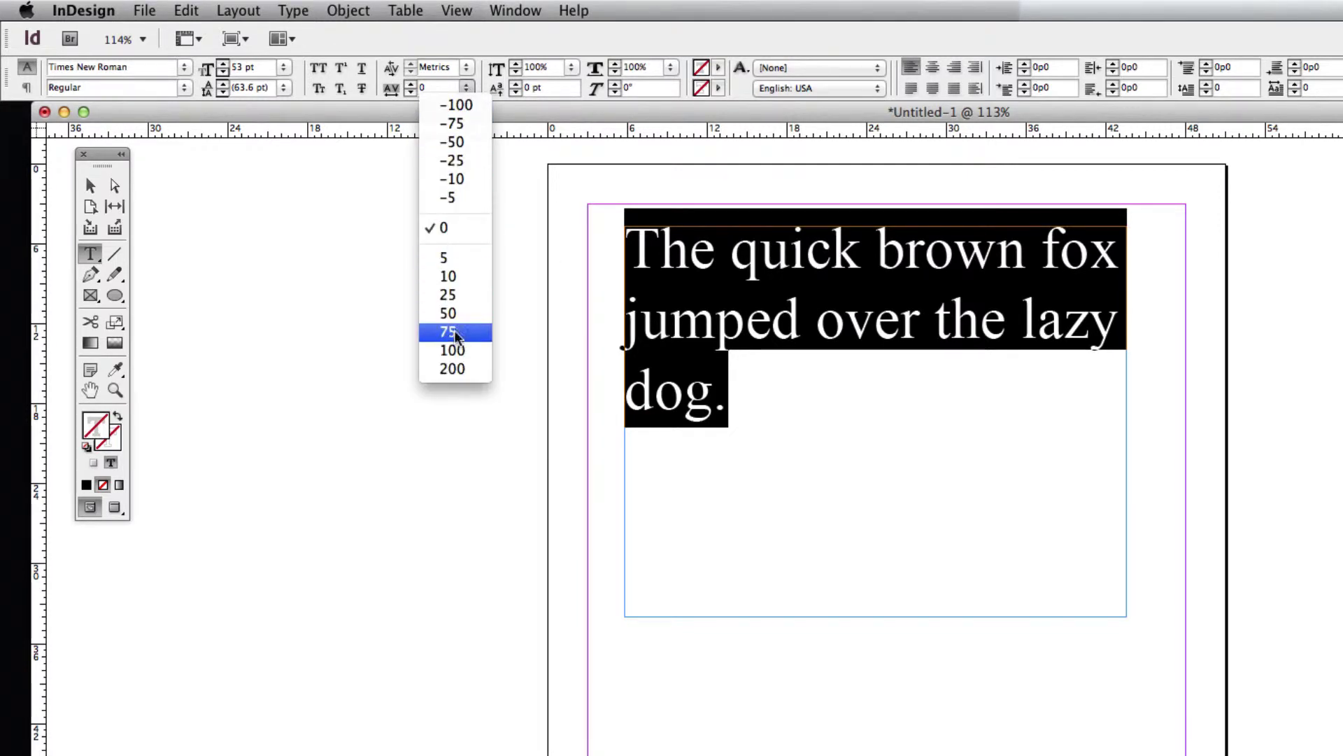
pyautogui.click(454, 368)
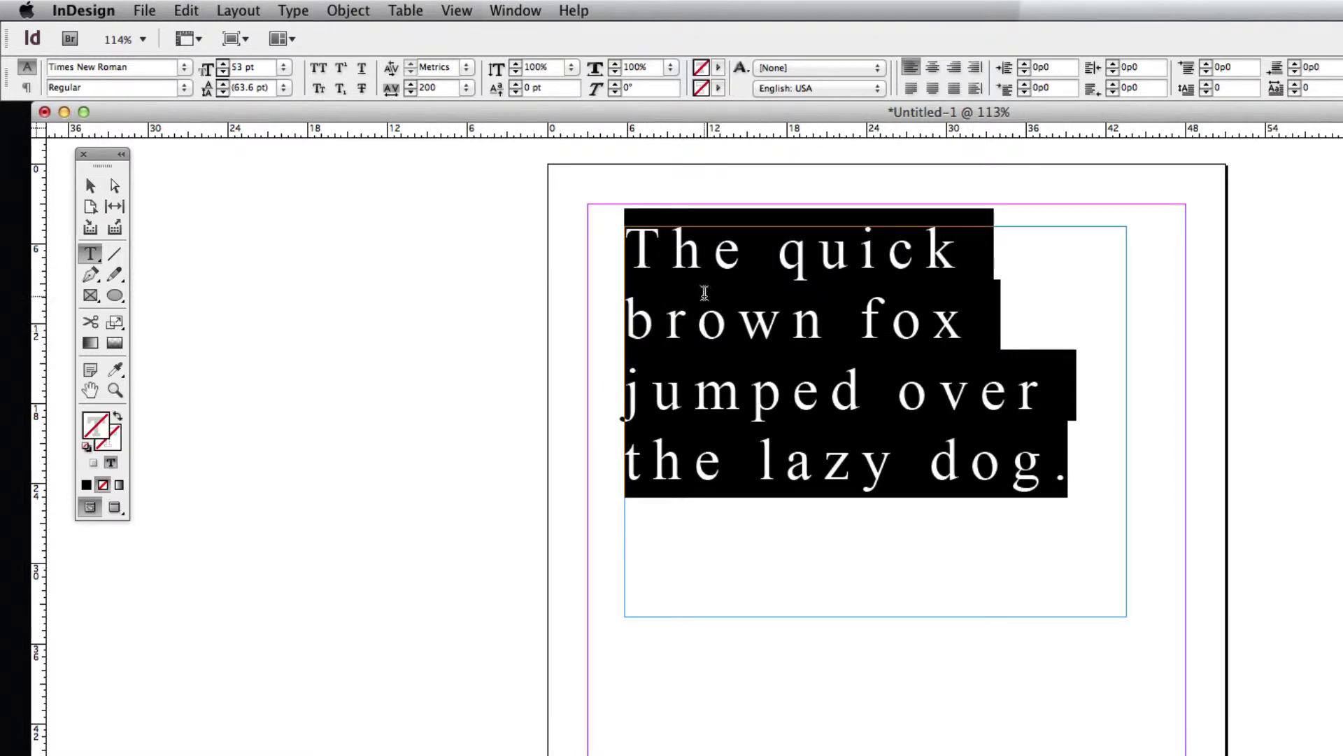
pyautogui.click(443, 82)
pyautogui.press('Up')
pyautogui.press('Up')
pyautogui.press('Up')
pyautogui.press('Up')
pyautogui.press('Up')
pyautogui.press('Up')
pyautogui.press('Up')
pyautogui.press('Up')
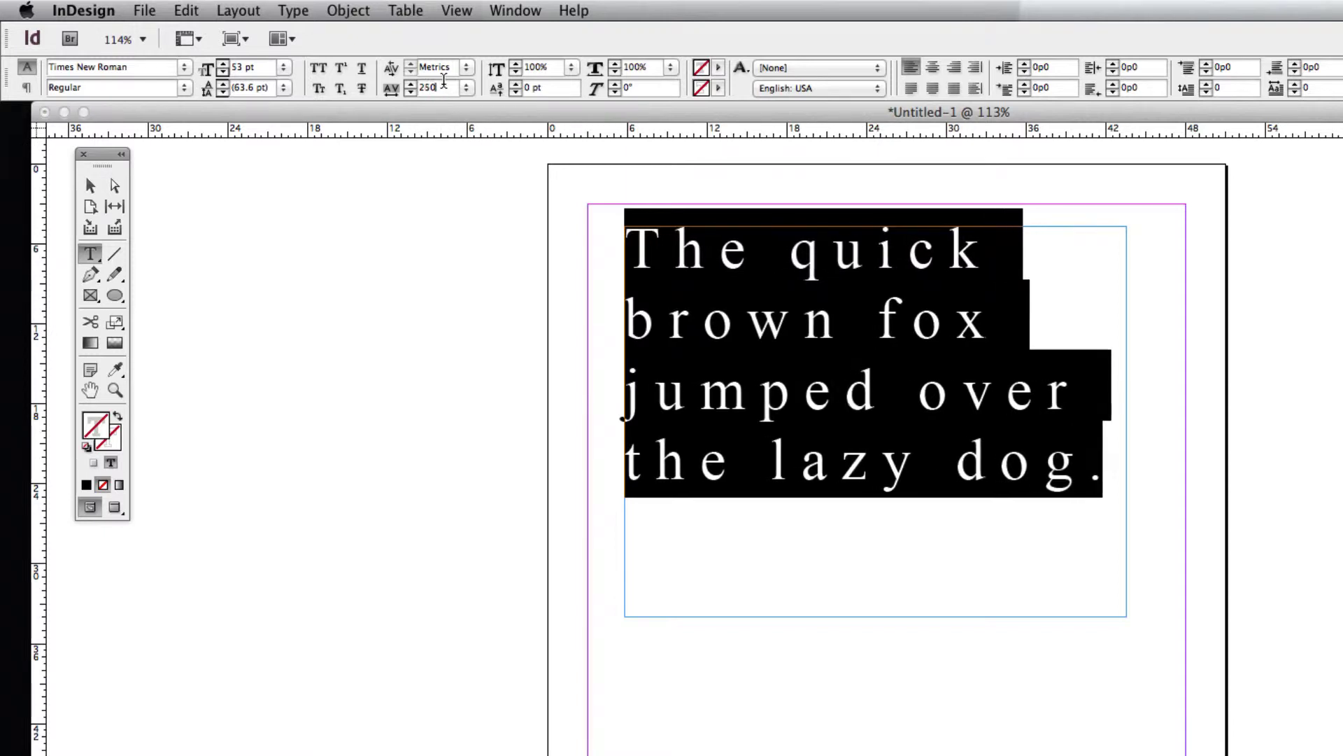
# Step the sentence's tracking down to -150 so the letters overlap.
pyautogui.press('Down')
pyautogui.press('Down')
pyautogui.press('Down')
pyautogui.press('Down')
pyautogui.press('Down')
pyautogui.press('Down')
pyautogui.press('Down')
pyautogui.press('Down')
pyautogui.press('Down')
pyautogui.press('Down')
pyautogui.press('Down')
pyautogui.press('Down')
pyautogui.press('Down')
pyautogui.press('Down')
pyautogui.press('Down')
pyautogui.press('Down')
pyautogui.press('Down')
pyautogui.press('Down')
pyautogui.press('Down')
pyautogui.press('Down')
pyautogui.press('Down')
pyautogui.press('Down')
pyautogui.press('Down')
pyautogui.press('Down')
pyautogui.press('Down')
pyautogui.press('Down')
pyautogui.press('Down')
pyautogui.press('Down')
pyautogui.press('Down')
pyautogui.press('Down')
pyautogui.press('Down')
pyautogui.press('Down')
pyautogui.press('Down')
pyautogui.press('Down')
pyautogui.press('Down')
pyautogui.press('Down')
pyautogui.press('Down')
pyautogui.press('Down')
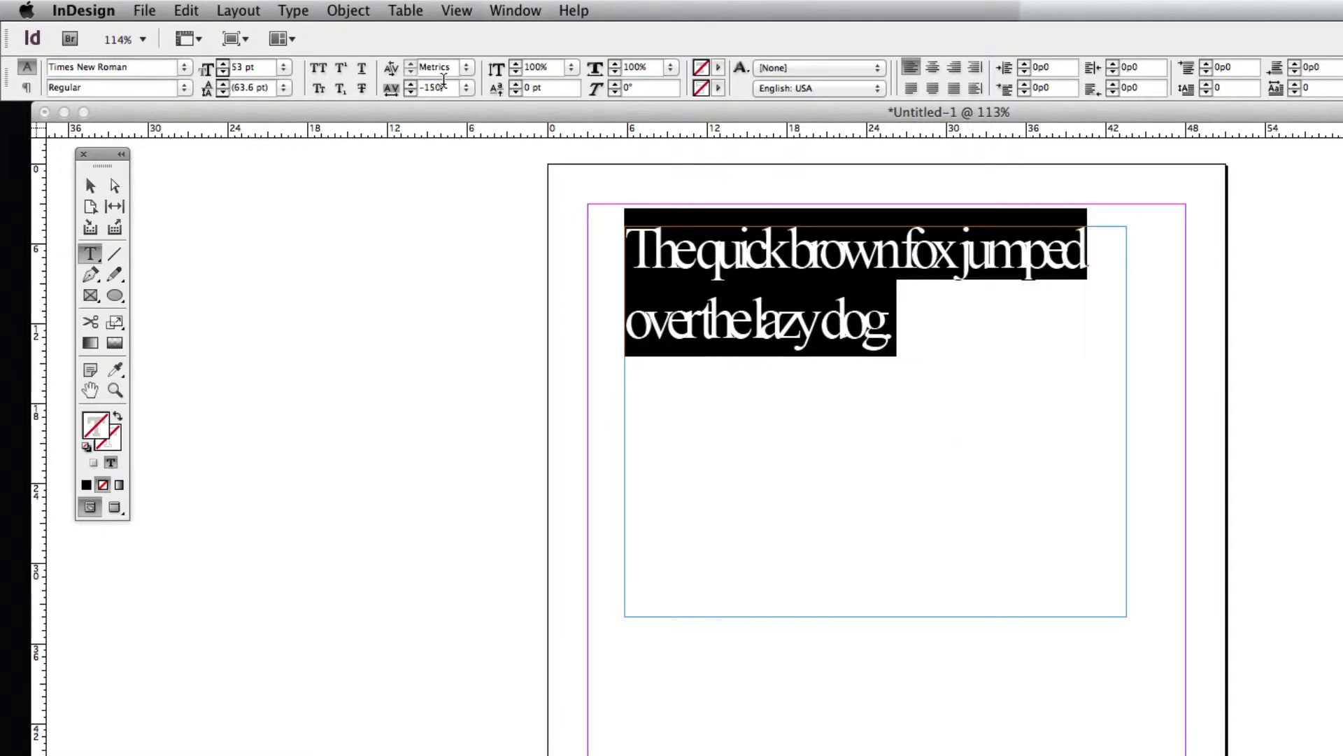
# Apply the -100 tracking preset to the sentence and raise the tracking to -20.
pyautogui.click(466, 88)
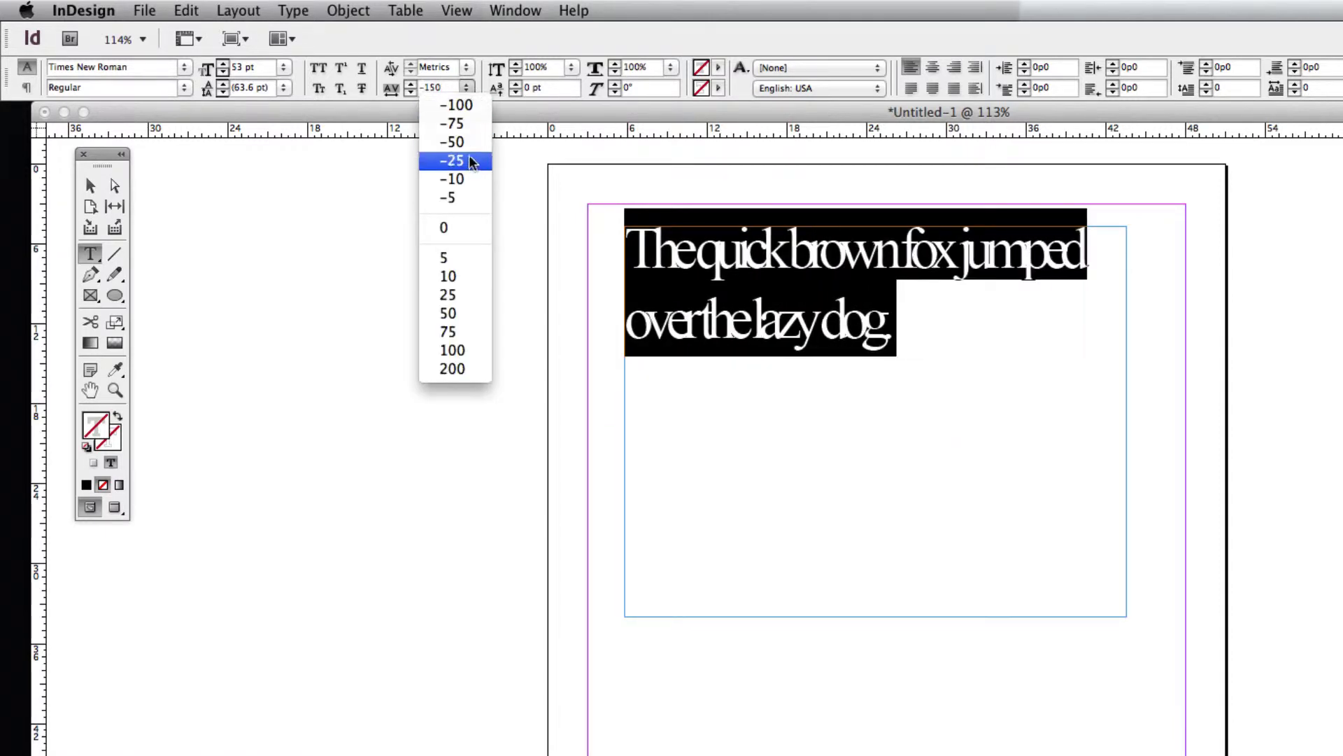
pyautogui.click(466, 107)
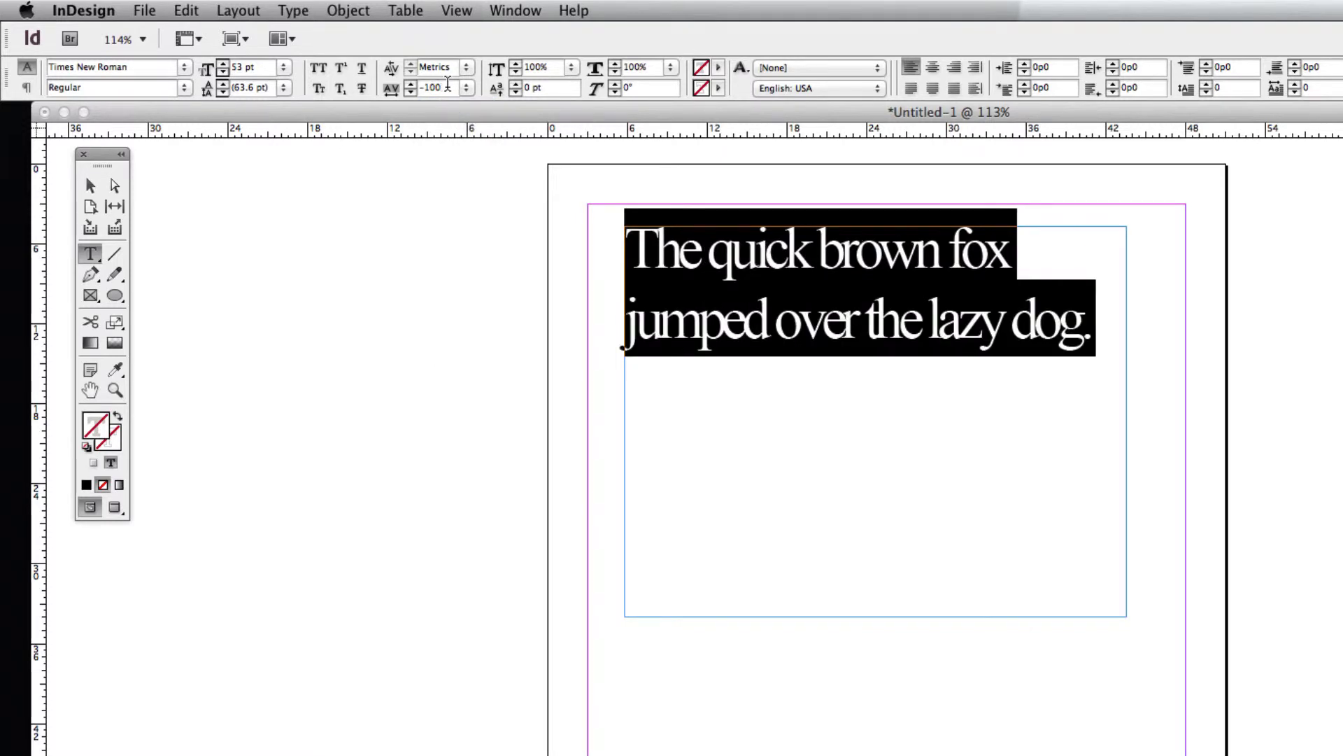
pyautogui.press('Up')
pyautogui.press('Up')
pyautogui.press('Up')
pyautogui.press('Up')
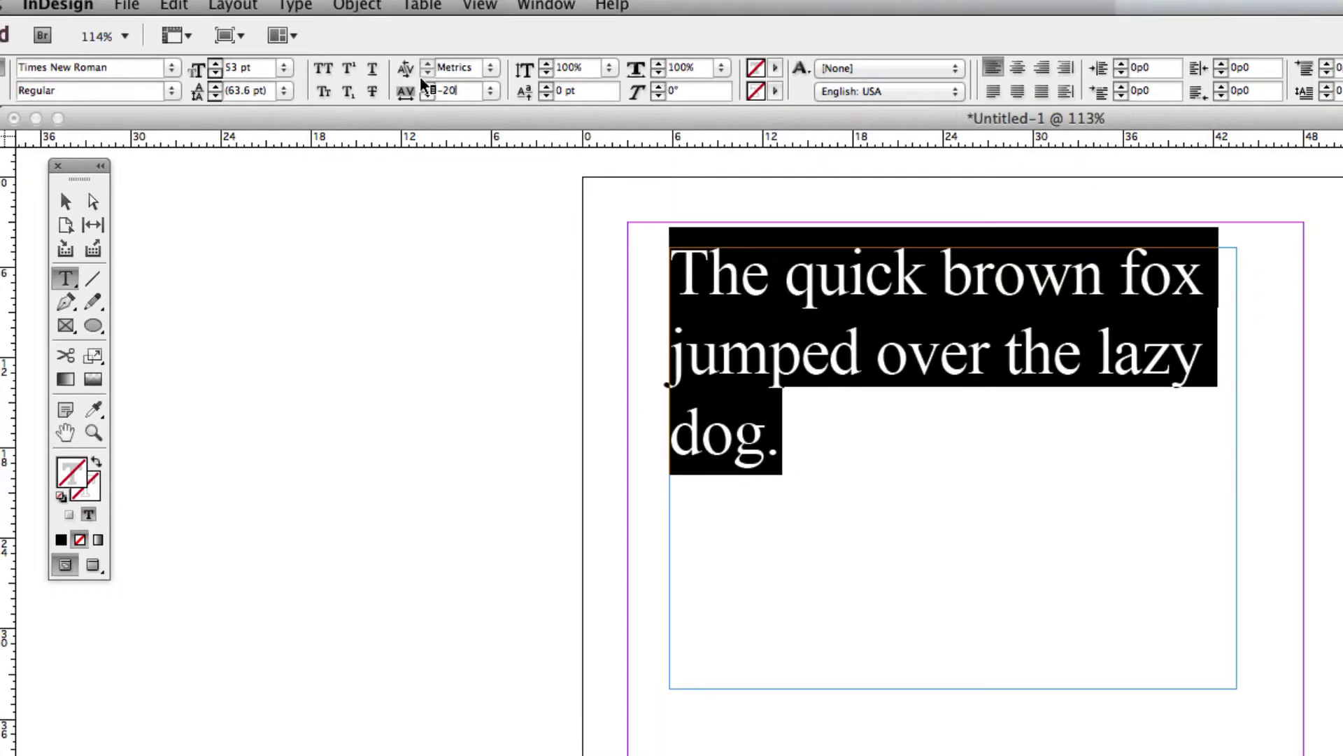
# Try 200 kerning between the T and h of "The", and set that pair's kerning to 0.
pyautogui.click(717, 277)
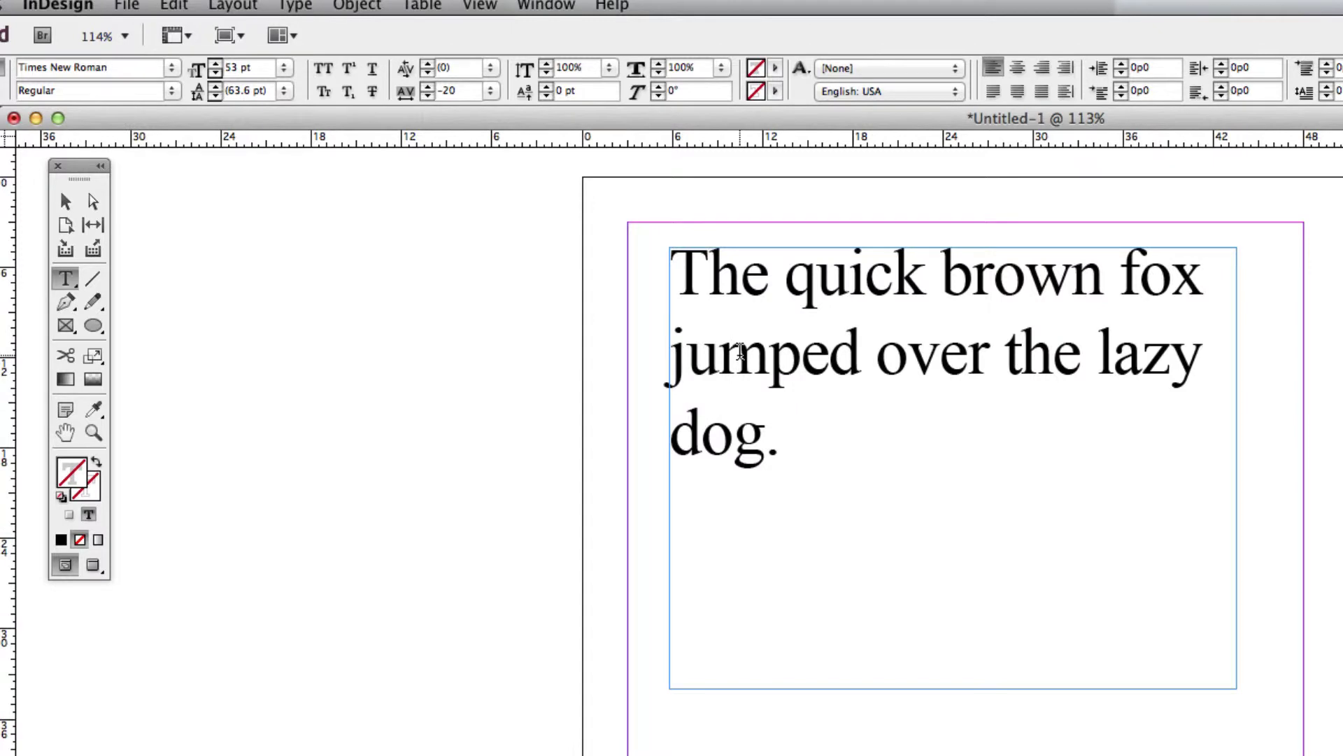
pyautogui.moveTo(679, 270); pyautogui.dragTo(778, 427)
pyautogui.click(716, 274)
pyautogui.click(491, 68)
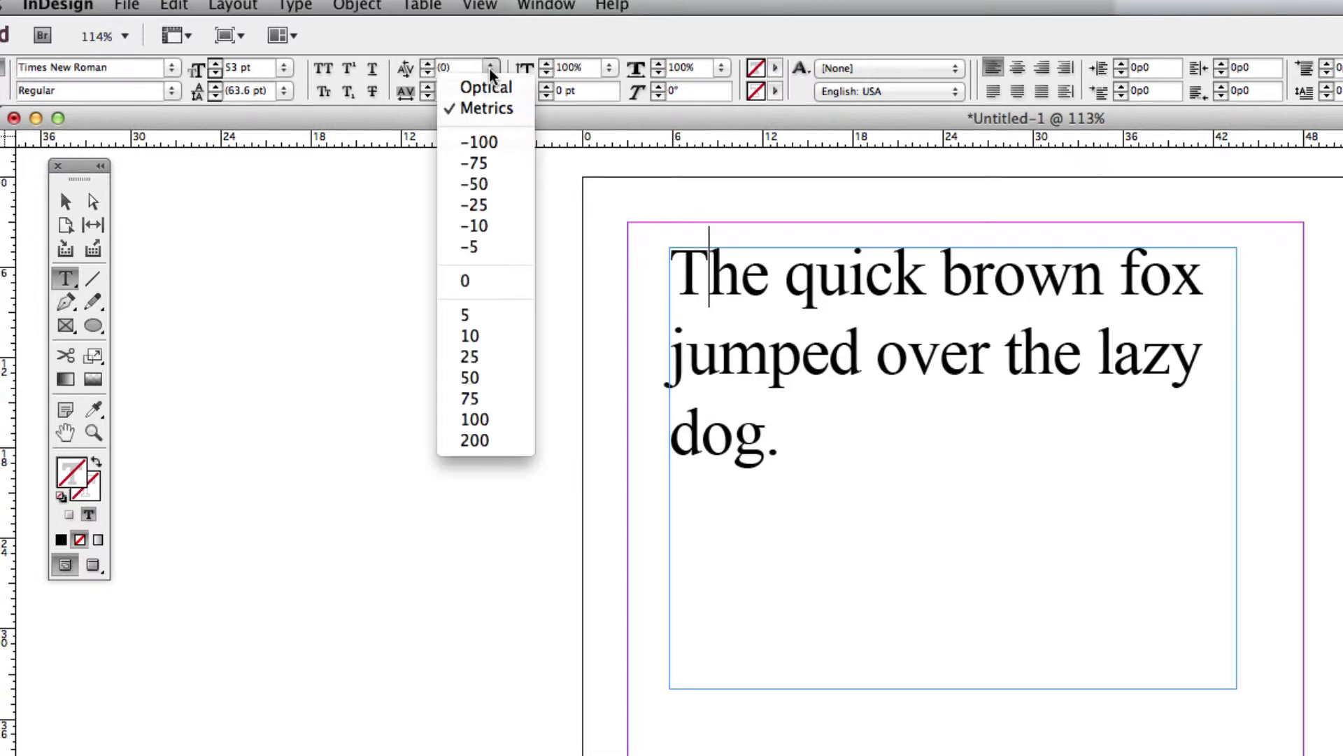
pyautogui.click(490, 441)
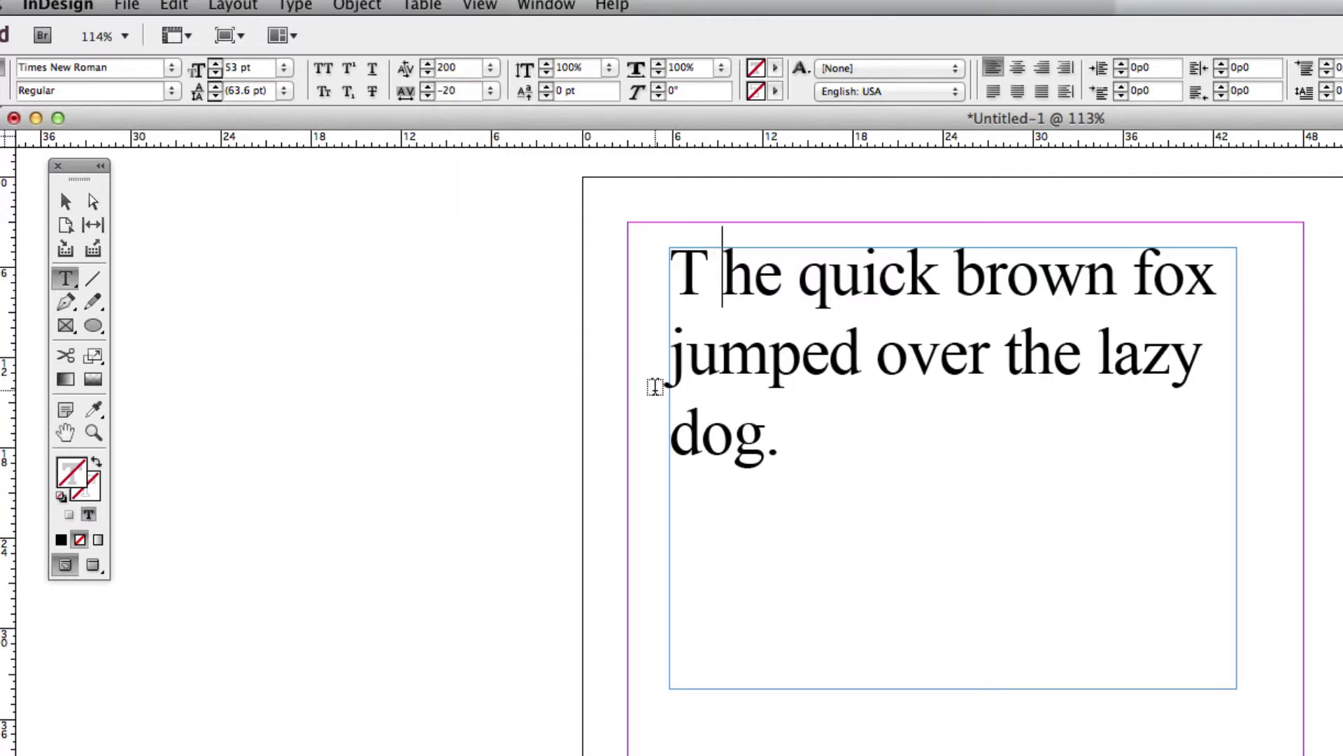
pyautogui.click(494, 69)
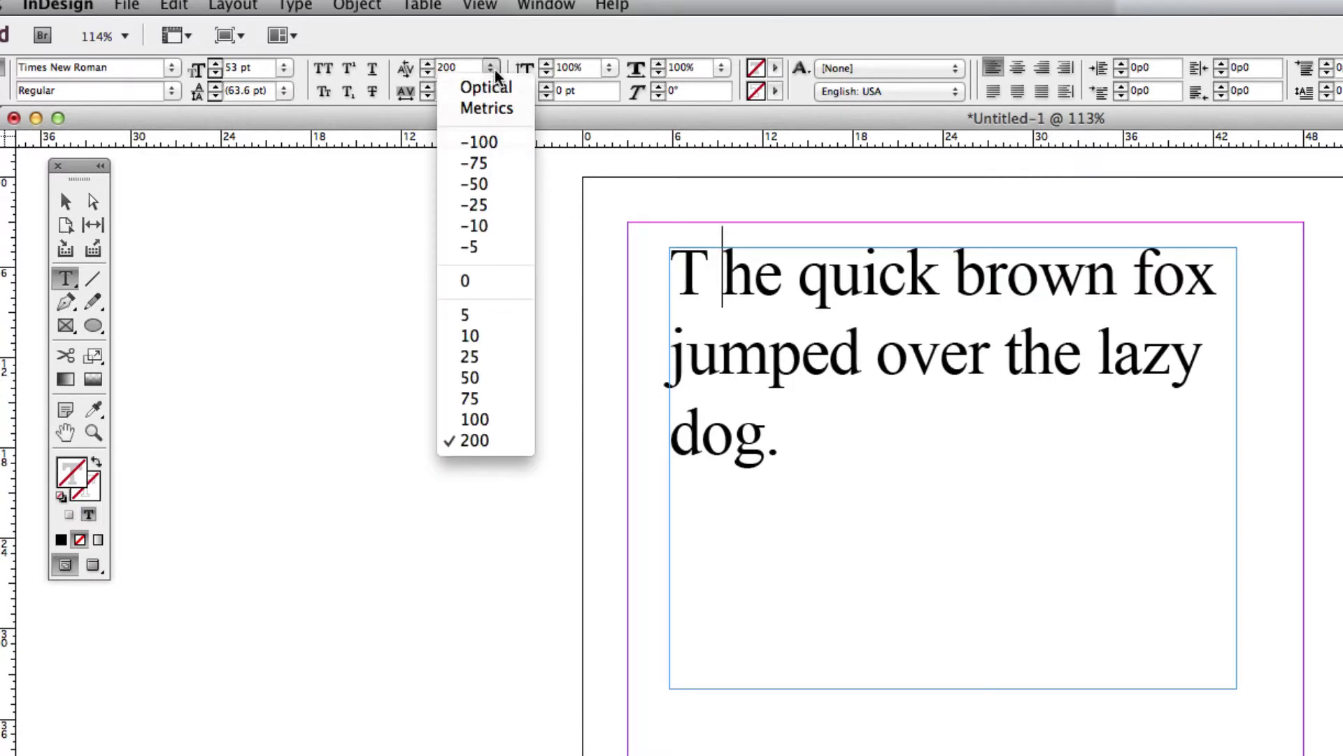
pyautogui.click(513, 279)
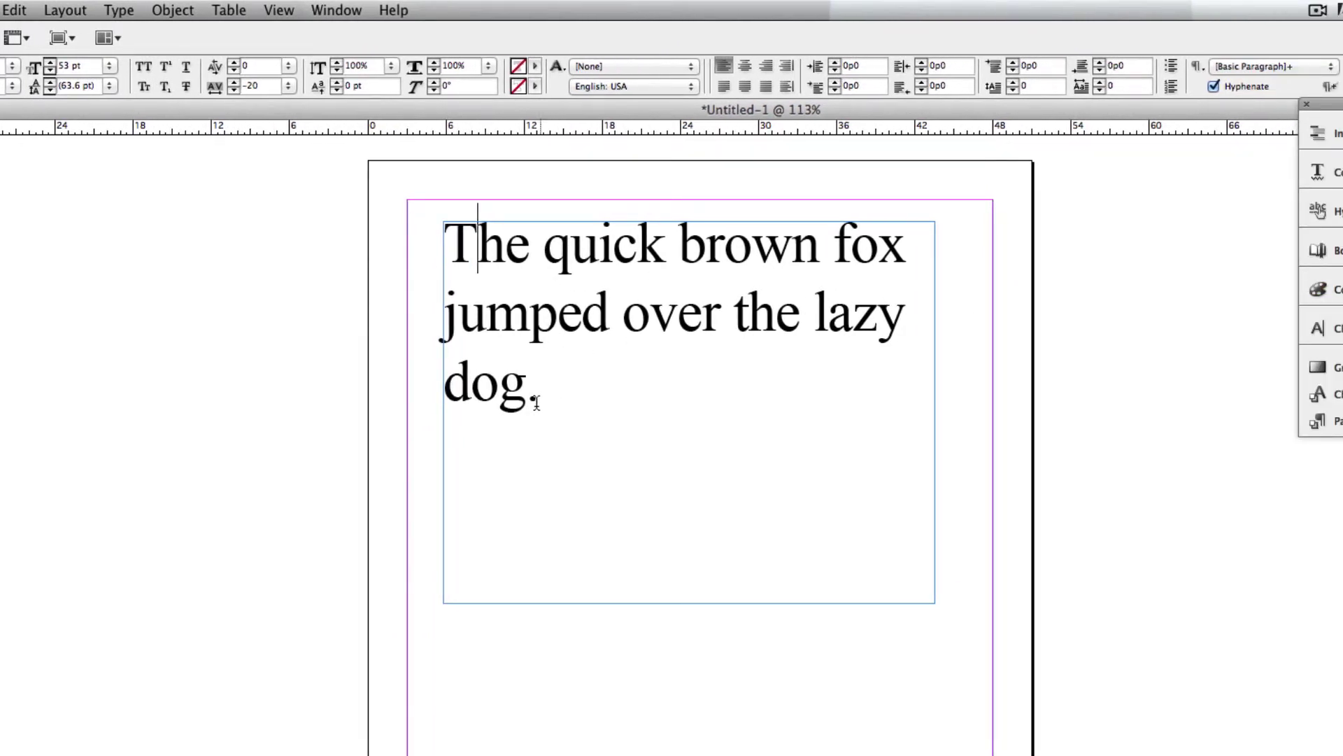
# Add the filler text "lajshd flkajsdf laksjd f;laksjd f;laksjdf;lk" after the sentence.
pyautogui.moveTo(535, 402); pyautogui.dragTo(609, 275)
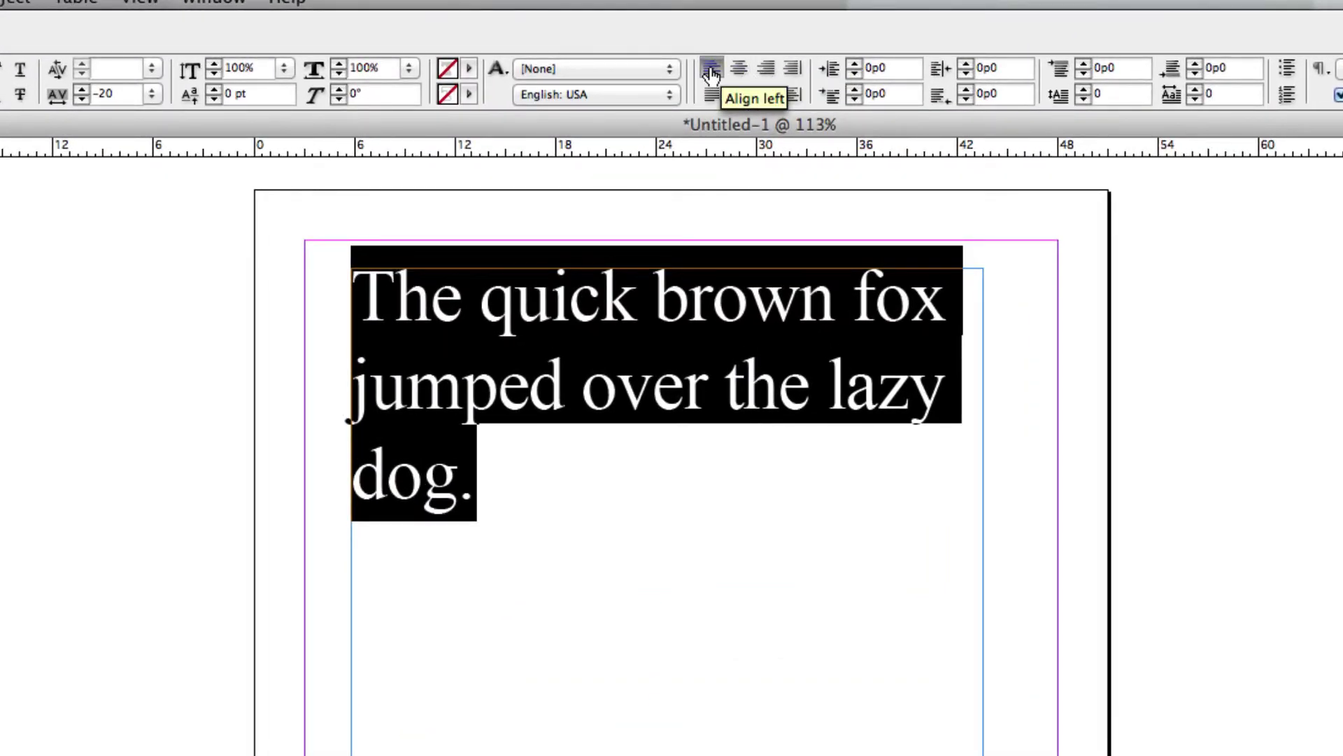
pyautogui.click(530, 496)
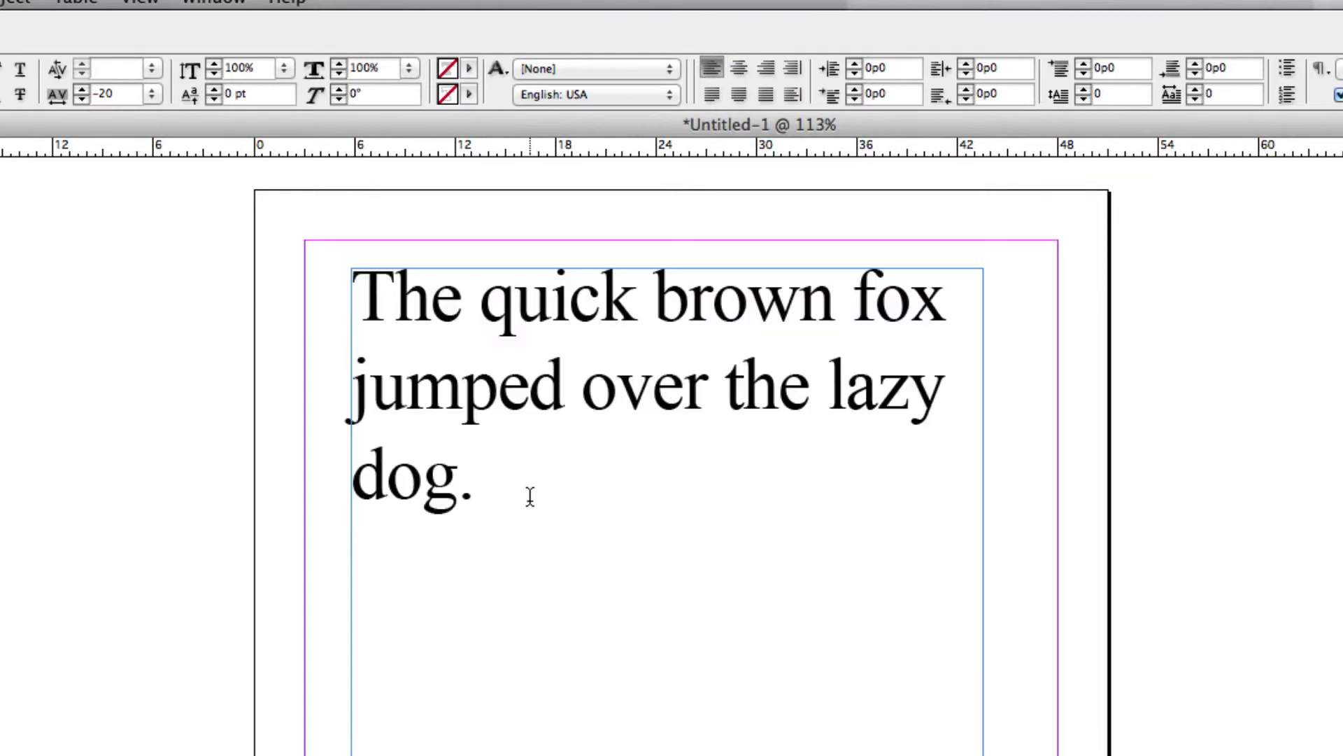
pyautogui.write('lajshd flkajsdf laksjd f;laksjd f;laksjdf;lk')
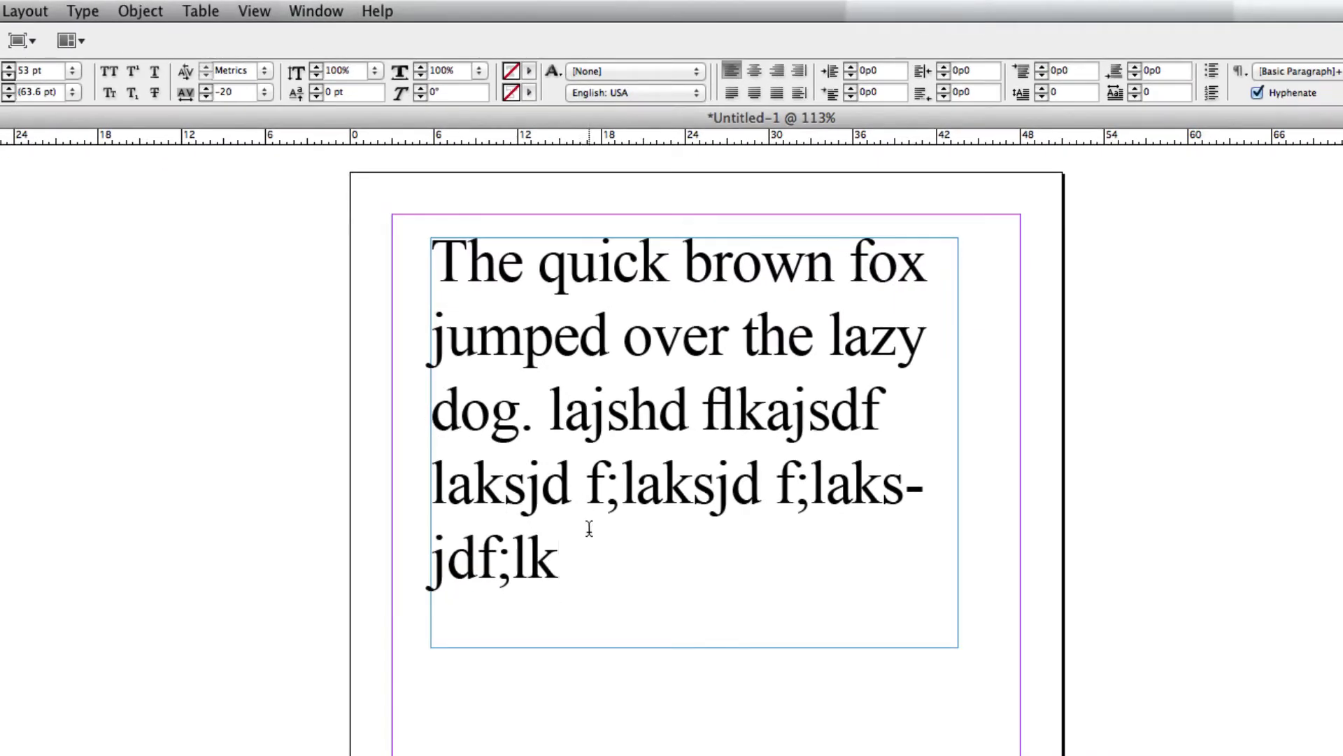
# Try center alignment and right alignment on all the text in the frame.
pyautogui.press('super+a')
pyautogui.click(754, 70)
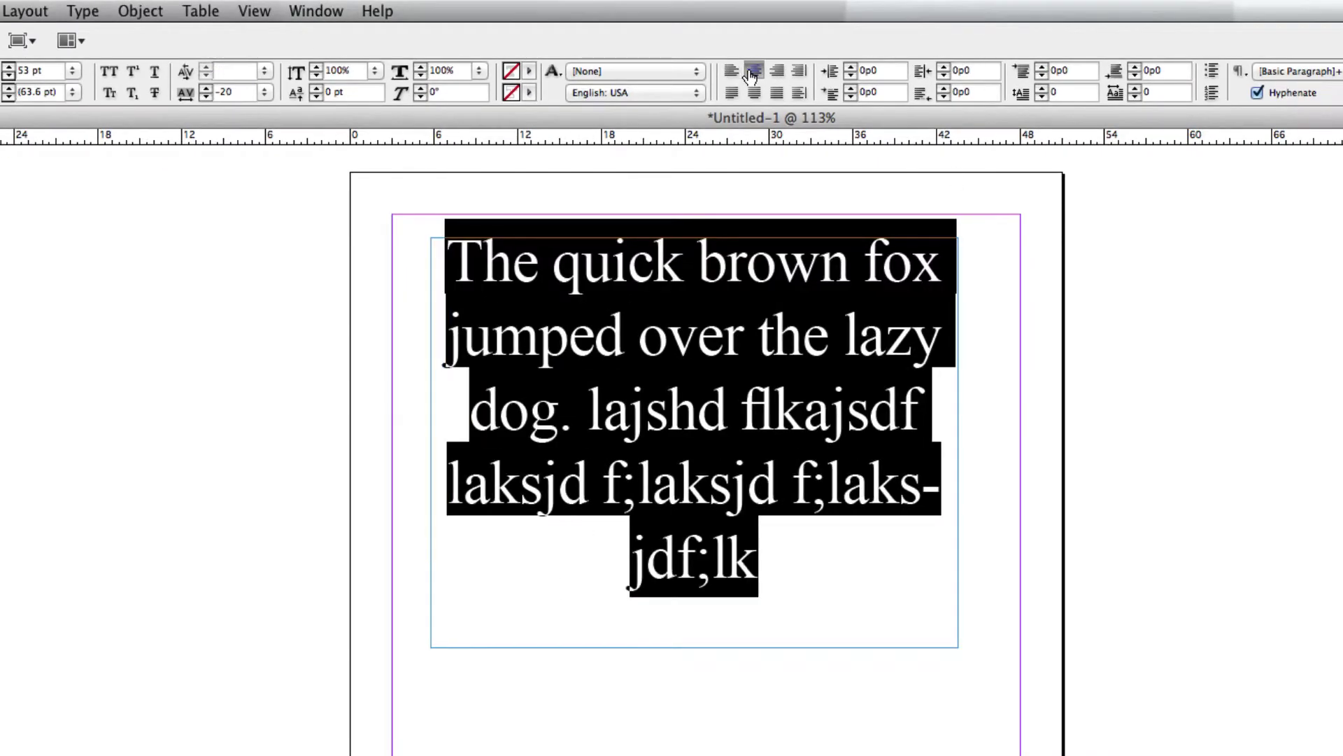
pyautogui.click(683, 609)
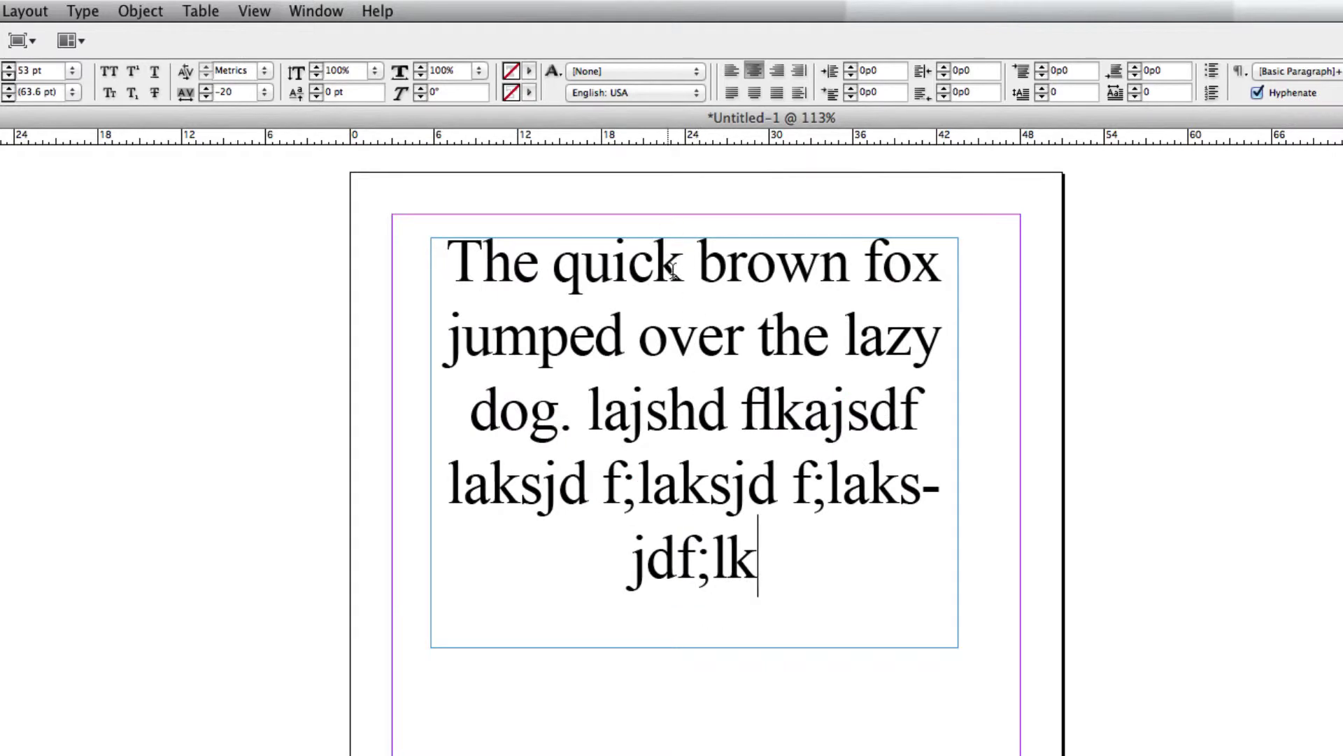
pyautogui.moveTo(770, 570); pyautogui.dragTo(429, 260)
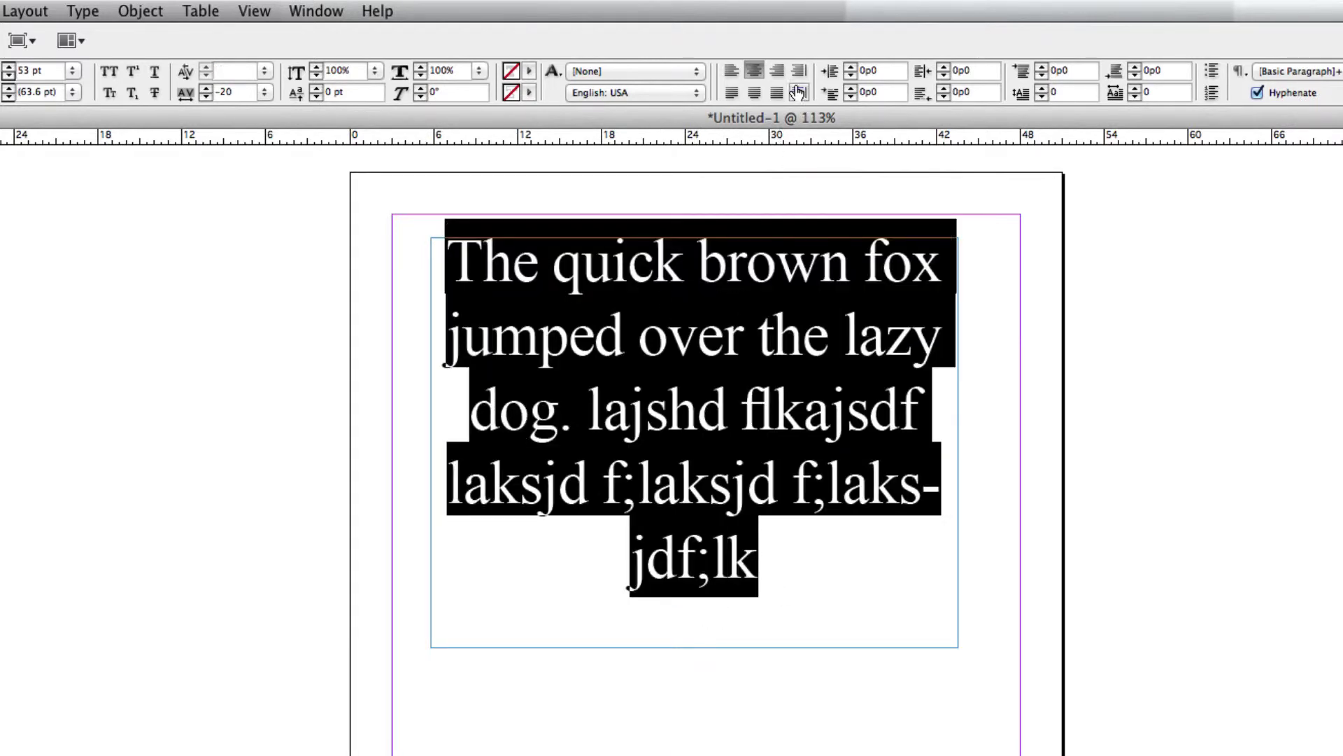
pyautogui.click(777, 70)
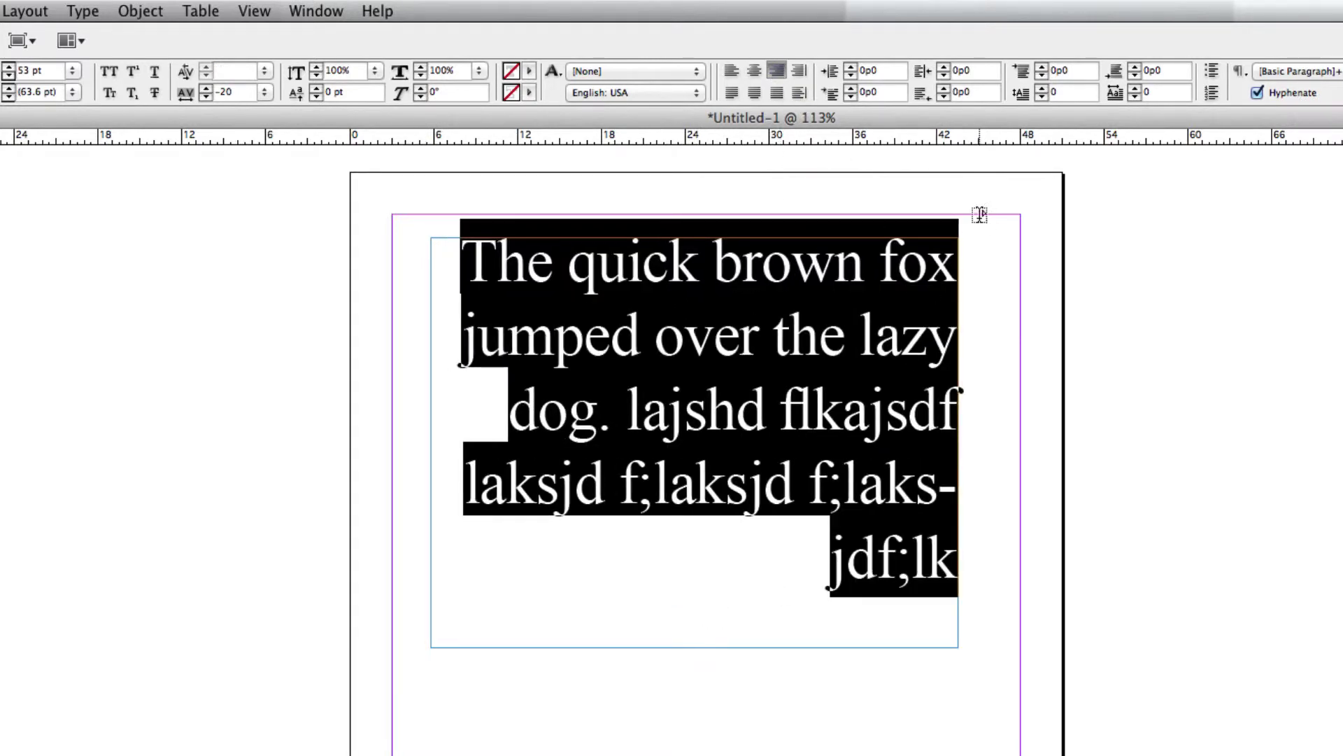
pyautogui.click(845, 490)
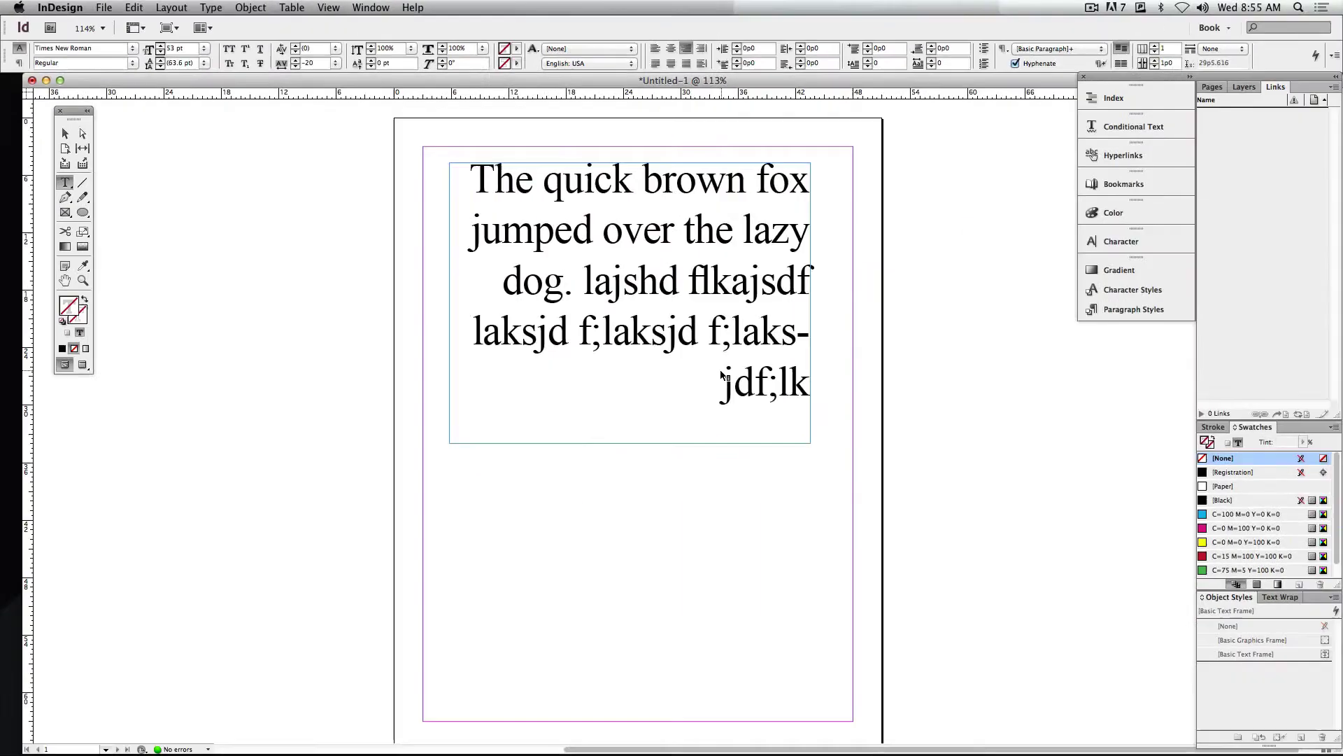
# Enlarge the text frame beyond both side edges of the page, to about 58p6 wide and 50p1.2 high.
pyautogui.press('Escape')
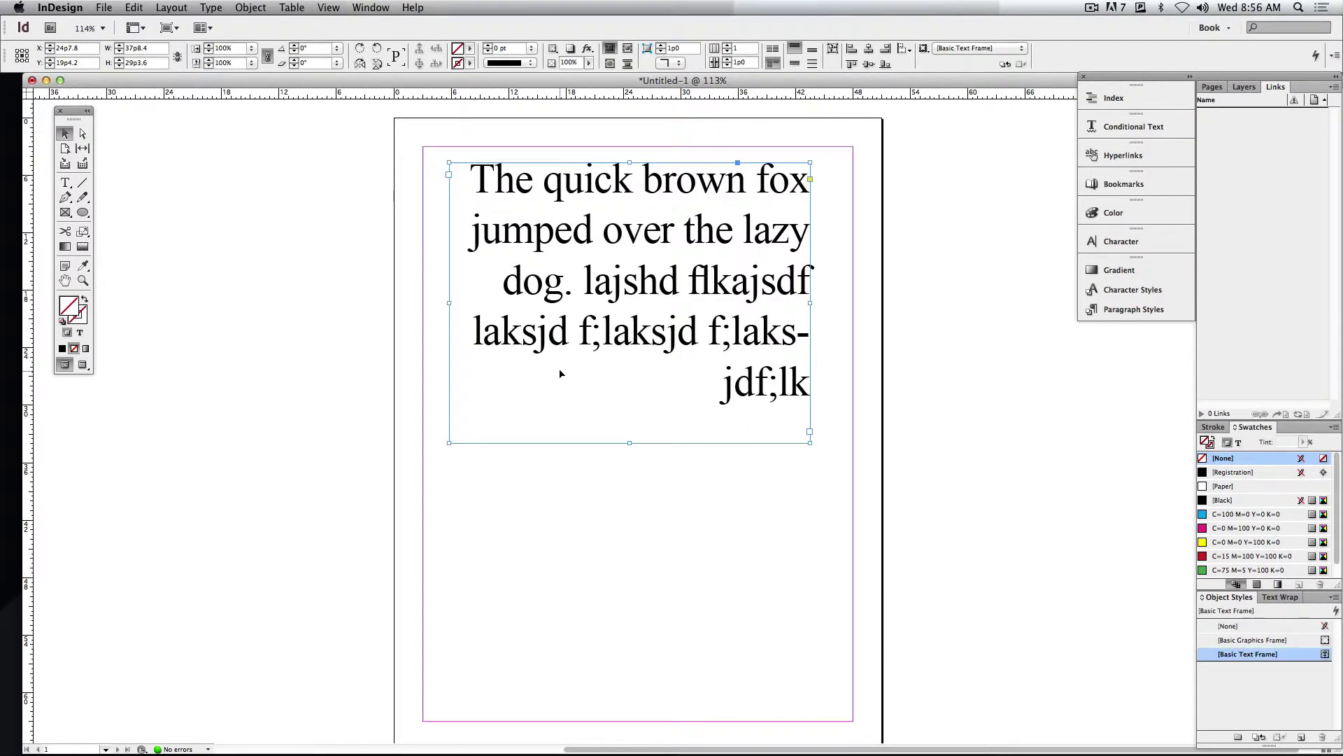
pyautogui.moveTo(447, 445); pyautogui.dragTo(438, 641)
pyautogui.moveTo(437, 402); pyautogui.dragTo(416, 374)
pyautogui.moveTo(554, 364); pyautogui.dragTo(508, 404)
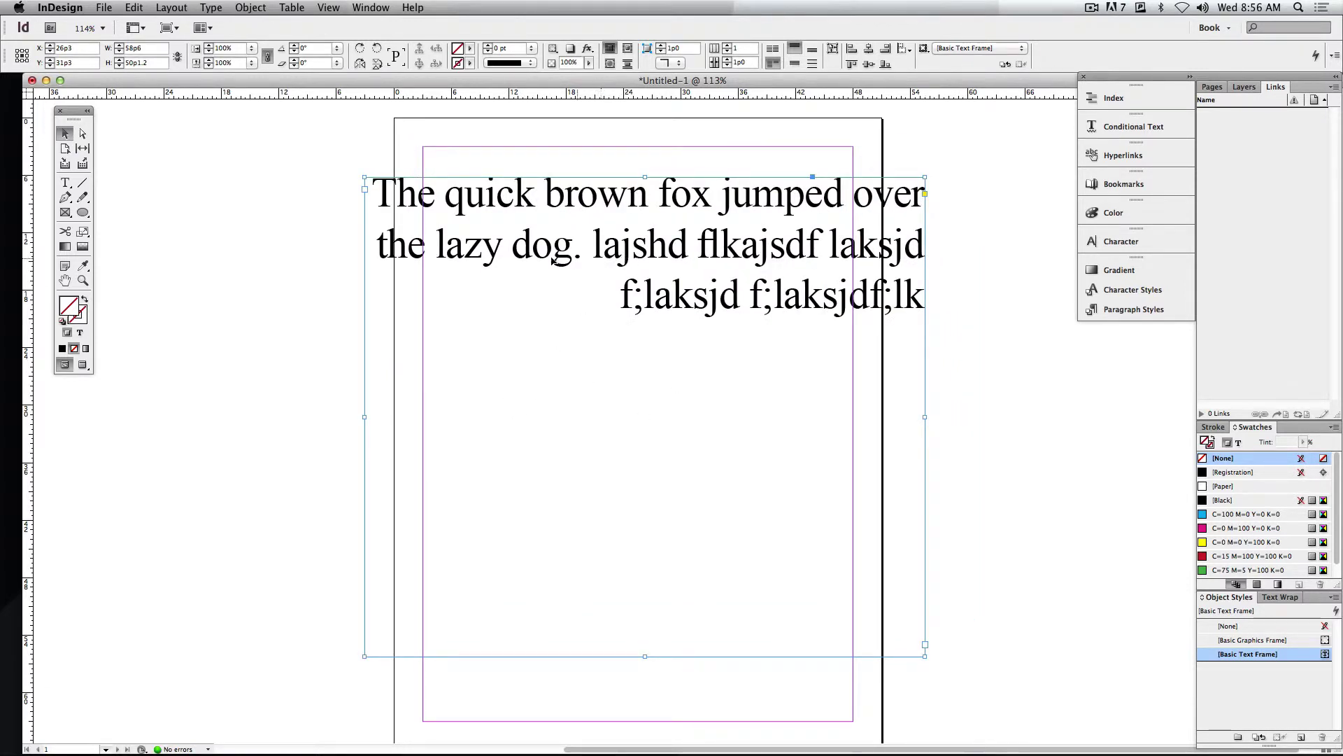
# Justify all the text with the last line aligned left.
pyautogui.doubleClick(421, 215)
pyautogui.moveTo(373, 192); pyautogui.dragTo(941, 287)
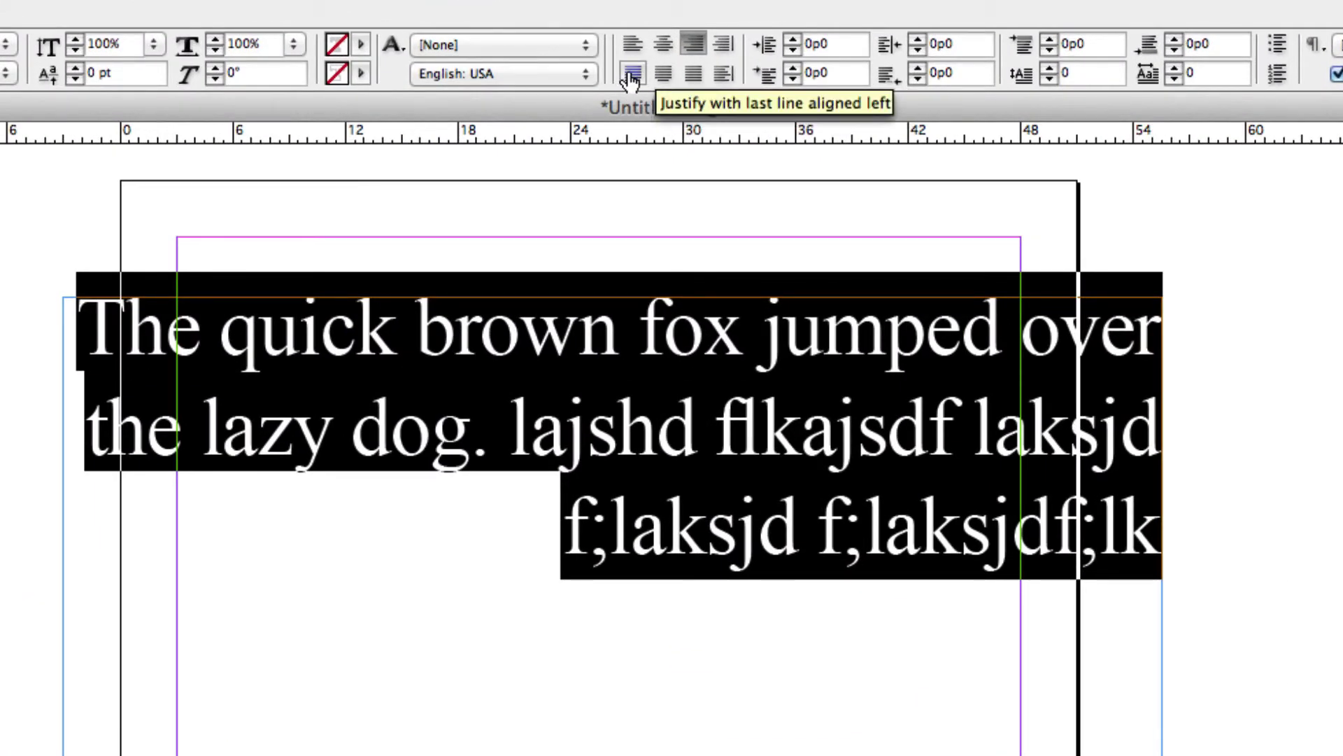
pyautogui.click(630, 79)
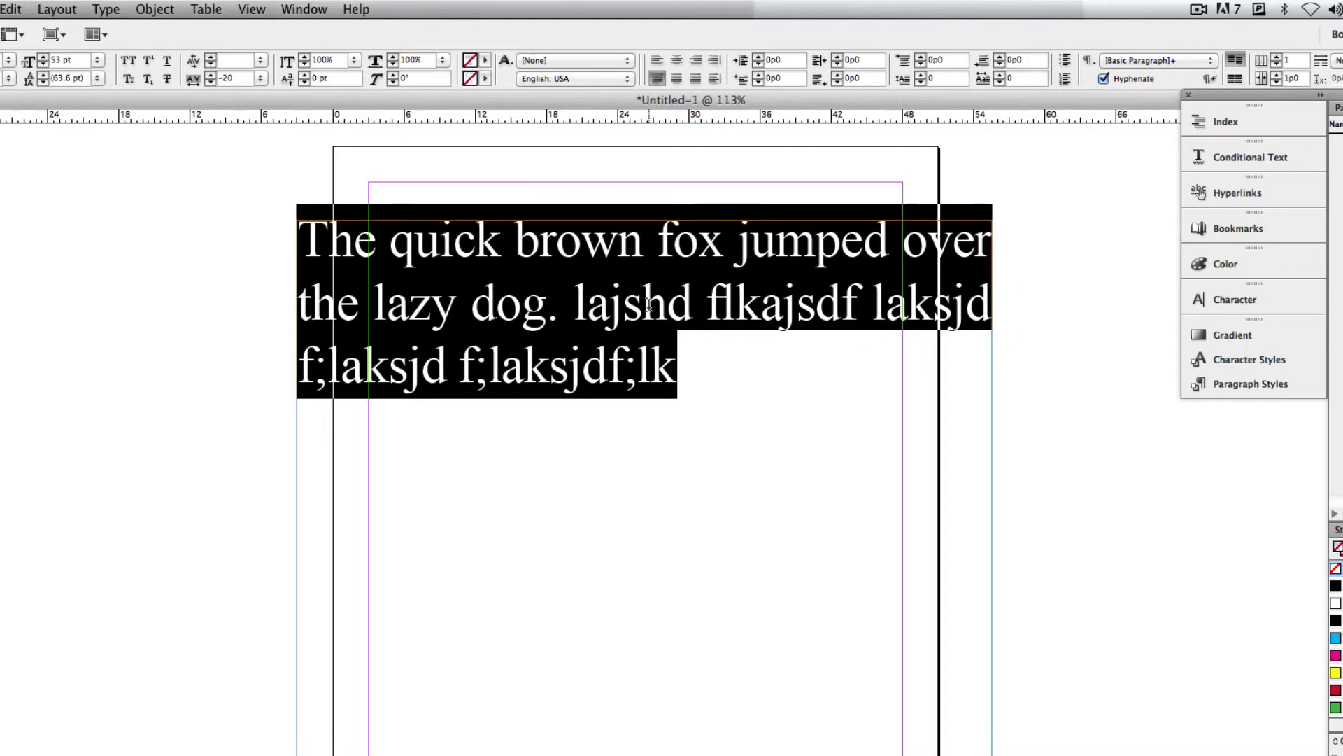
# Narrow the text frame equally from both sides to about 29p8.4 wide and deselect it.
pyautogui.click(621, 304)
pyautogui.moveTo(573, 301); pyautogui.dragTo(676, 362)
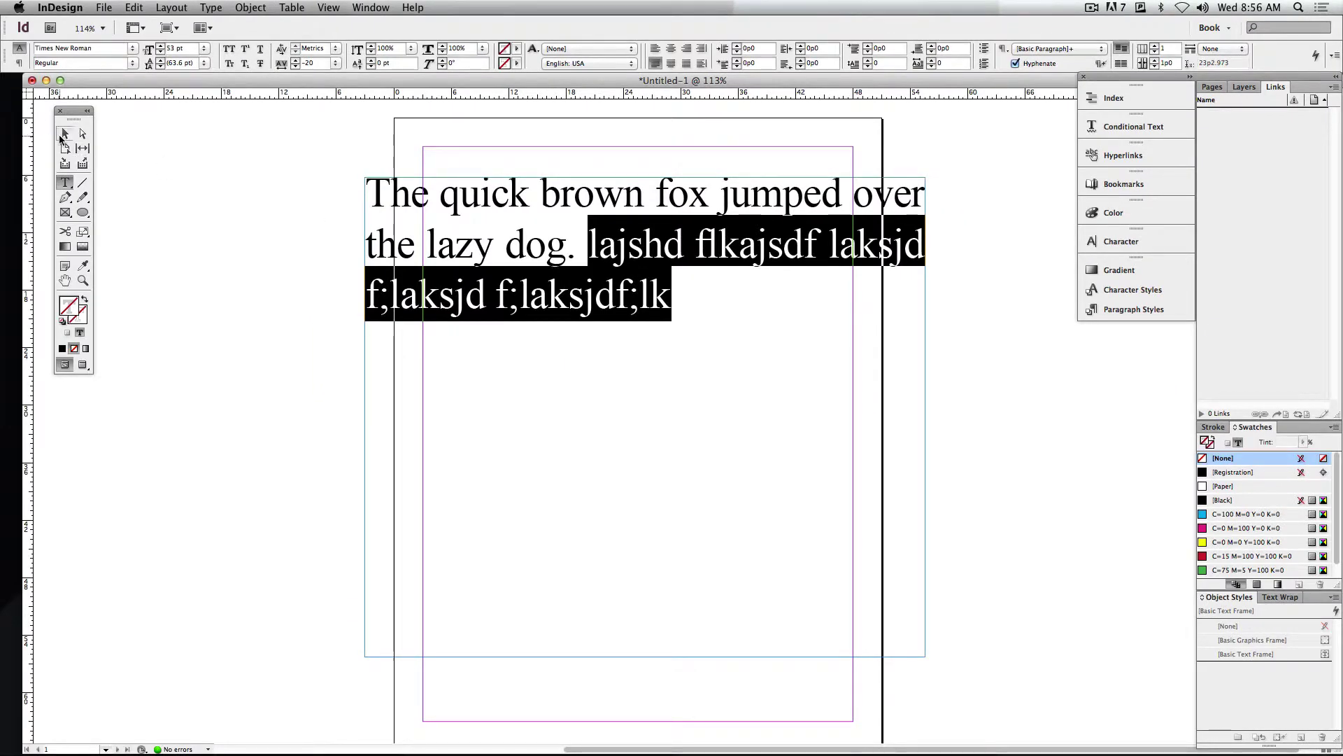
pyautogui.click(62, 134)
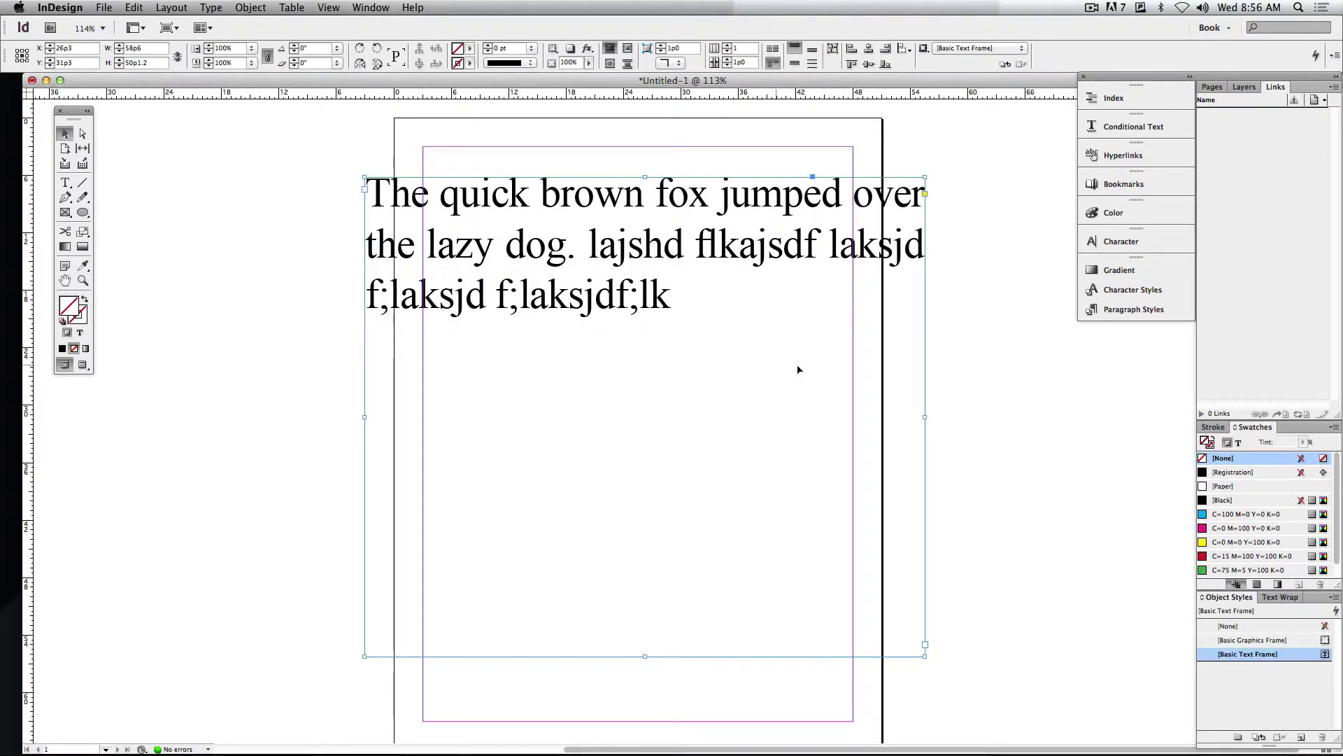
pyautogui.moveTo(927, 419); pyautogui.dragTo(788, 418)
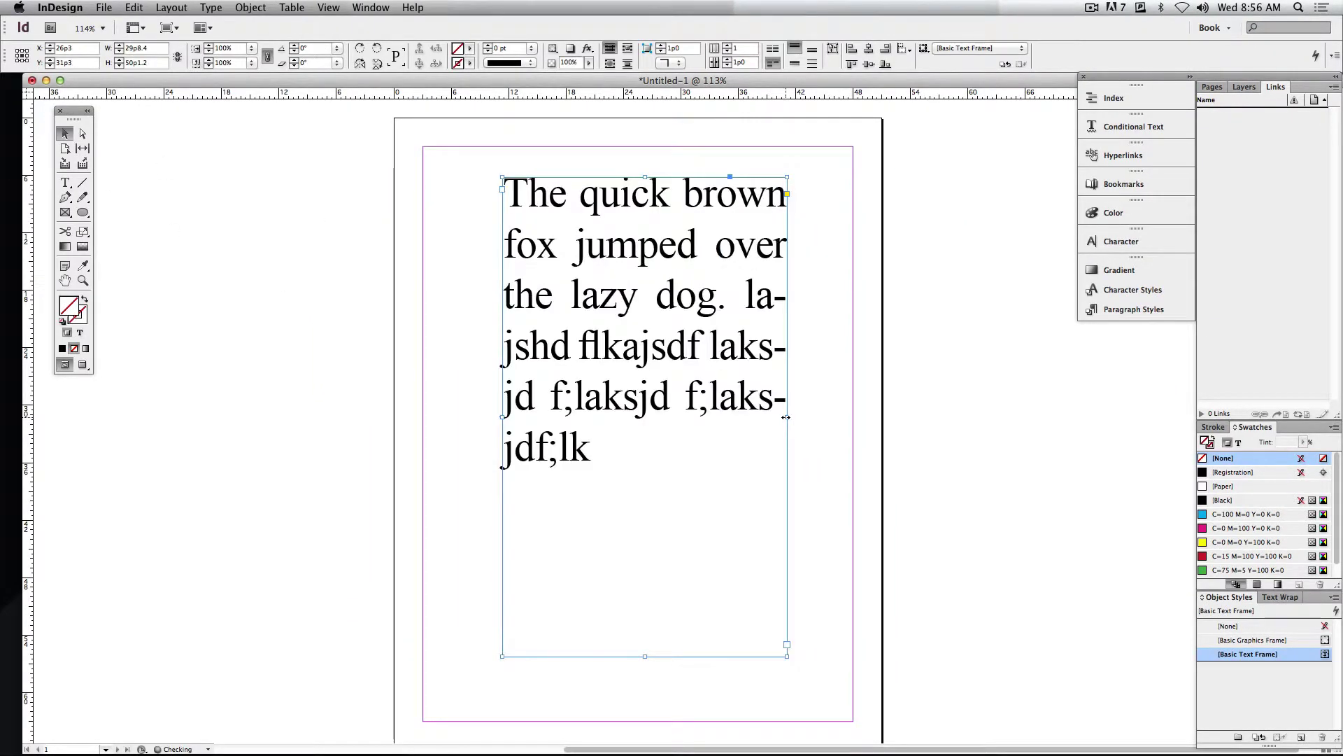
pyautogui.click(803, 198)
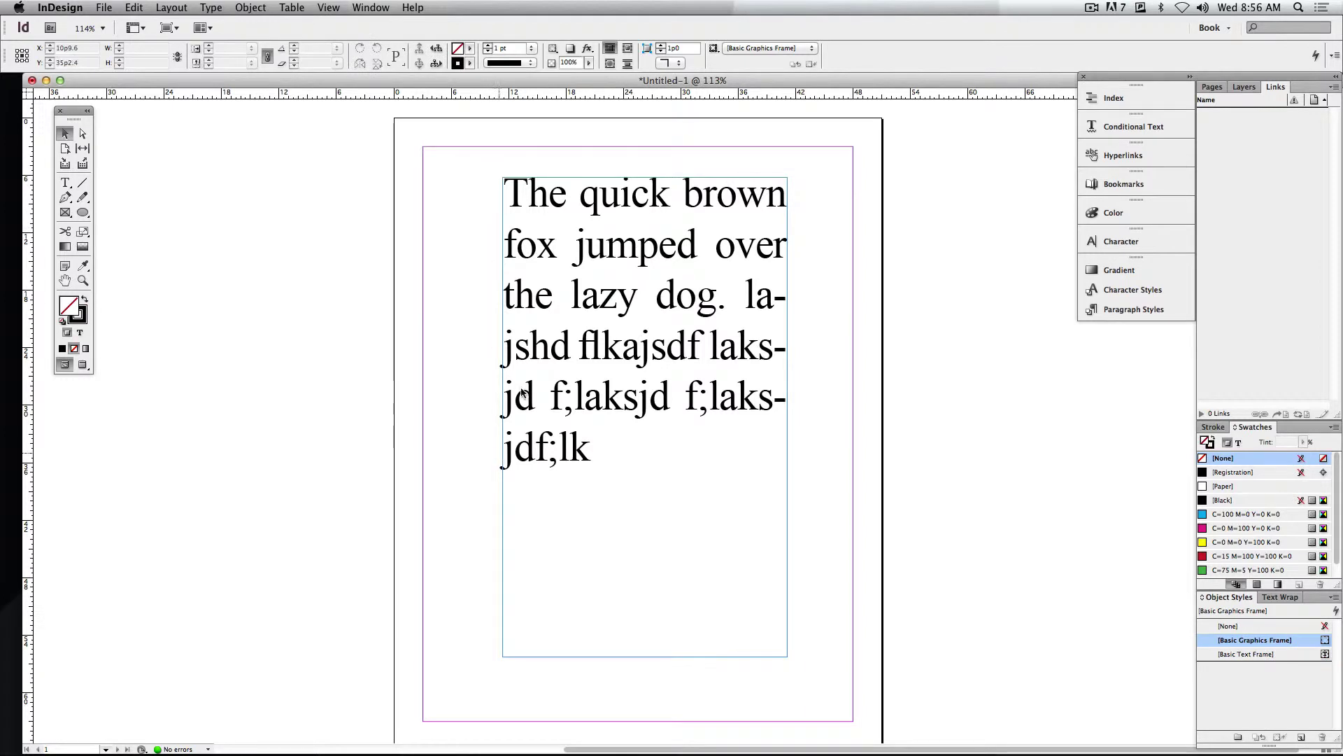
# Align all the text in the narrowed frame left, and select the frame as an object.
pyautogui.press('t')
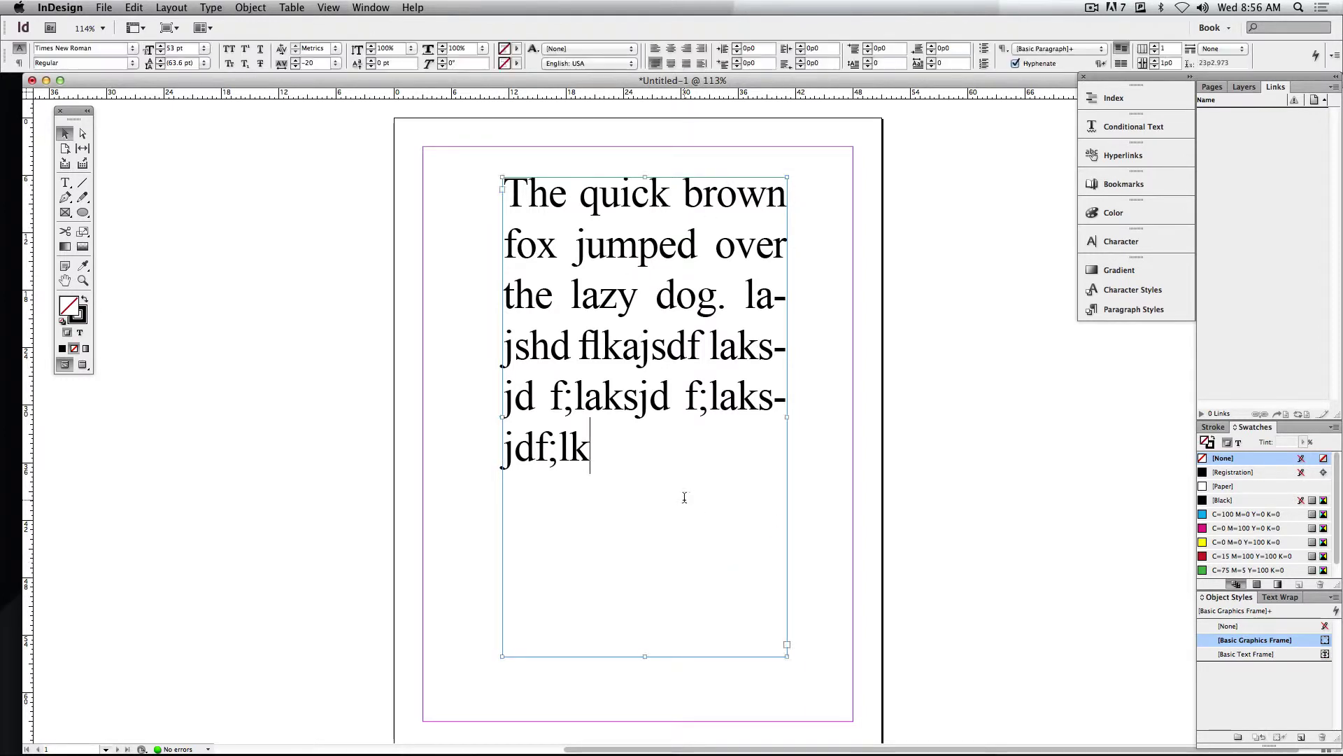
pyautogui.click(626, 485)
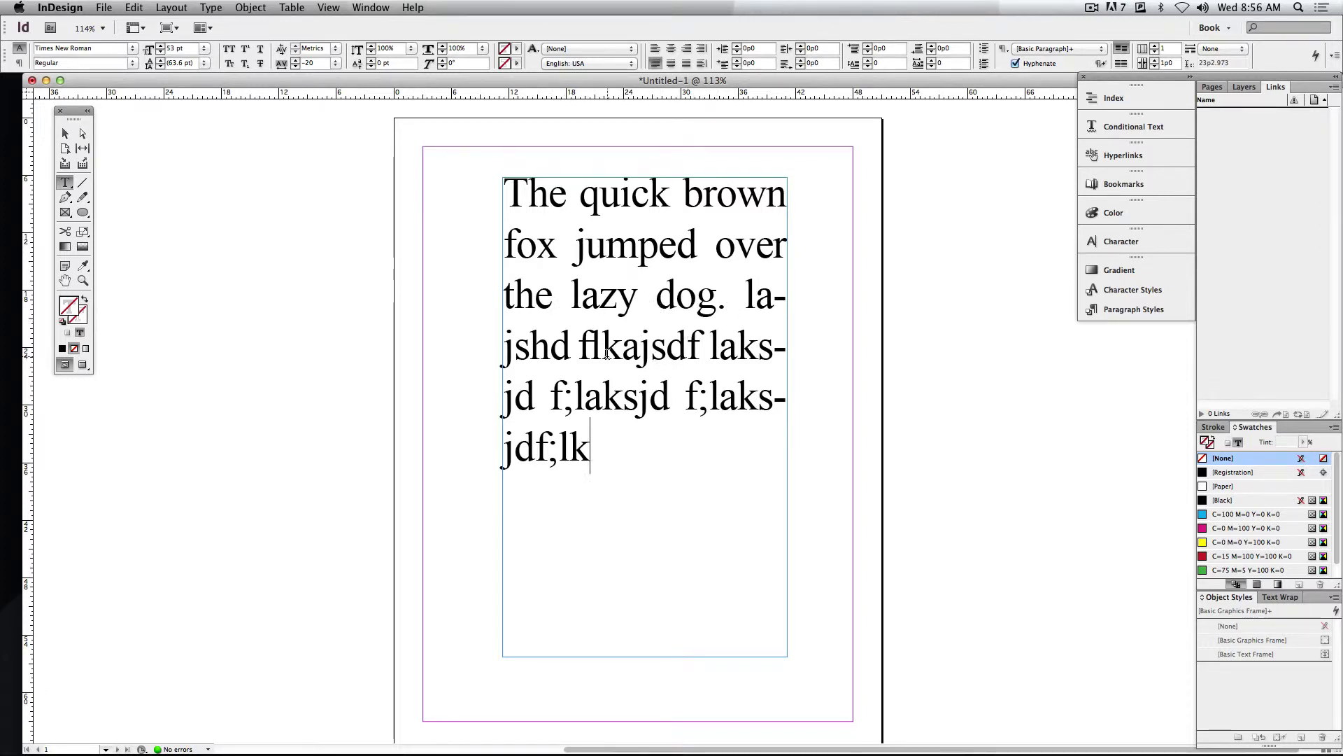
pyautogui.moveTo(615, 452); pyautogui.dragTo(489, 224)
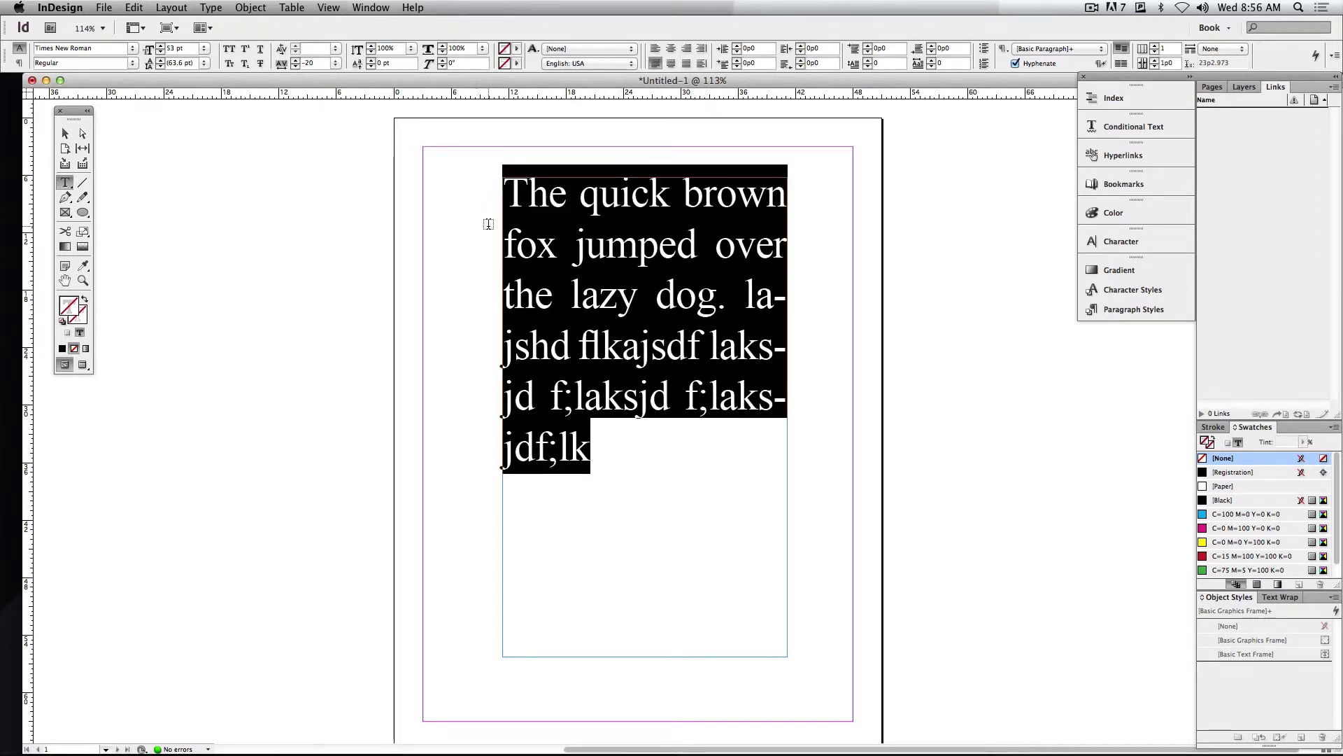
pyautogui.click(656, 51)
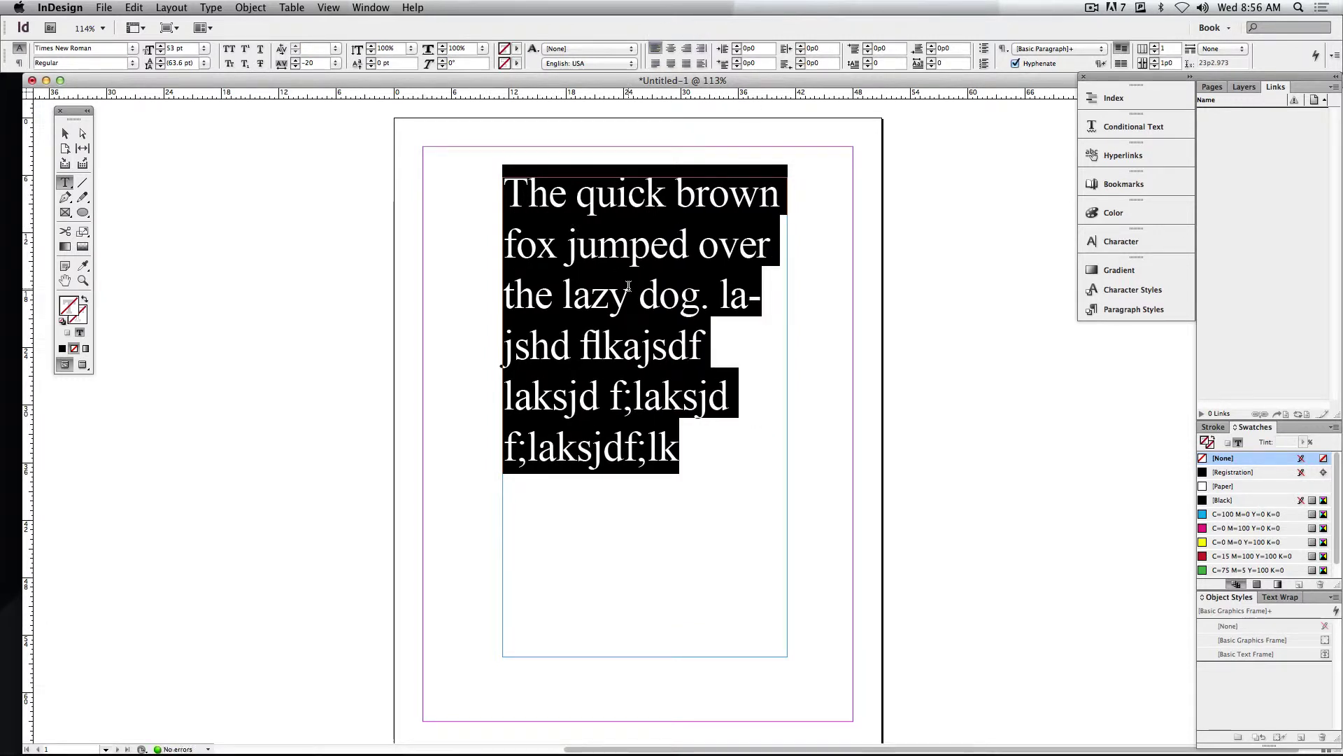
pyautogui.click(625, 427)
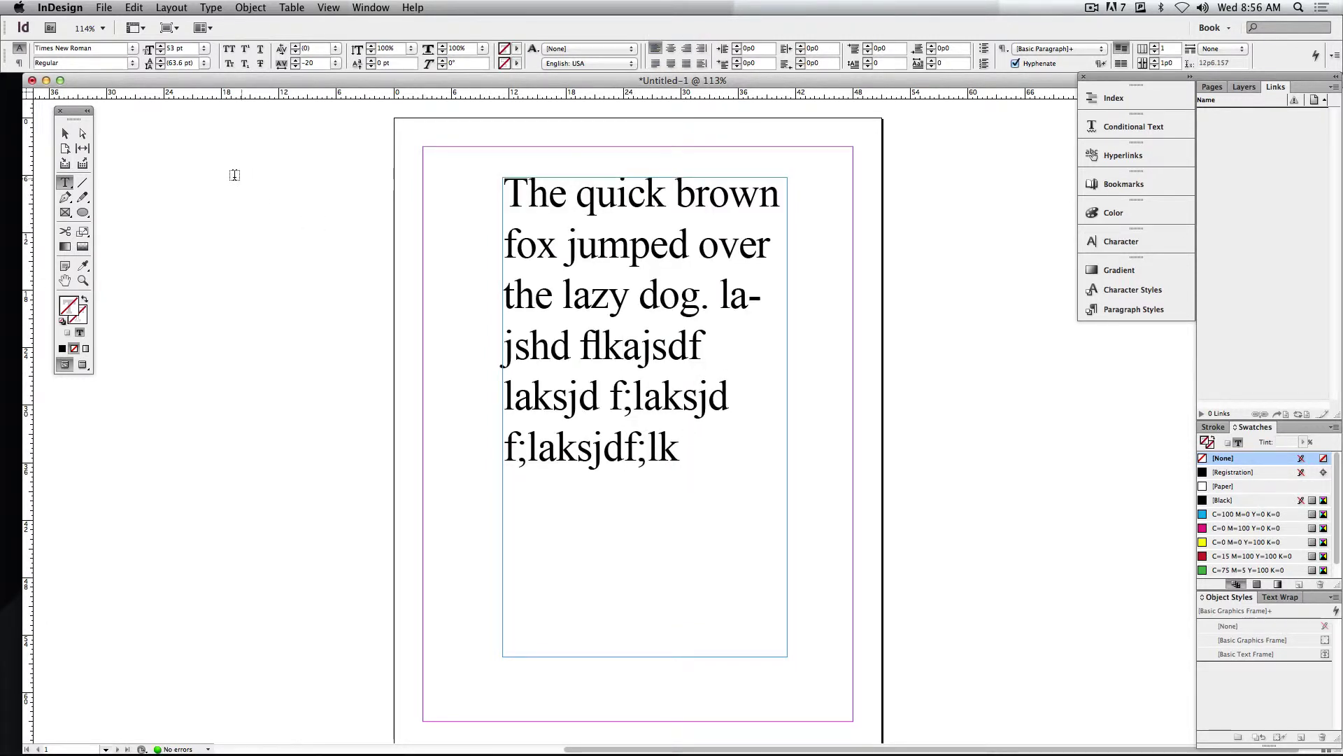
pyautogui.click(65, 133)
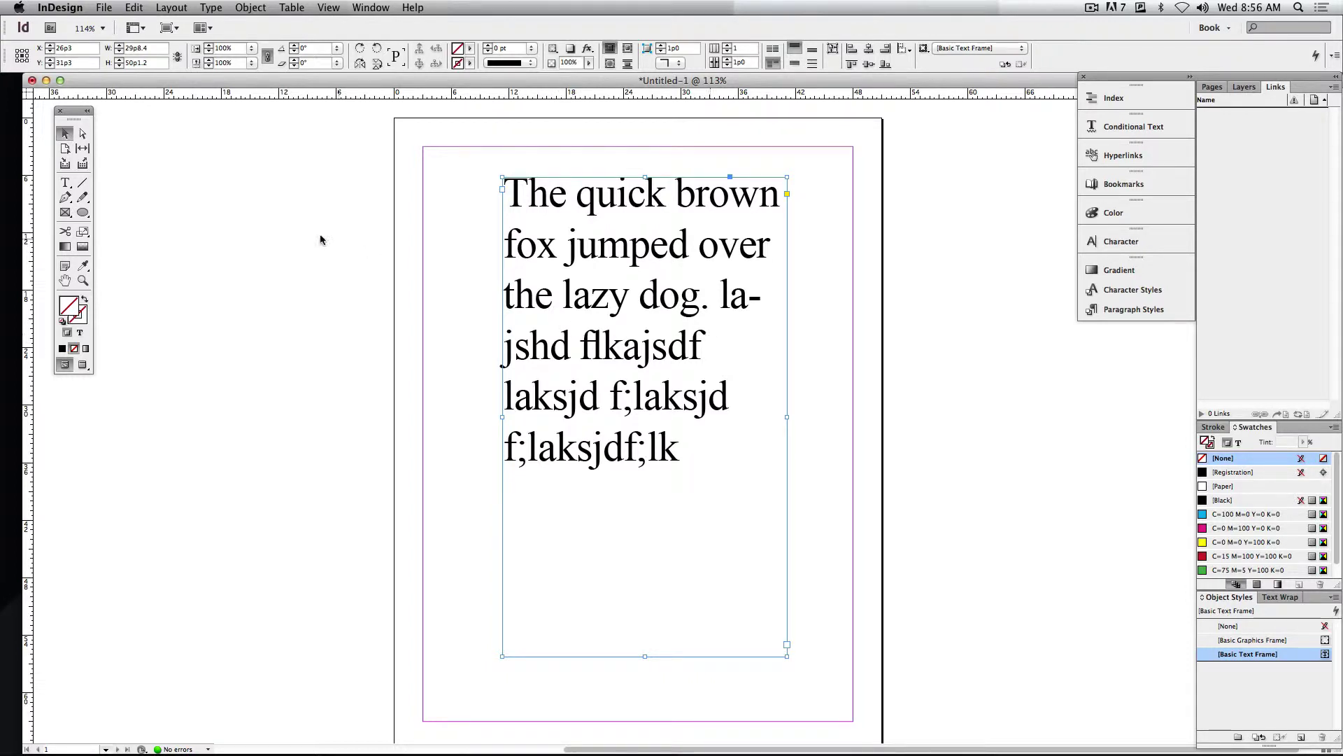
# Select all the text in the frame and fill it with the red swatch C=15 M=100 Y=100 K=0.
pyautogui.click(65, 183)
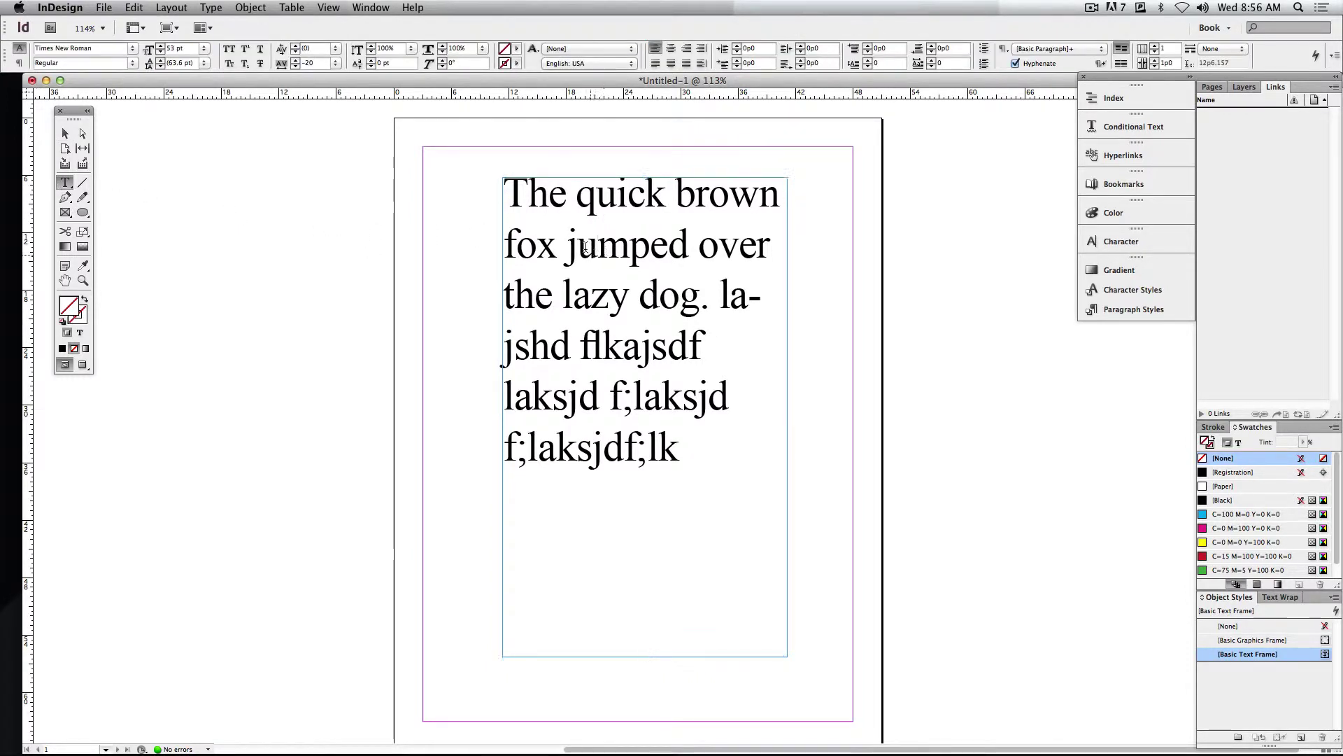
pyautogui.click(598, 245)
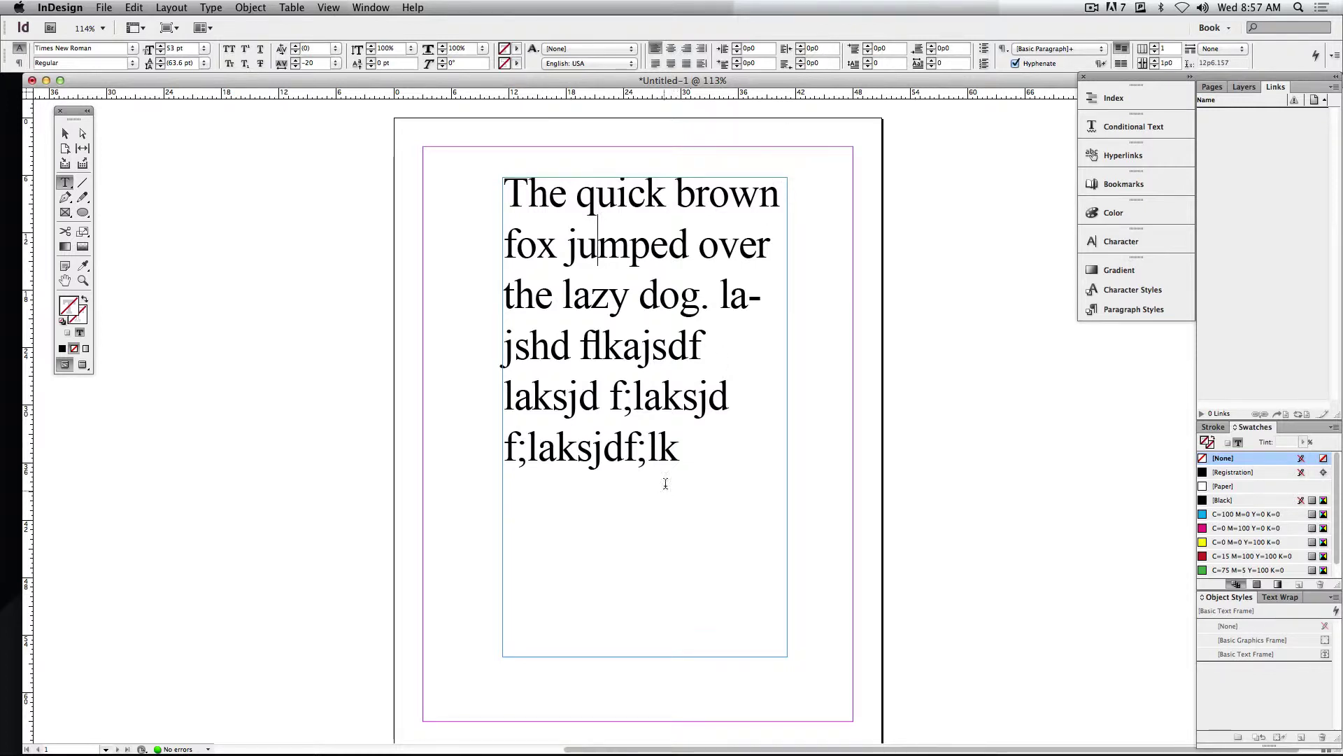
pyautogui.moveTo(681, 451); pyautogui.dragTo(506, 171)
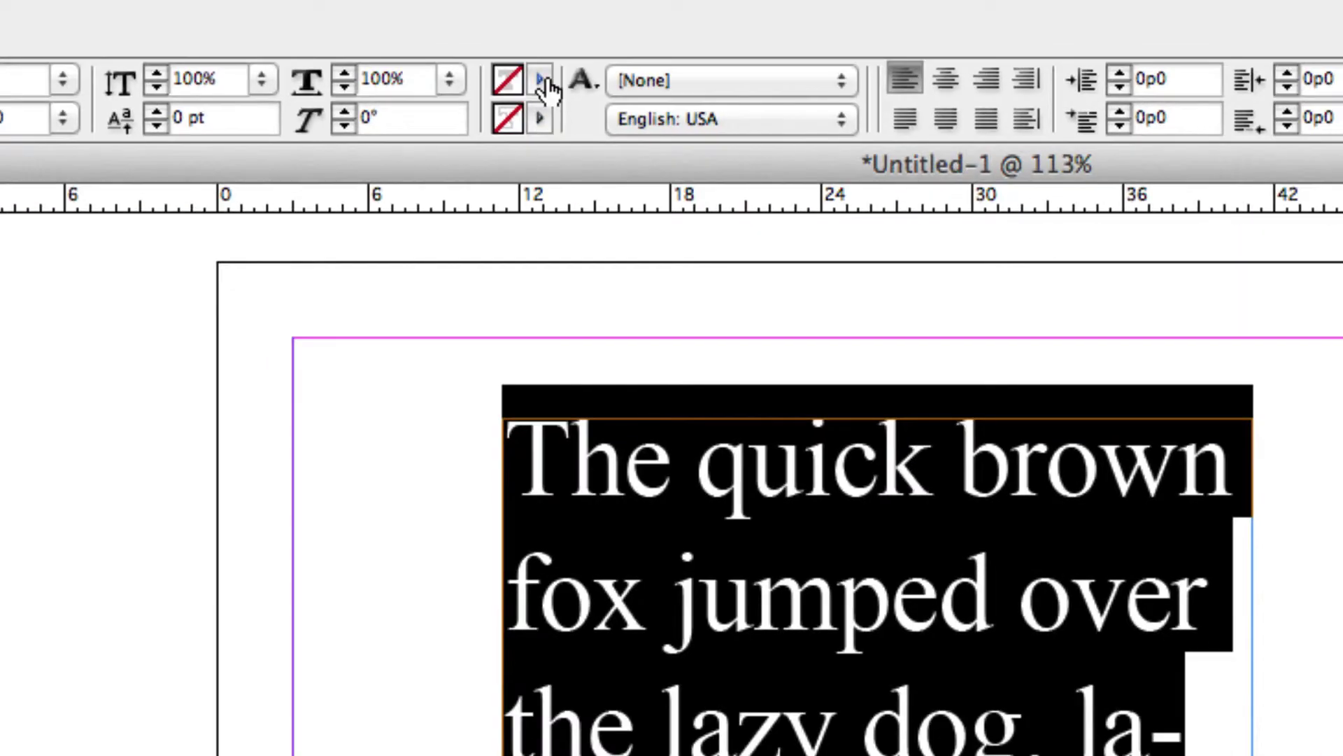
pyautogui.click(536, 74)
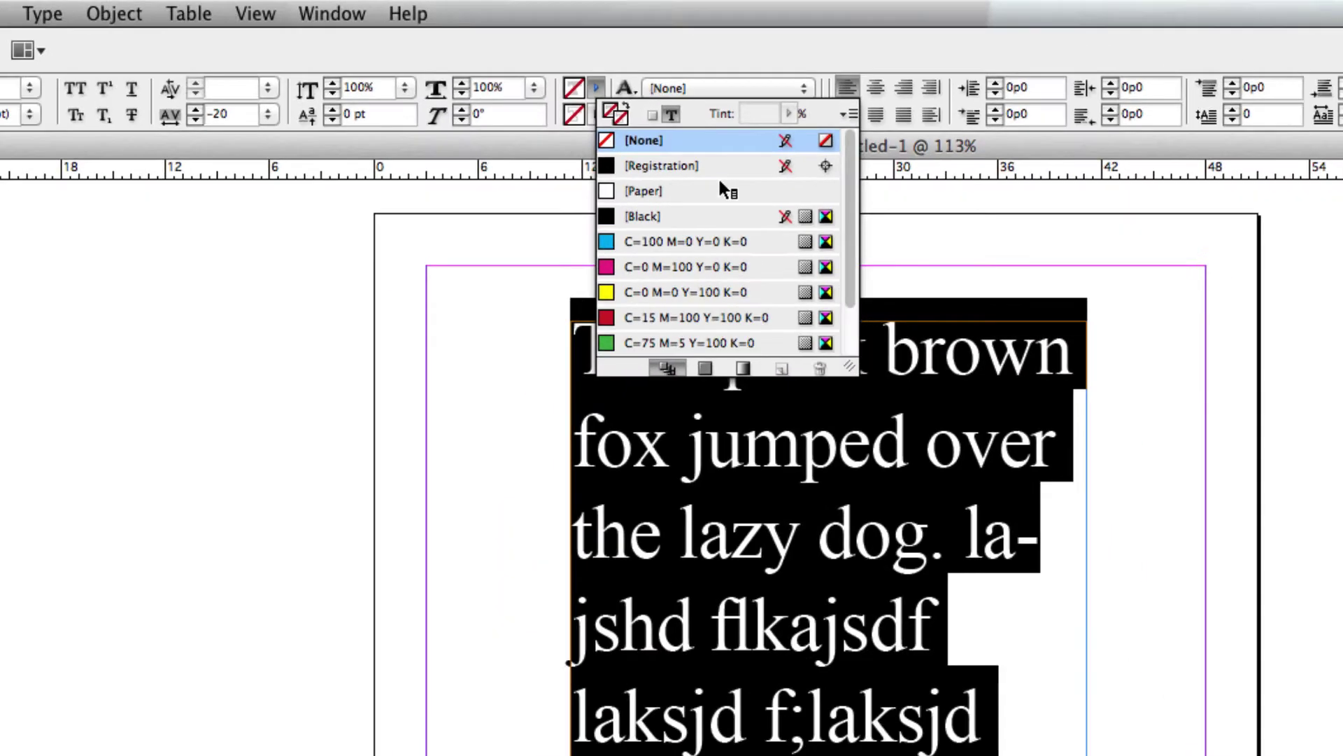
pyautogui.click(687, 451)
pyautogui.moveTo(575, 349); pyautogui.dragTo(992, 743)
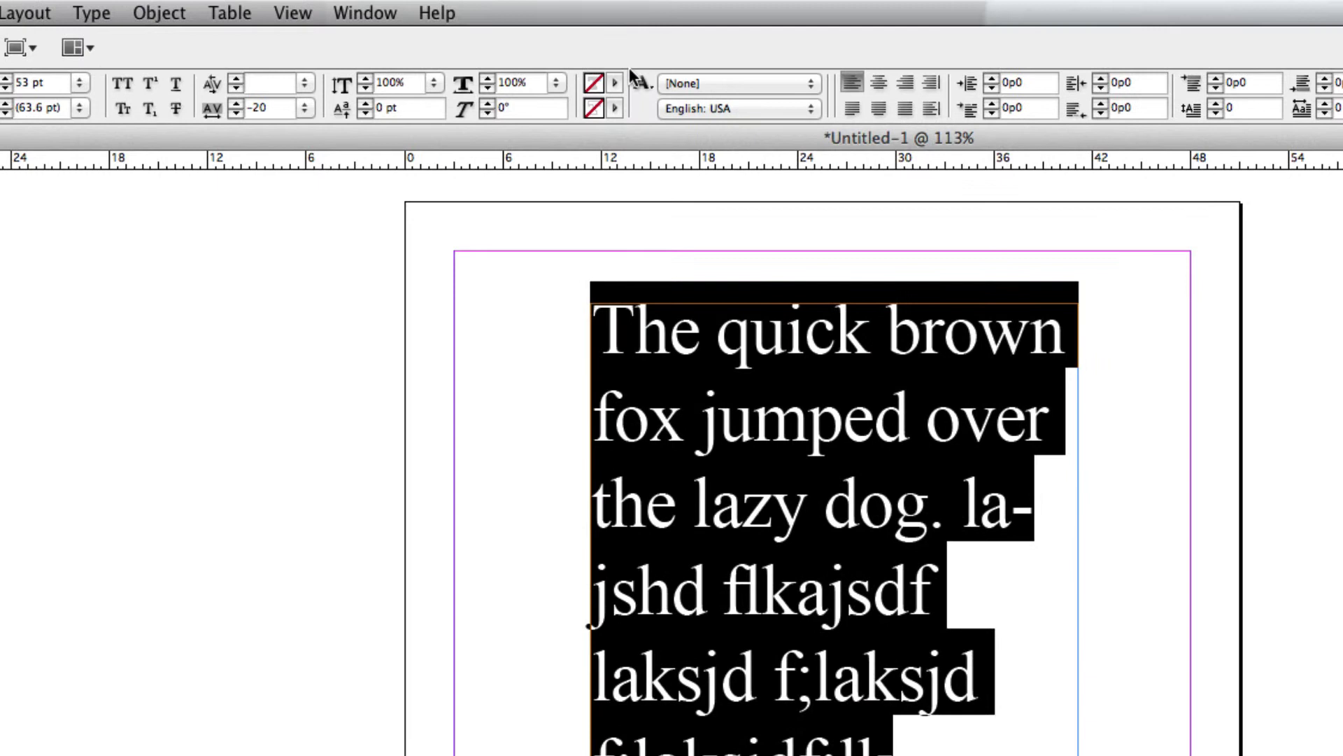
pyautogui.click(614, 16)
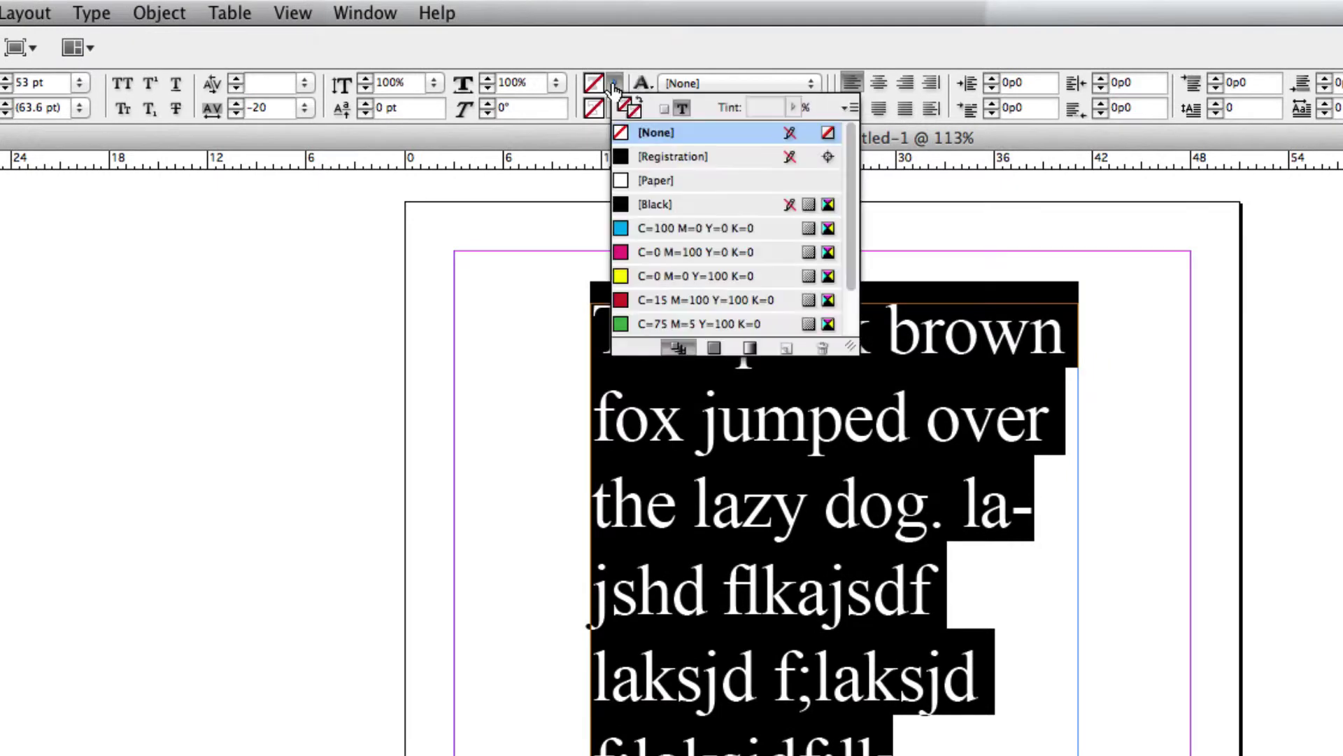
pyautogui.scroll(-1, 686, 221)
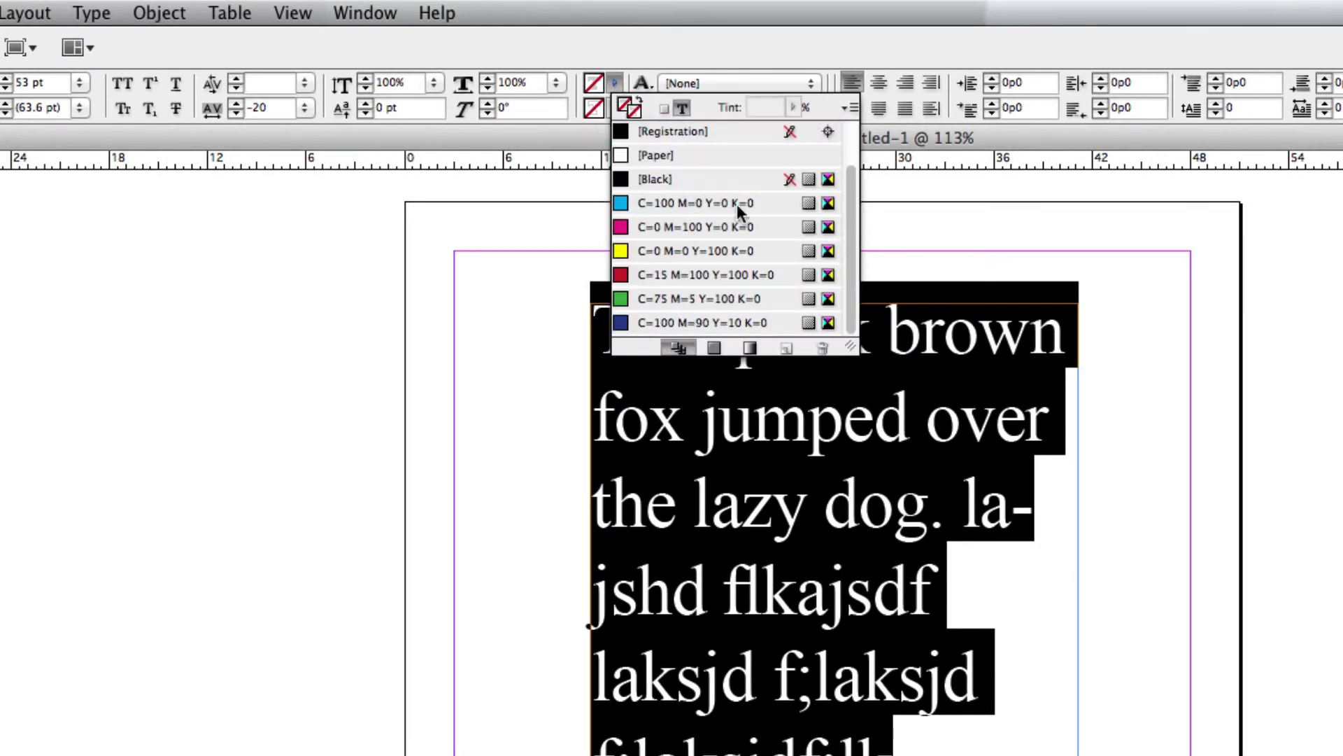
pyautogui.click(675, 274)
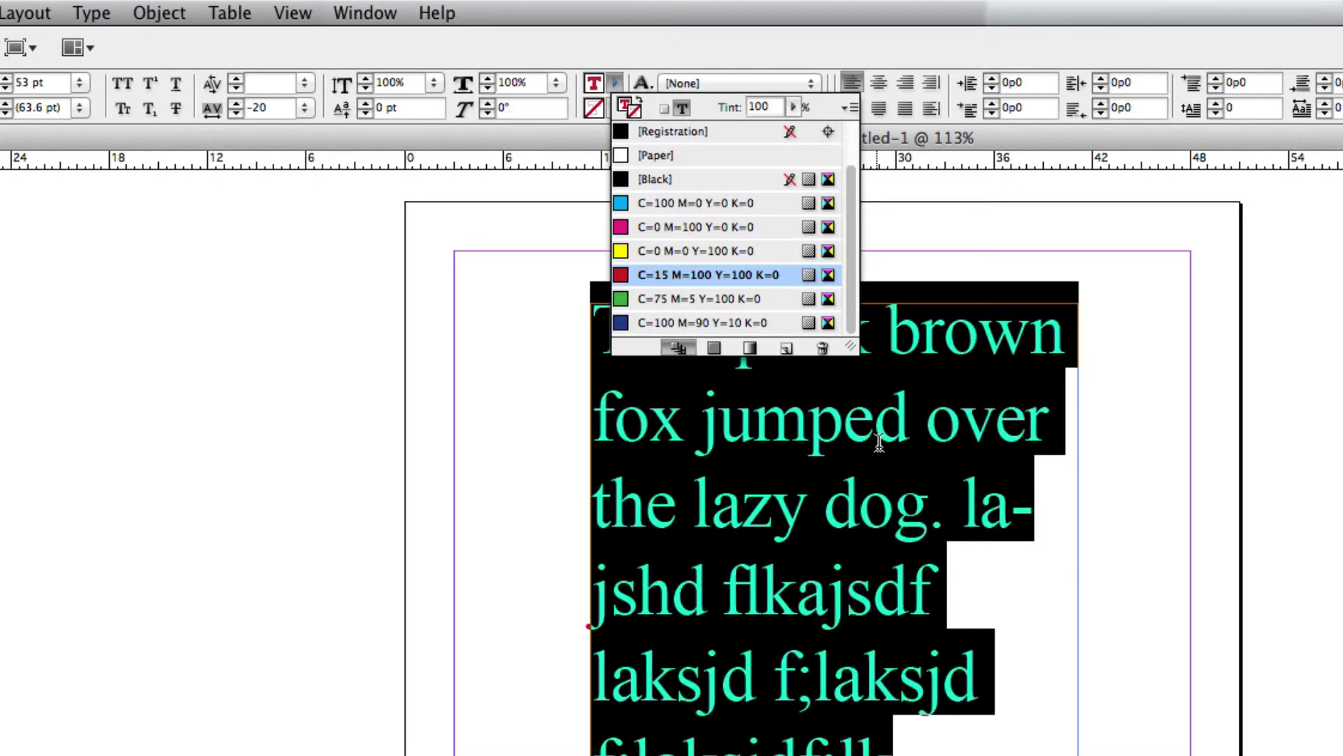
pyautogui.click(873, 427)
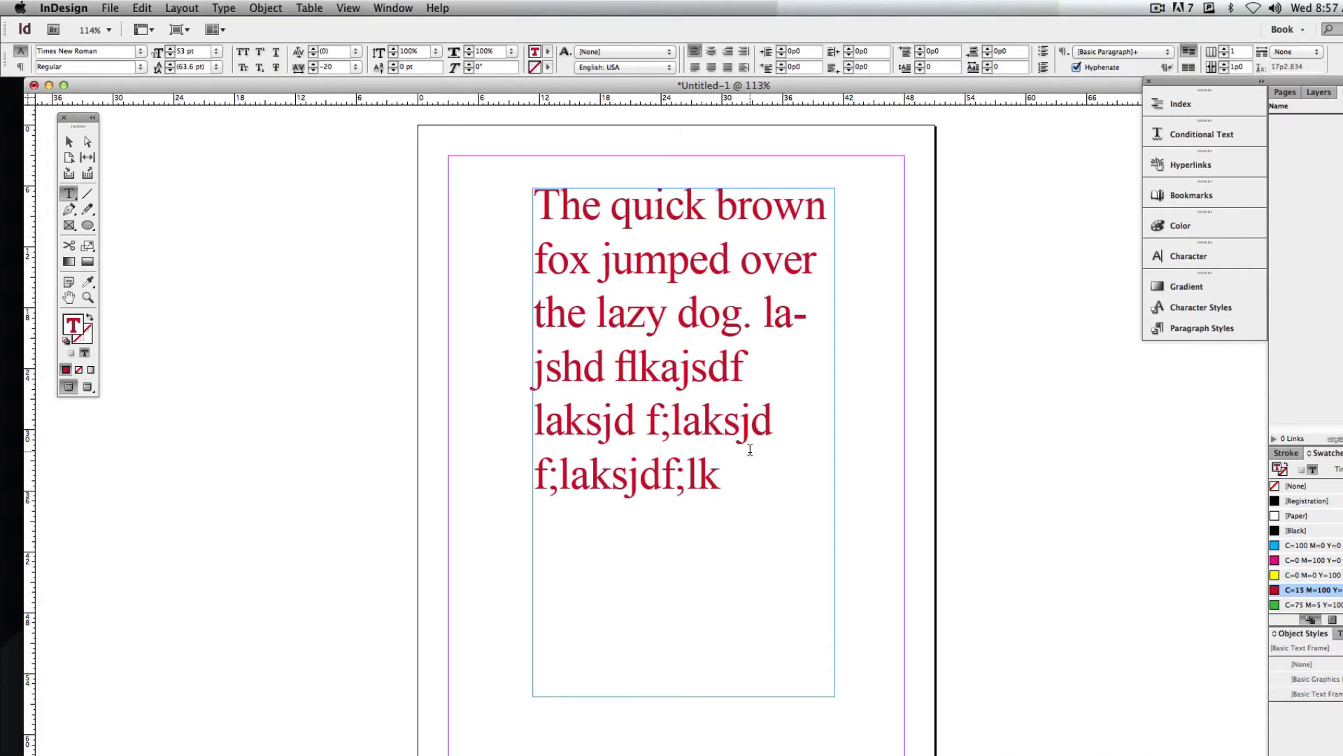
# Fill the text from "the lazy dog" to the end with the green swatch C=75 M=5 Y=100 K=0.
pyautogui.moveTo(892, 752); pyautogui.dragTo(574, 366)
pyautogui.click(658, 363)
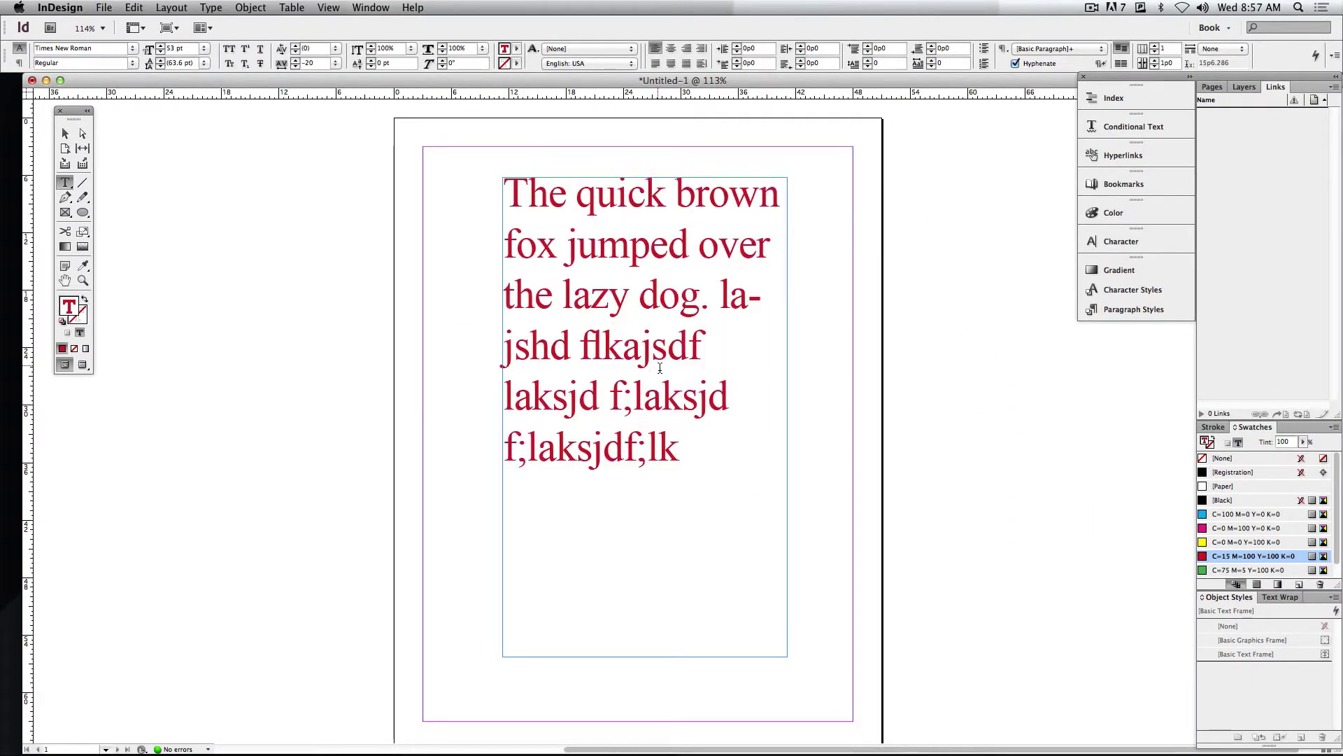
pyautogui.moveTo(679, 447); pyautogui.dragTo(504, 299)
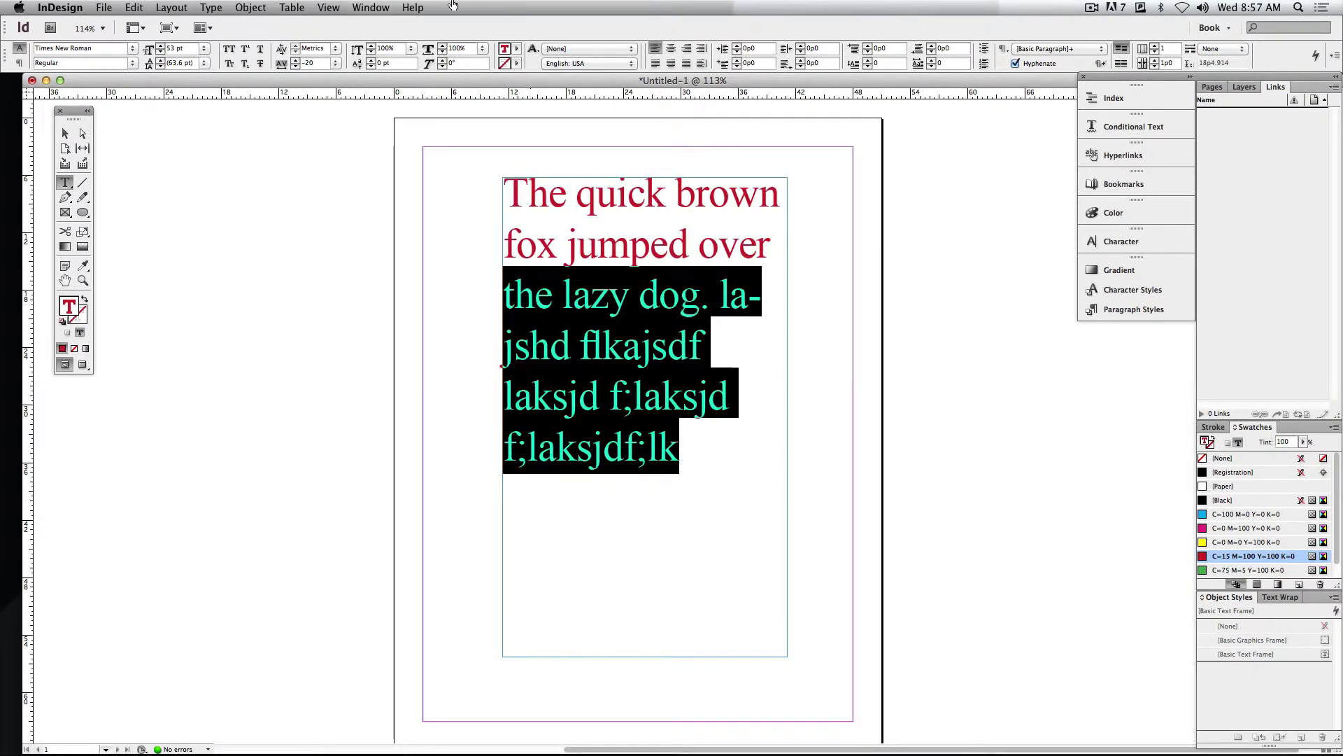
pyautogui.click(516, 48)
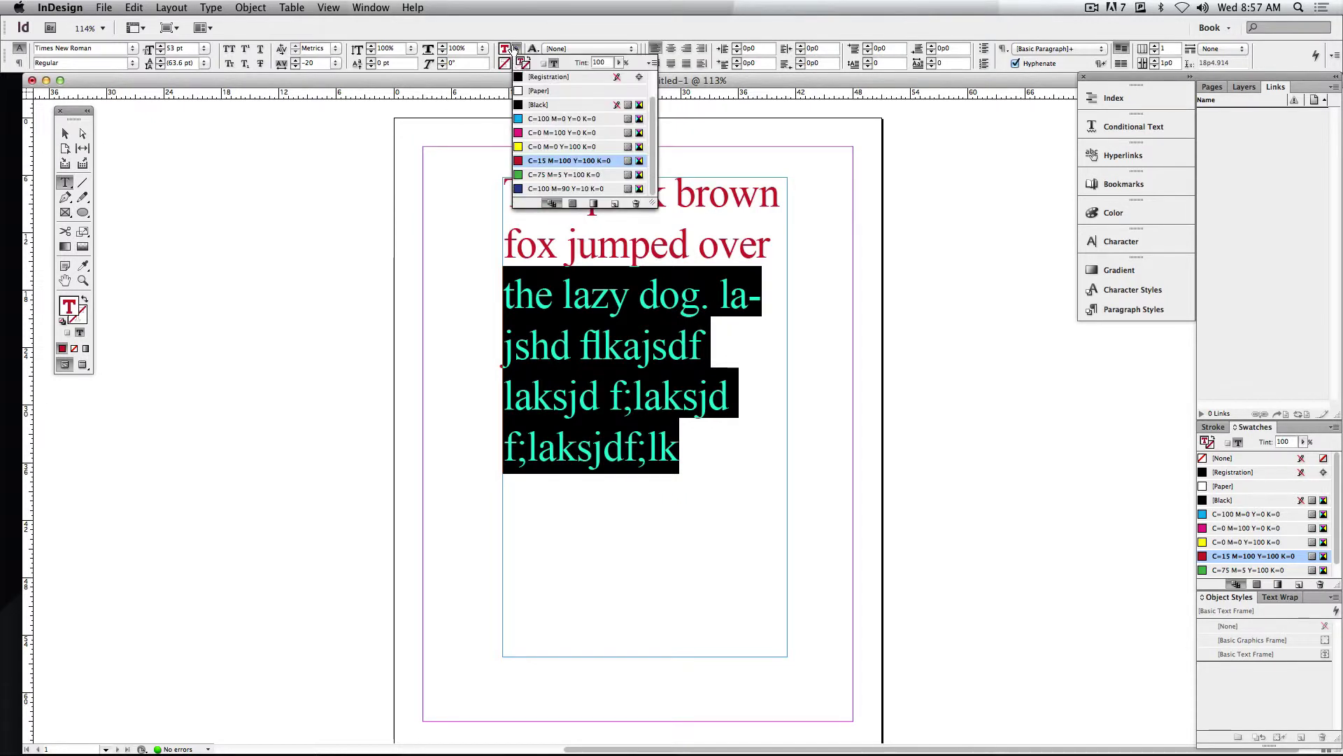
pyautogui.click(537, 175)
pyautogui.click(650, 299)
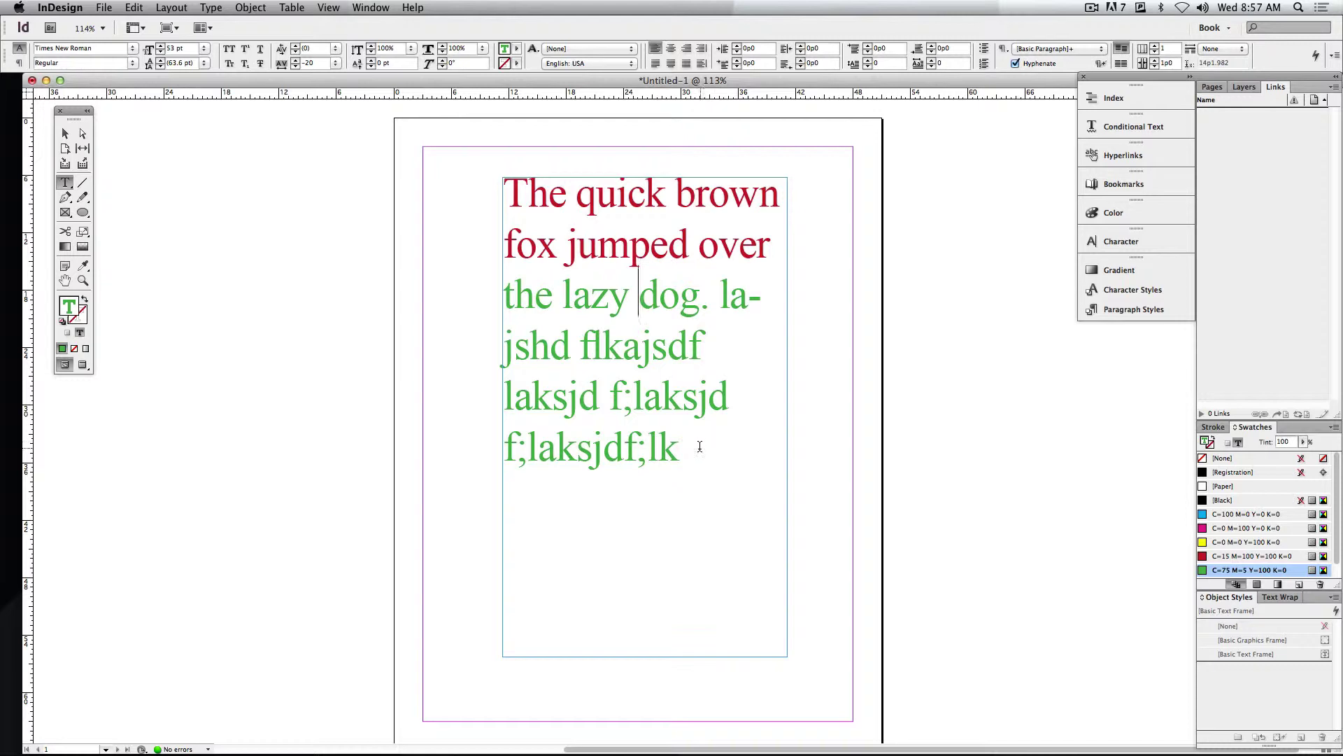
# Give all the text a yellow stroke using the swatch C=0 M=0 Y=100 K=0.
pyautogui.moveTo(699, 448); pyautogui.dragTo(502, 175)
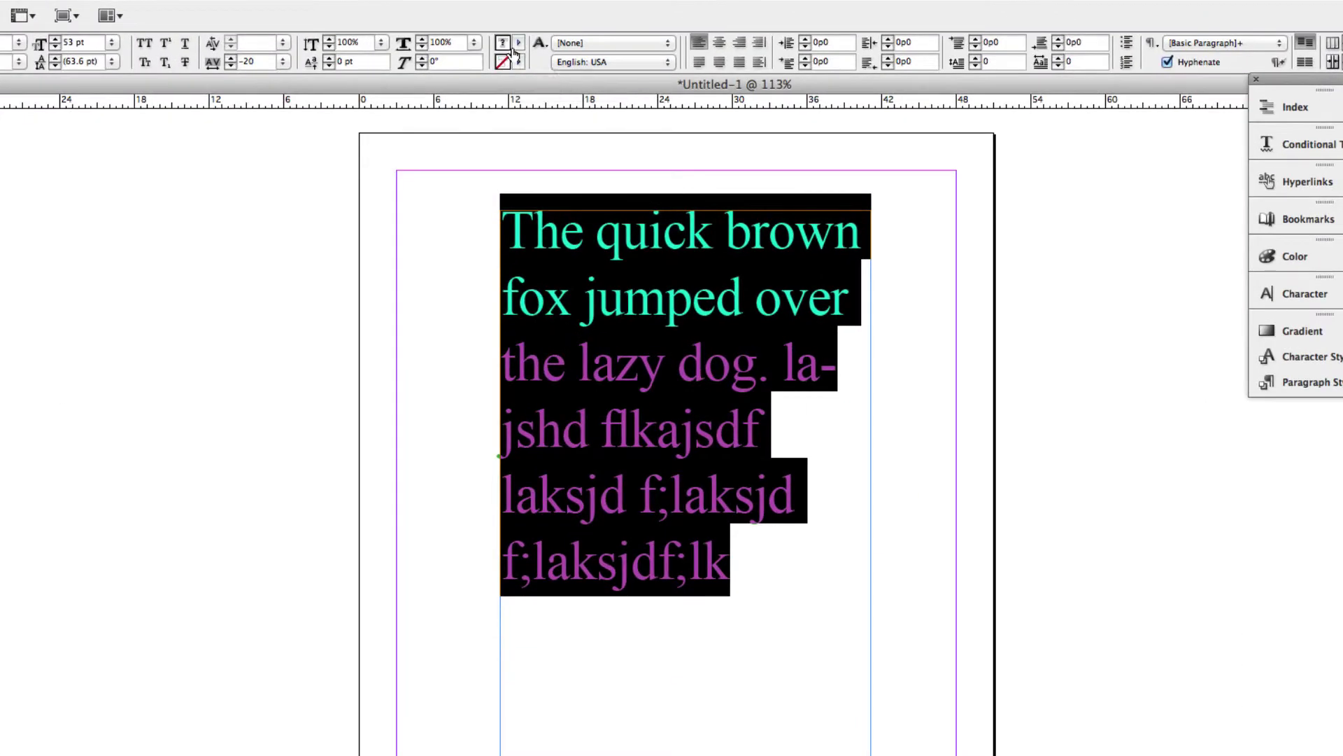
pyautogui.click(519, 63)
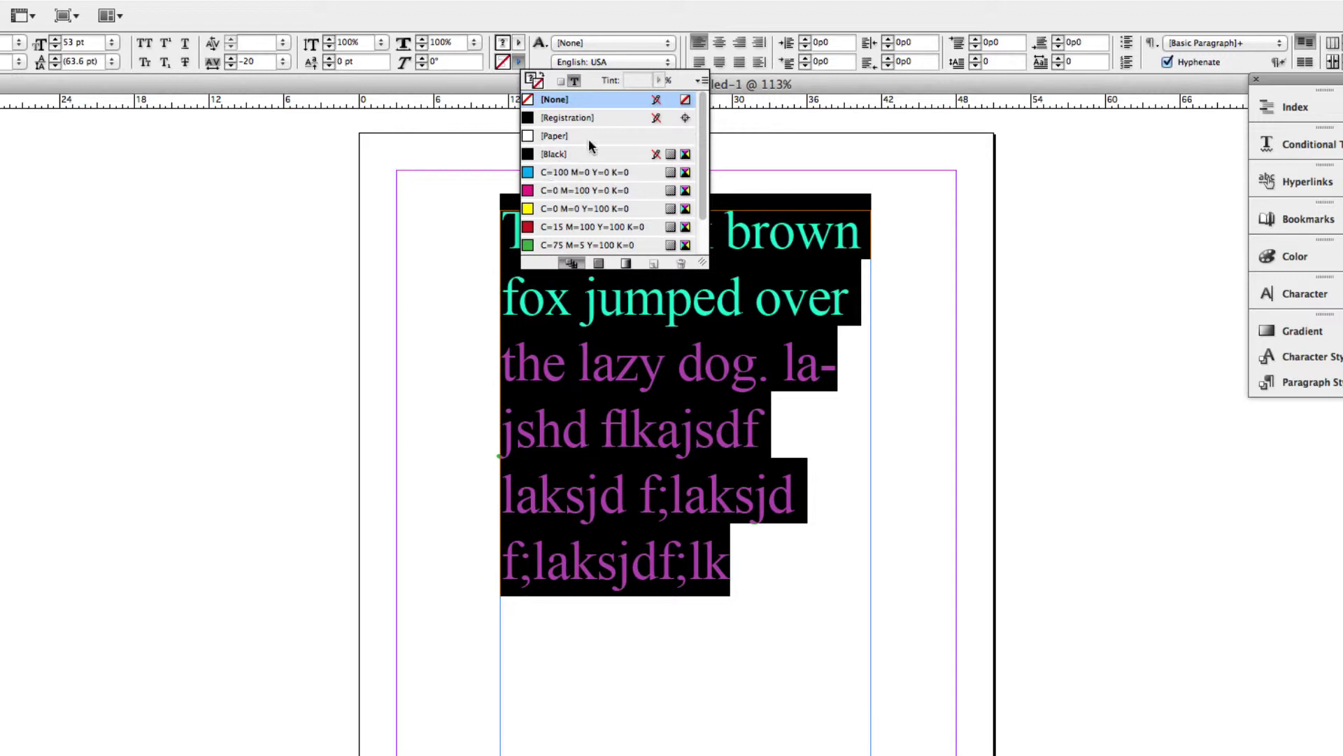
pyautogui.scroll(-1, 568, 217)
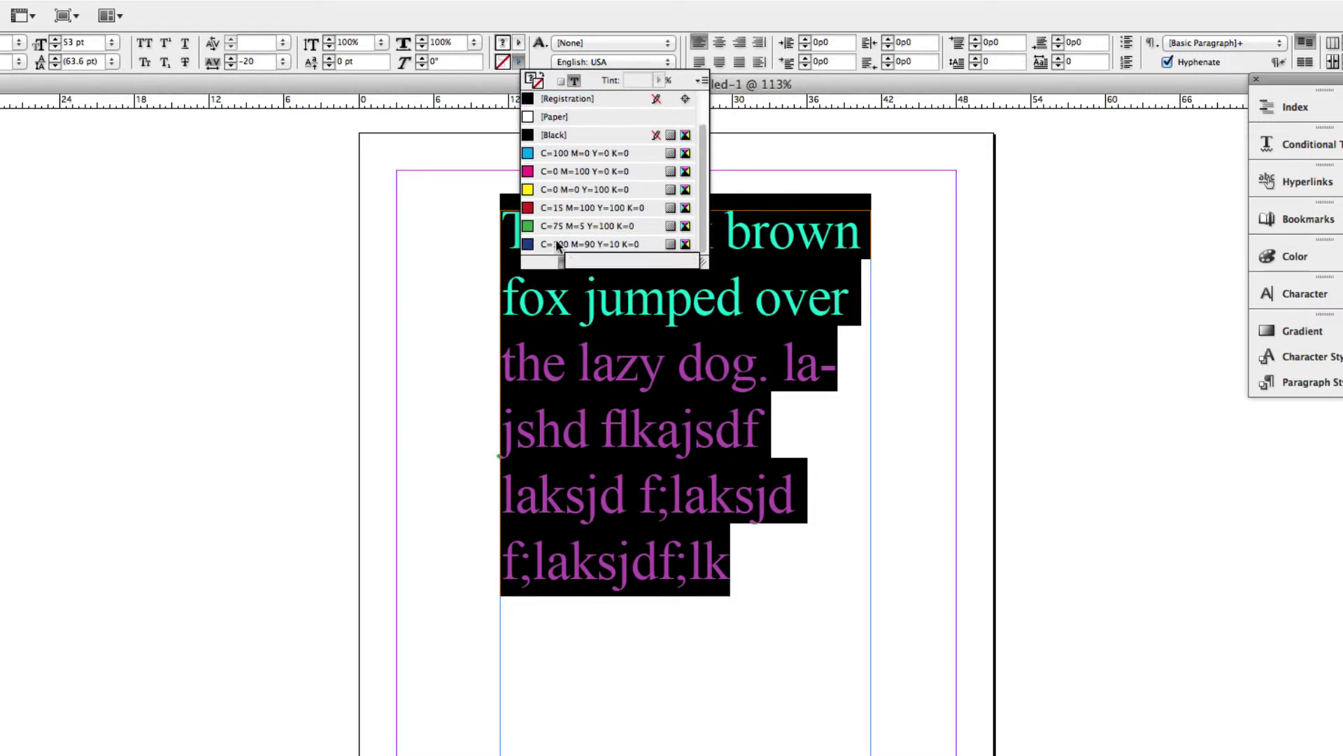
pyautogui.click(550, 190)
pyautogui.click(656, 368)
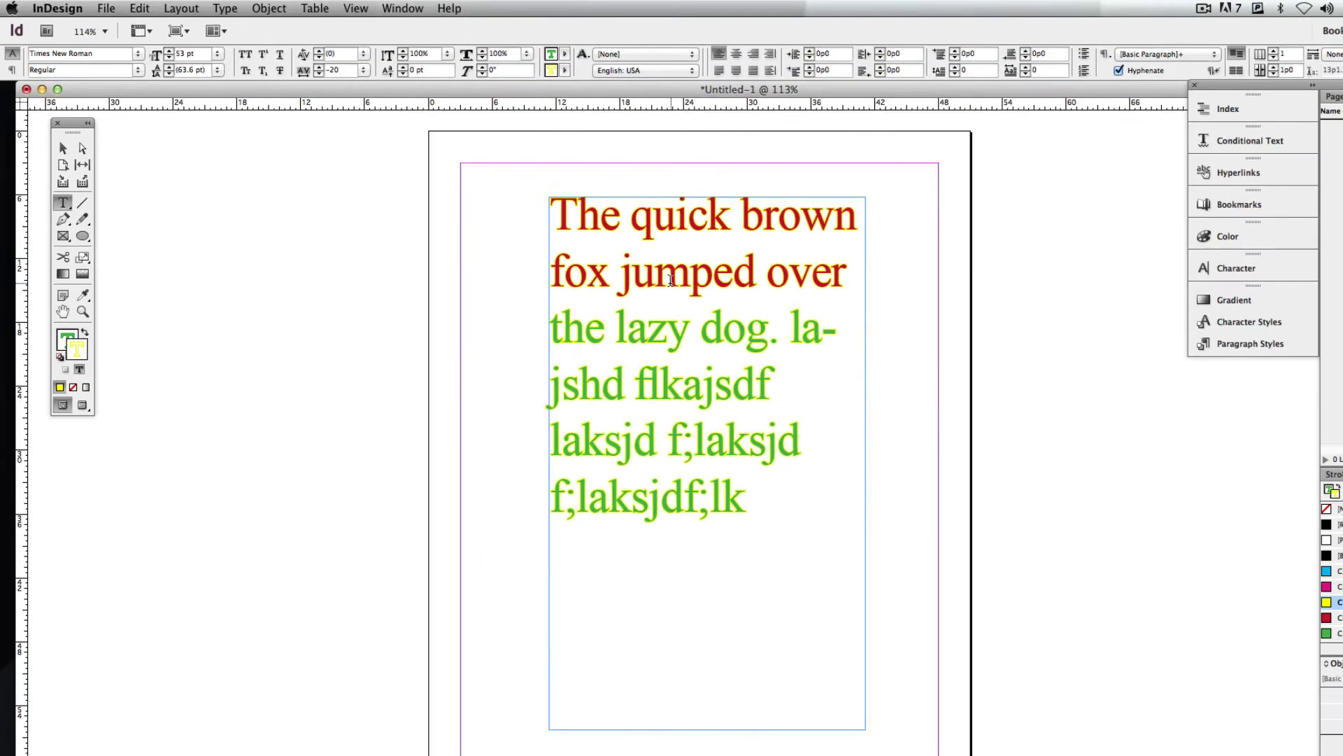
# Remove the stroke from all the text by setting its stroke colour to [None].
pyautogui.press('super+a')
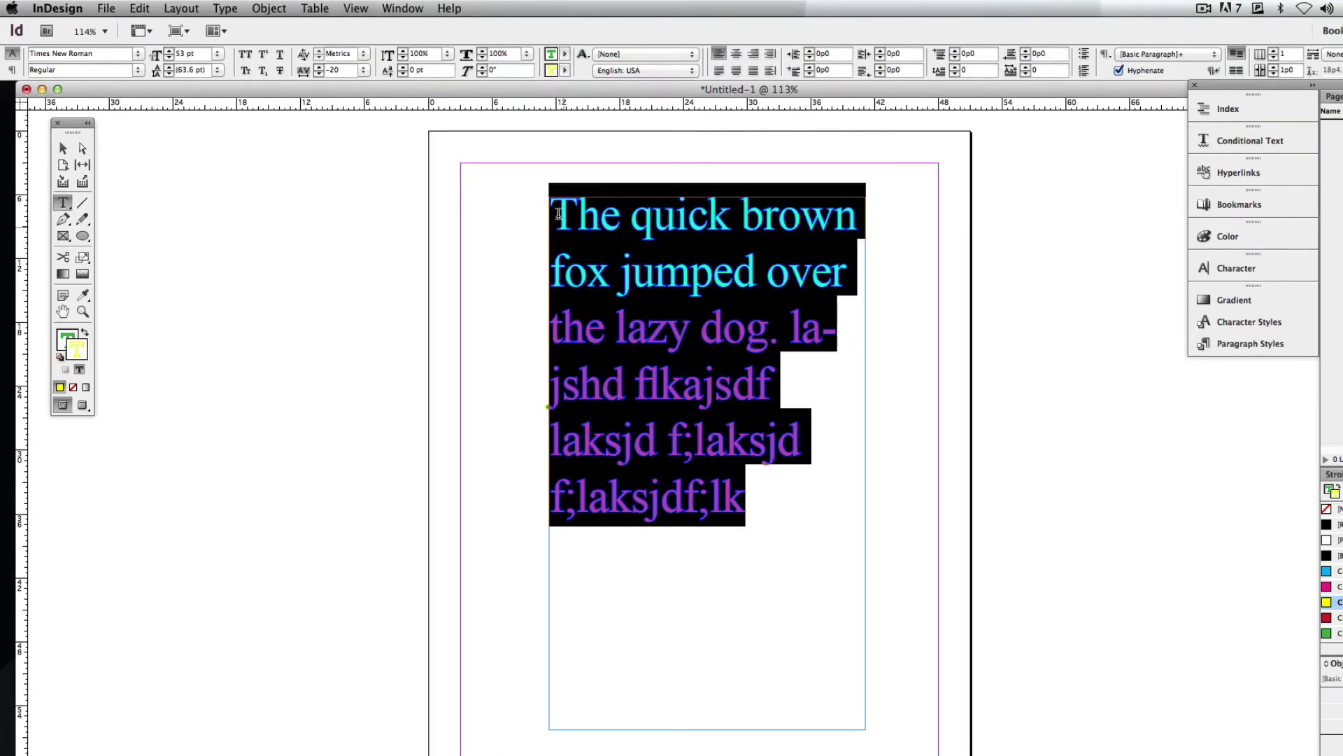
pyautogui.click(565, 70)
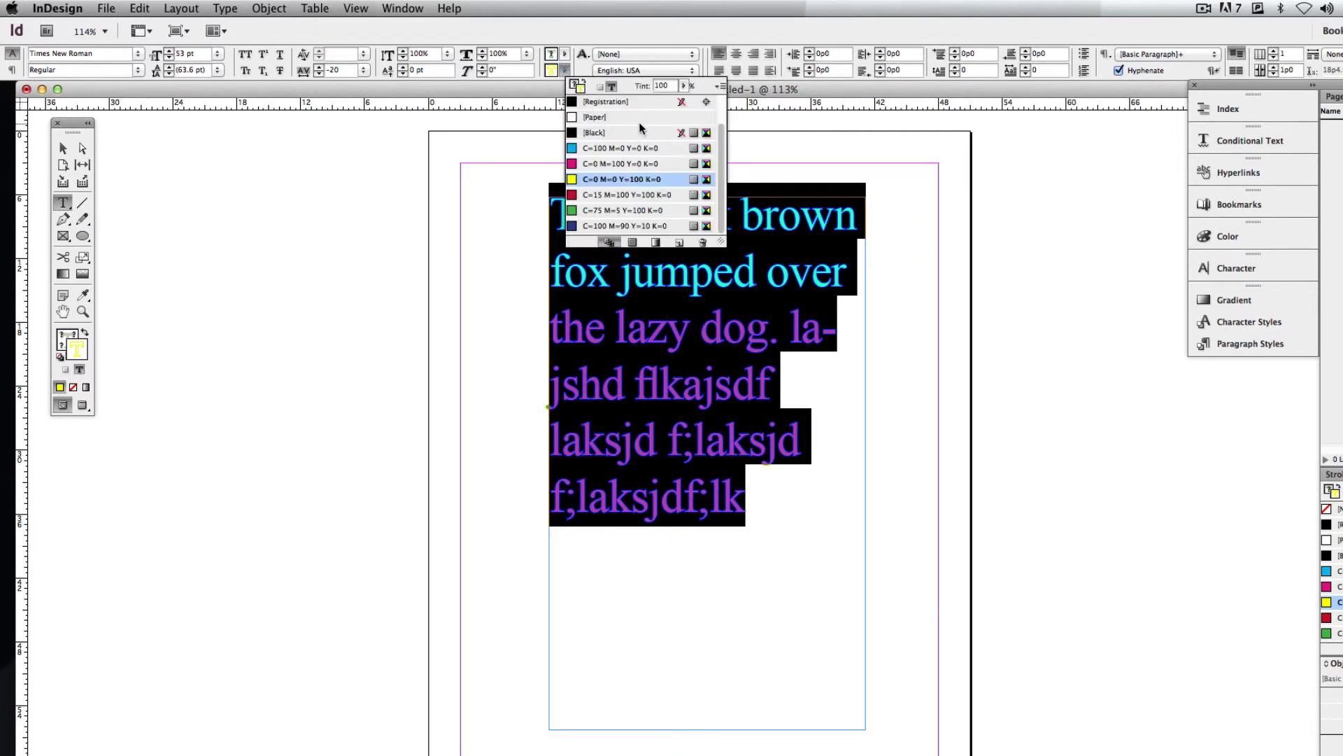
pyautogui.scroll(1, 640, 129)
pyautogui.click(604, 103)
pyautogui.moveTo(759, 553); pyautogui.dragTo(651, 591)
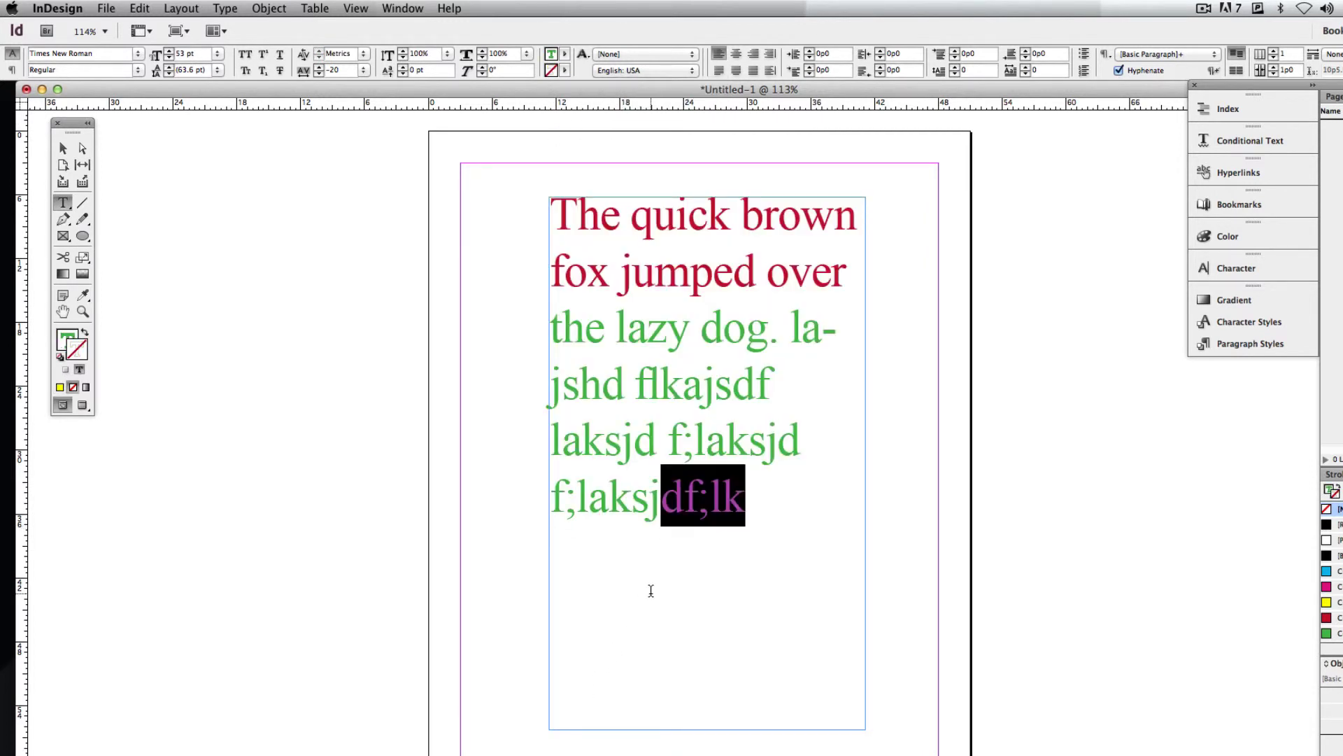
# Fill all the text in the frame with the [Black] swatch.
pyautogui.moveTo(764, 501); pyautogui.dragTo(549, 129)
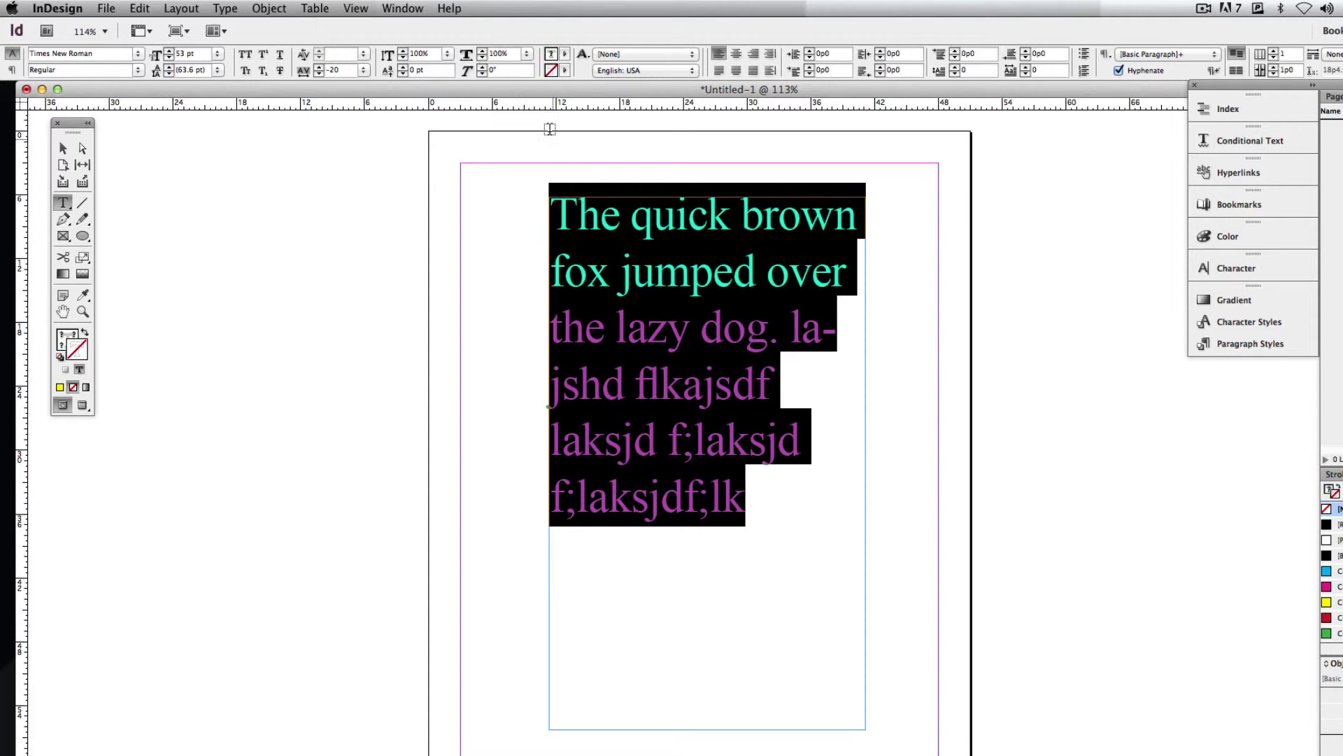
pyautogui.click(565, 55)
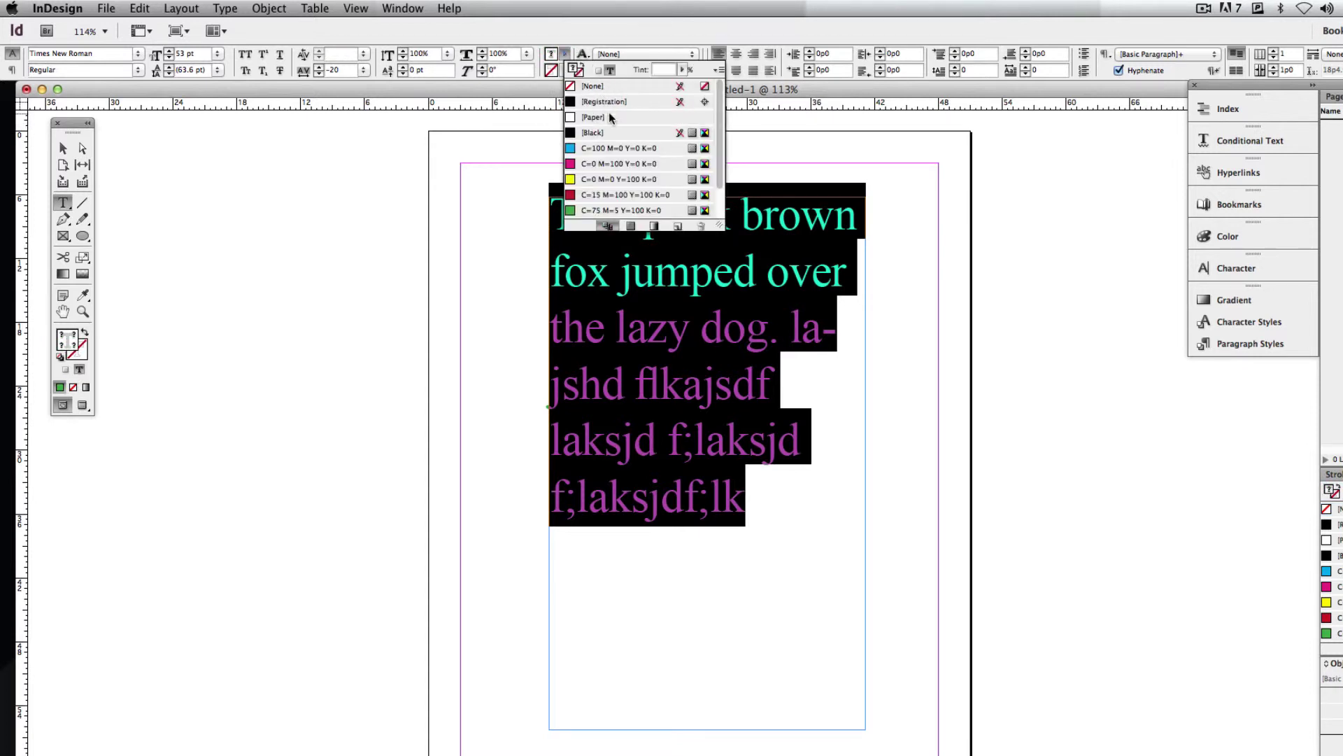
pyautogui.click(595, 132)
pyautogui.click(695, 337)
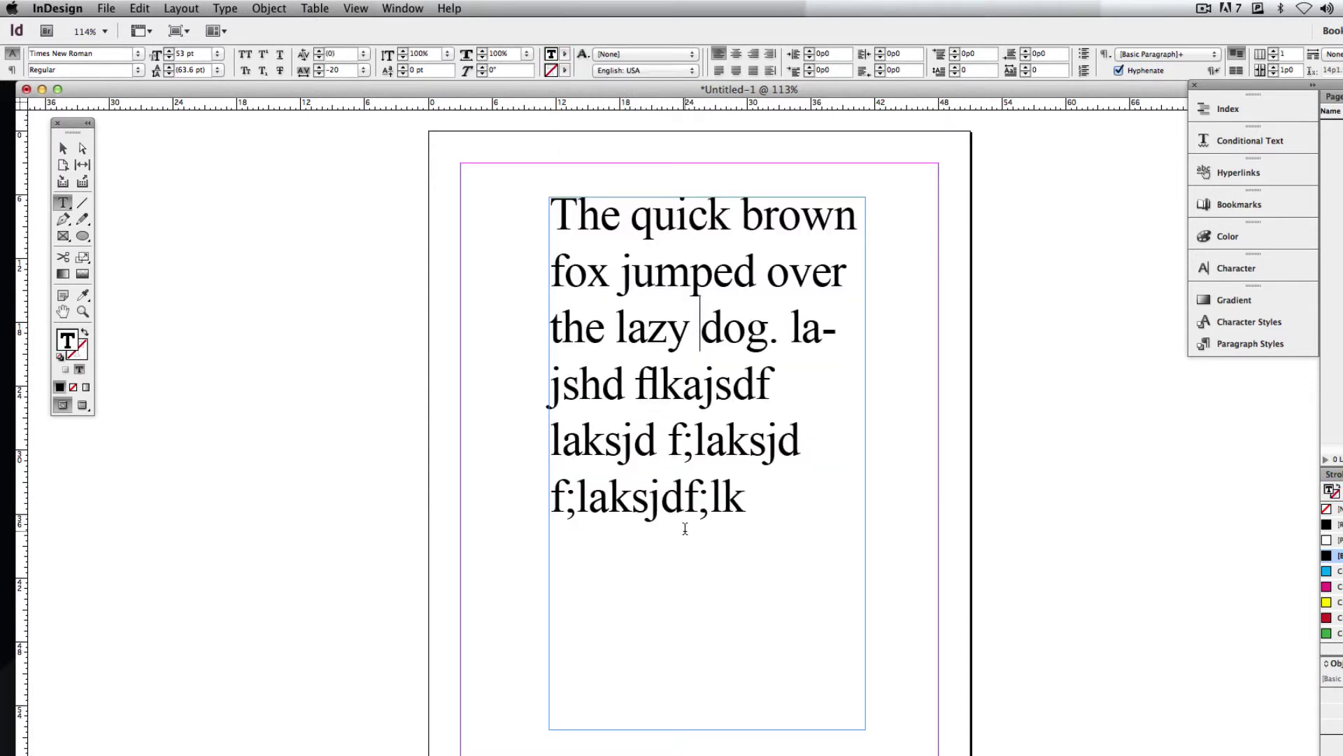
pyautogui.moveTo(782, 515); pyautogui.dragTo(544, 200)
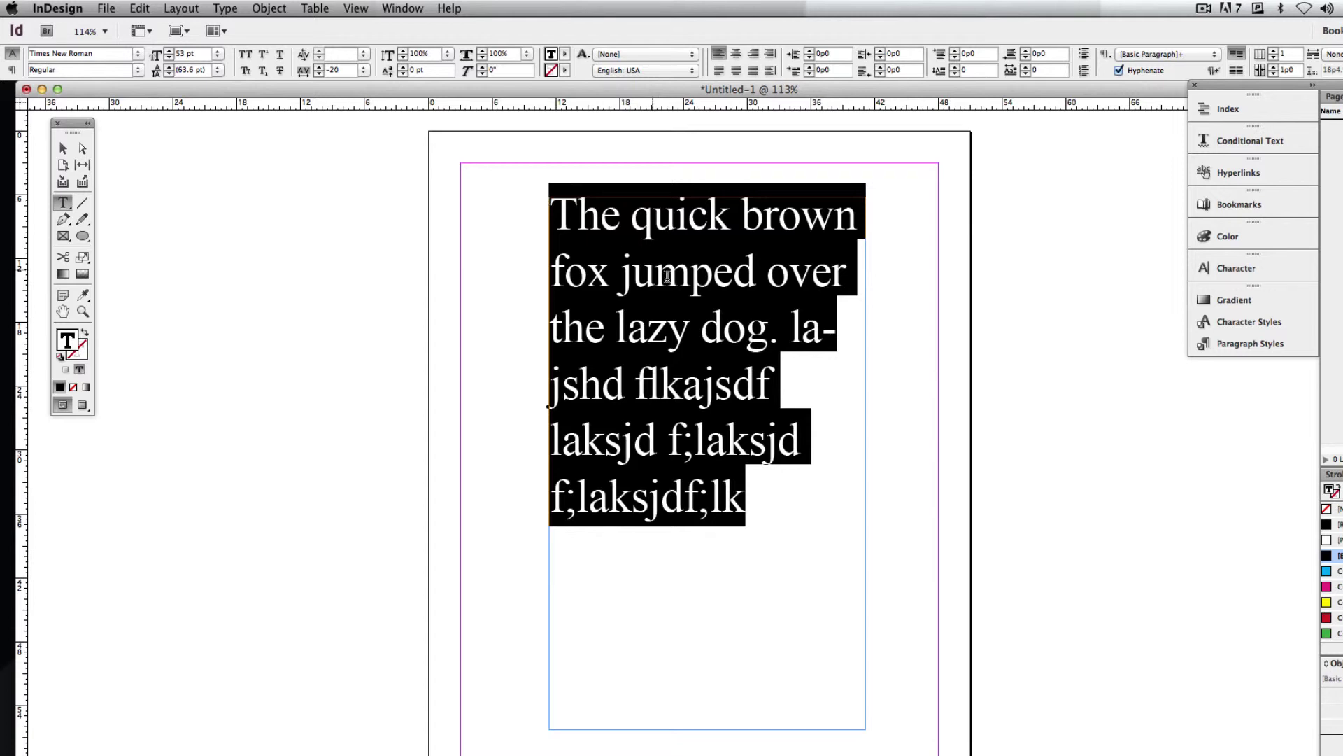
pyautogui.click(704, 340)
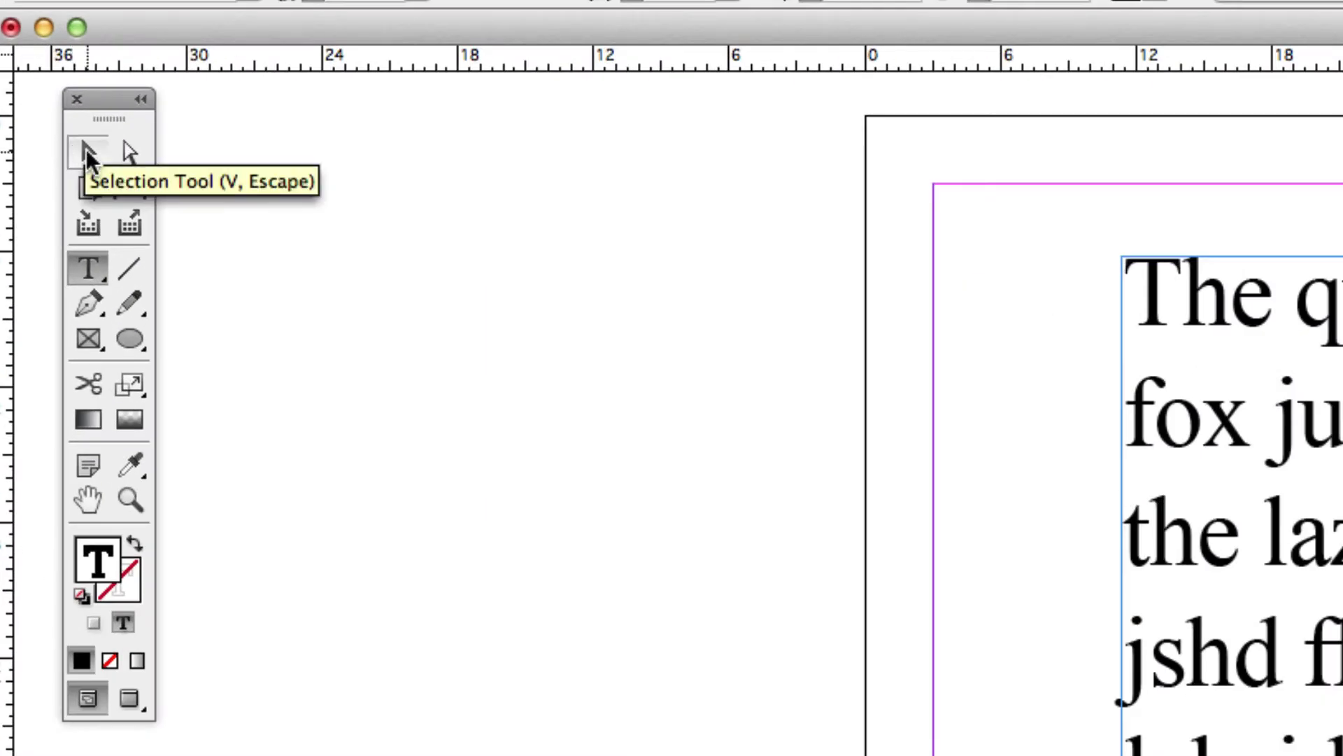
# Select the text frame as an object and fill its background with the red swatch C=15 M=100 Y=100 K=0.
pyautogui.click(87, 149)
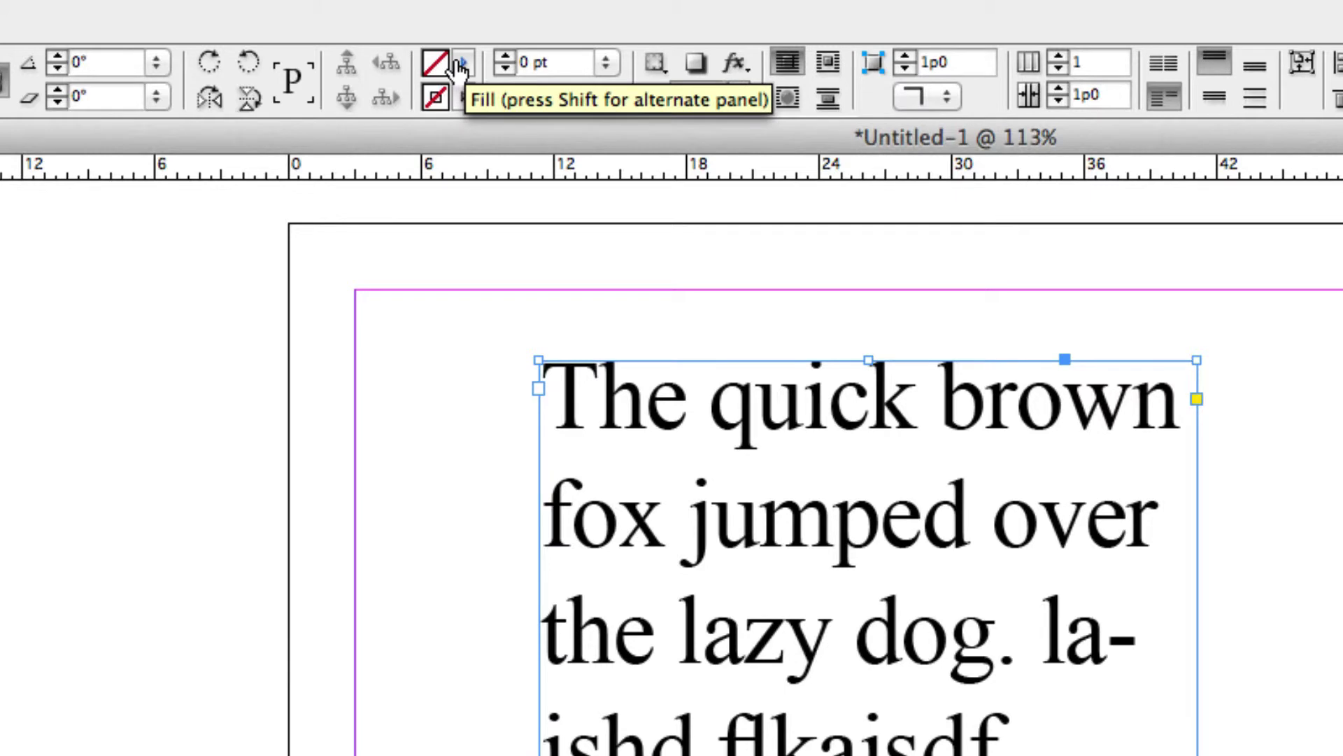
pyautogui.click(463, 64)
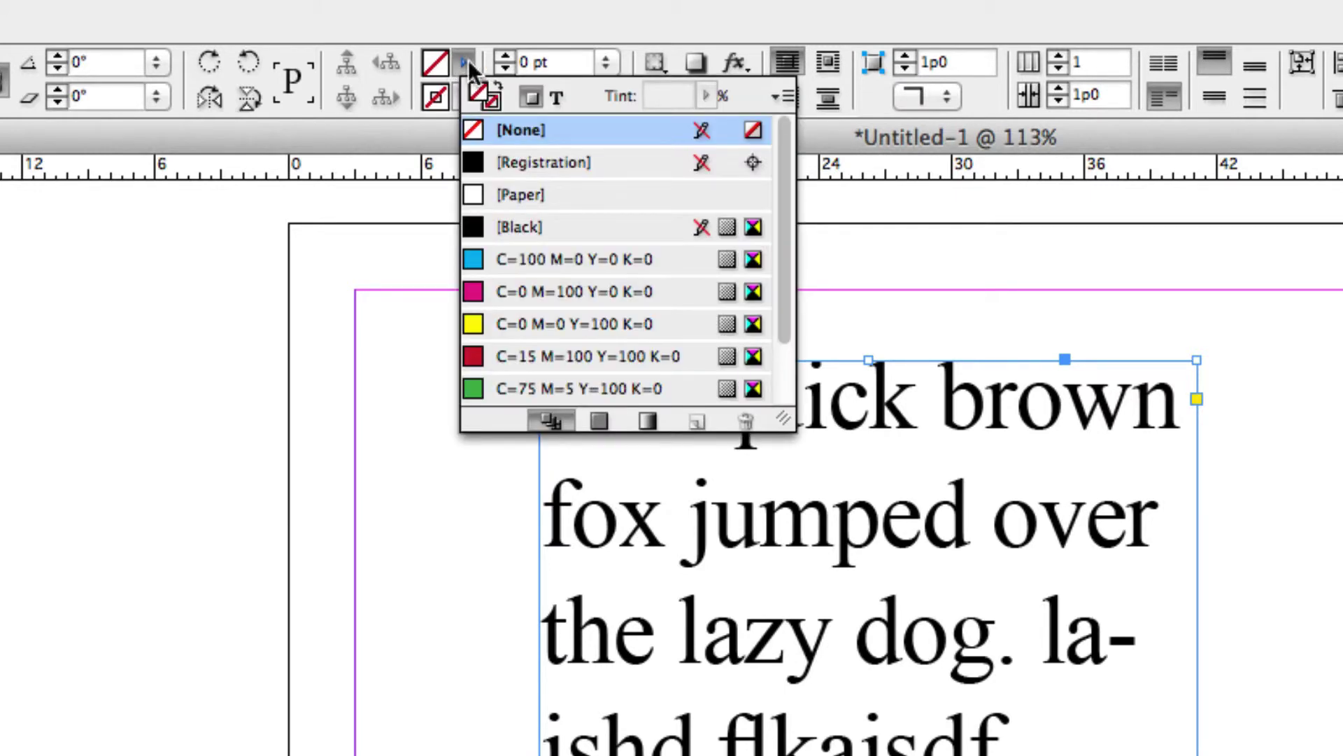
pyautogui.scroll(-1, 577, 224)
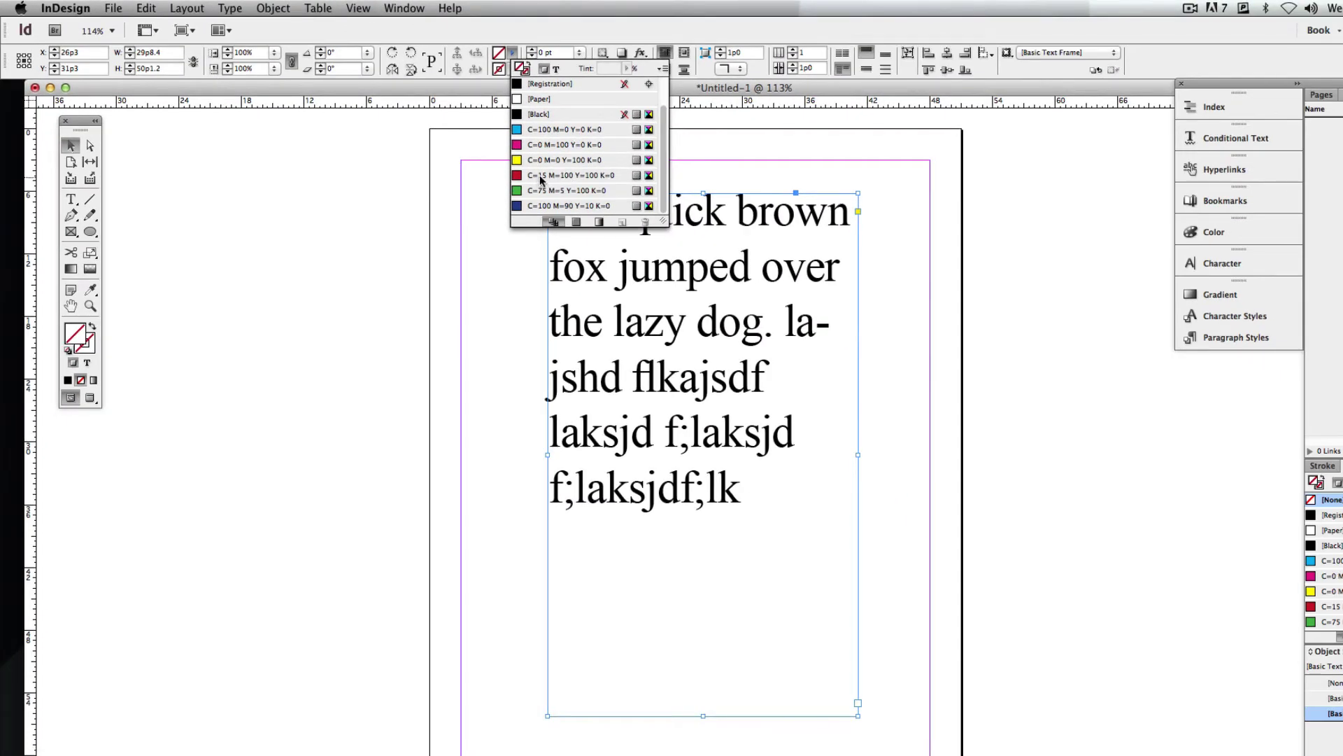
pyautogui.click(540, 177)
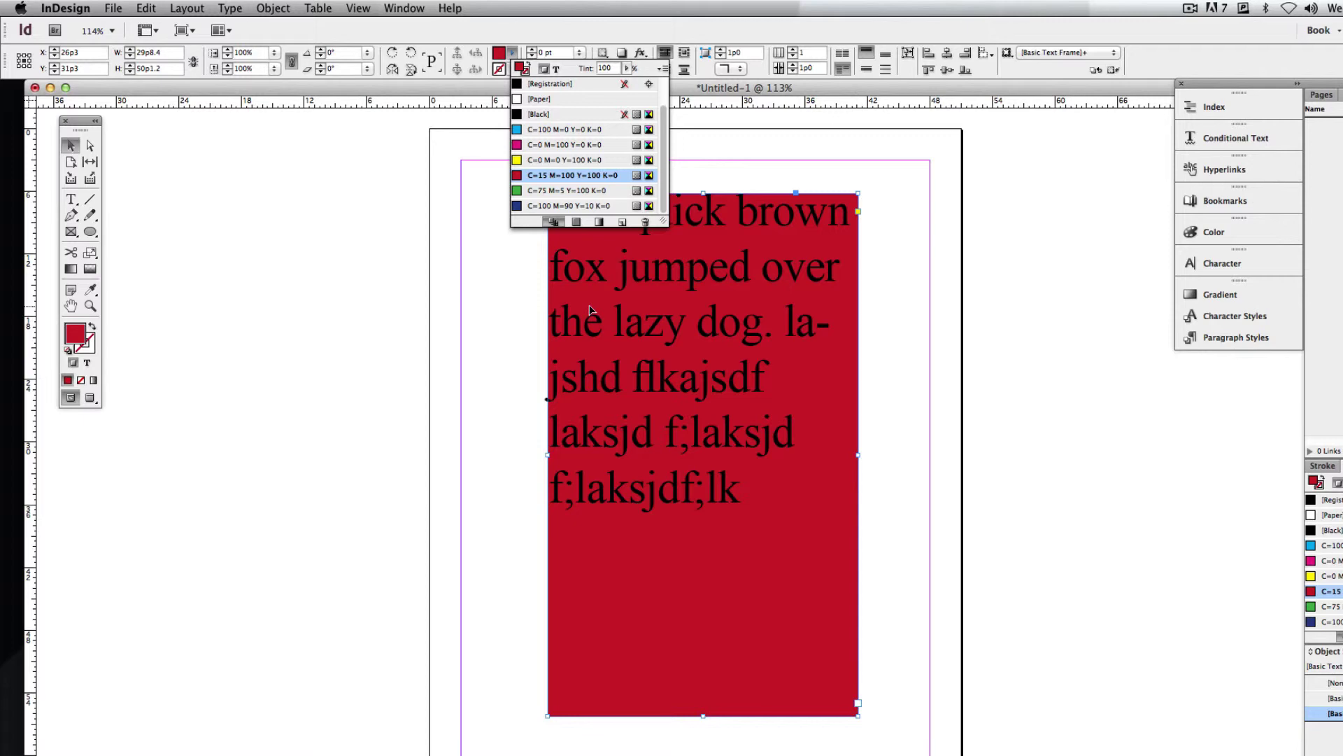
pyautogui.click(514, 52)
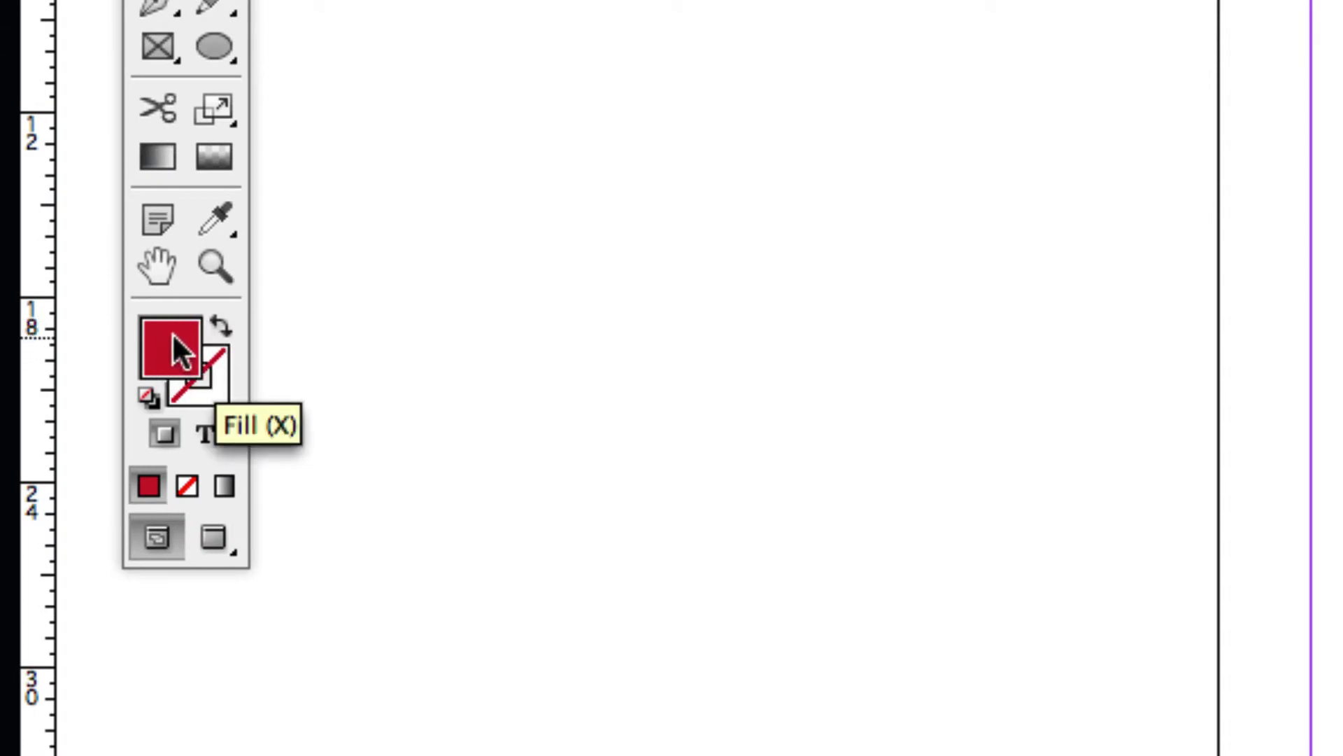
# Mix a custom green fill for the text frame, C=84 M=0 Y=91 K=0, and add it as a CMYK swatch.
pyautogui.click(216, 378)
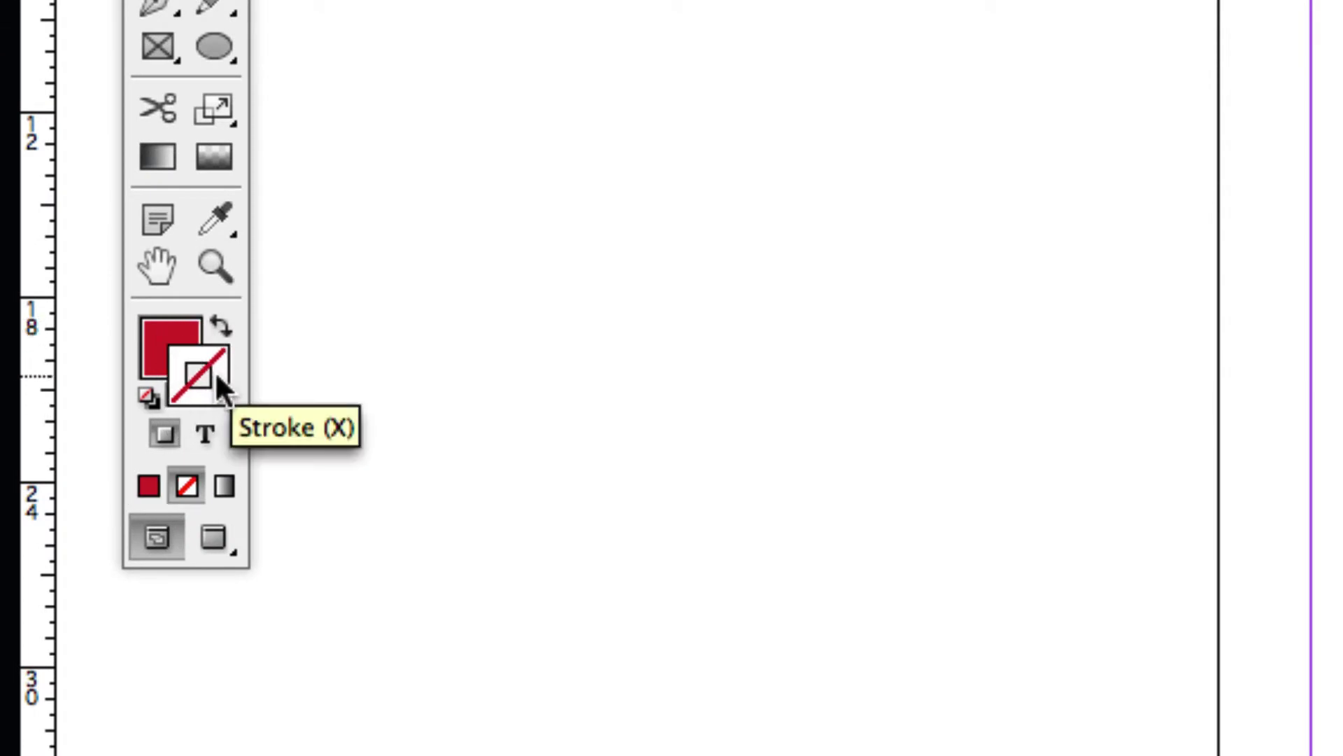
pyautogui.click(167, 332)
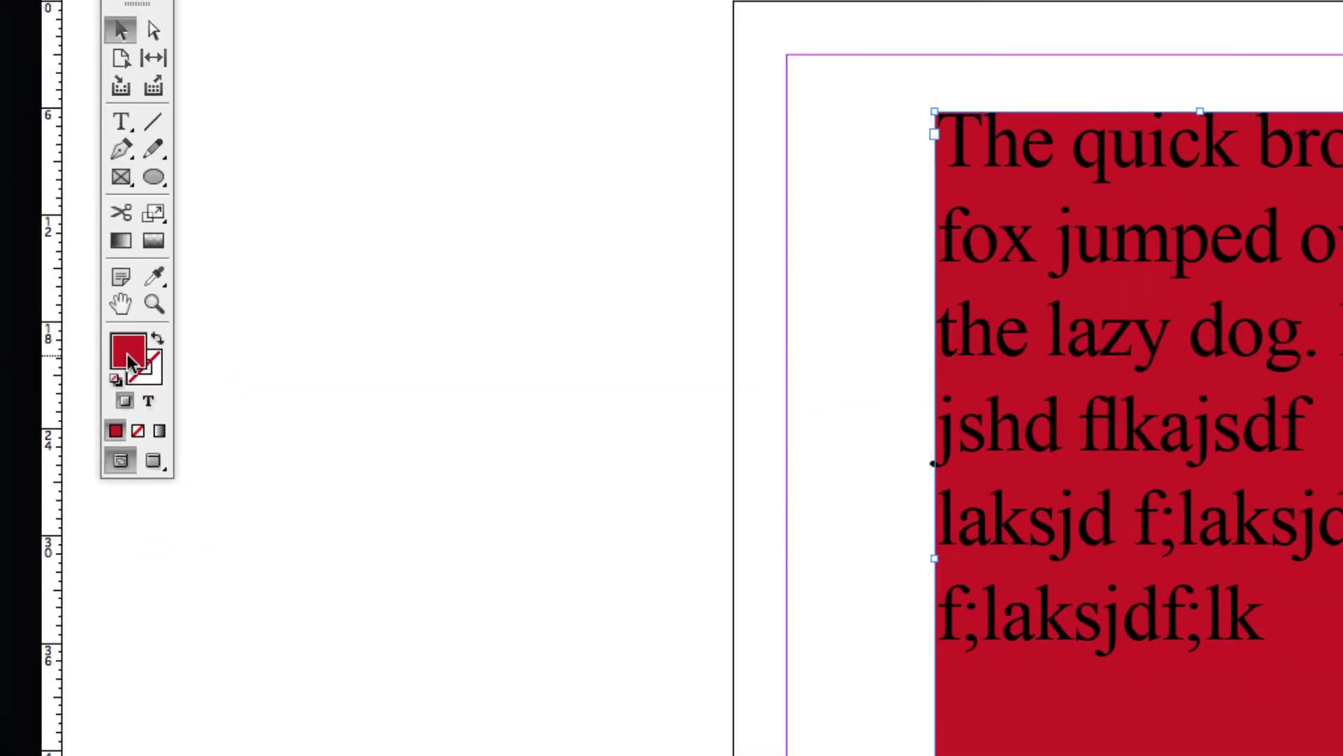
pyautogui.doubleClick(169, 352)
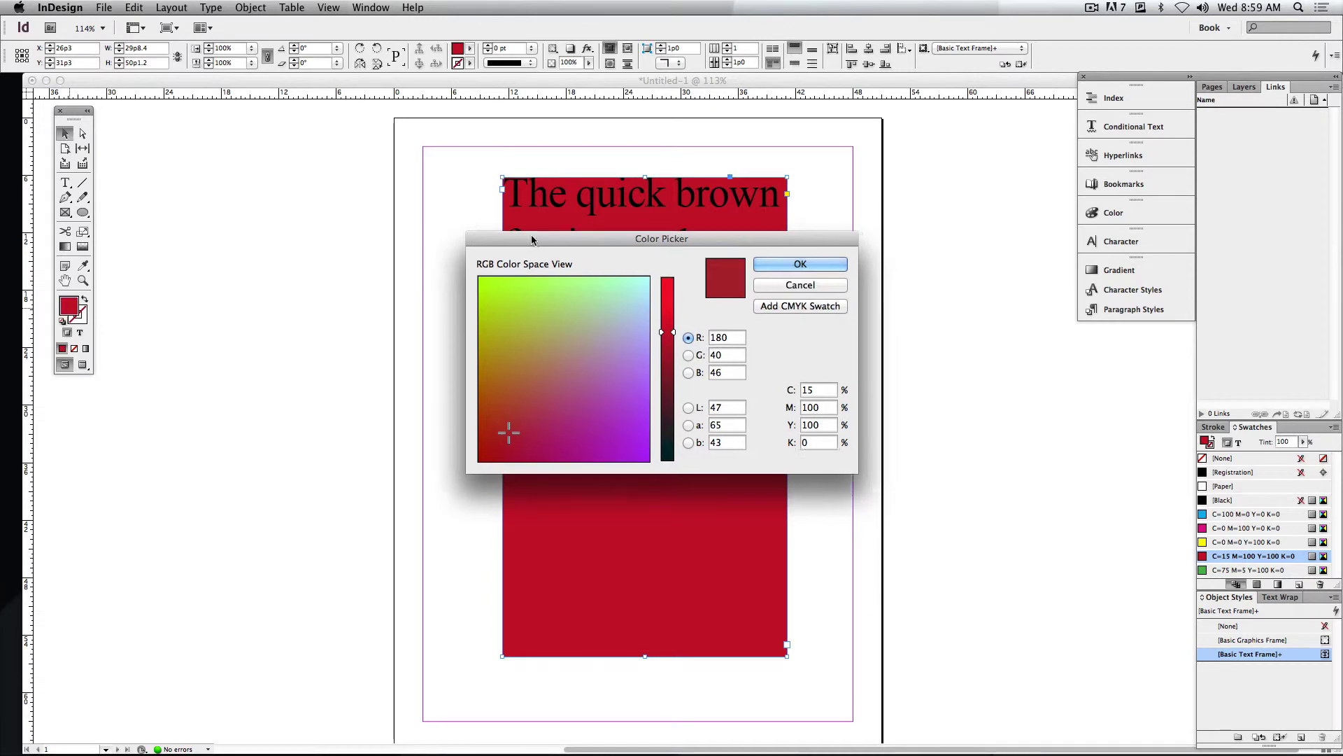
pyautogui.moveTo(989, 223); pyautogui.dragTo(391, 164)
pyautogui.moveTo(209, 208); pyautogui.dragTo(173, 186)
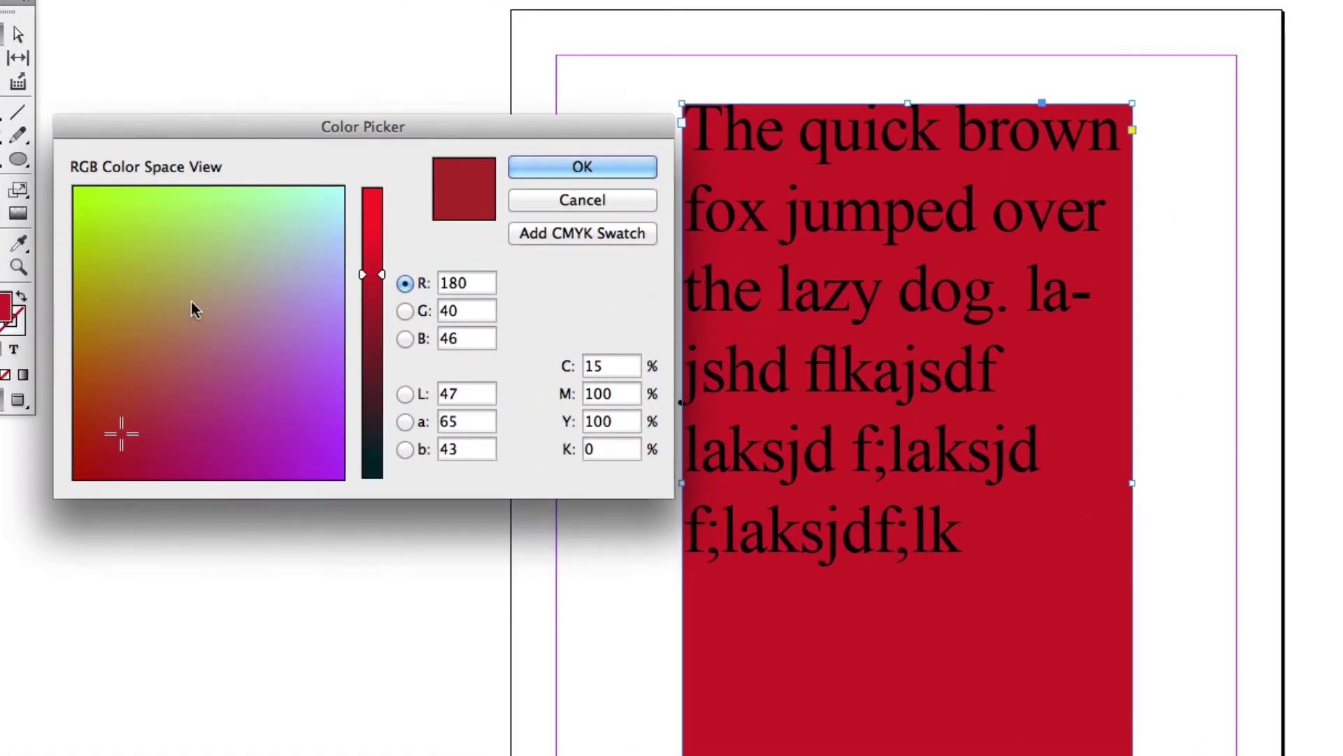
pyautogui.moveTo(204, 318); pyautogui.dragTo(289, 351)
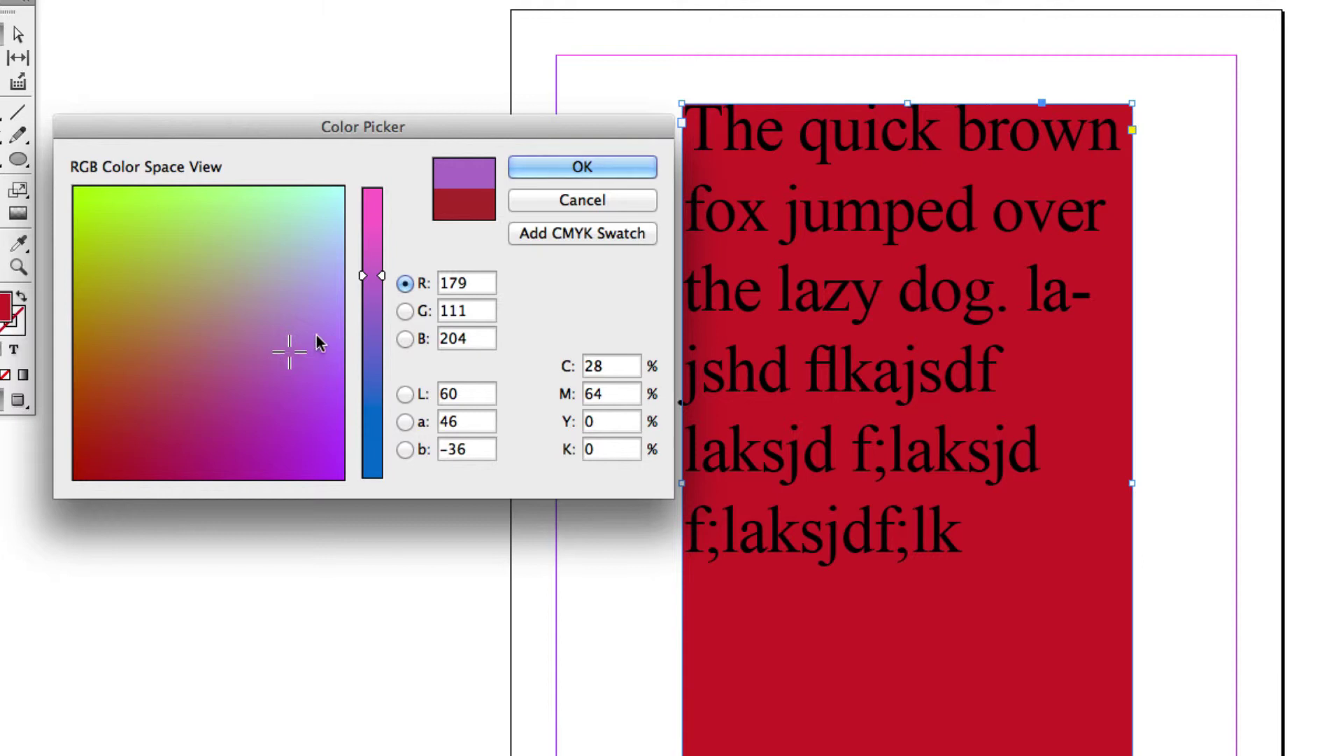
pyautogui.moveTo(303, 321); pyautogui.dragTo(200, 199)
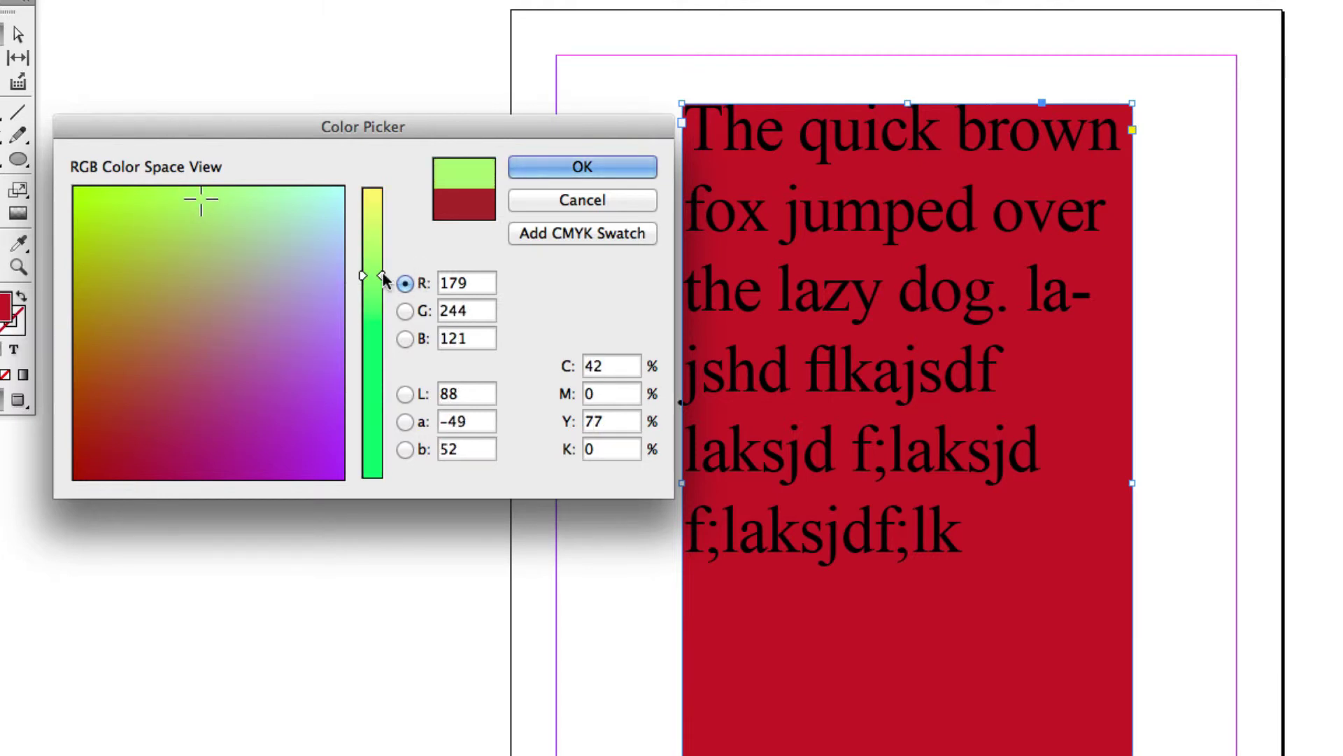
pyautogui.moveTo(381, 275); pyautogui.dragTo(382, 386)
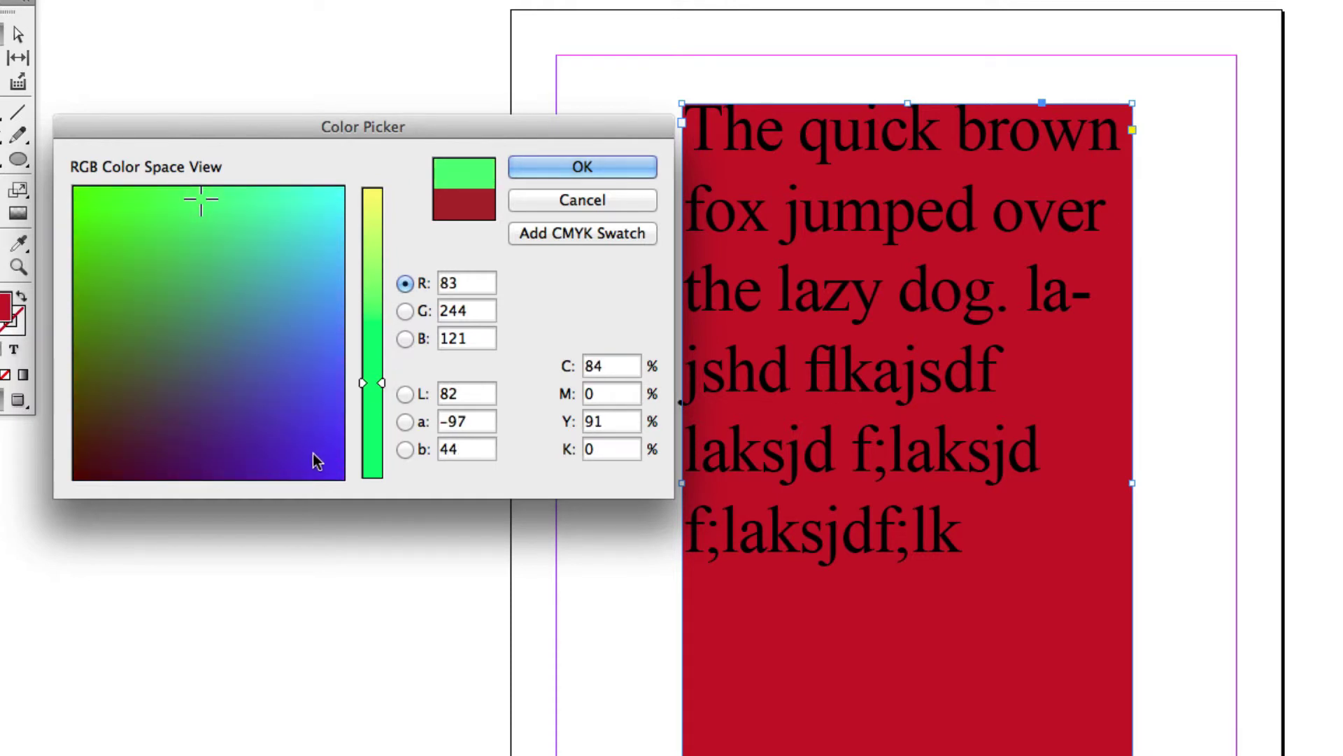
pyautogui.click(568, 236)
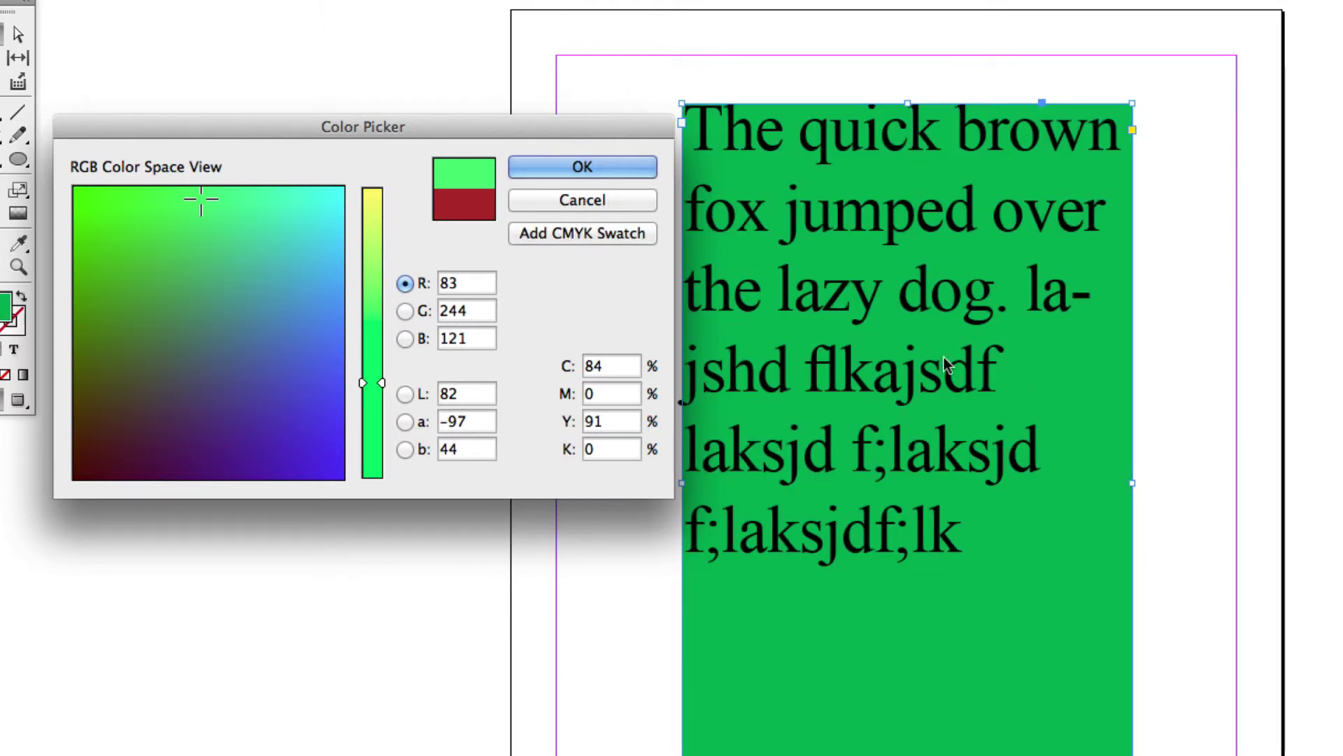
# Change the text frame's fill to a custom pink, C=0 M=38 Y=0 K=0, and save it as a swatch.
pyautogui.moveTo(372, 383); pyautogui.dragTo(372, 189)
pyautogui.click(278, 308)
pyautogui.moveTo(278, 307)
pyautogui.mouseDown()
pyautogui.moveTo(312, 300)
pyautogui.moveTo(318, 277)
pyautogui.mouseUp()
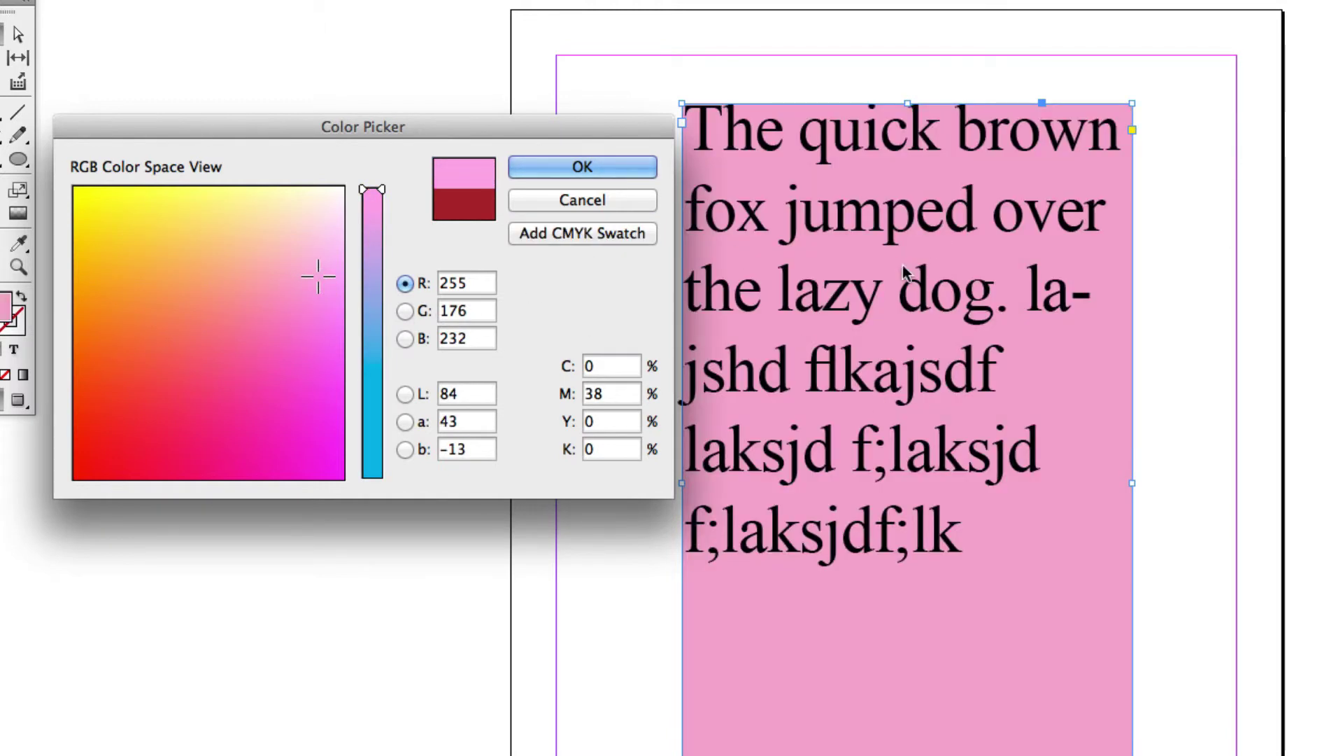
pyautogui.click(583, 168)
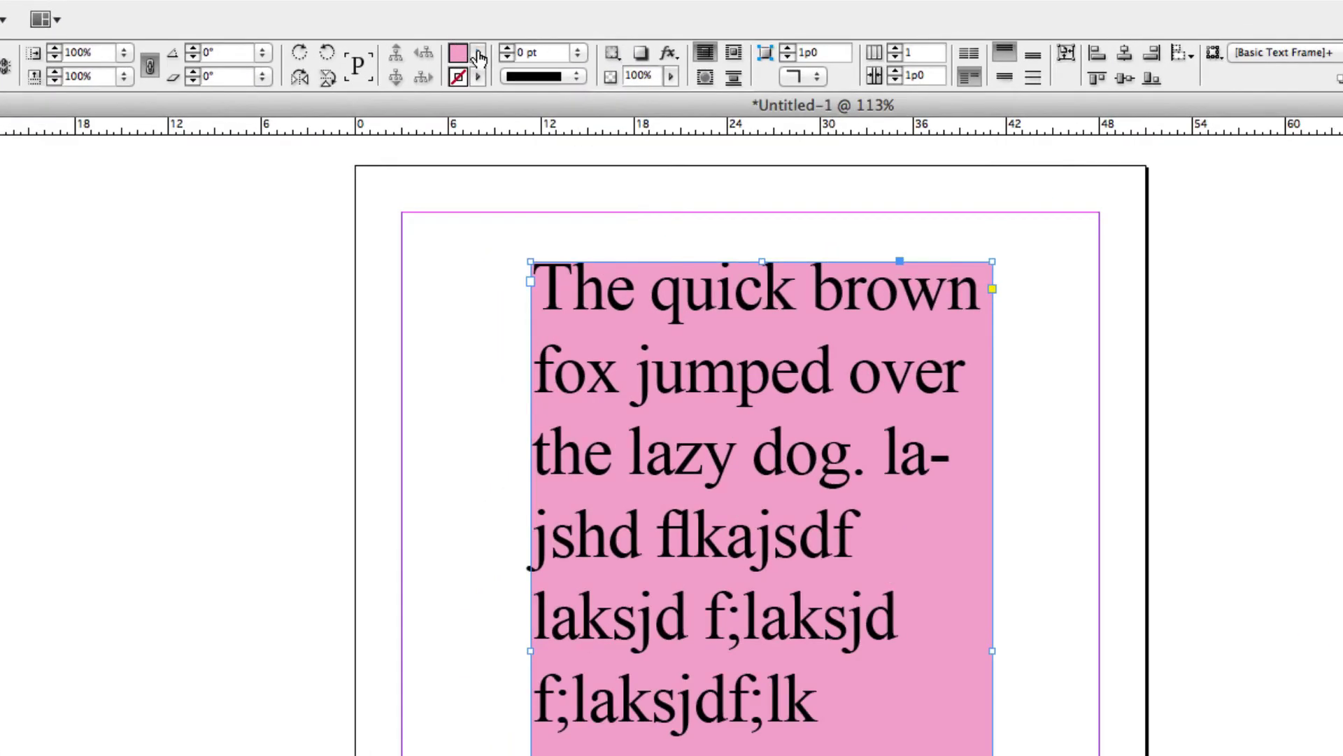
# Check the fill swatch list for the added custom colours, and deselect the text frame.
pyautogui.click(469, 48)
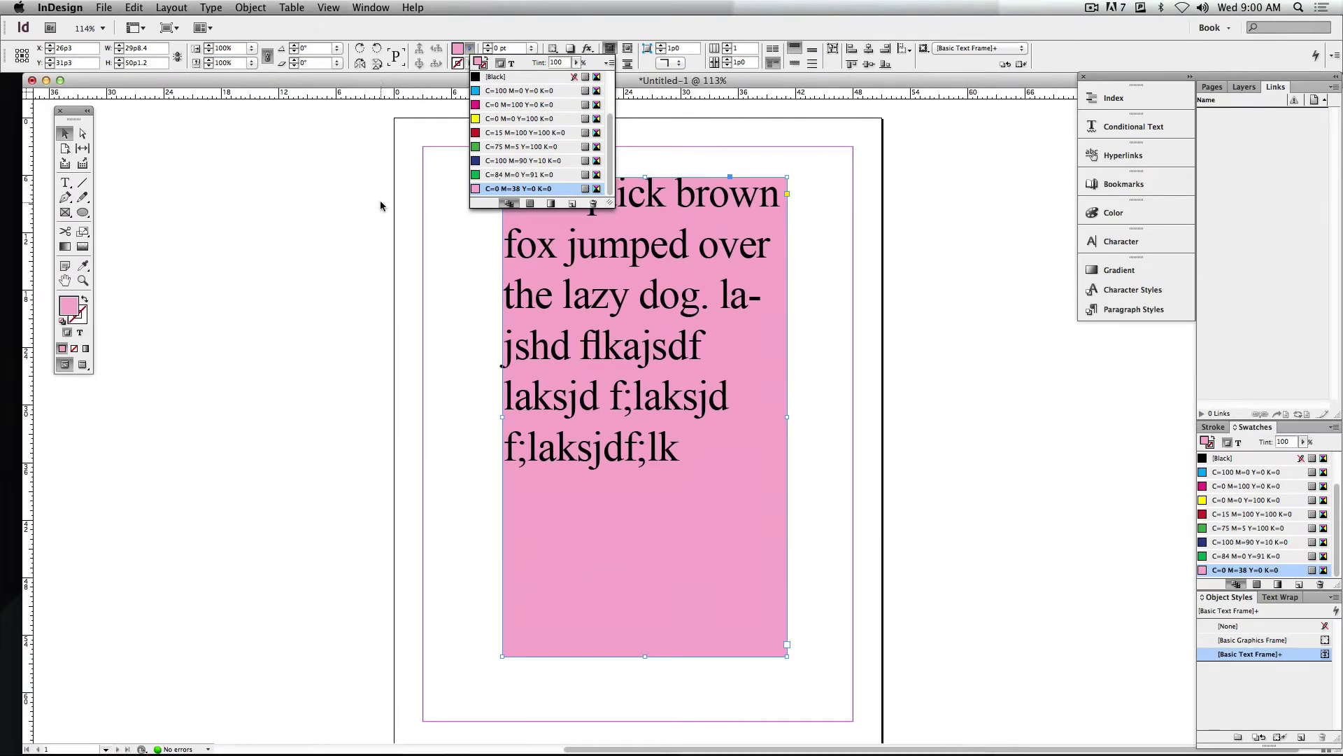
pyautogui.click(381, 206)
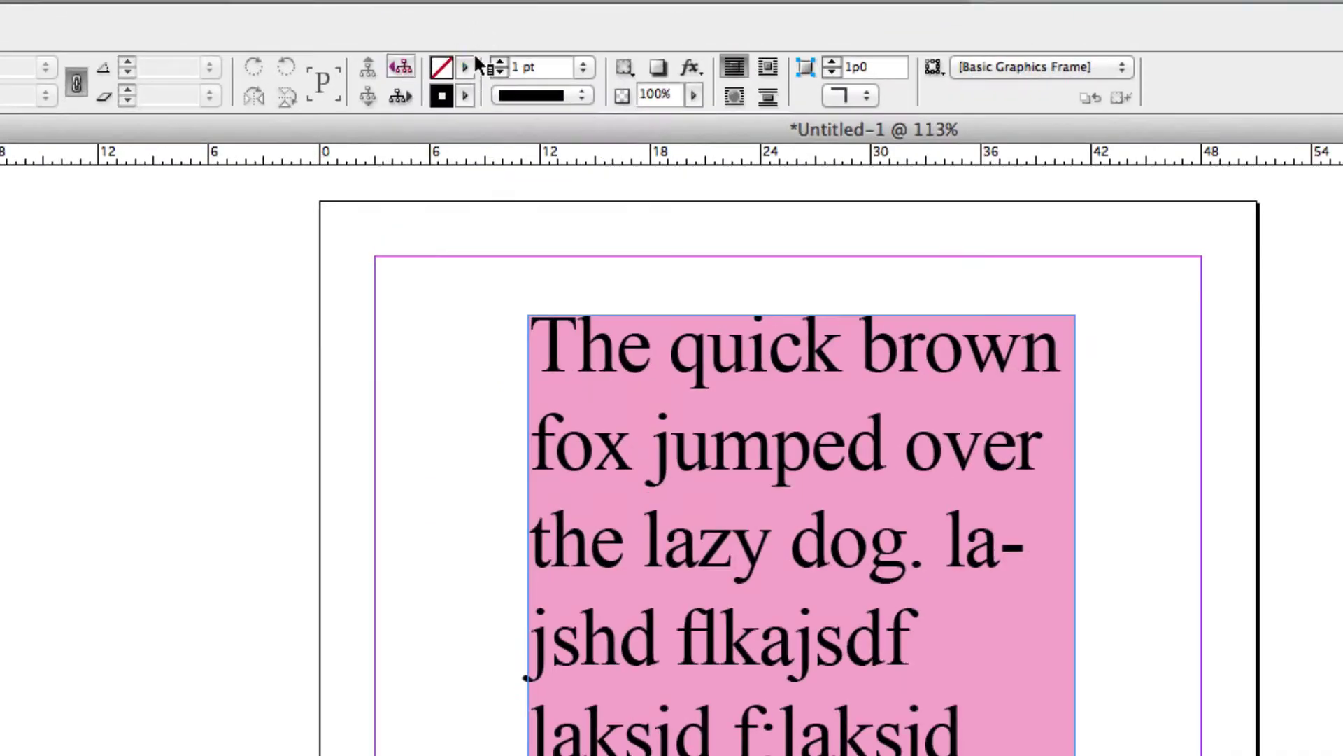
pyautogui.click(470, 48)
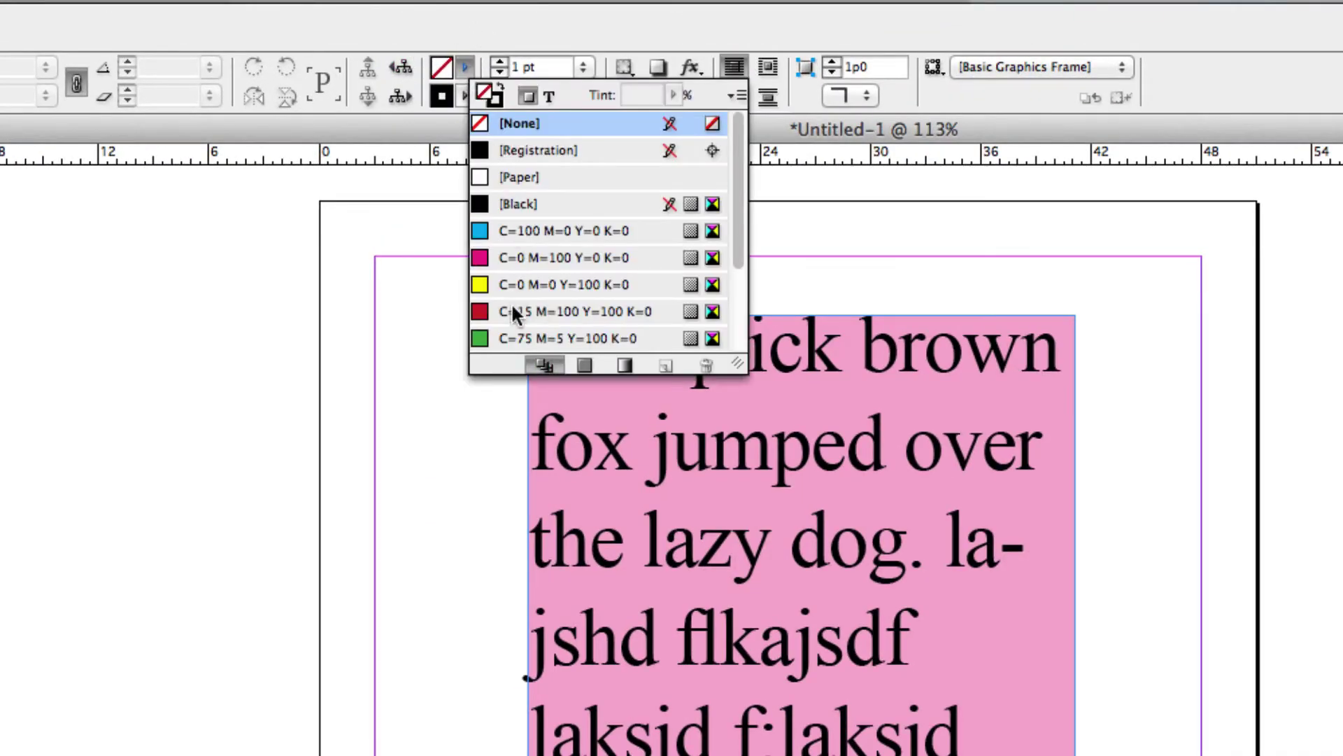
pyautogui.click(465, 67)
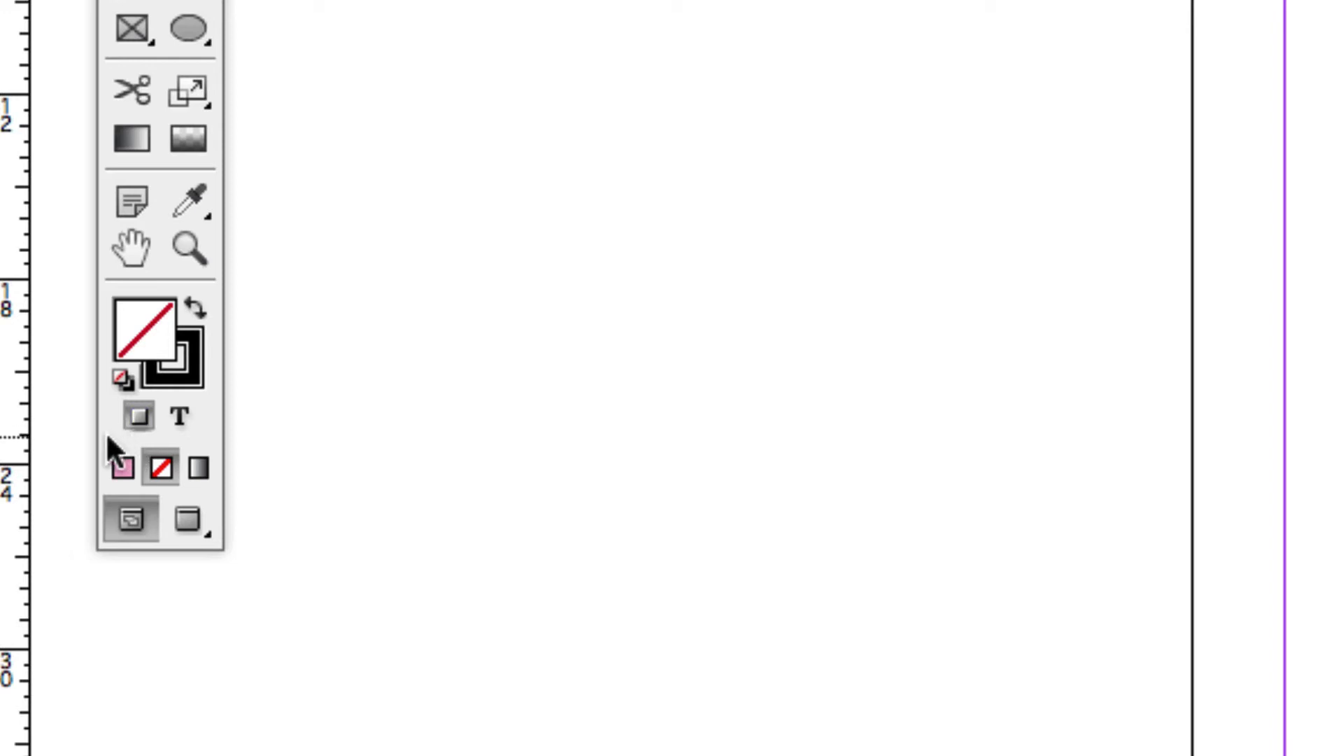
# Move the pink text frame left across the page's left edge, to about X -2p10, Y 30p8.
pyautogui.click(176, 418)
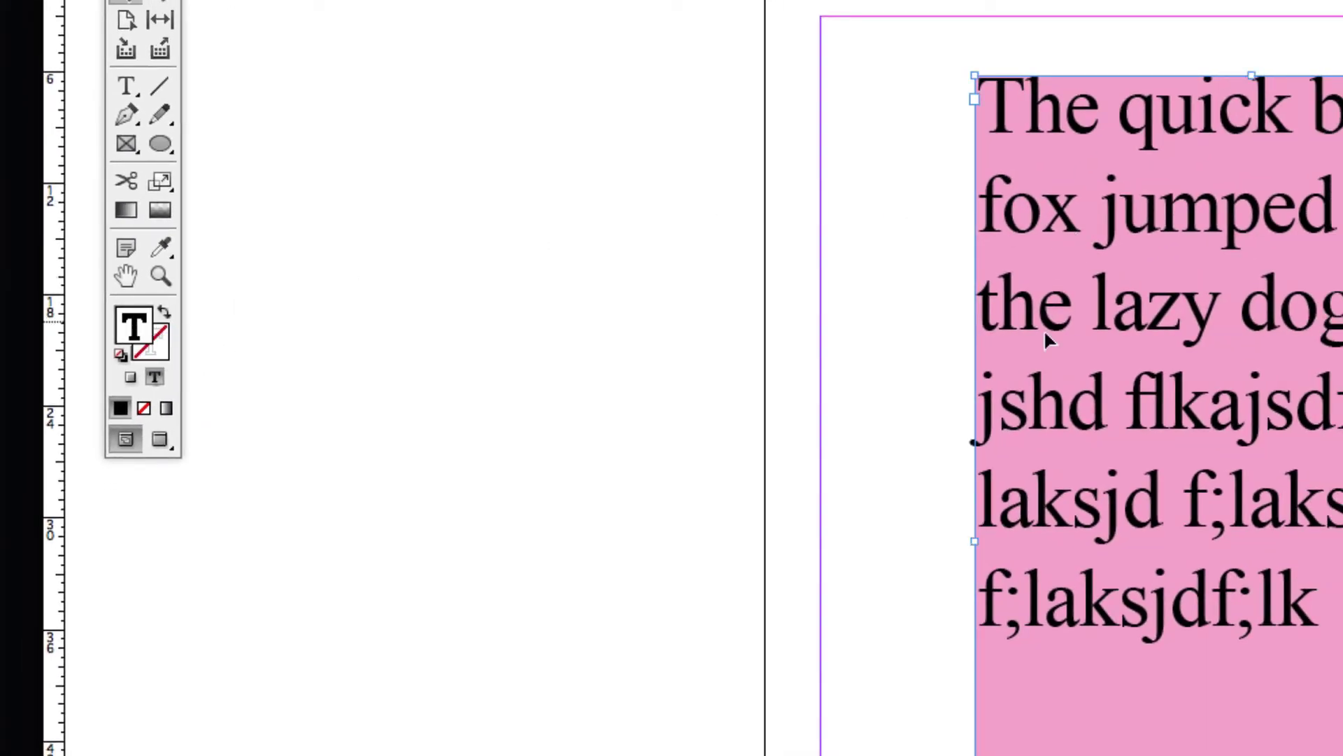
pyautogui.click(1047, 341)
pyautogui.moveTo(1047, 312); pyautogui.dragTo(505, 305)
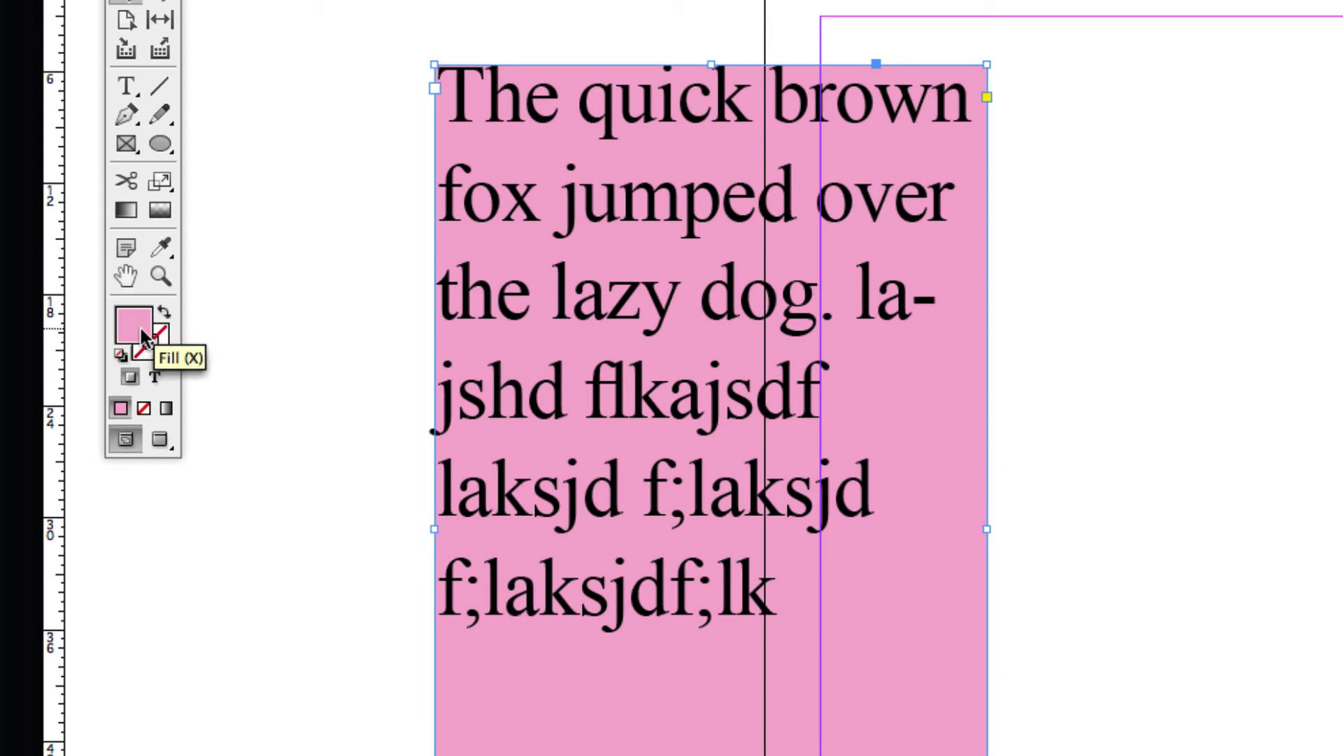
# Fill the text inside the pink frame with a custom bright green, C=98 M=0 Y=100 K=0.
pyautogui.click(155, 379)
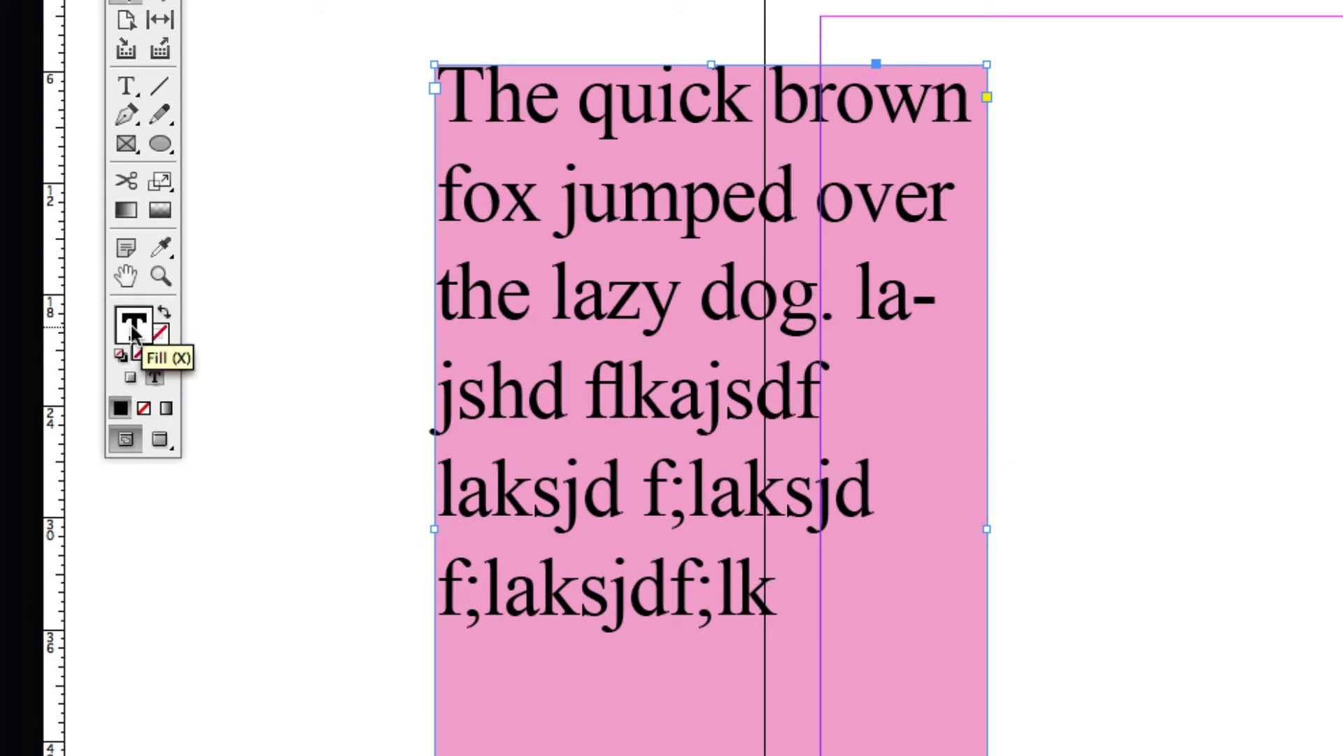
pyautogui.press('x')
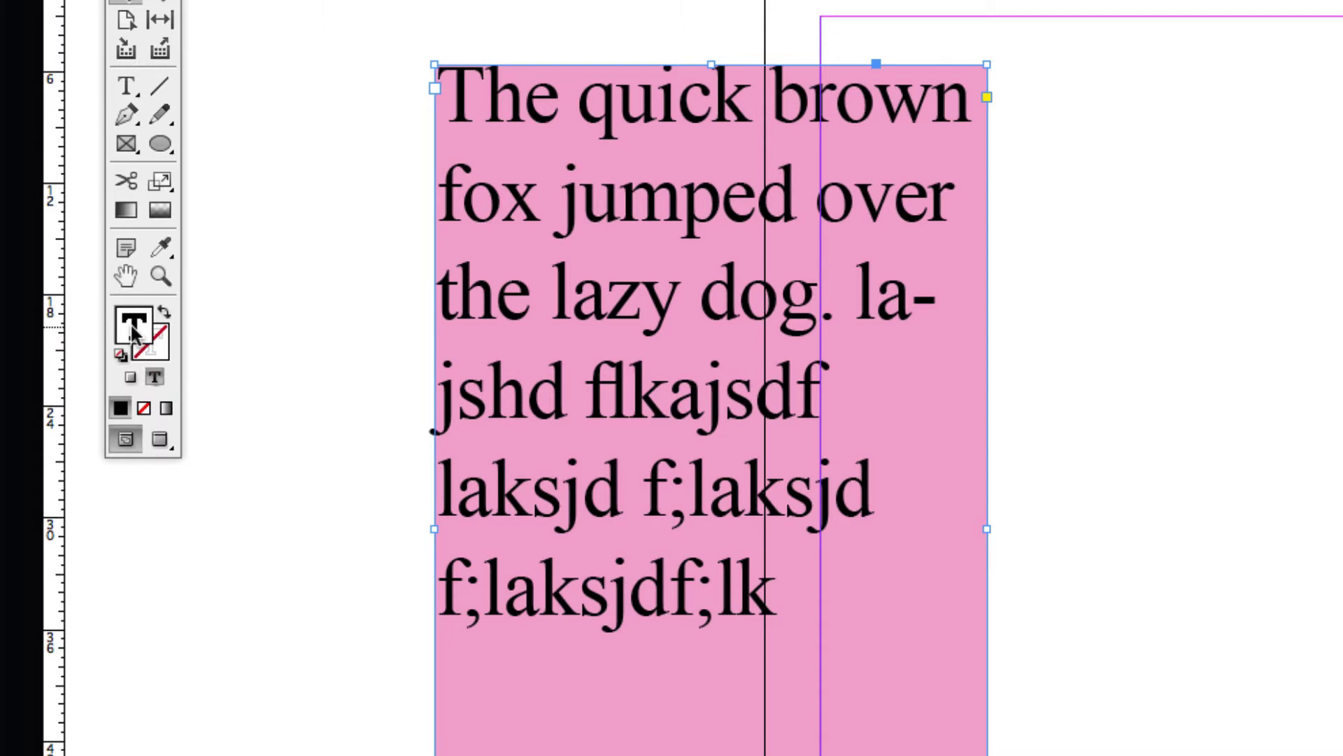
pyautogui.doubleClick(133, 333)
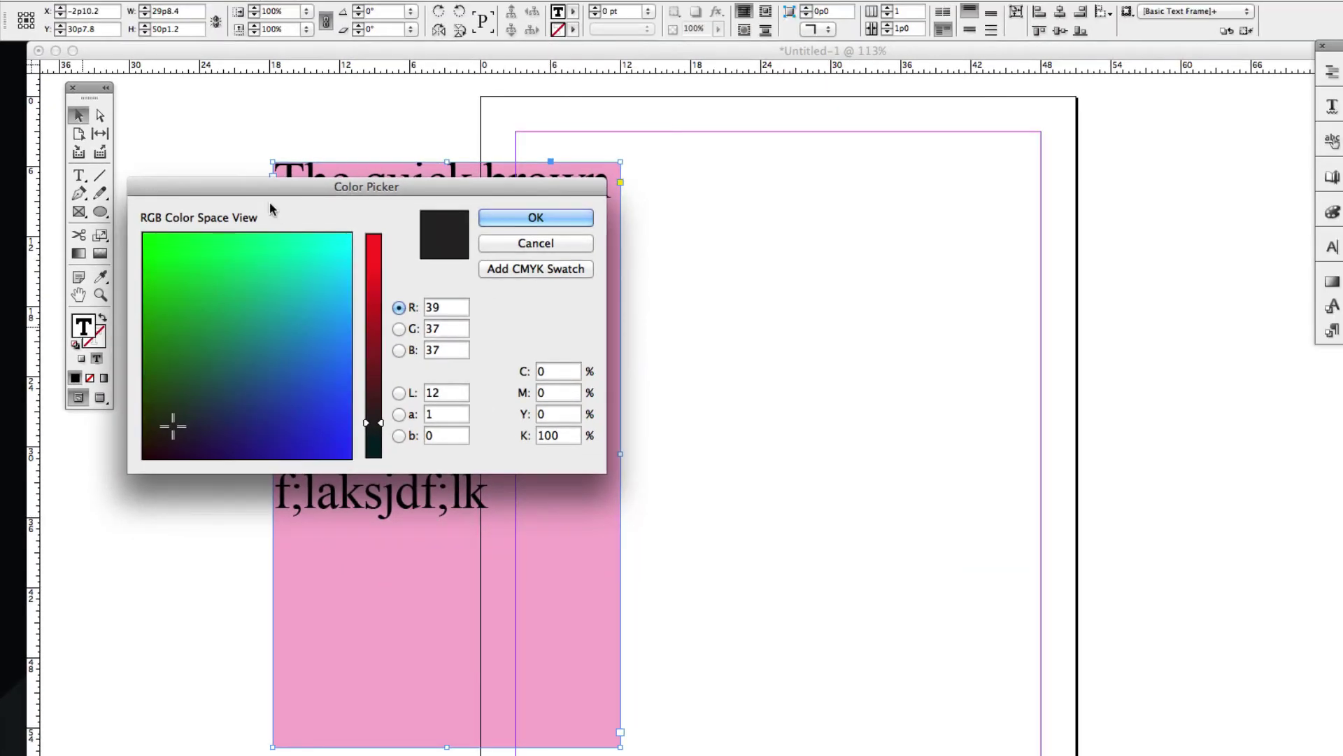
pyautogui.moveTo(266, 206)
pyautogui.mouseDown()
pyautogui.moveTo(358, 231)
pyautogui.moveTo(670, 211)
pyautogui.mouseUp()
pyautogui.moveTo(615, 305); pyautogui.dragTo(621, 260)
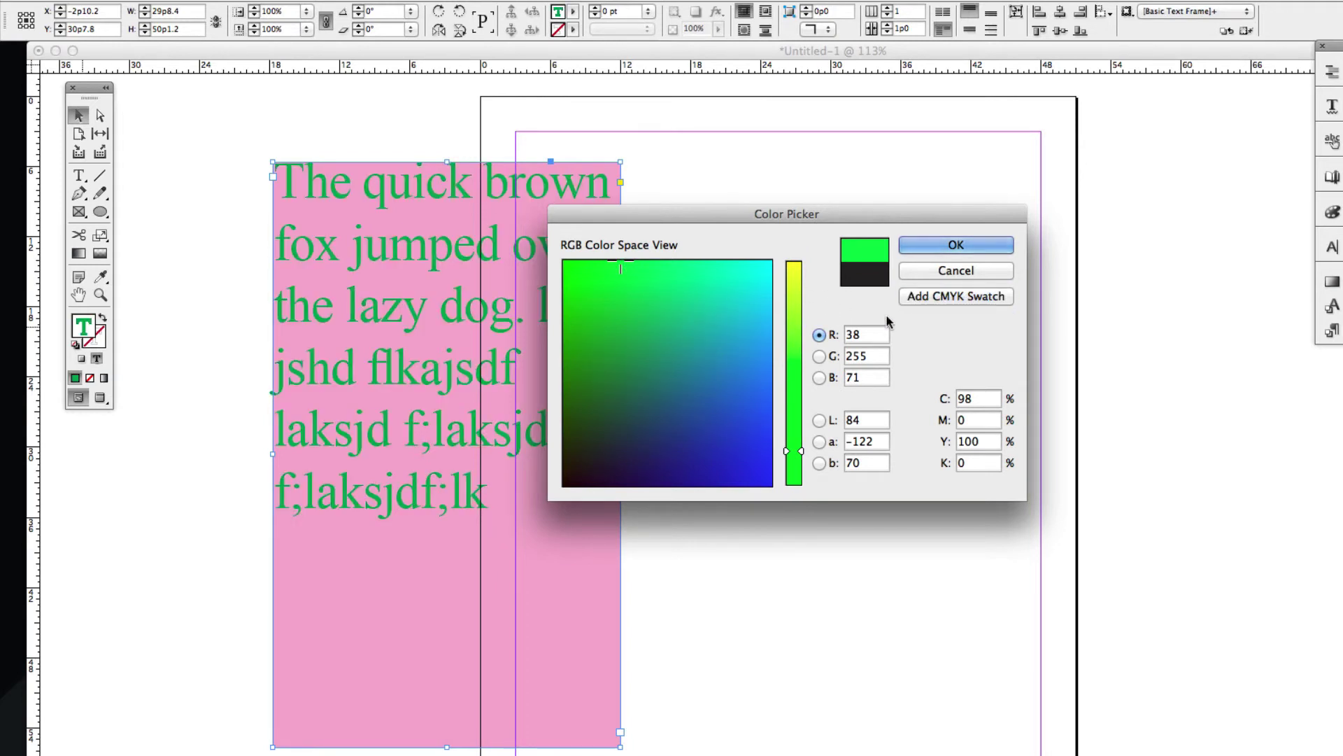
pyautogui.click(938, 247)
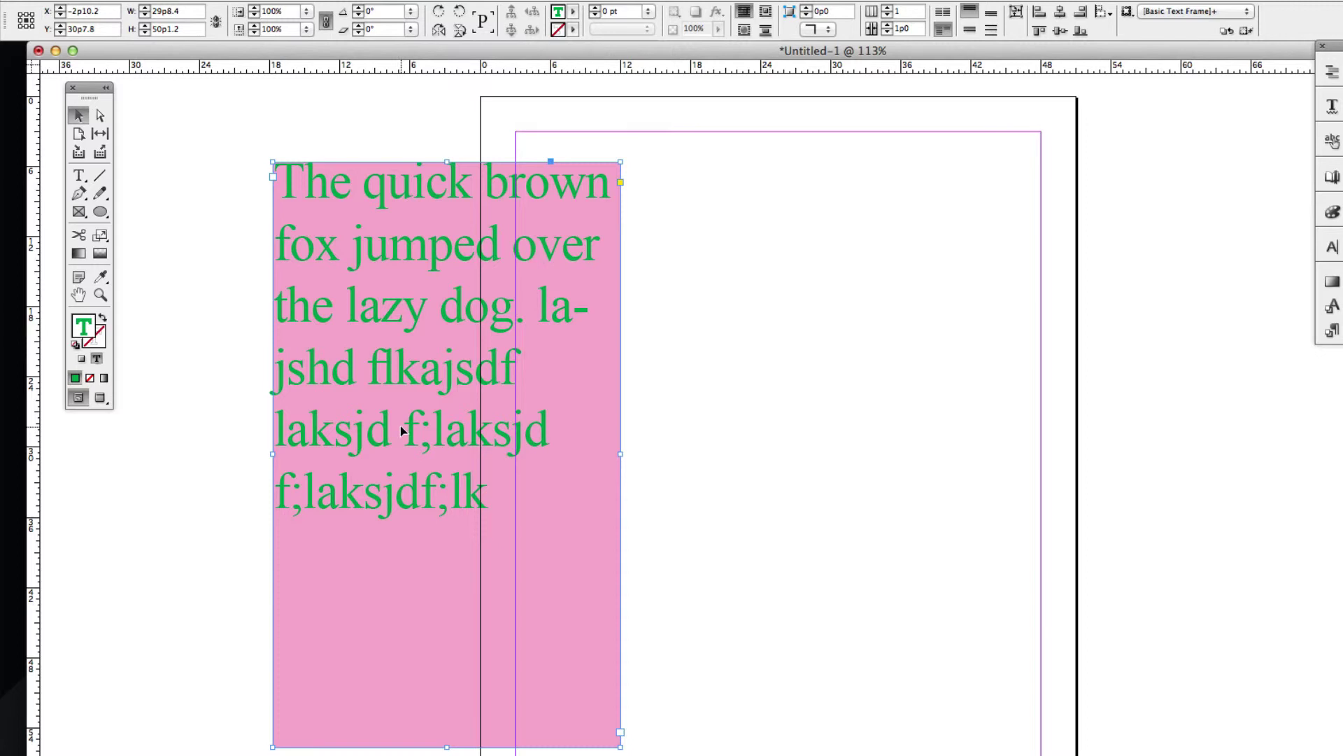
pyautogui.click(79, 175)
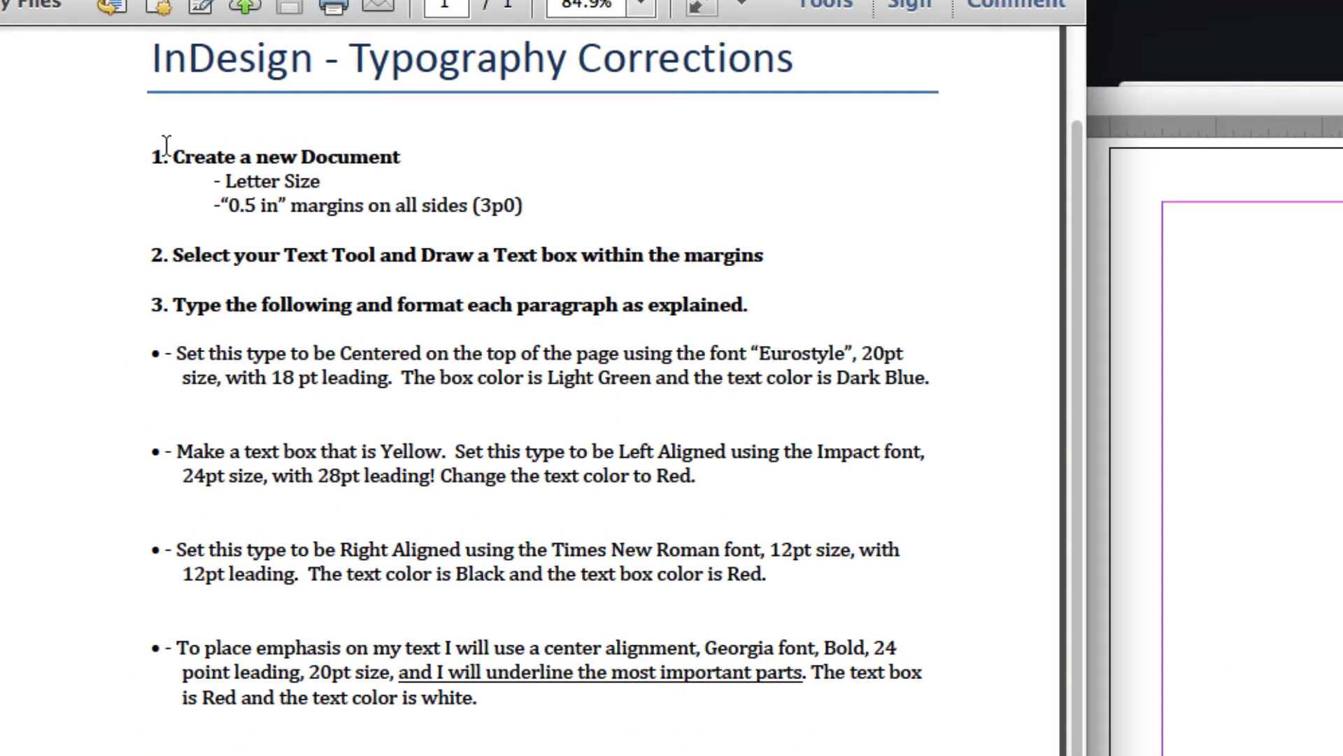
# Read the document setup and first paragraph's formatting instructions in the Typography Corrections exercise PDF in Adobe Reader.
pyautogui.moveTo(174, 155); pyautogui.dragTo(412, 165)
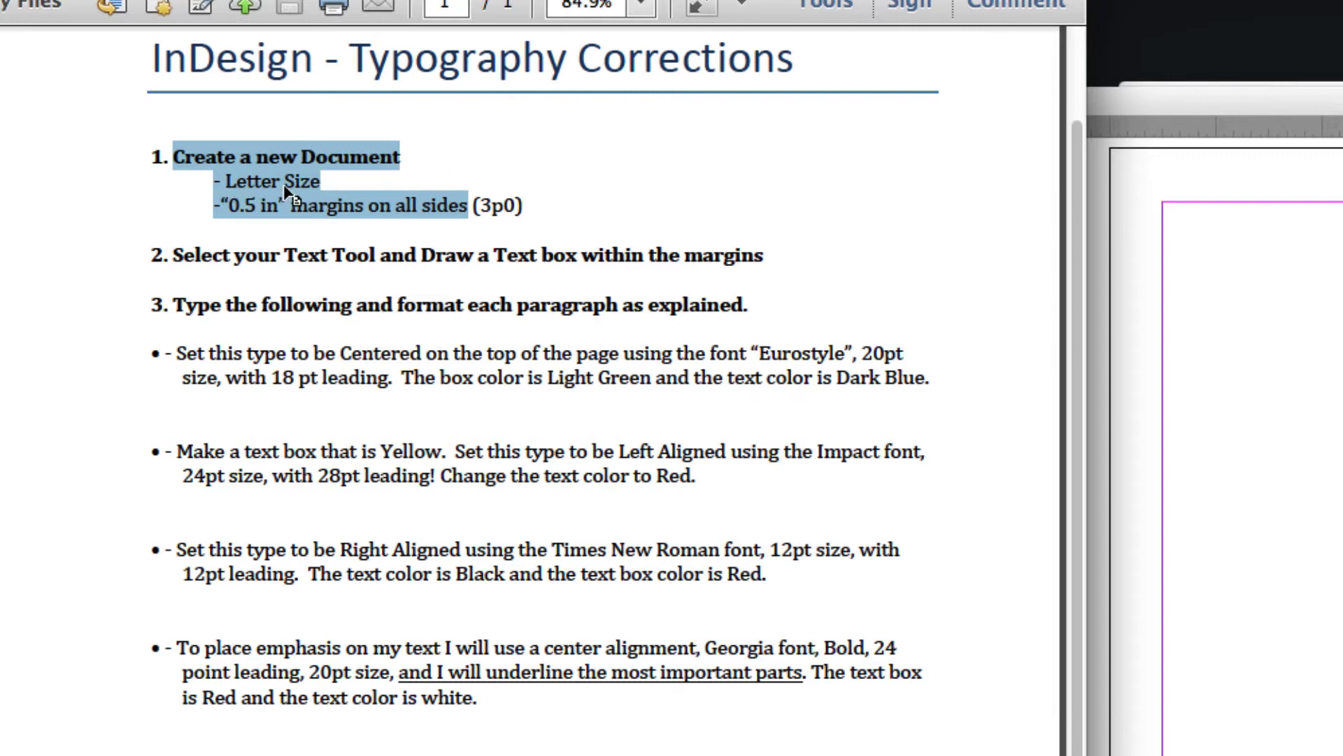
pyautogui.click(238, 220)
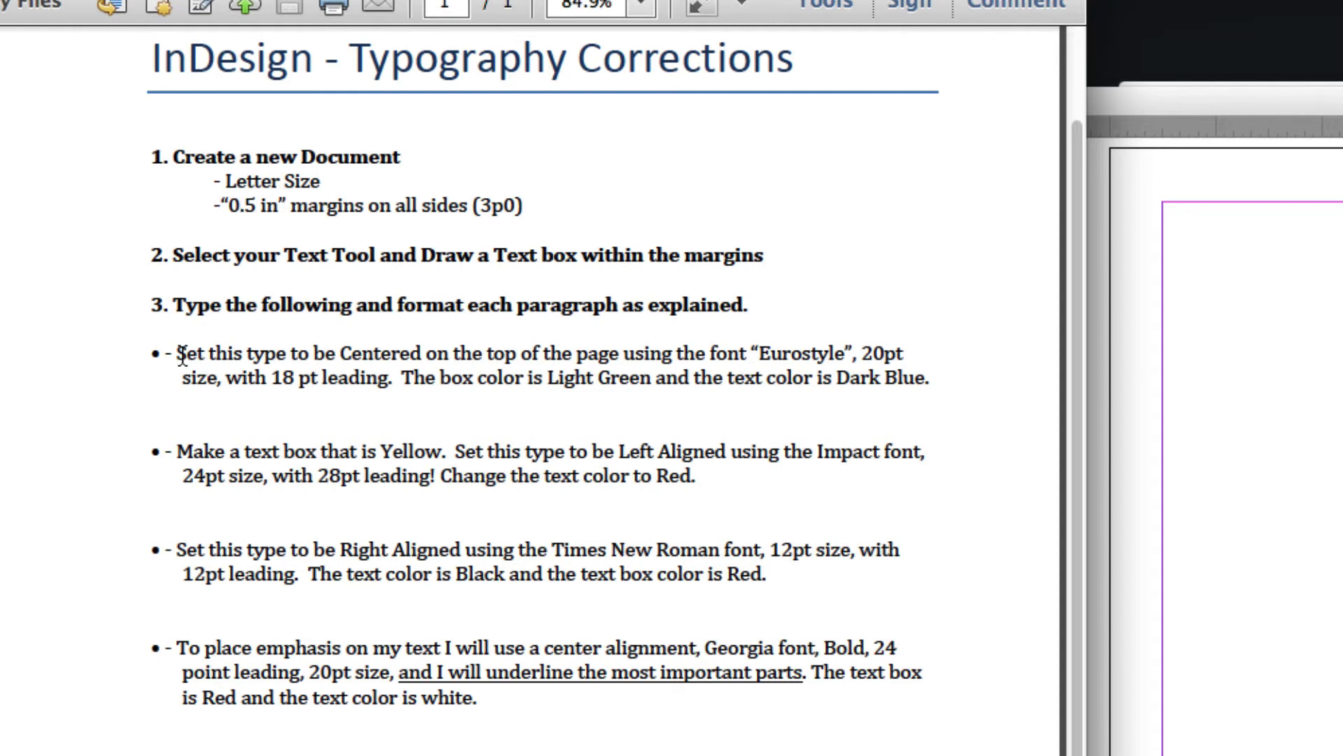
pyautogui.moveTo(177, 352); pyautogui.dragTo(931, 376)
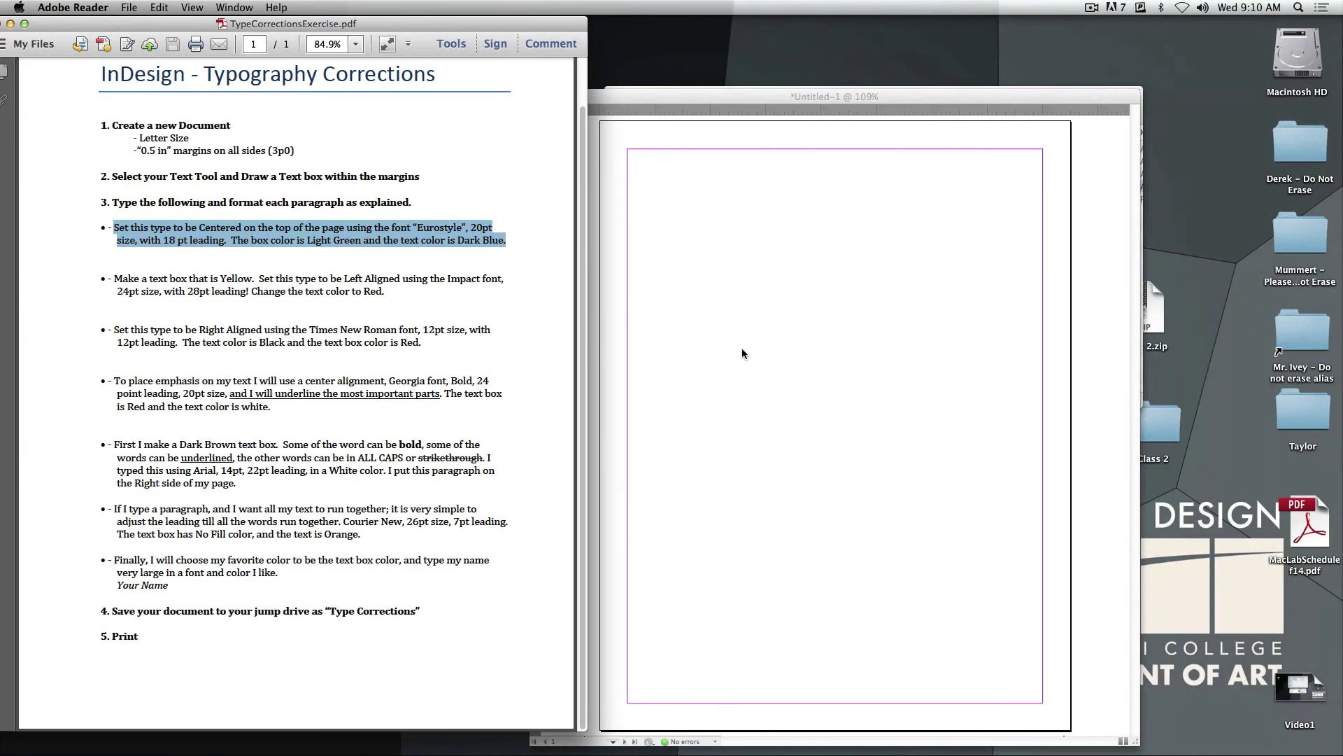
# Switch to InDesign and draw a text frame across the full margin width at the page's top, about 45p0 by 6p7.
pyautogui.click(743, 353)
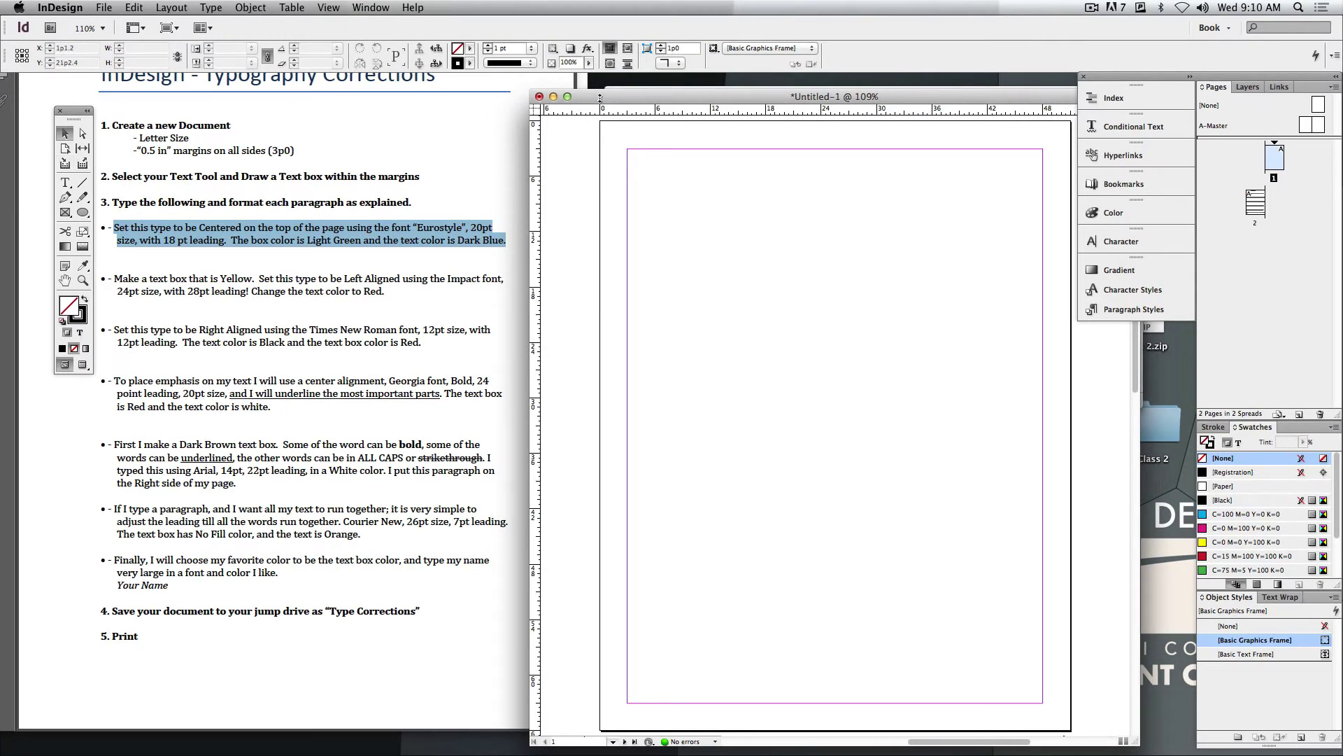
pyautogui.moveTo(610, 101); pyautogui.dragTo(433, 87)
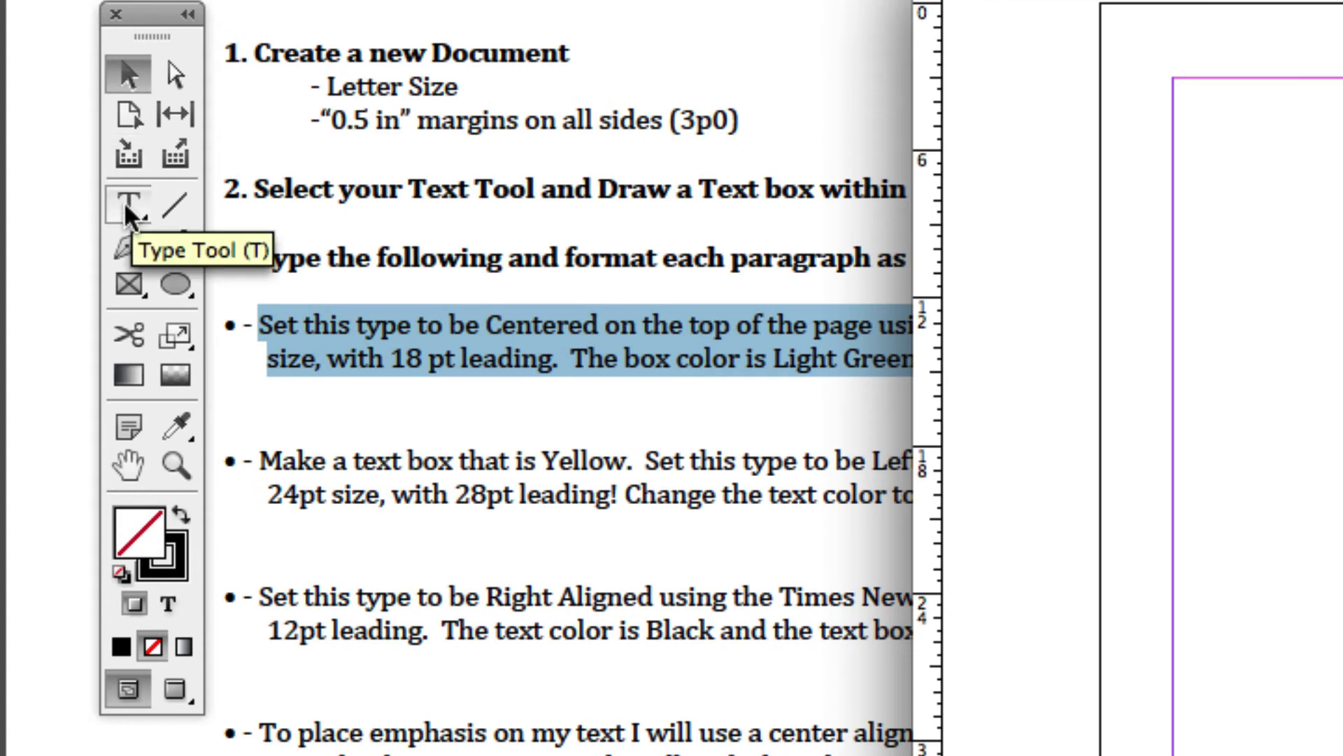
pyautogui.click(128, 208)
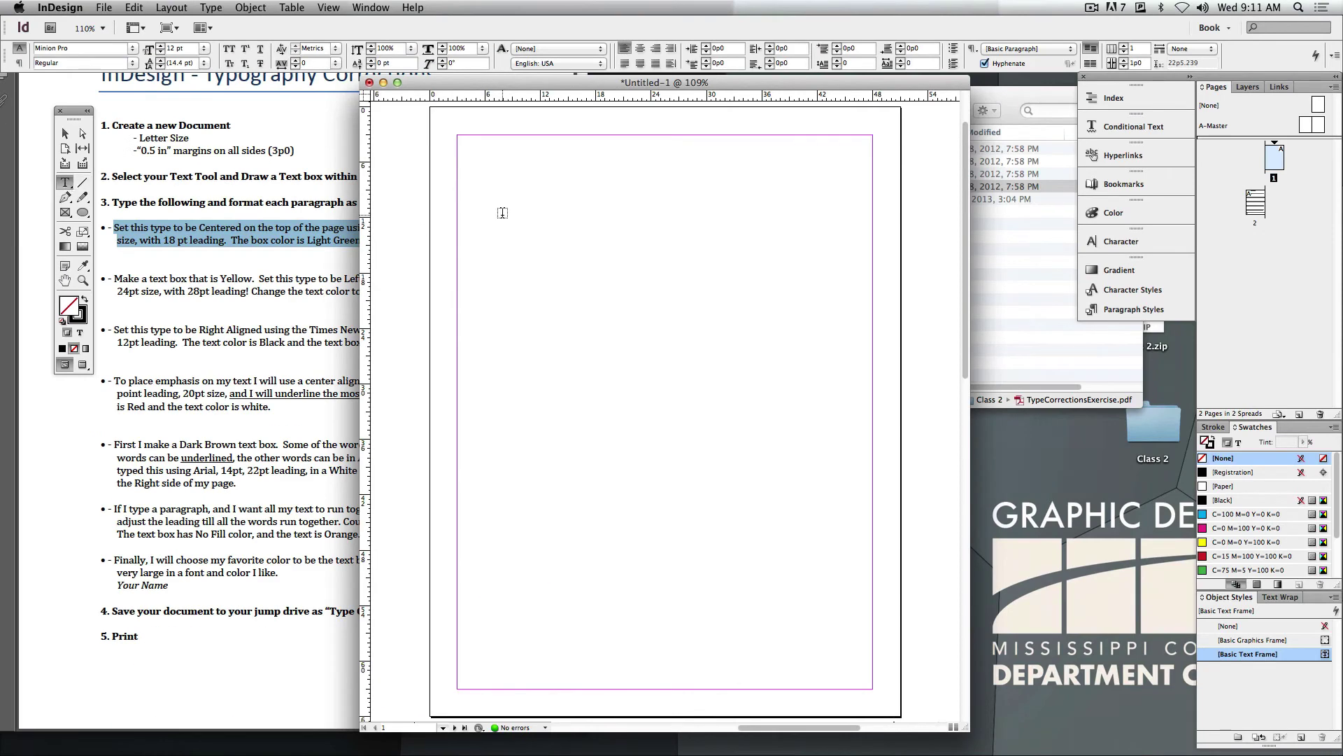
pyautogui.moveTo(458, 133); pyautogui.dragTo(872, 195)
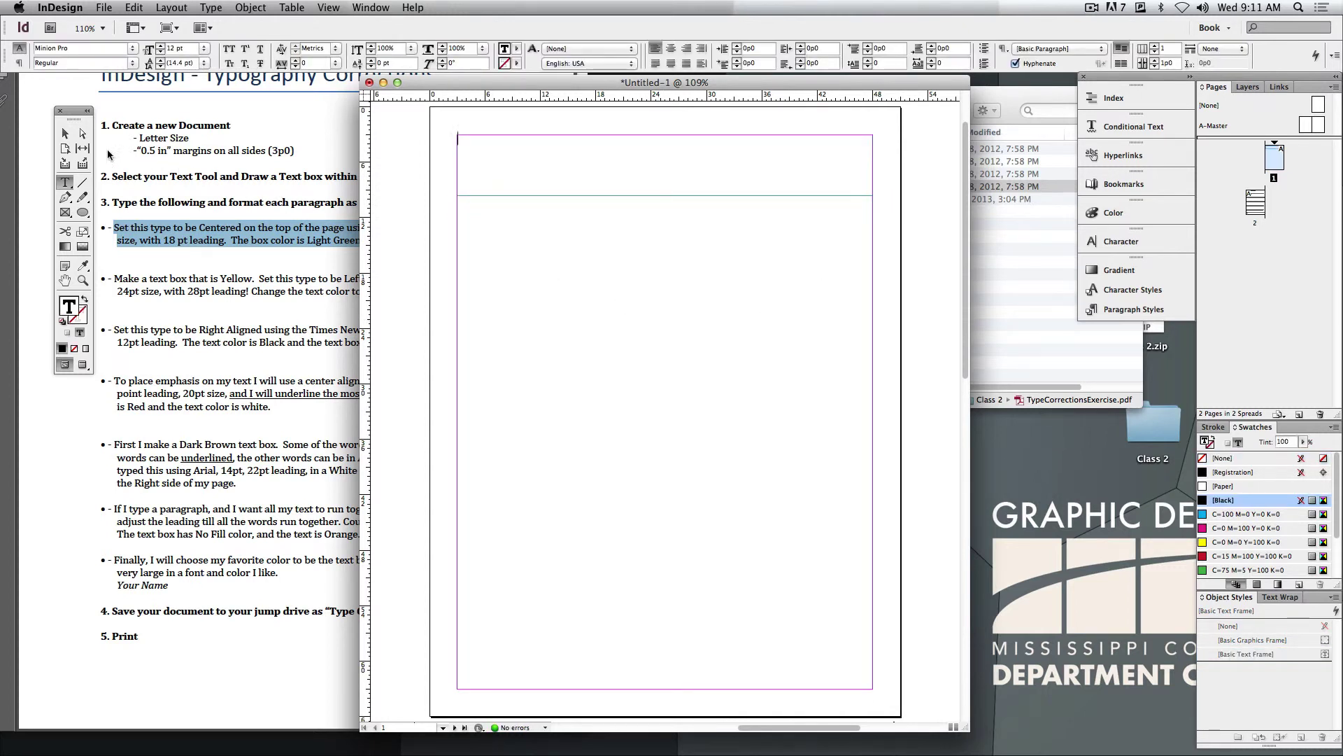
pyautogui.click(64, 133)
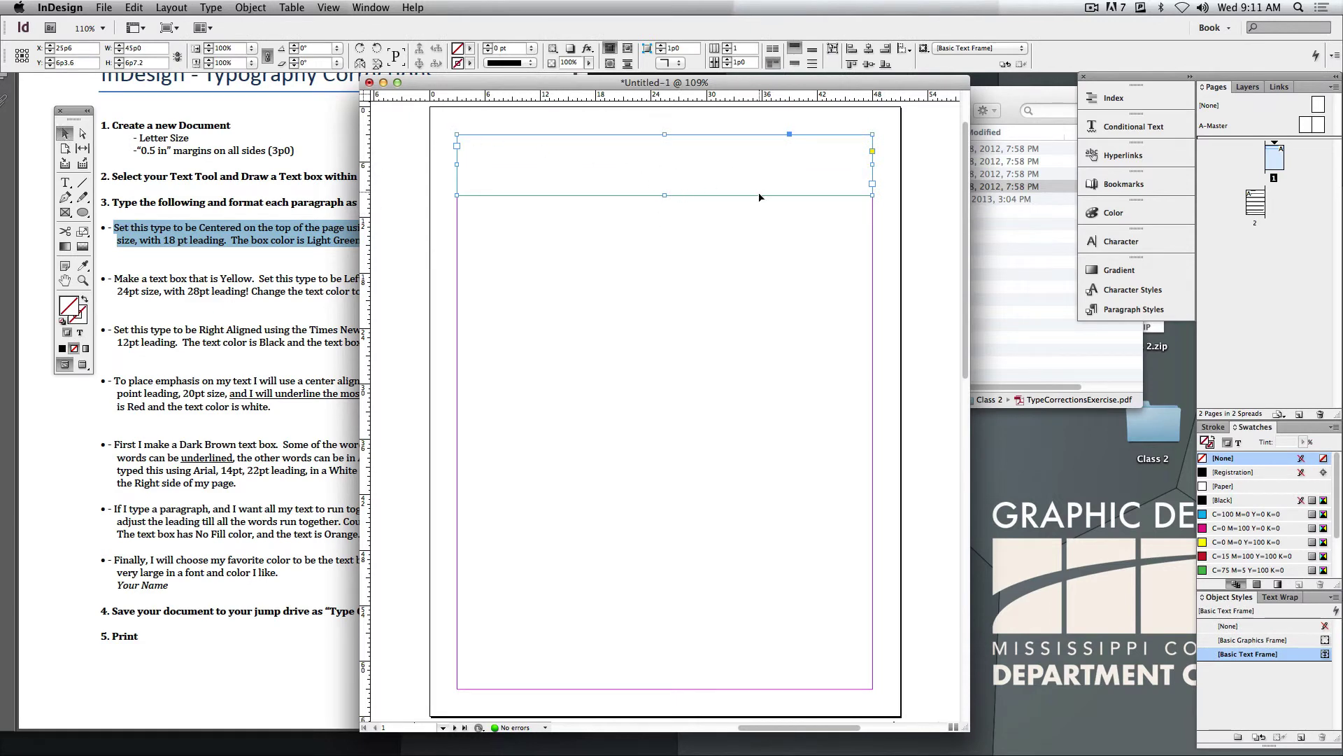
pyautogui.click(65, 182)
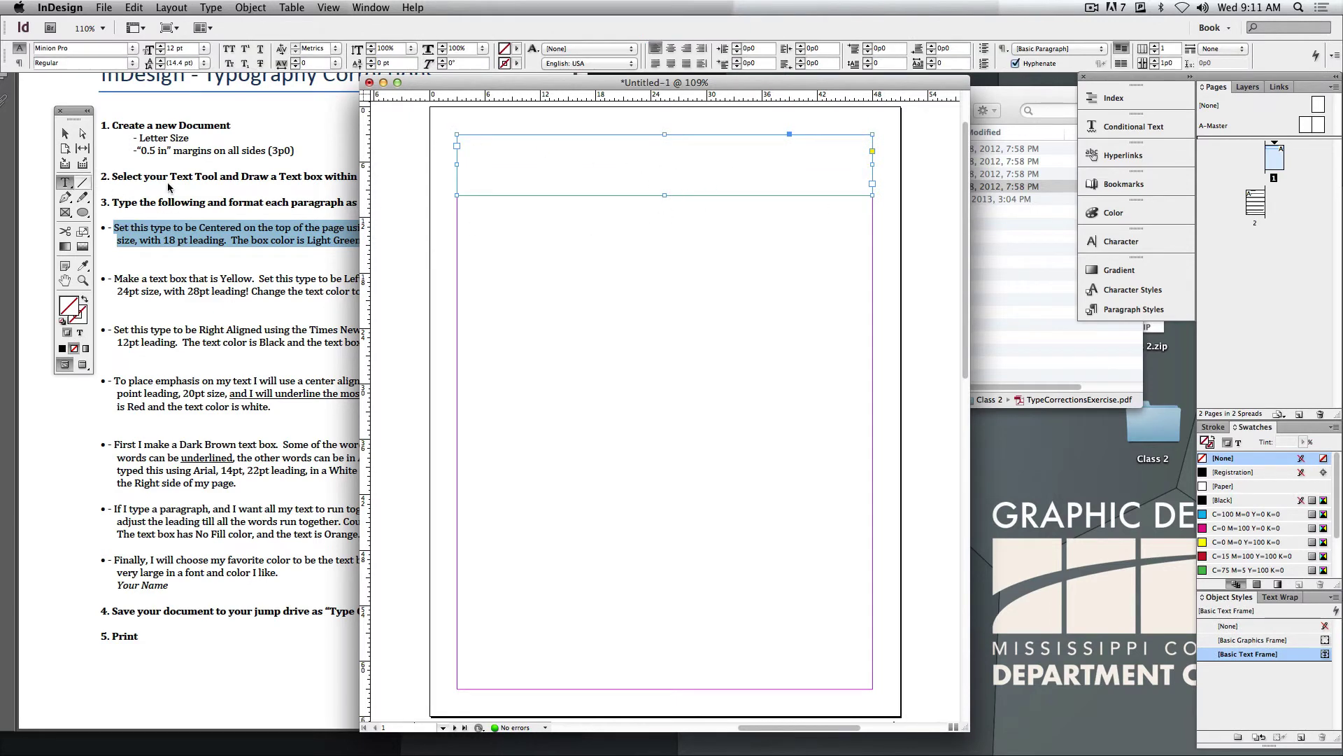
# Enter the exercise's first paragraph in the new text frame, from "Set this type to be Centered" through "the text color is Dark Blue.".
pyautogui.moveTo(441, 84); pyautogui.dragTo(603, 97)
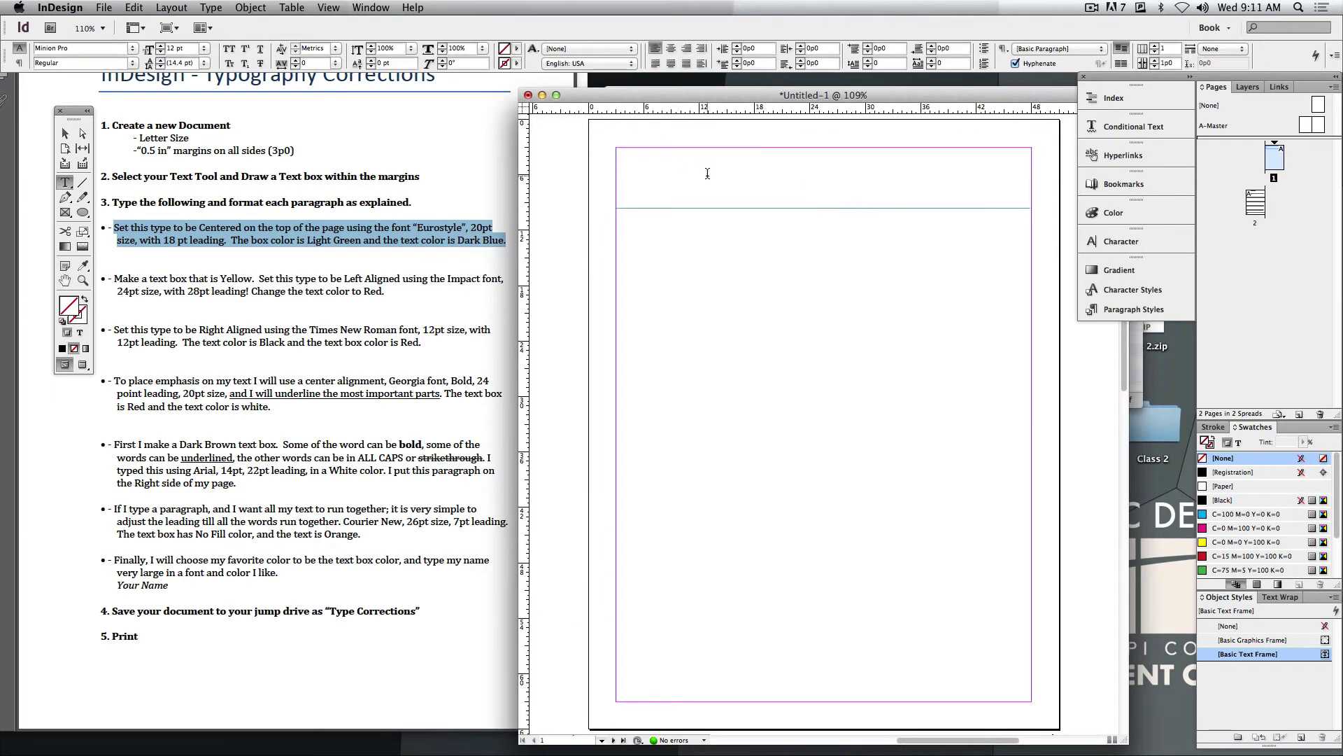
pyautogui.click(707, 173)
pyautogui.write('Set')
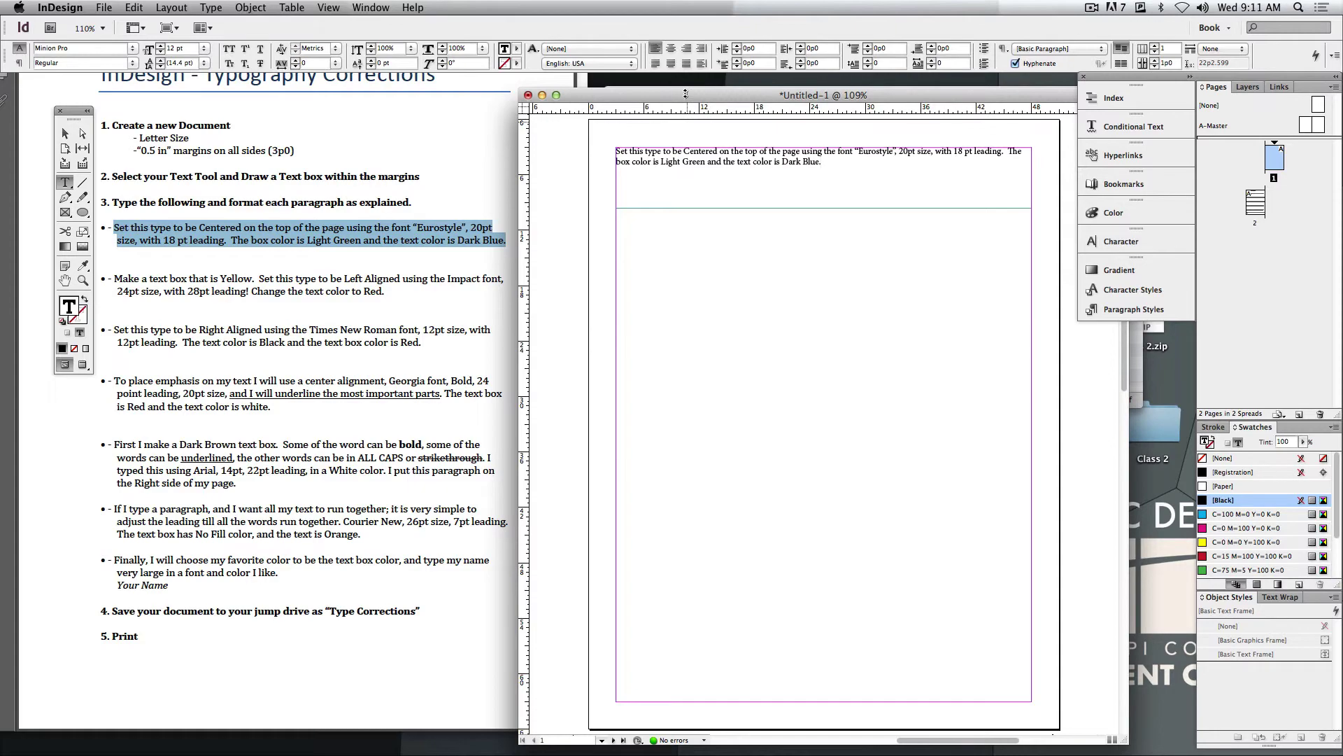
pyautogui.moveTo(686, 93); pyautogui.dragTo(403, 95)
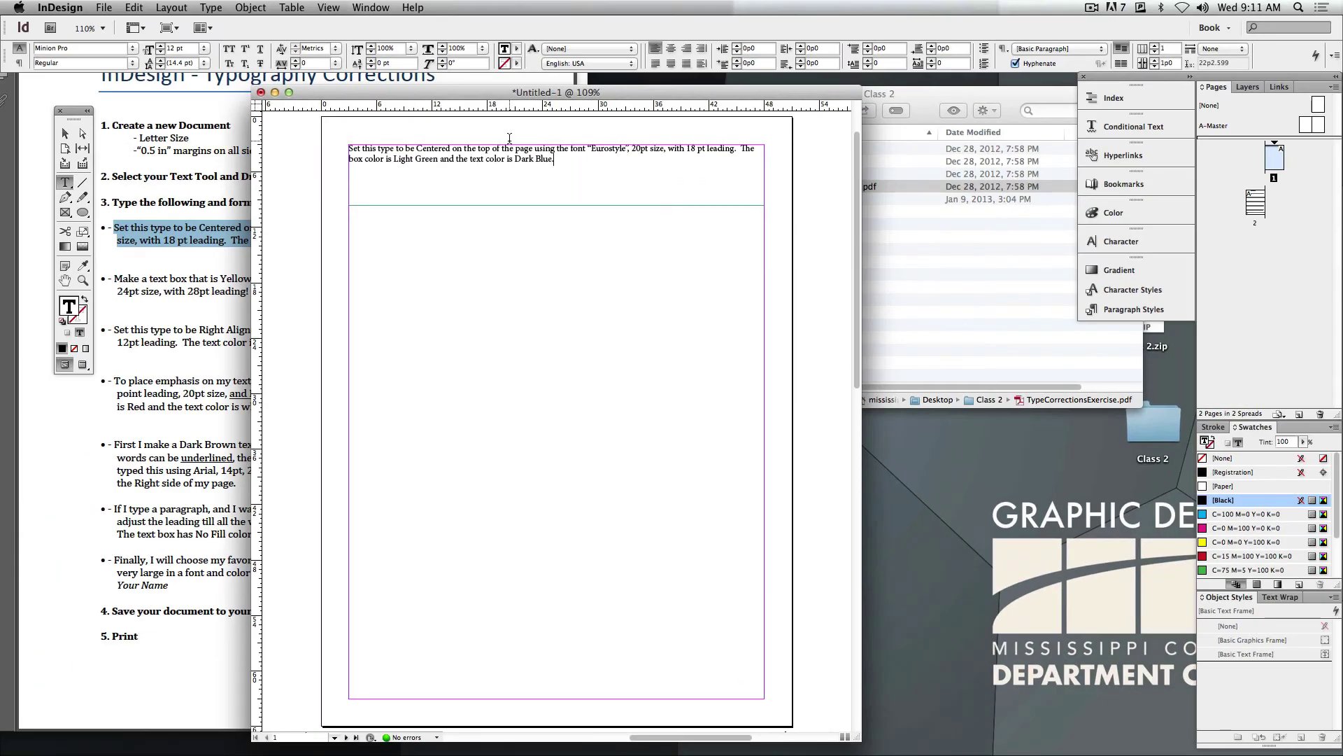
pyautogui.press('super+equal')
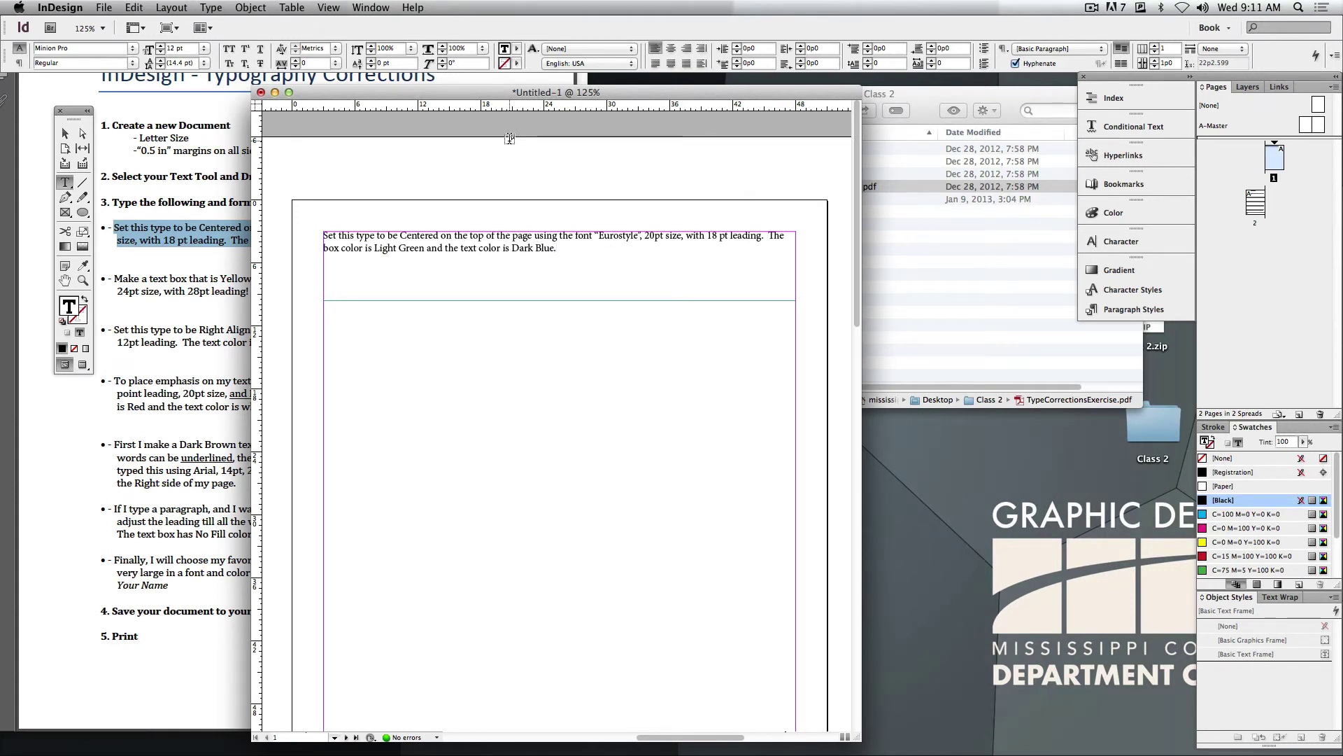
# Center-align the paragraph in the text frame at the top of the page.
pyautogui.moveTo(854, 734); pyautogui.dragTo(986, 727)
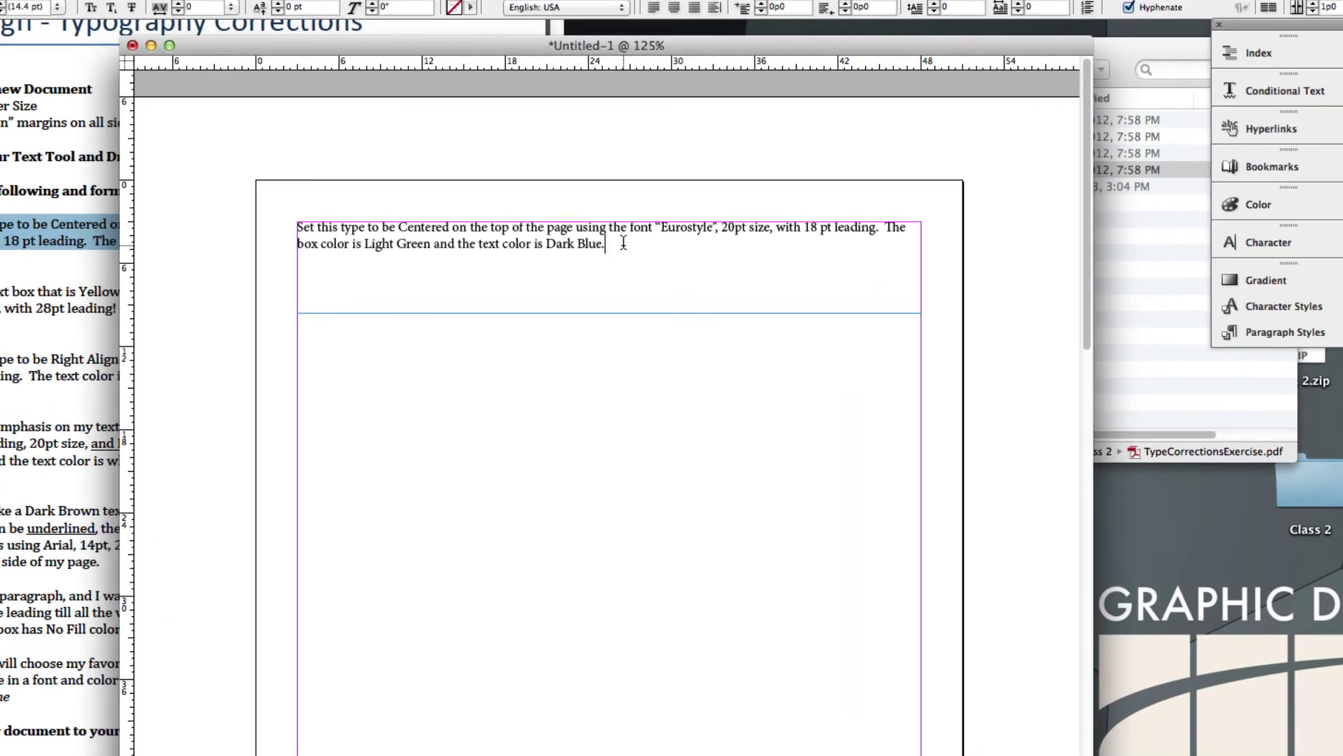
pyautogui.moveTo(619, 243); pyautogui.dragTo(299, 231)
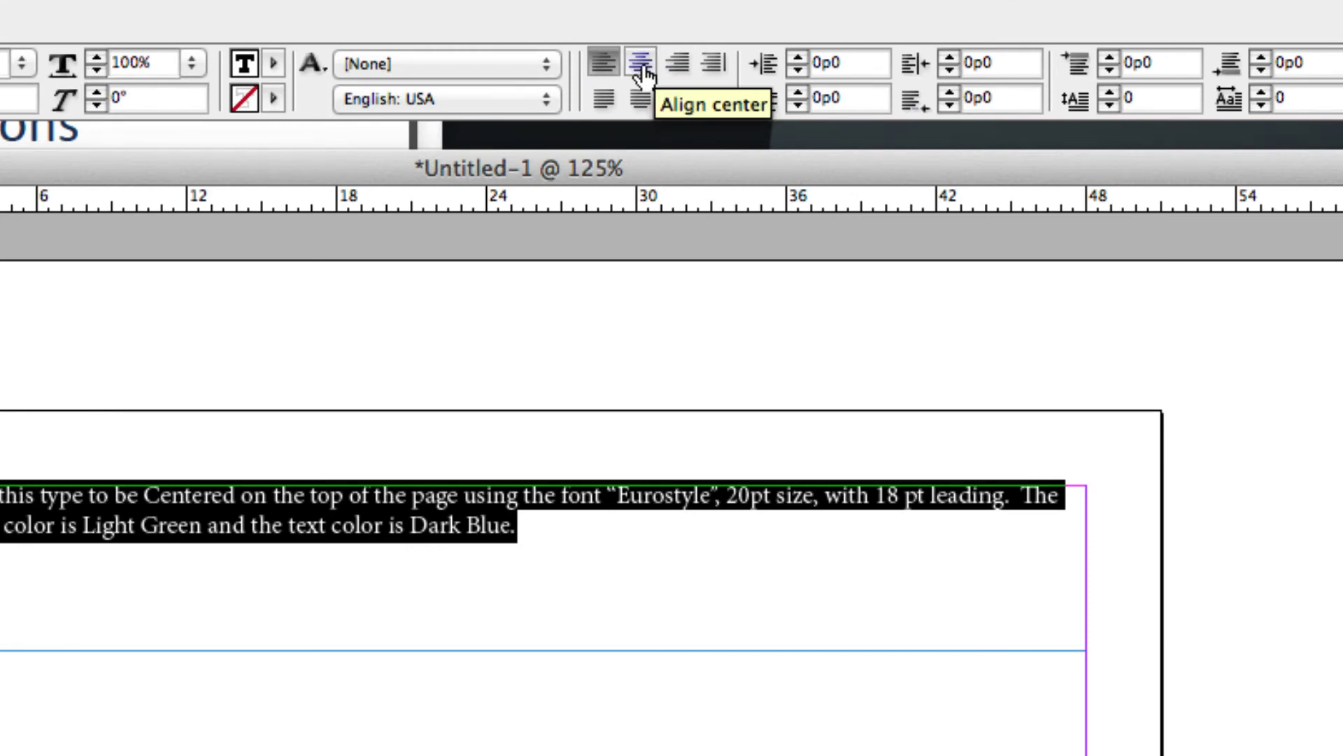
pyautogui.click(641, 70)
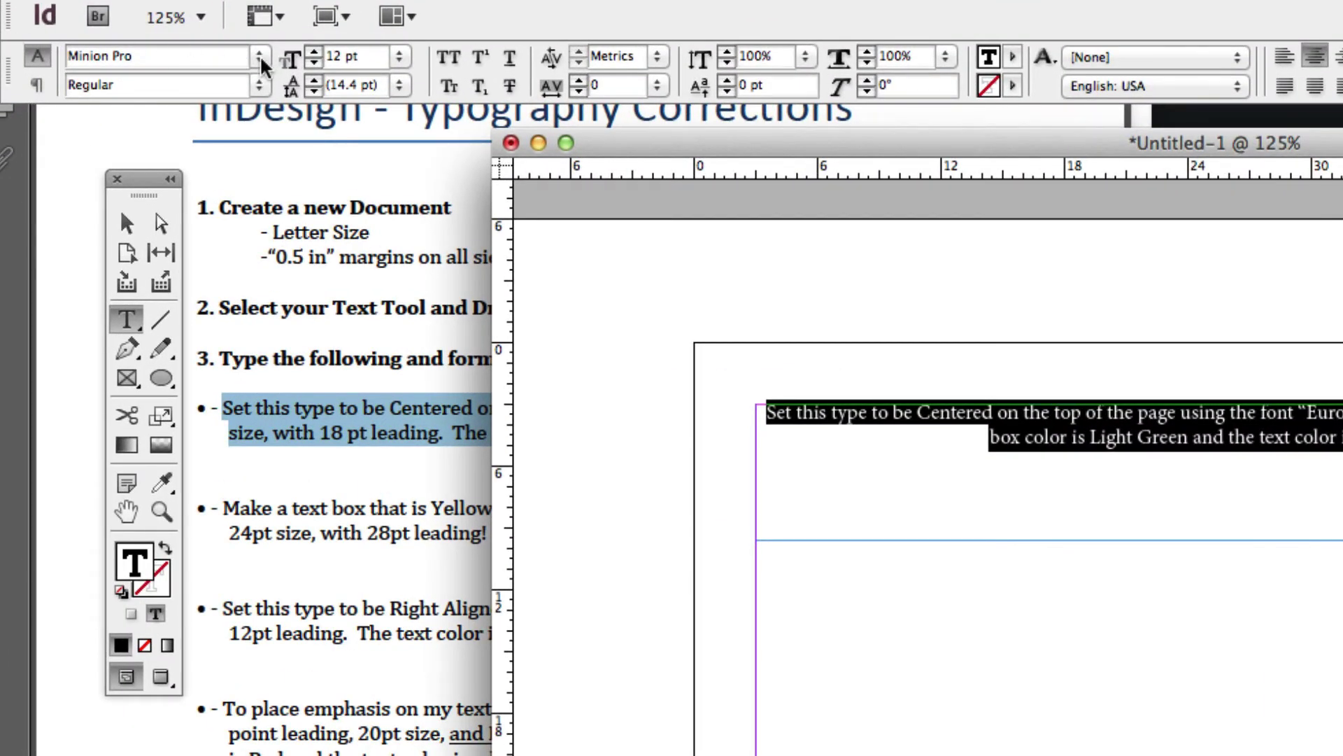
# Set the selected paragraph's font to Eurostile Regular.
pyautogui.click(133, 49)
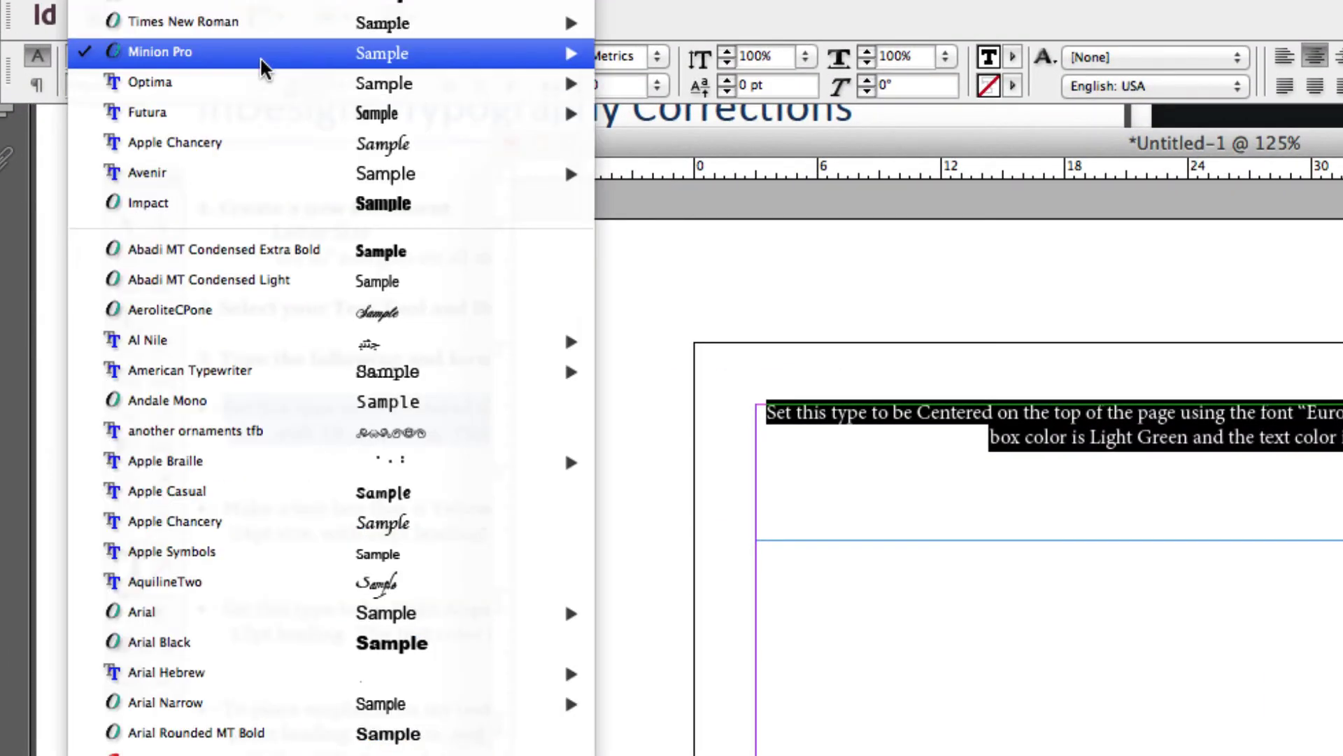
pyautogui.scroll(-15, 250, 492)
pyautogui.moveTo(249, 492)
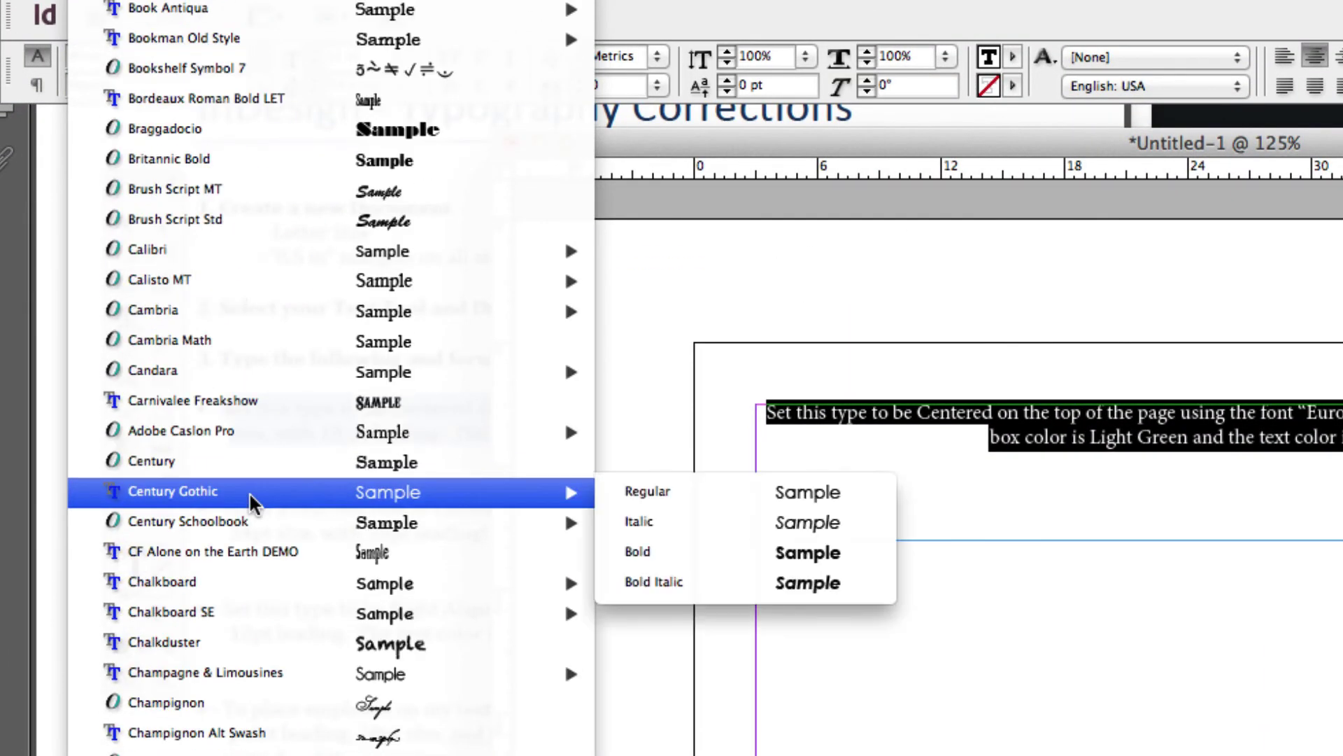
pyautogui.scroll(-16, 249, 493)
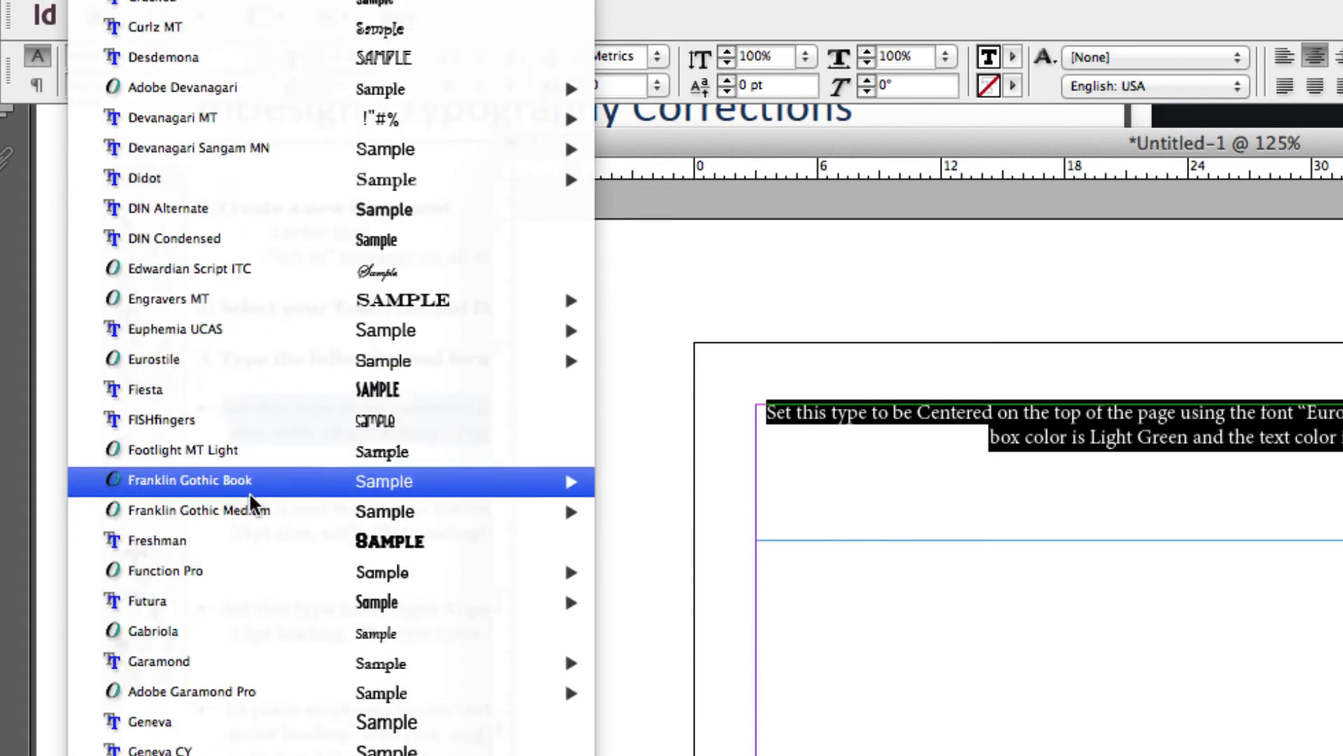
pyautogui.scroll(-17, 249, 491)
pyautogui.scroll(14, 249, 493)
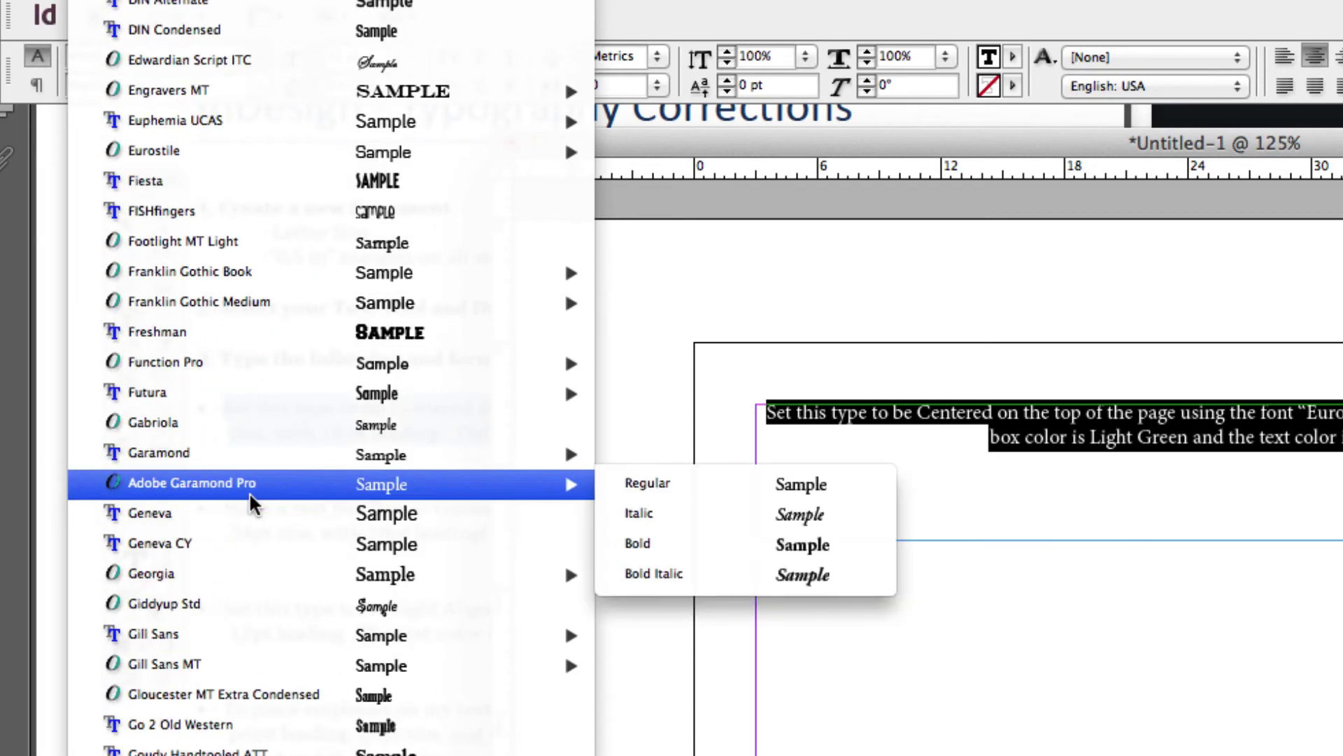
pyautogui.scroll(3, 251, 482)
pyautogui.moveTo(136, 230)
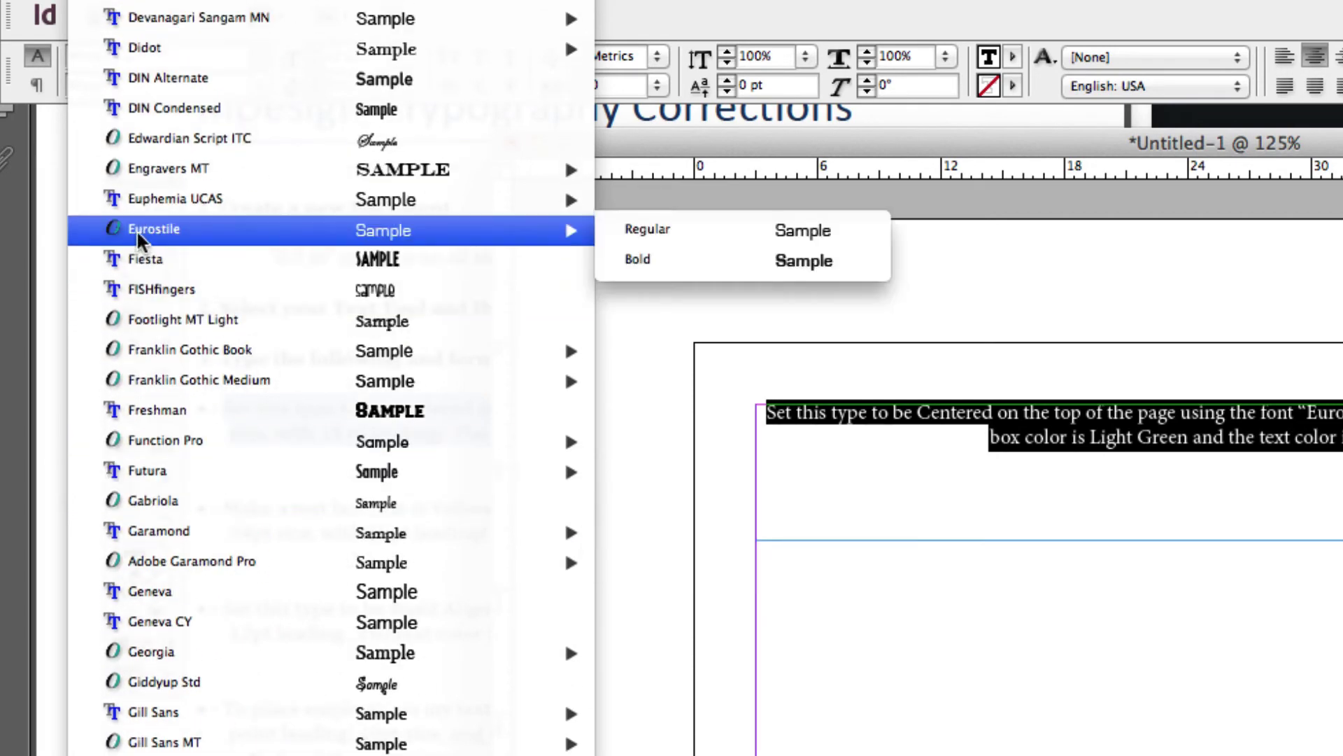
pyautogui.click(675, 239)
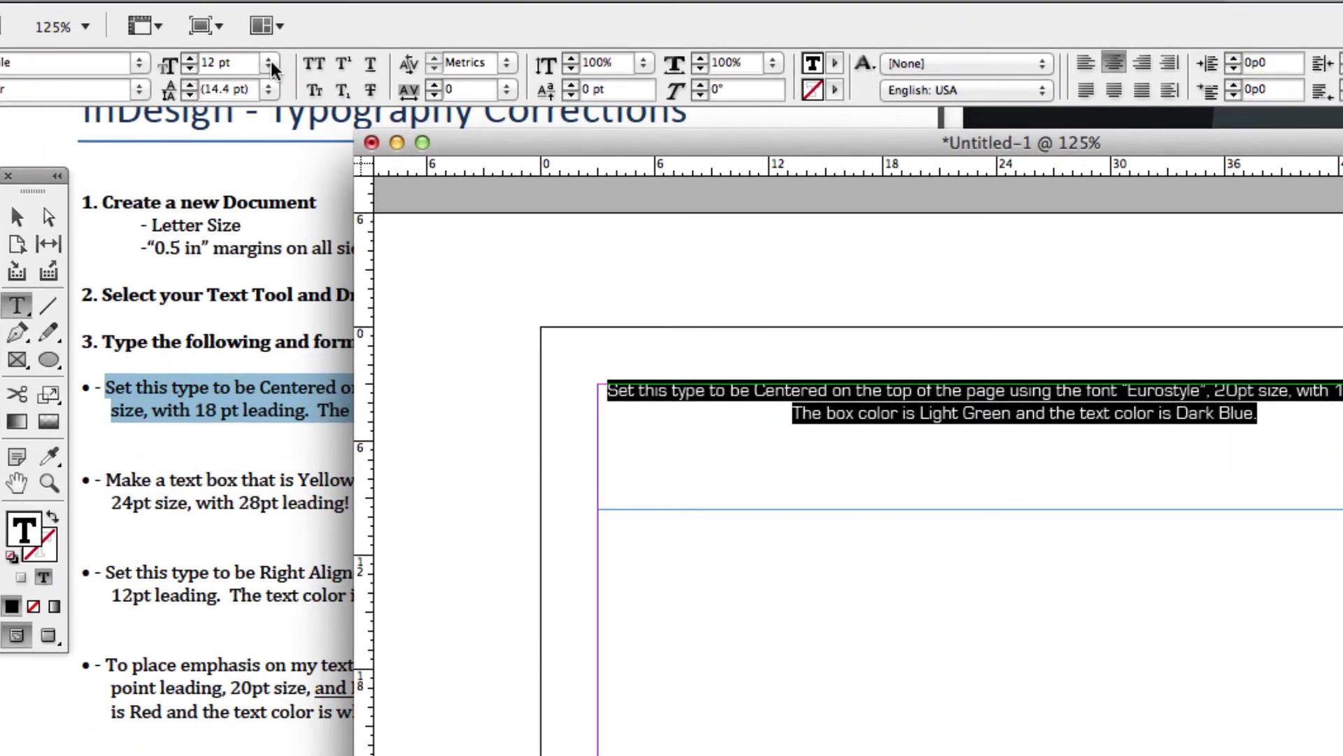
# Set the selected paragraph's font size to 20 pt and its leading to 18 pt.
pyautogui.click(270, 63)
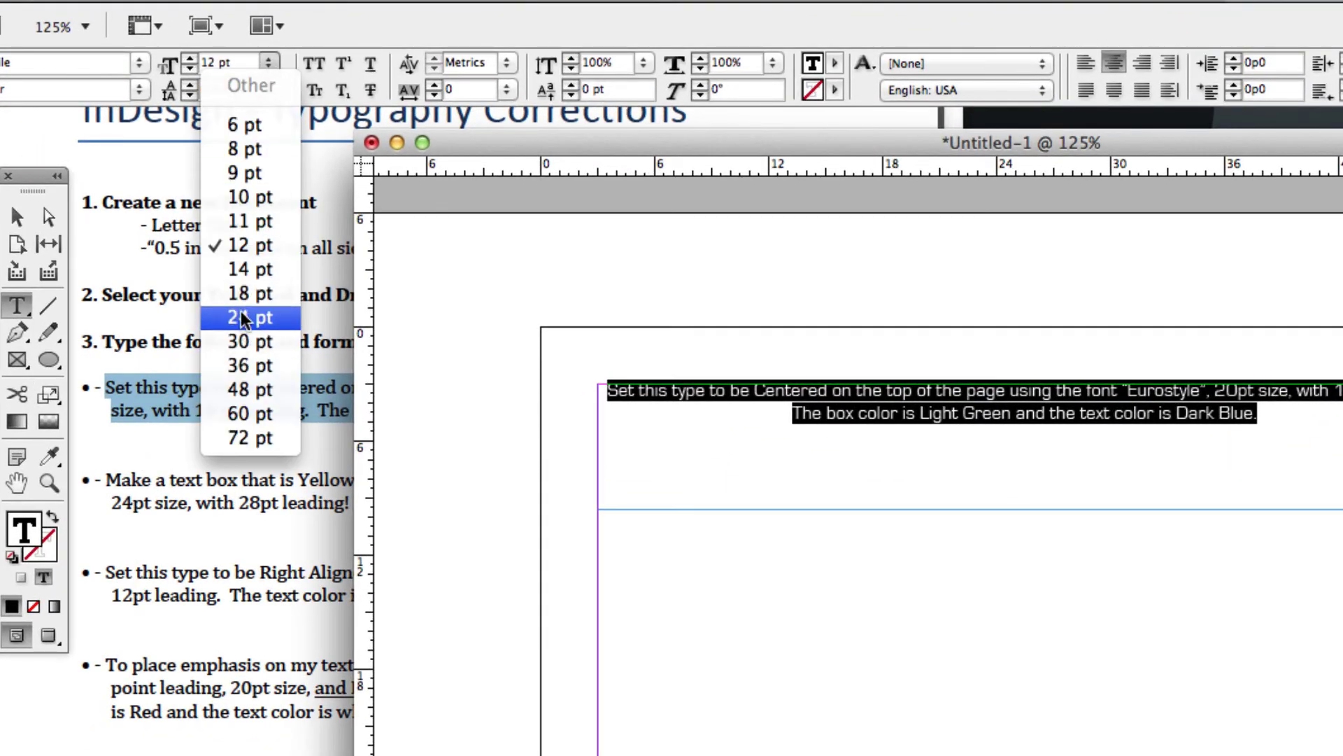
pyautogui.click(234, 63)
pyautogui.tripleClick(233, 63)
pyautogui.write('20')
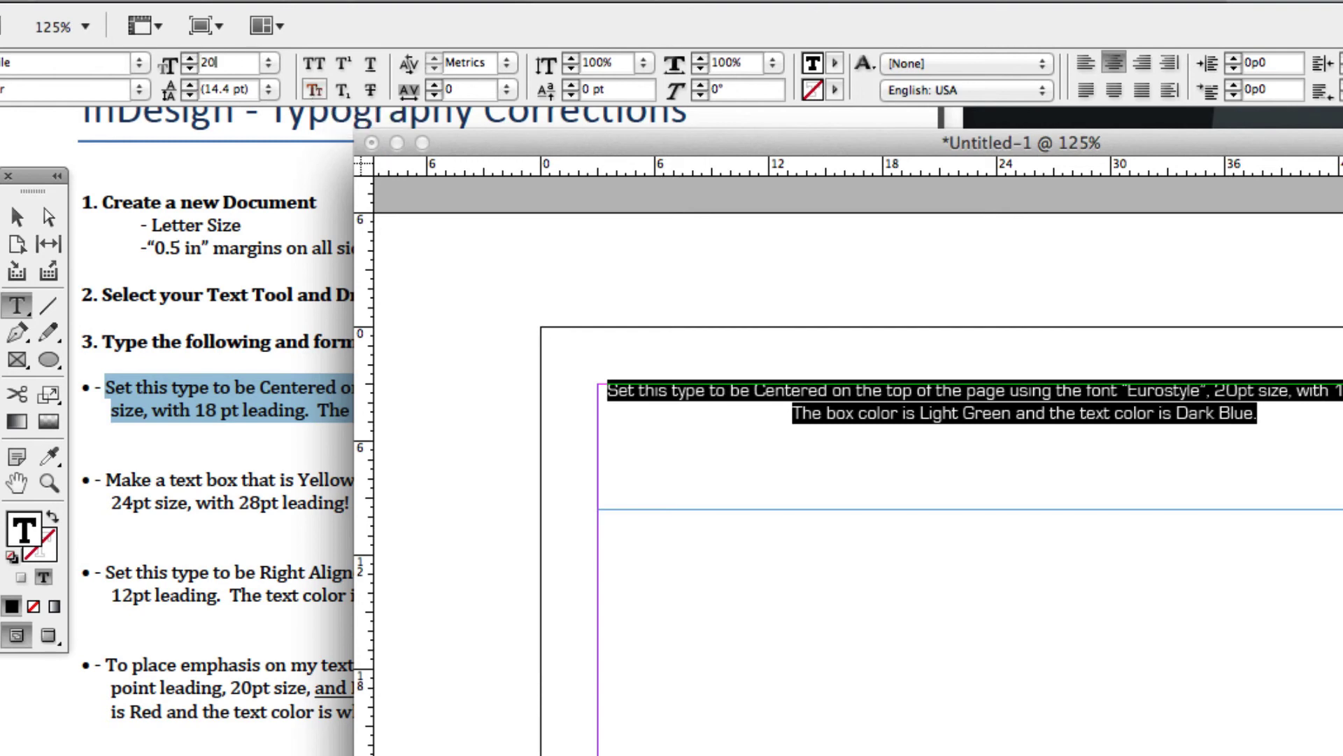
pyautogui.press('Return')
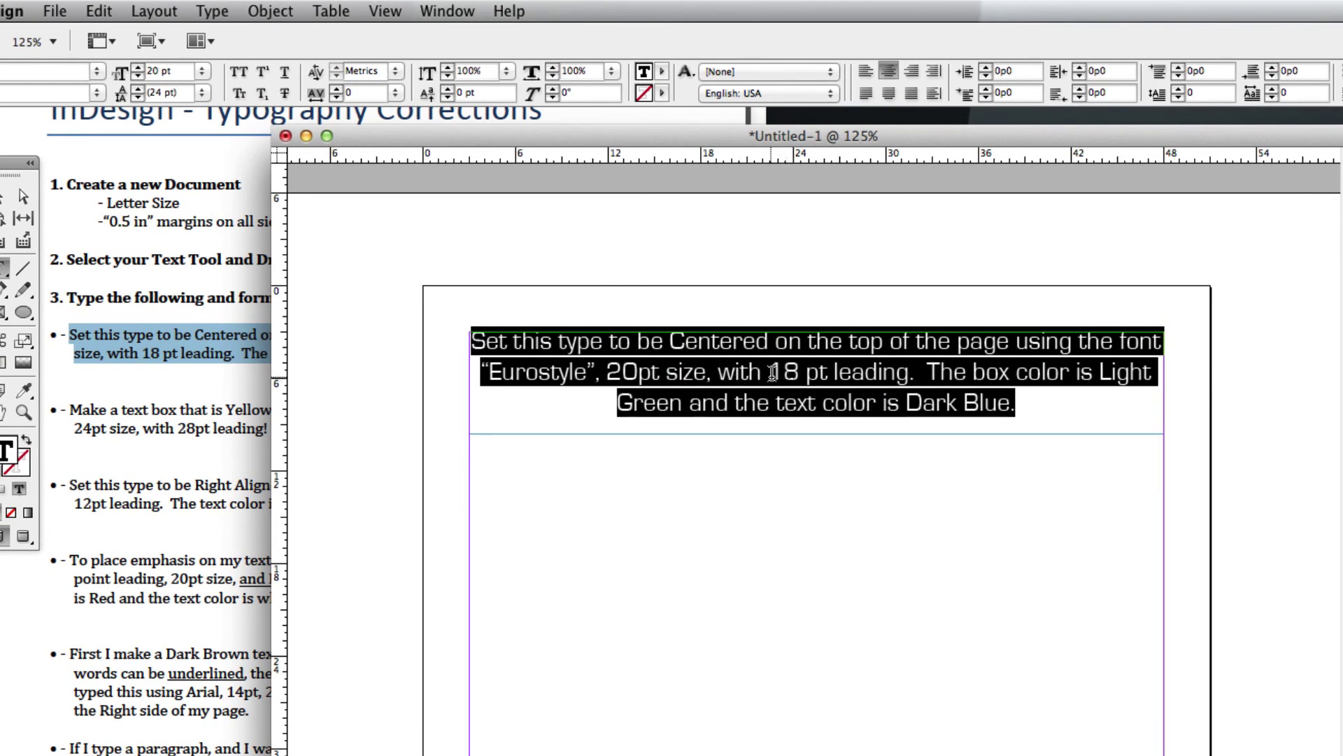
pyautogui.click(202, 92)
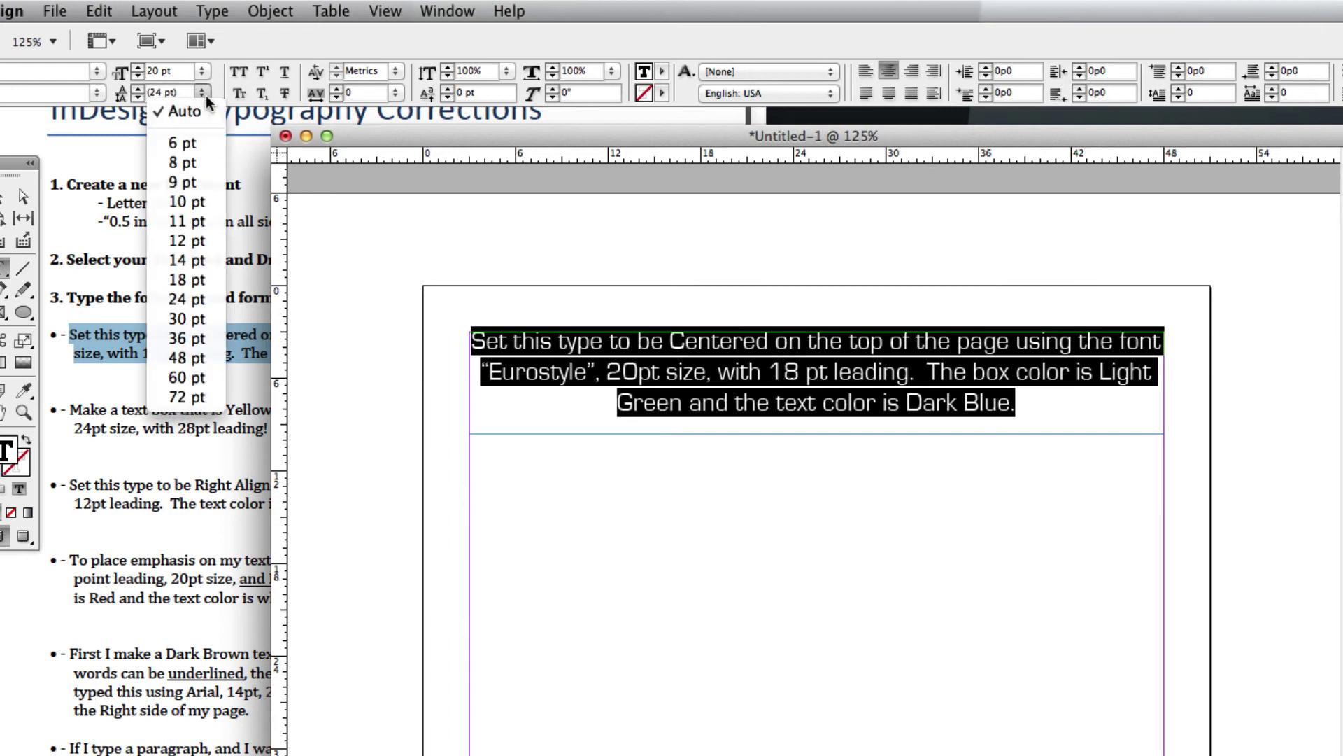
pyautogui.click(188, 279)
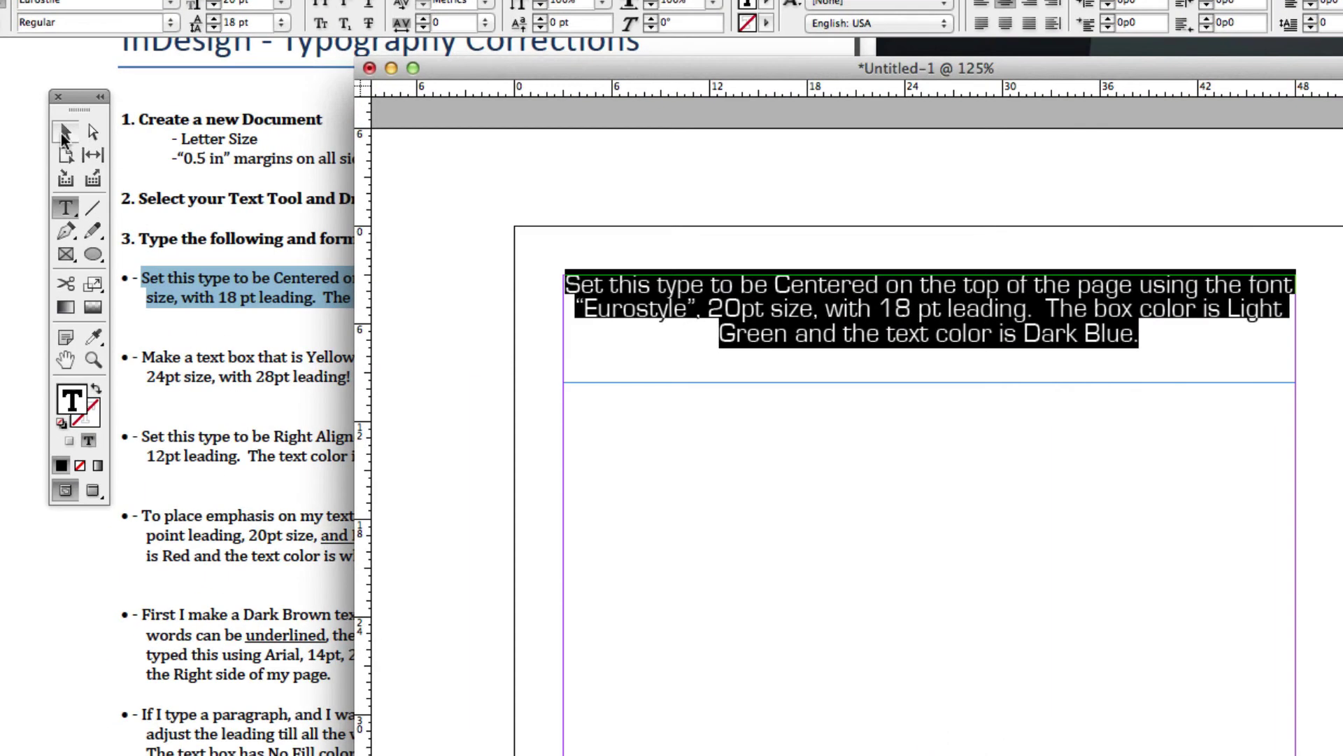
# Fill the first paragraph's text frame with a custom light green.
pyautogui.click(66, 133)
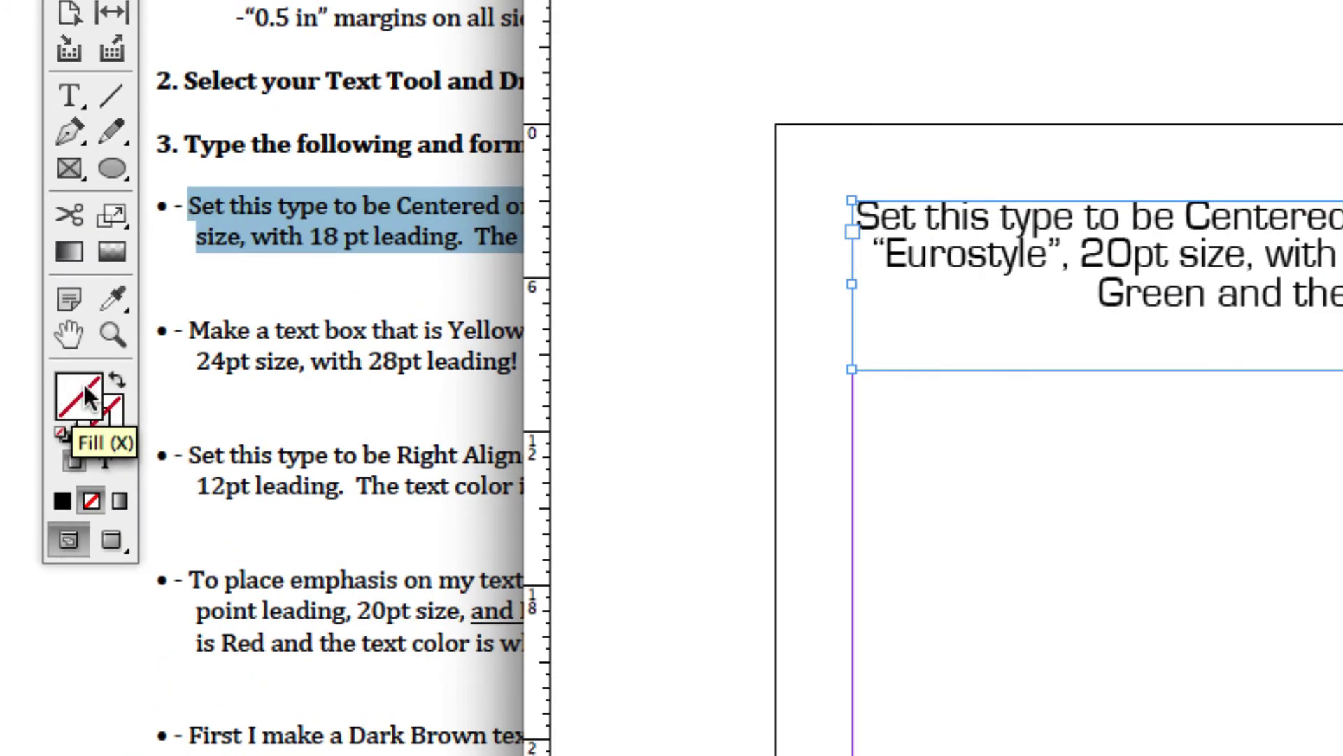
pyautogui.doubleClick(70, 396)
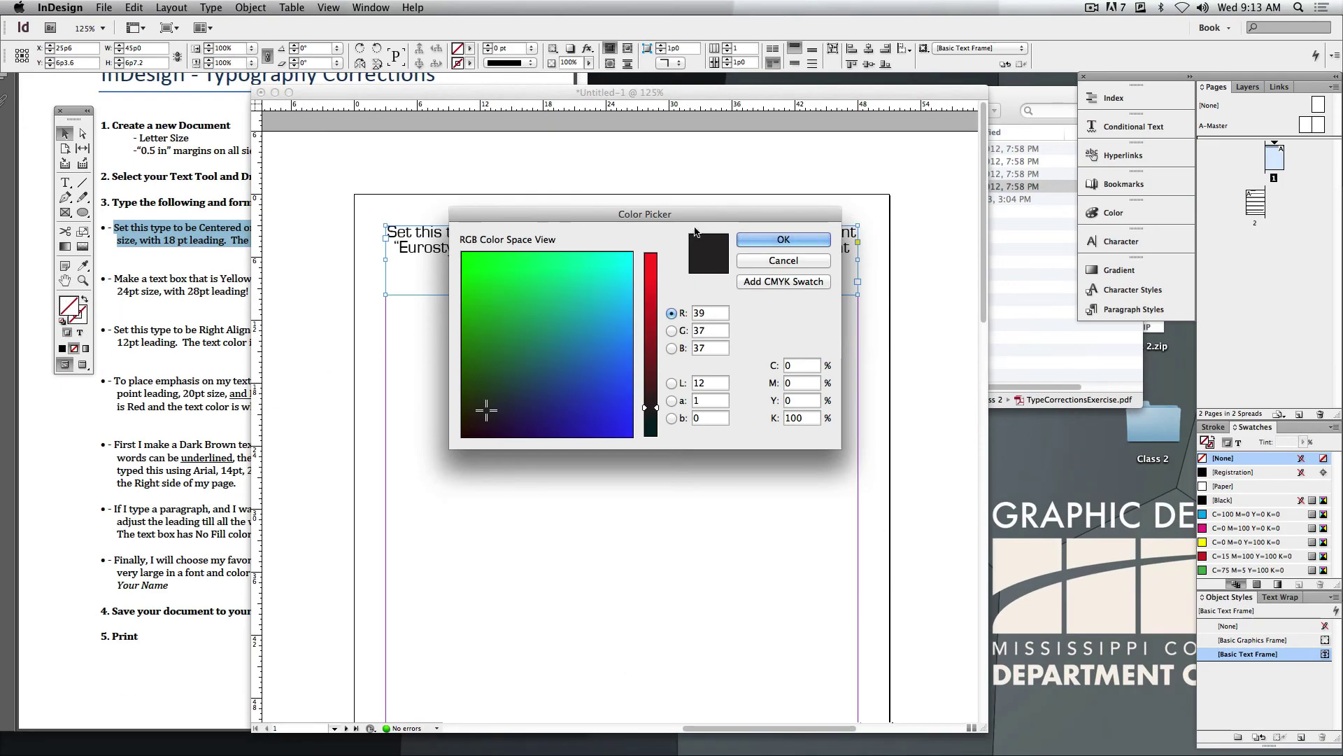
pyautogui.moveTo(660, 210); pyautogui.dragTo(469, 326)
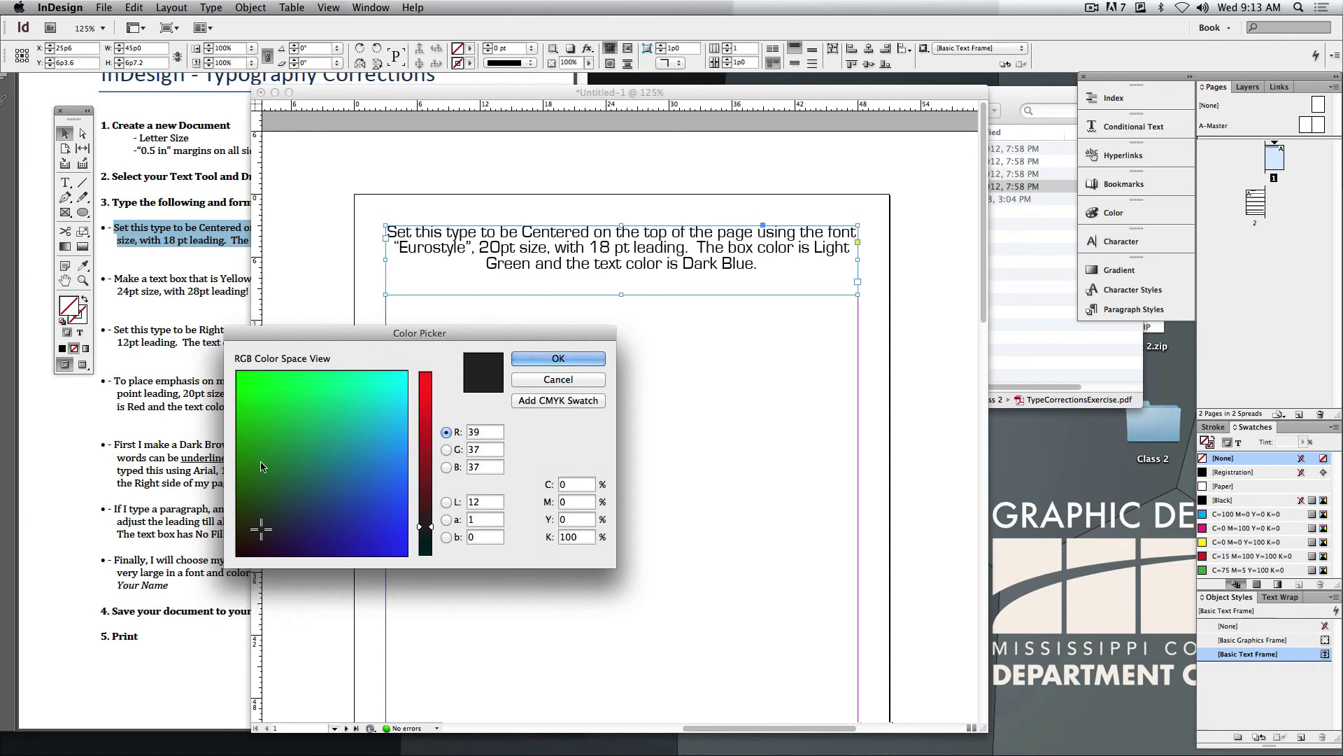
pyautogui.click(291, 390)
pyautogui.moveTo(291, 389); pyautogui.dragTo(284, 366)
pyautogui.moveTo(430, 528); pyautogui.dragTo(430, 452)
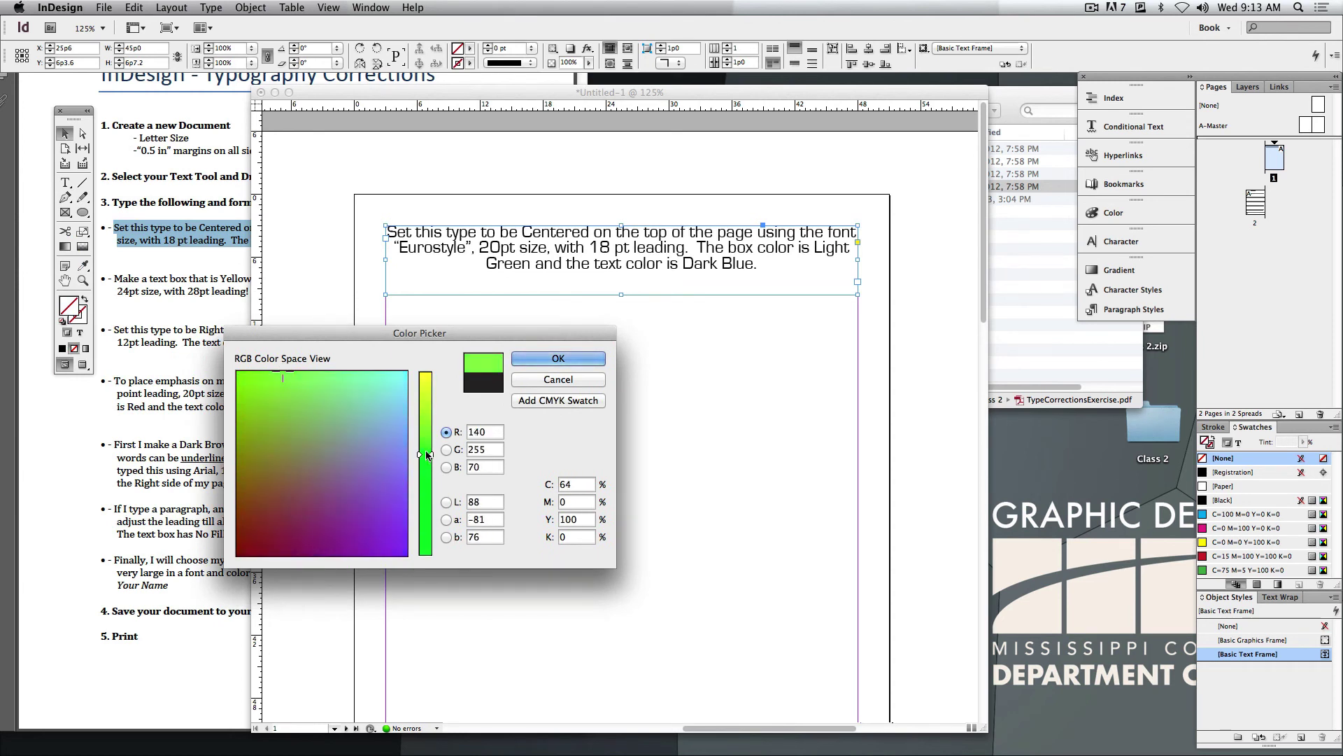
pyautogui.moveTo(355, 374); pyautogui.dragTo(357, 365)
pyautogui.click(560, 358)
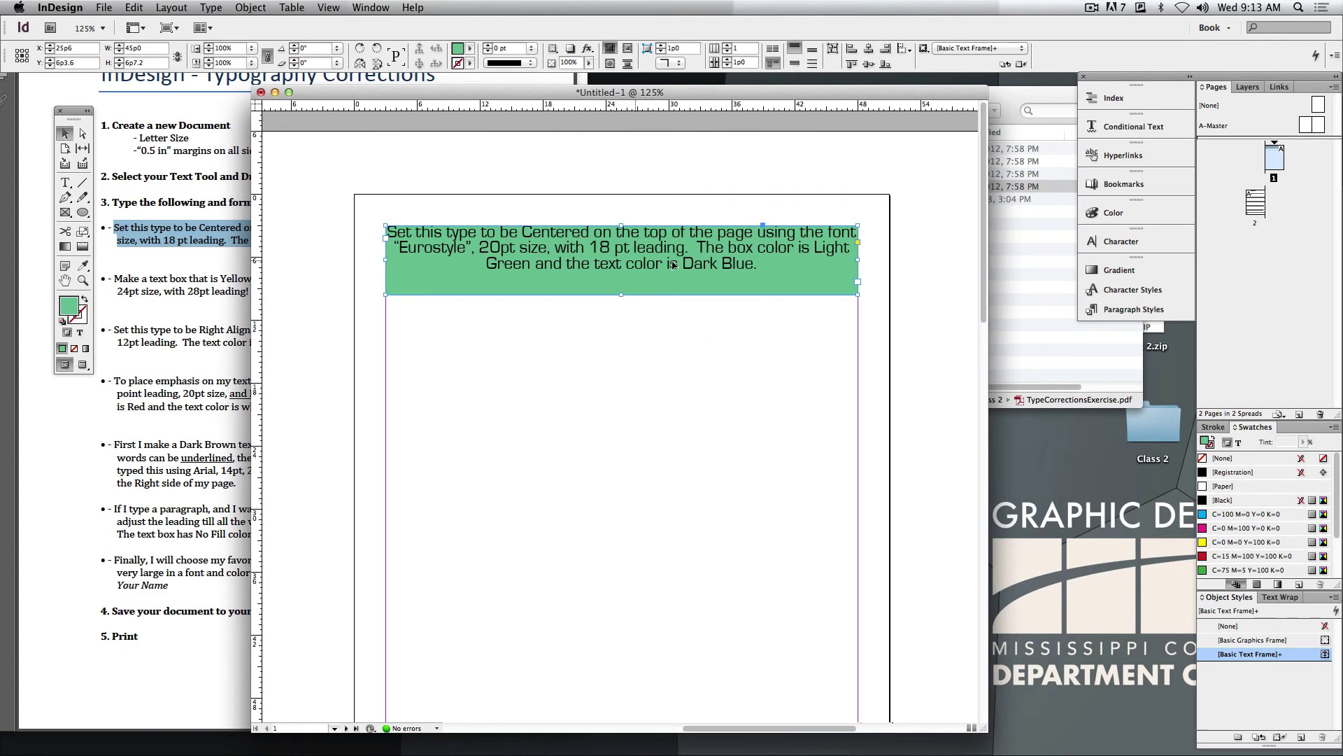
# Color the paragraph's text dark blue, C=100 M=90 Y=10 K=0, and shorten its green frame to about 4p8 high.
pyautogui.click(65, 183)
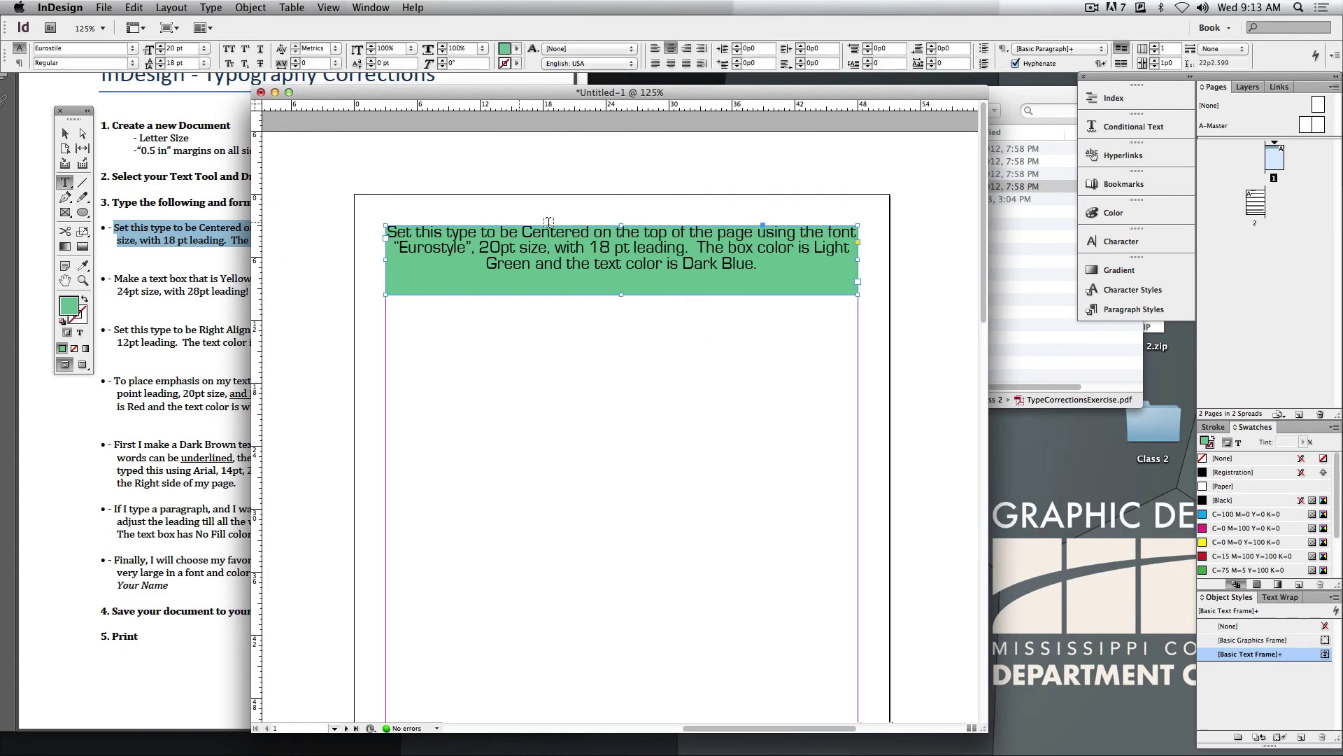
pyautogui.moveTo(761, 265); pyautogui.dragTo(387, 232)
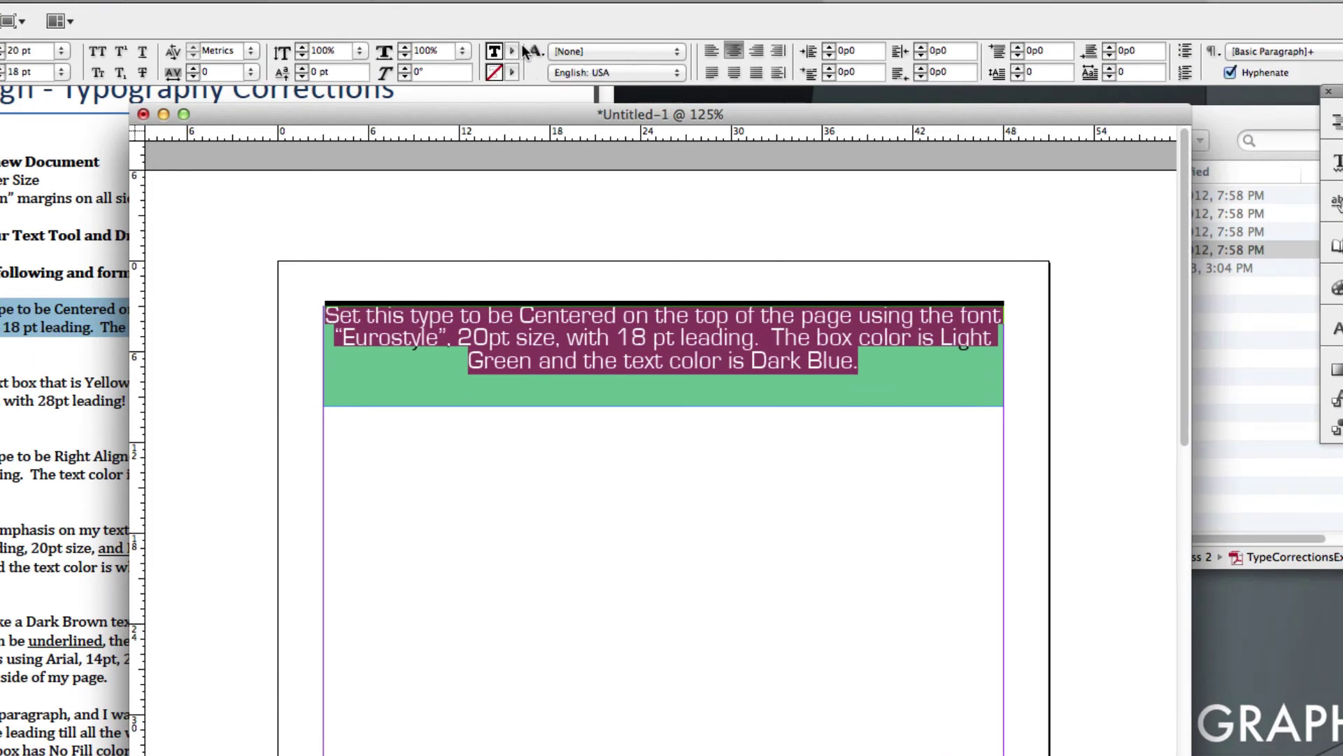
pyautogui.click(517, 49)
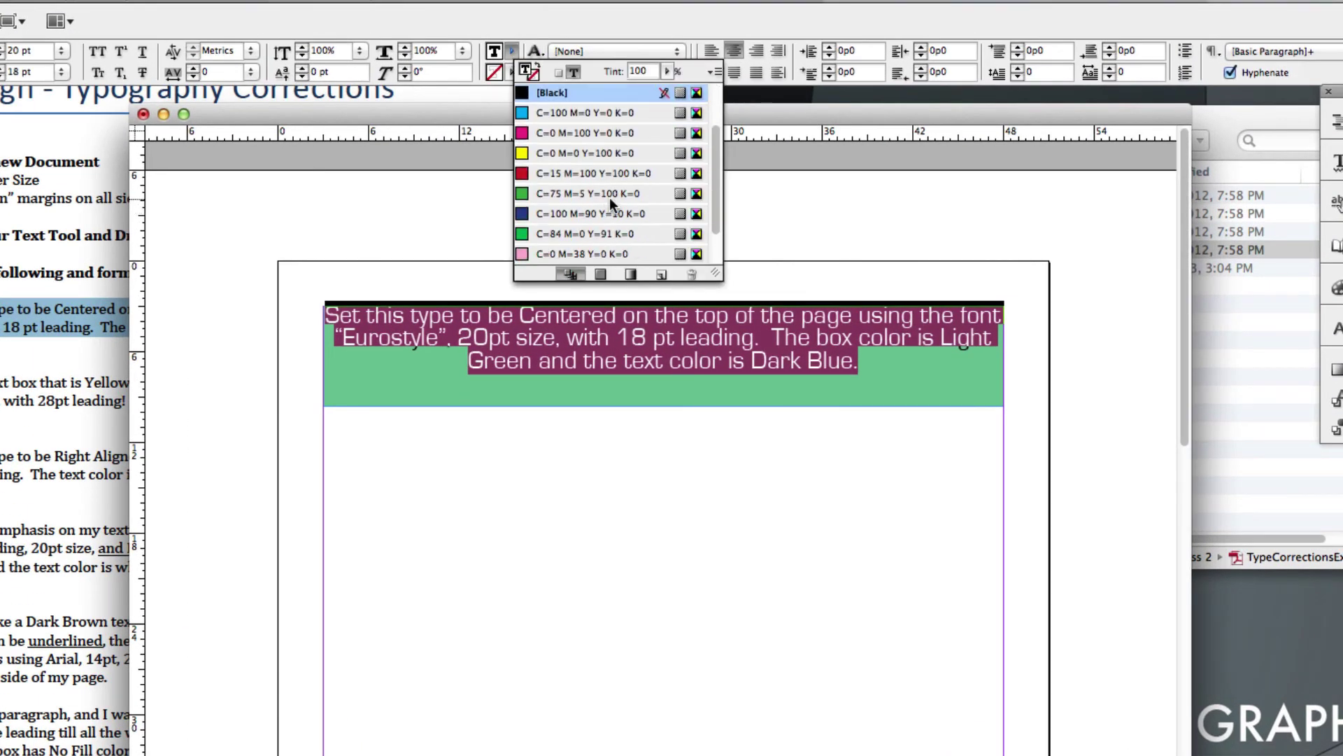
pyautogui.click(568, 213)
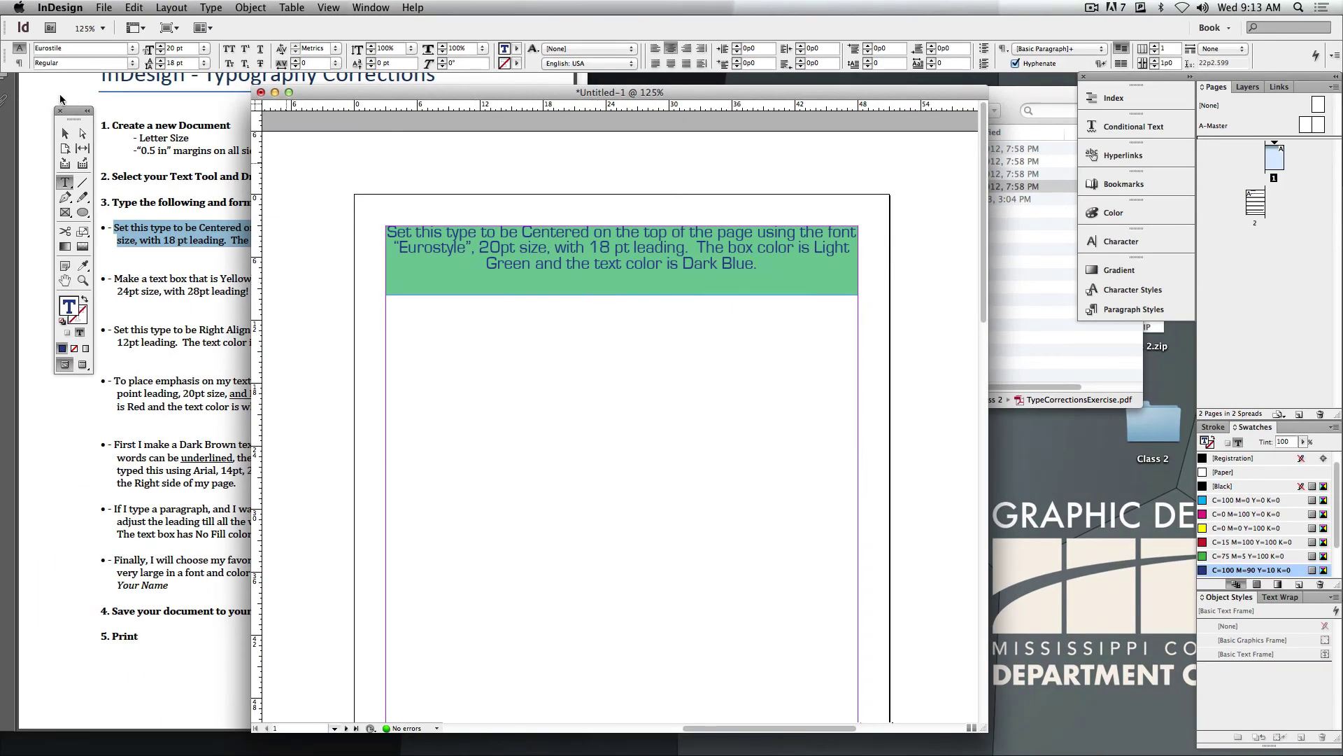
pyautogui.click(65, 133)
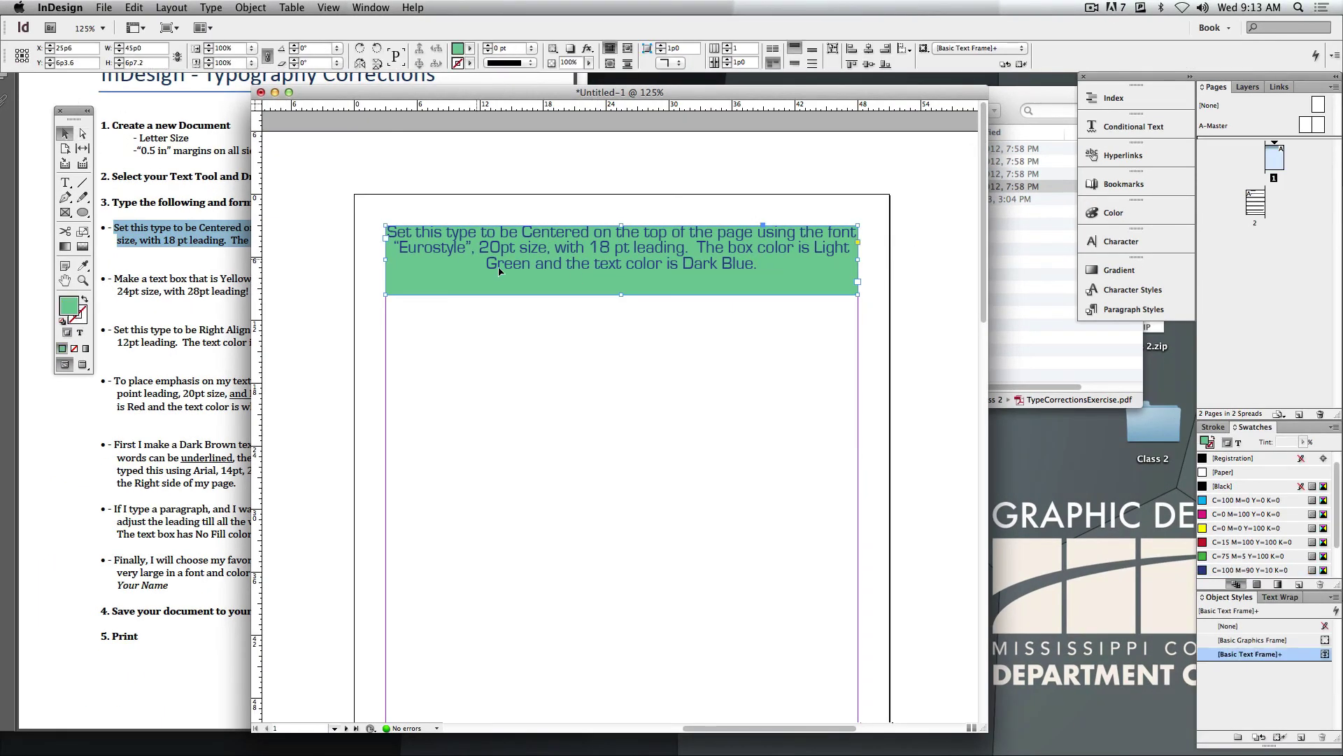
pyautogui.moveTo(622, 295); pyautogui.dragTo(622, 275)
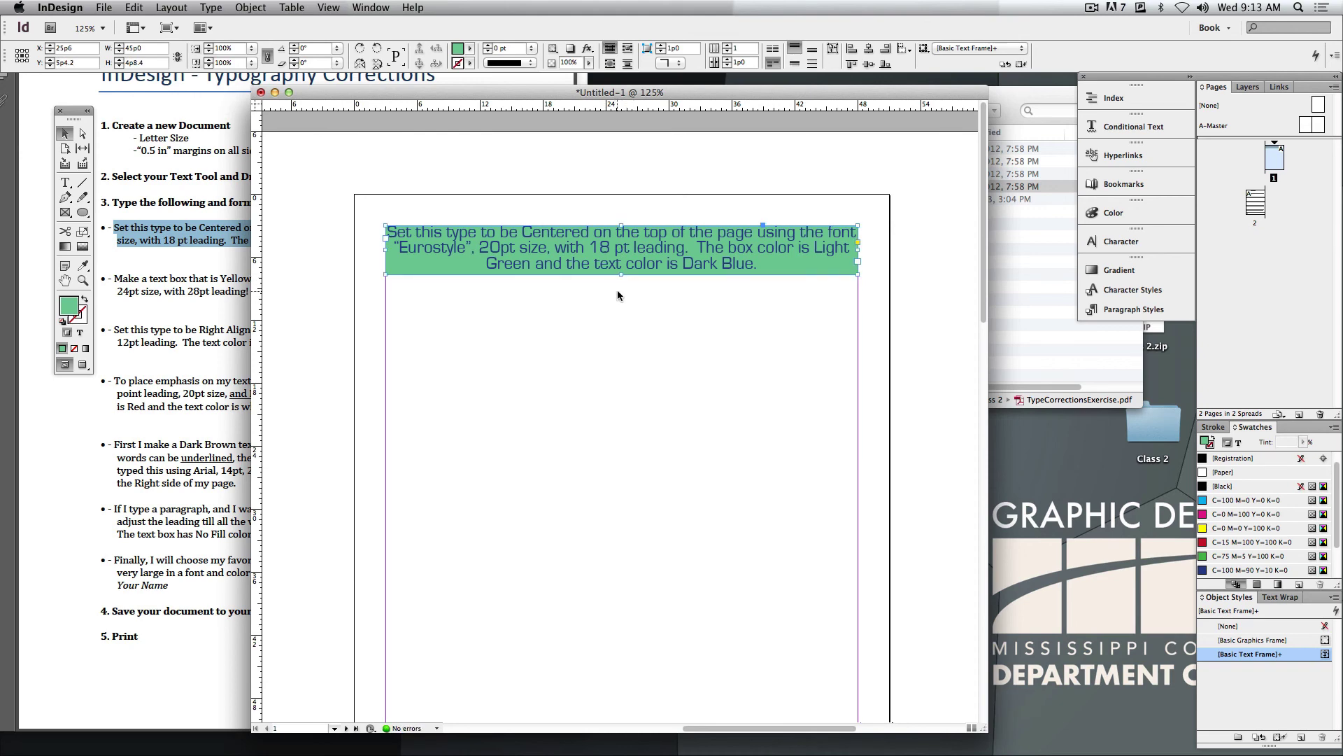
# Read the second paragraph's formatting instructions in the exercise PDF in Adobe Reader and return to the InDesign document.
pyautogui.click(188, 278)
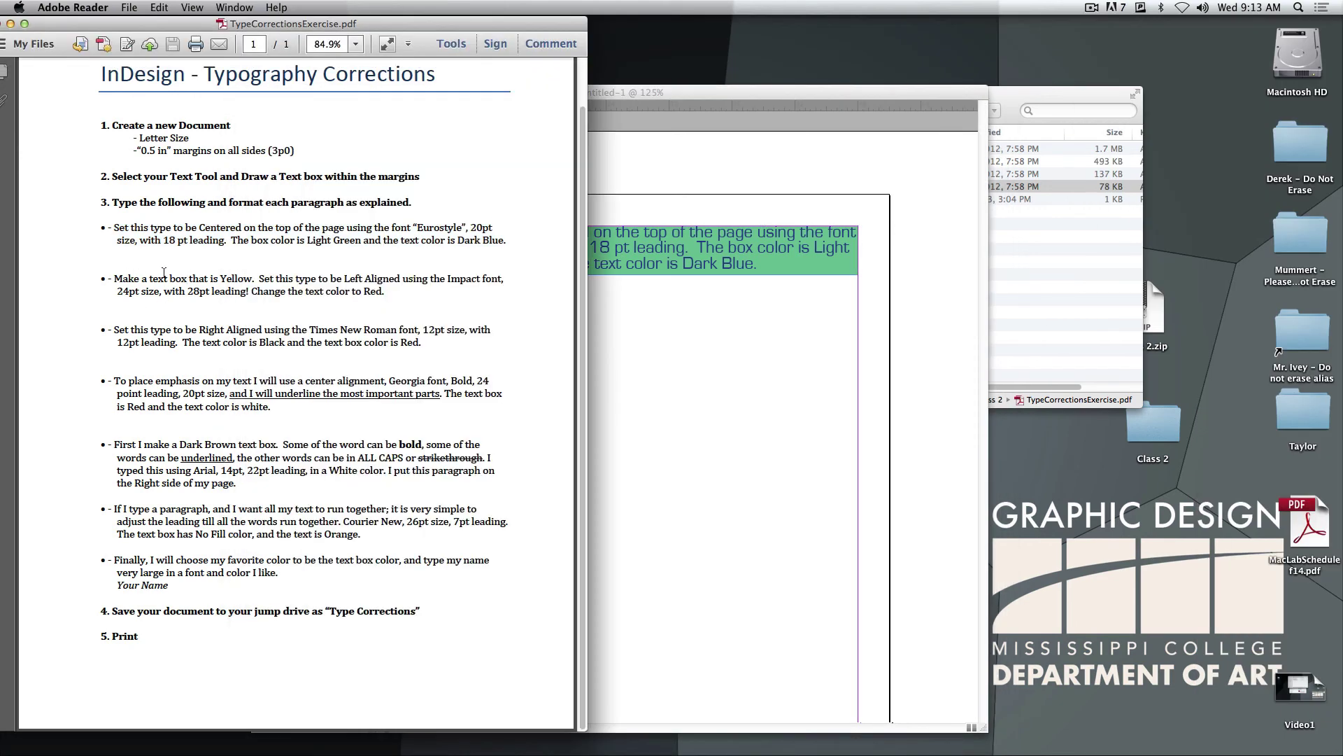
pyautogui.moveTo(111, 280); pyautogui.dragTo(404, 295)
pyautogui.click(405, 295)
pyautogui.click(683, 341)
# Draw a second text frame below the green one, spanning the full margin width, about 45p0 by 6p2.
pyautogui.click(64, 184)
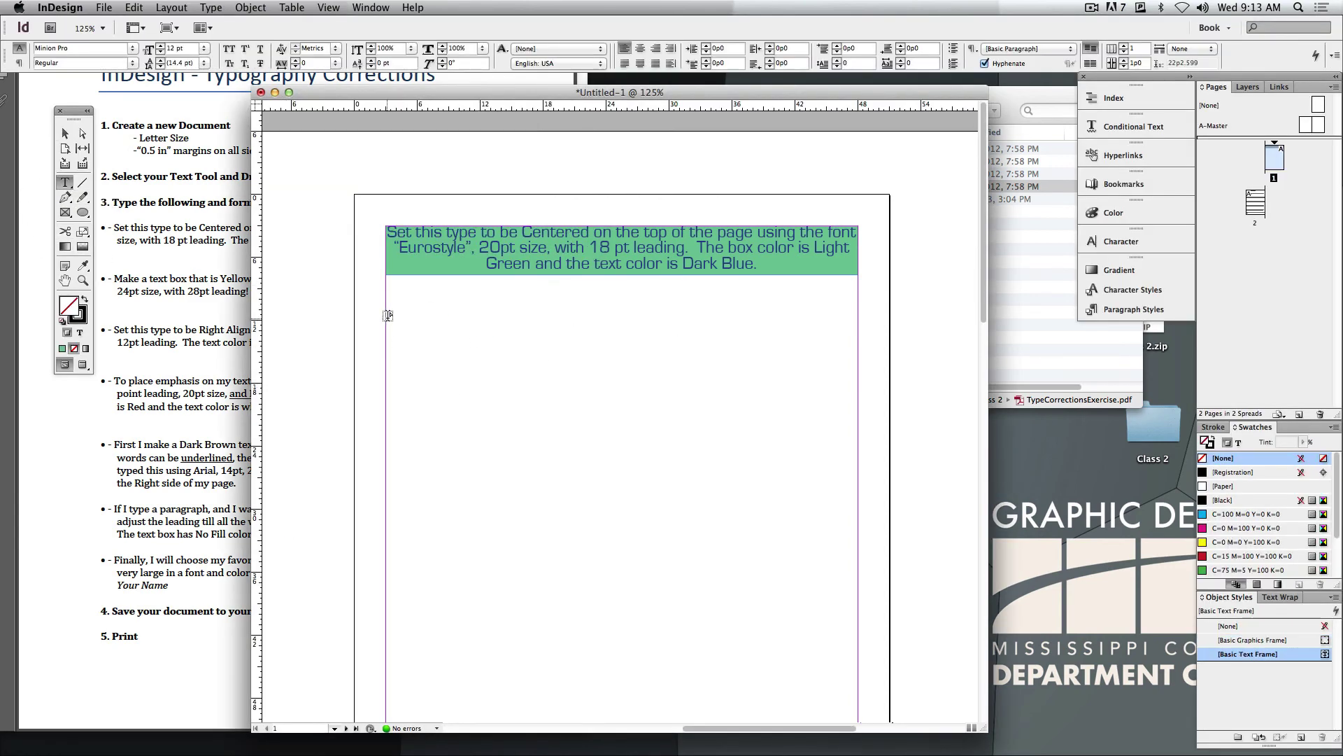
pyautogui.moveTo(387, 315); pyautogui.dragTo(857, 382)
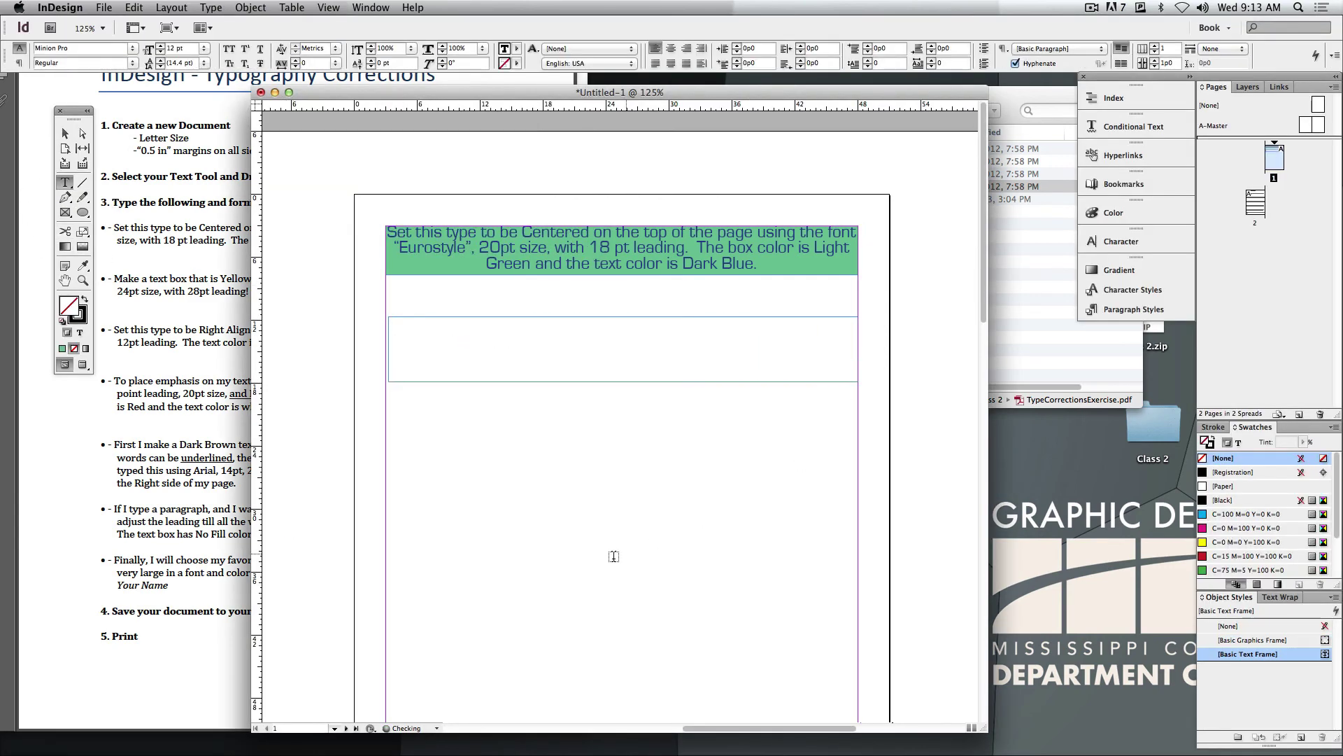
pyautogui.click(65, 133)
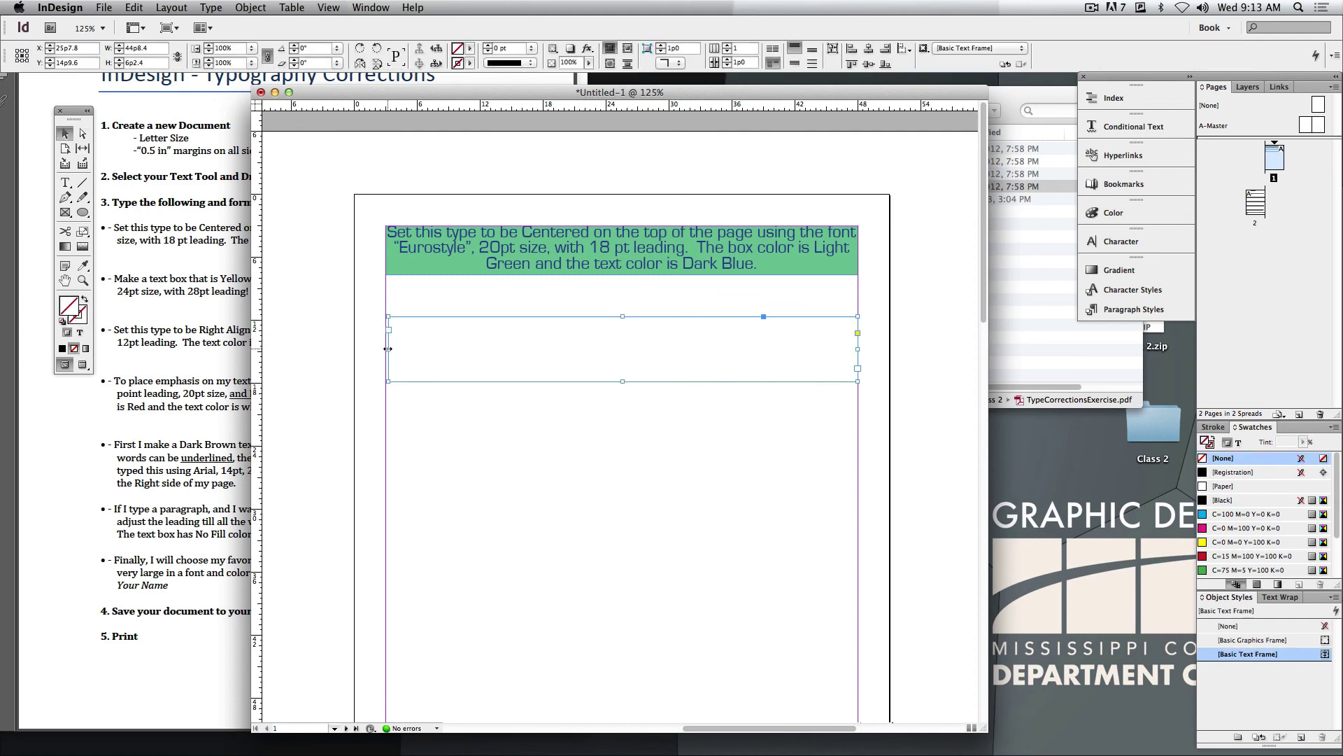
pyautogui.moveTo(388, 348); pyautogui.dragTo(380, 349)
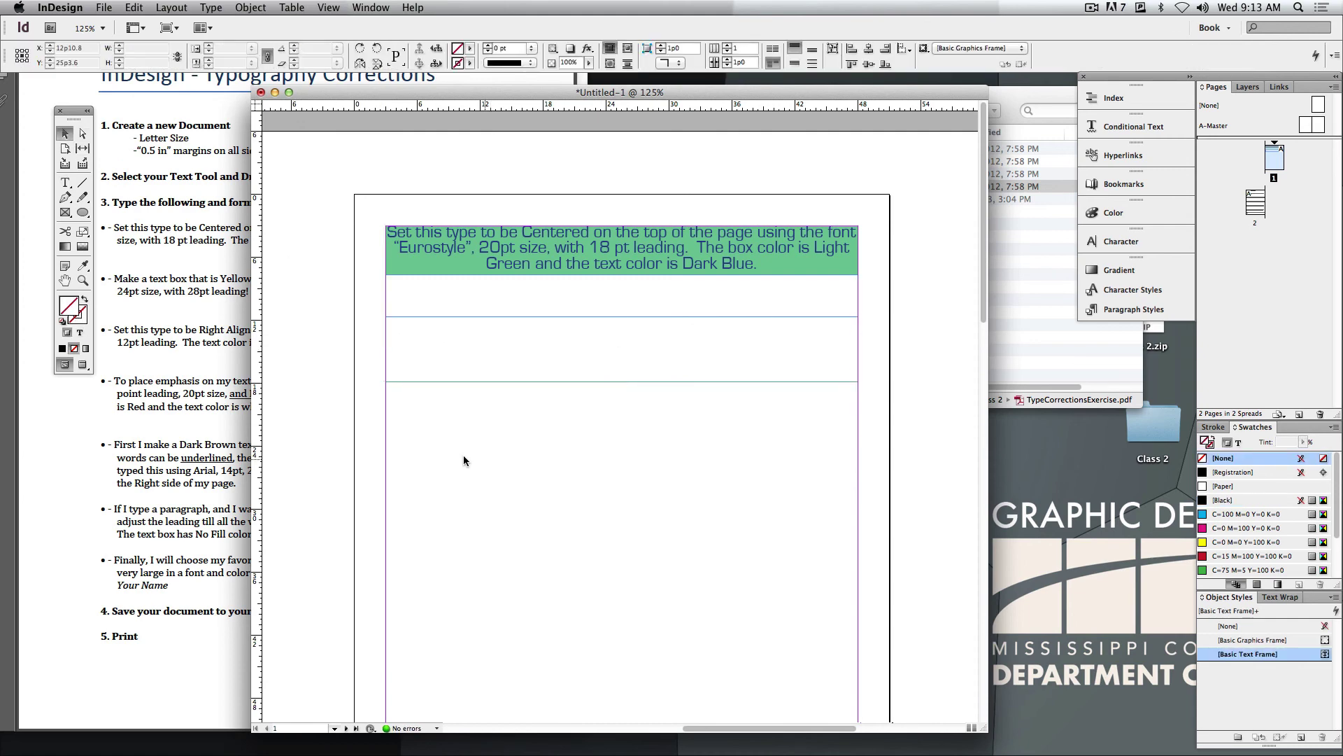
# Highlight the second paragraph, beginning "Make a text box that is Yellow", in the Adobe Reader PDF, and return to InDesign.
pyautogui.click(161, 315)
pyautogui.moveTo(113, 278); pyautogui.dragTo(373, 291)
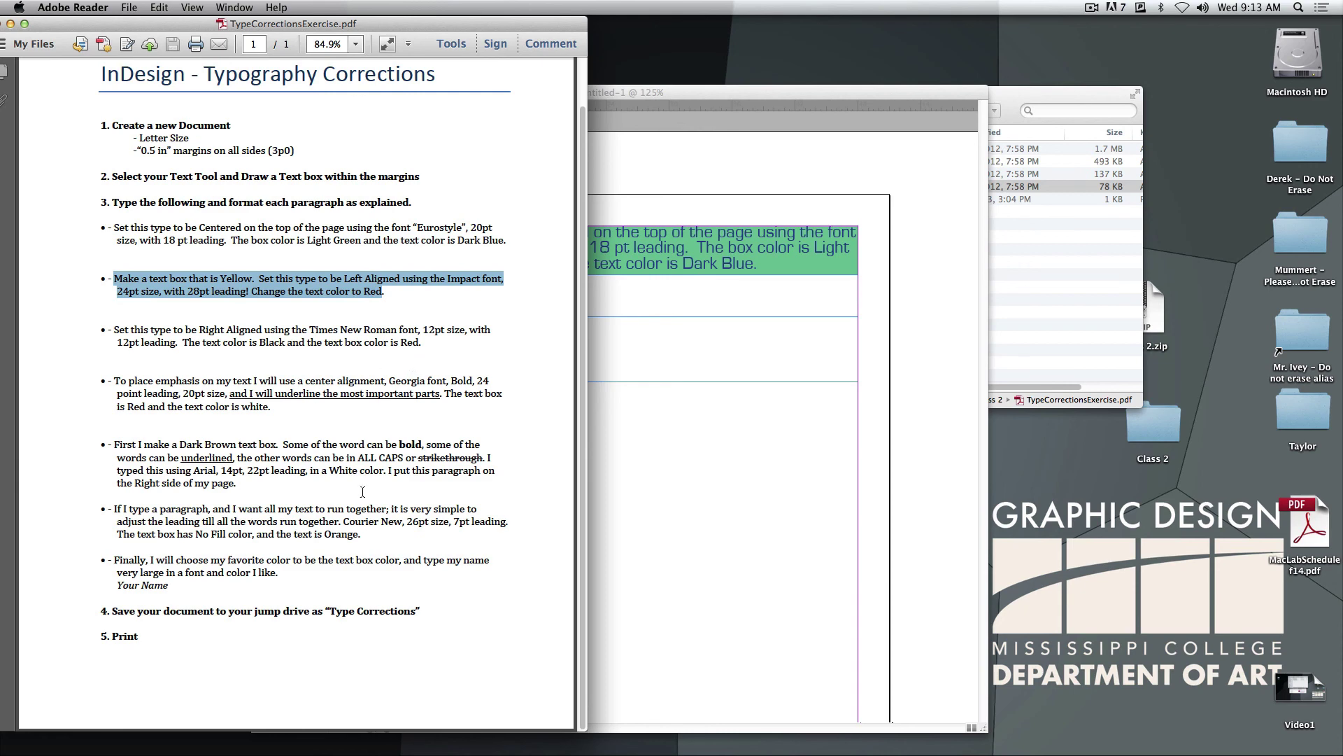
pyautogui.click(717, 477)
# Move the empty second text frame up to sit just below the green frame, at about Y 12p0.
pyautogui.scroll(-3, 657, 486)
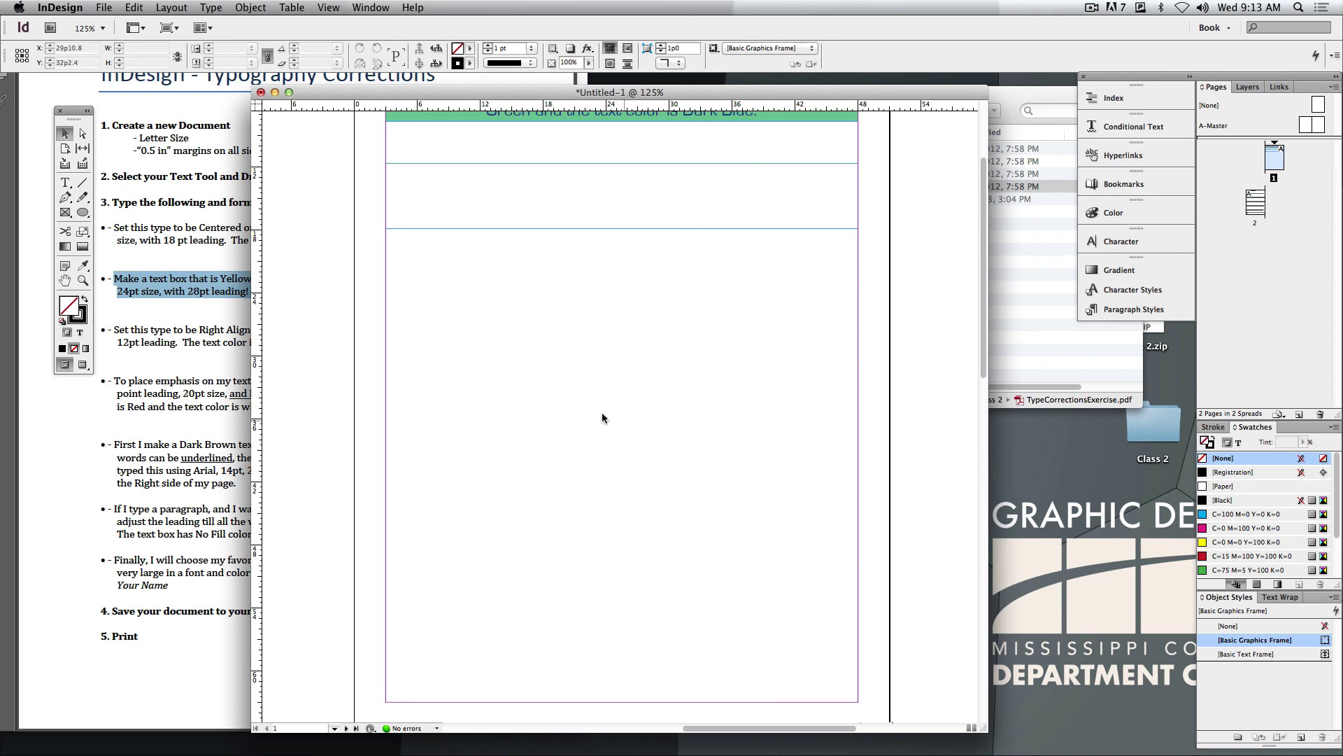
pyautogui.moveTo(581, 200); pyautogui.dragTo(582, 169)
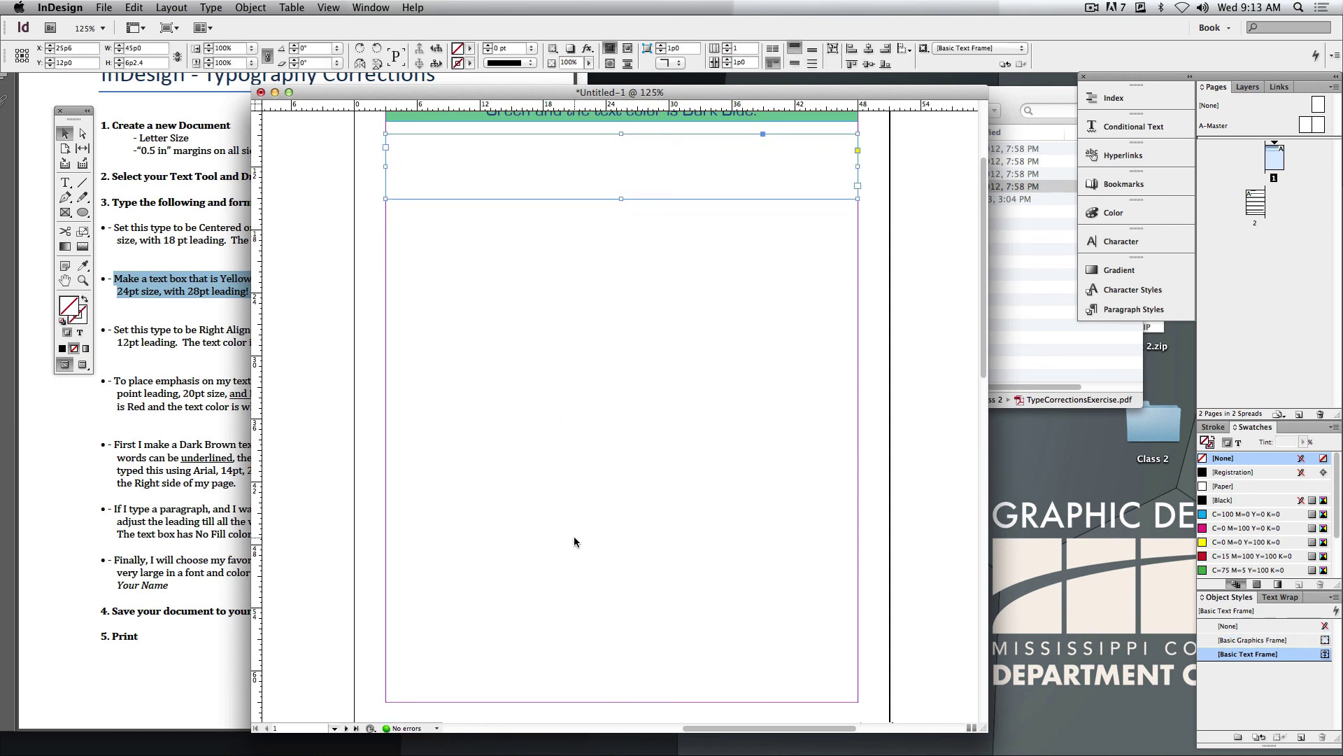
pyautogui.scroll(-1, 571, 480)
pyautogui.click(570, 482)
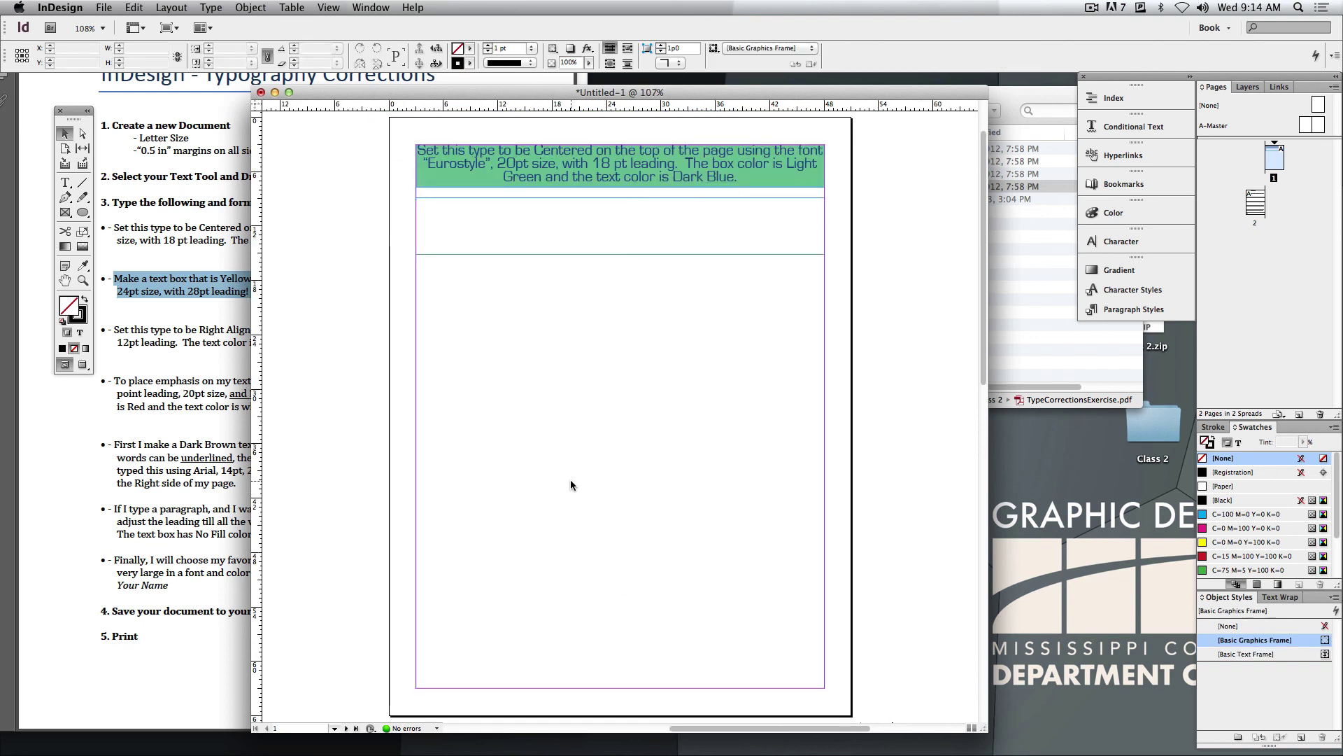